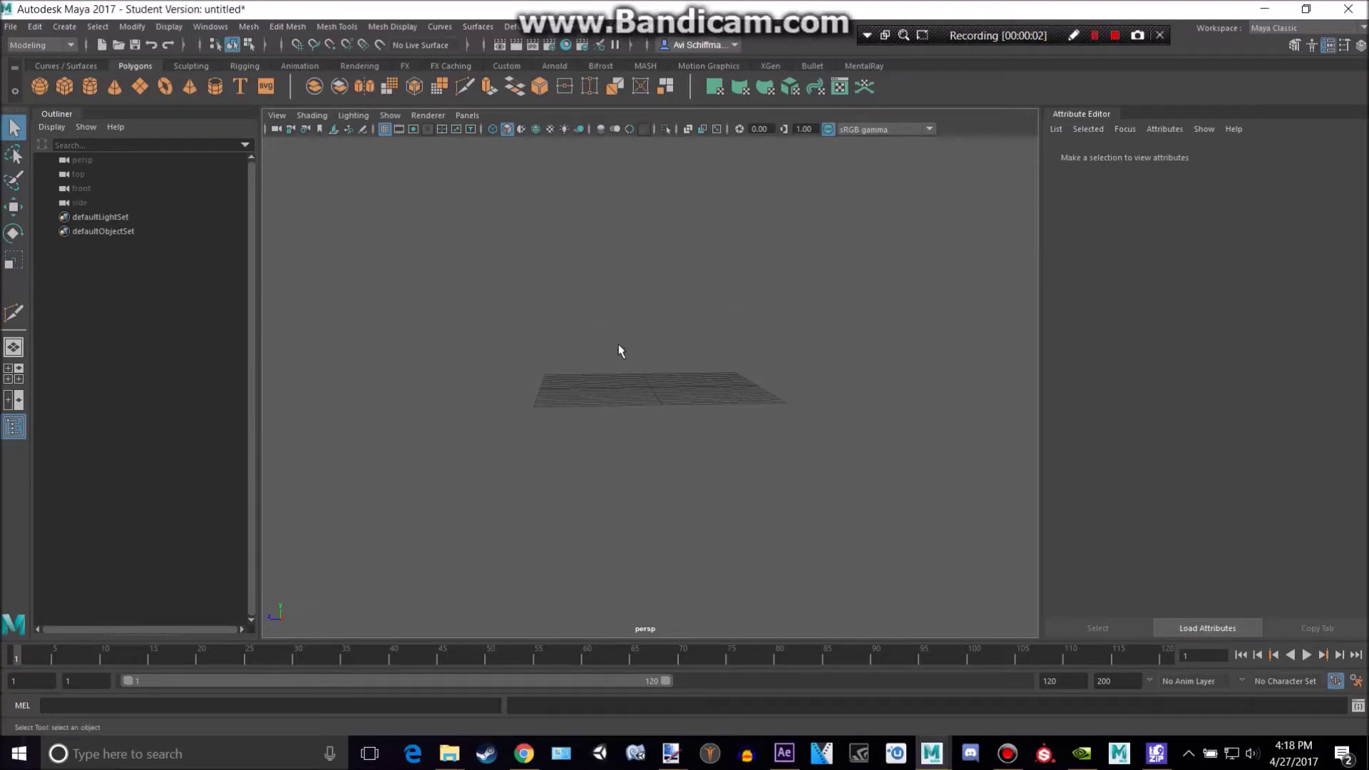
Check the street lamp reference photo, then create a polygon cylinder and scale it into a tall, thin pole.
alt+drag(619, 345, 613, 364)
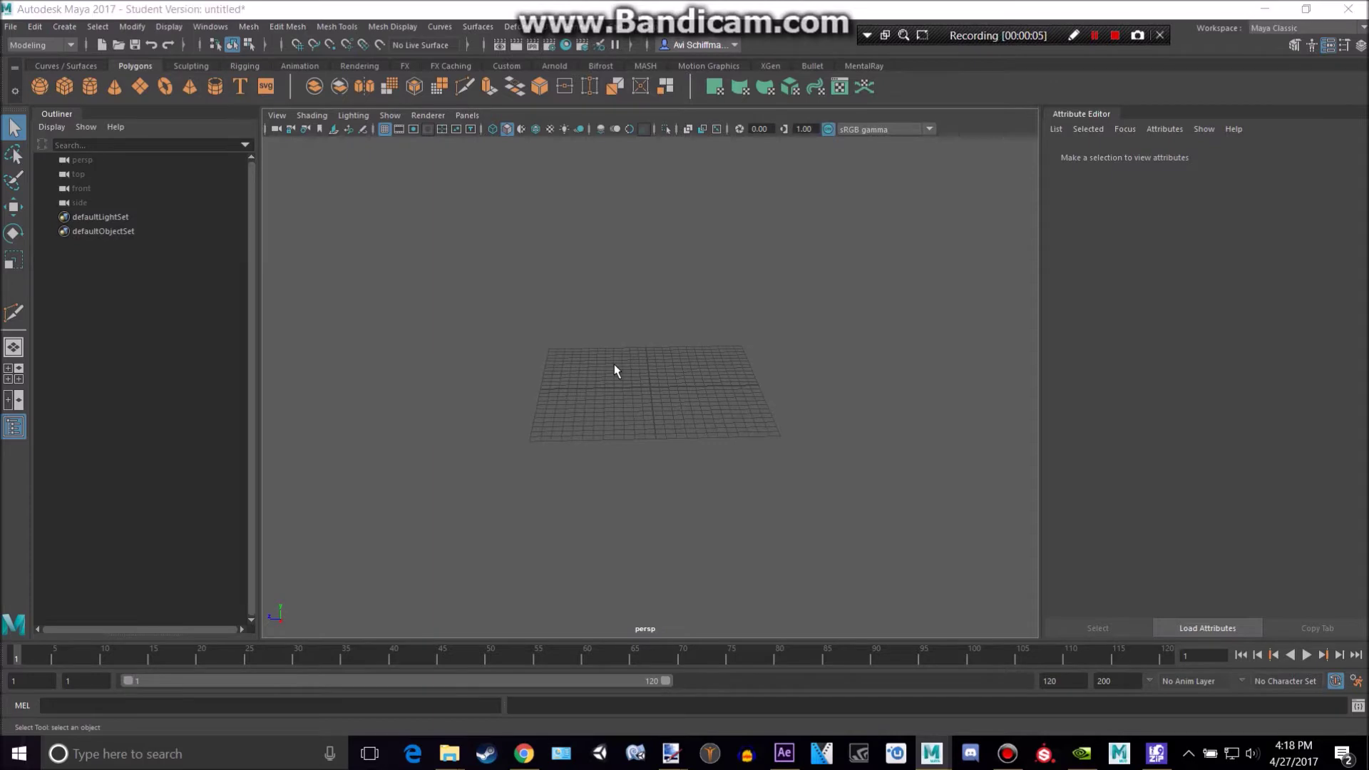
key(alt+Tab)
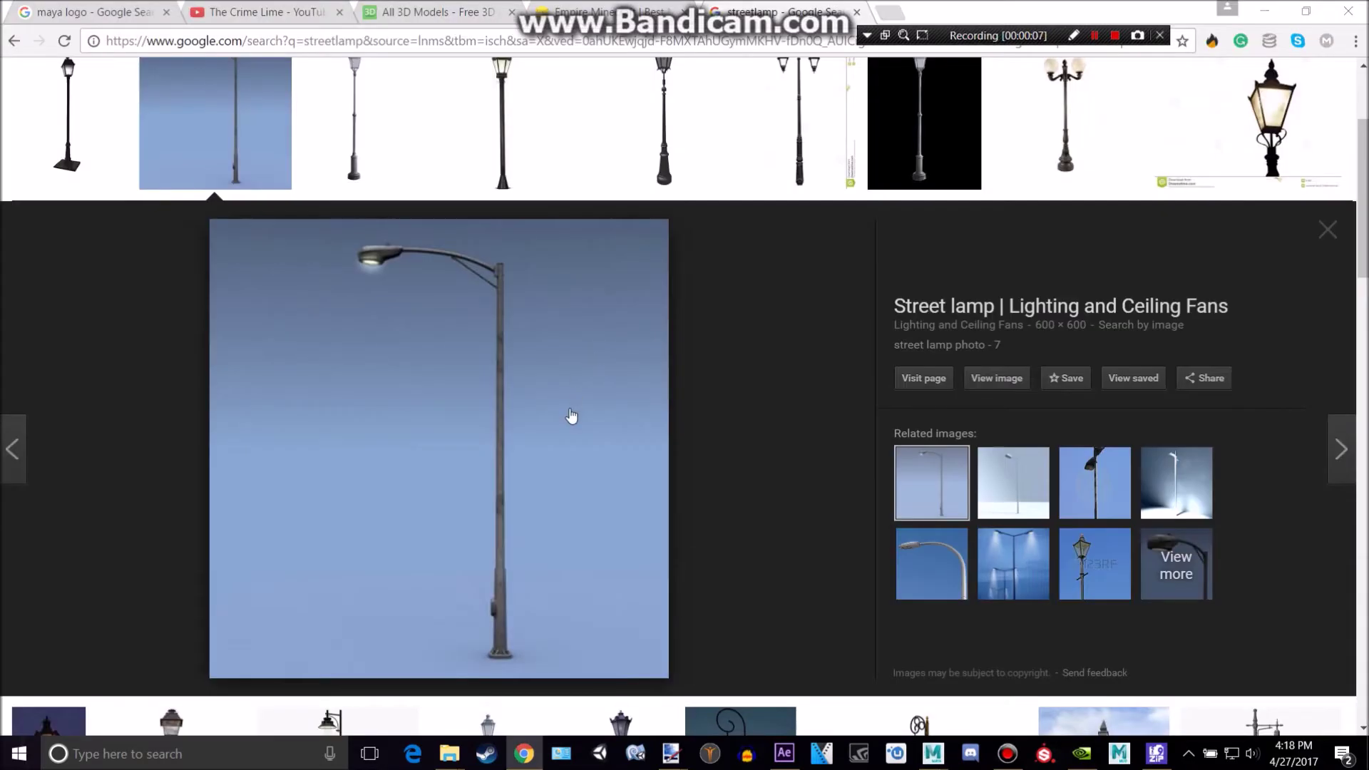
key(alt+Tab)
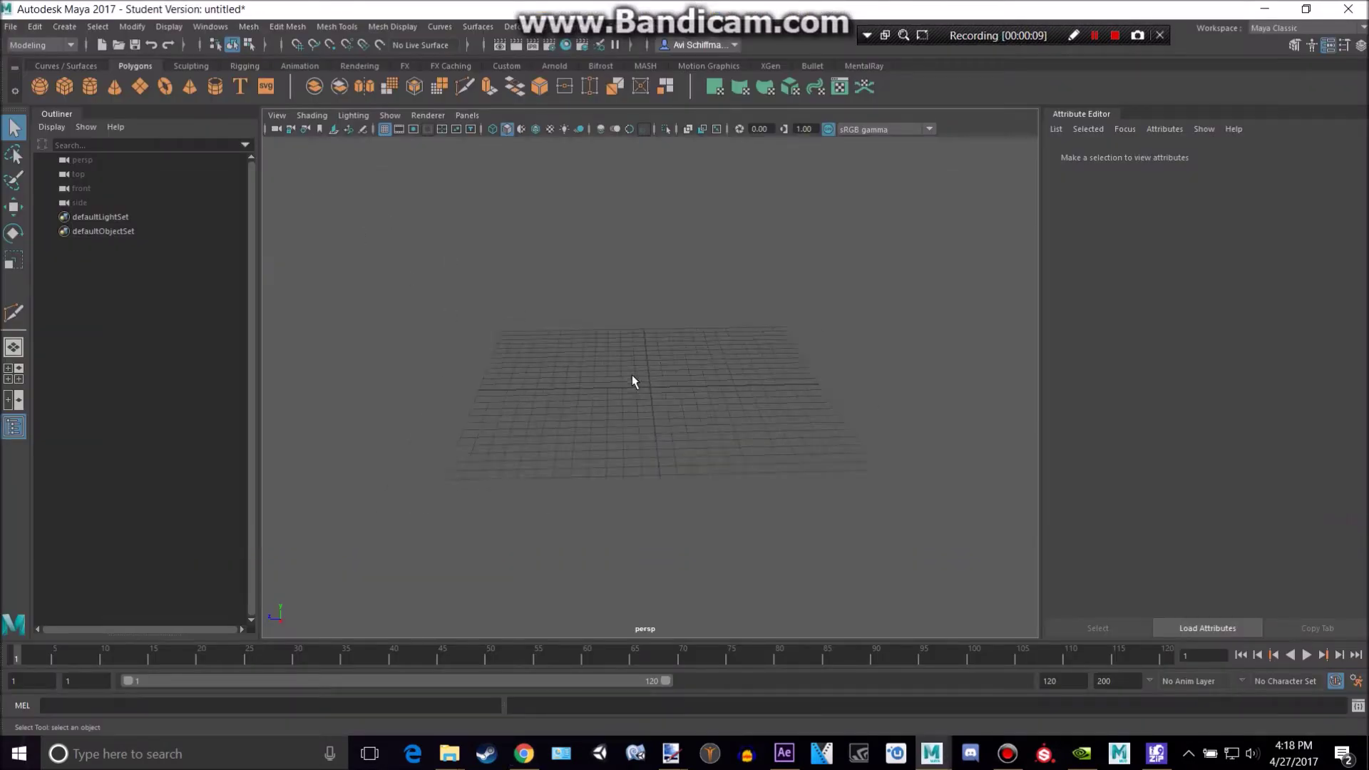
scroll(632, 375, up, 3)
click(89, 87)
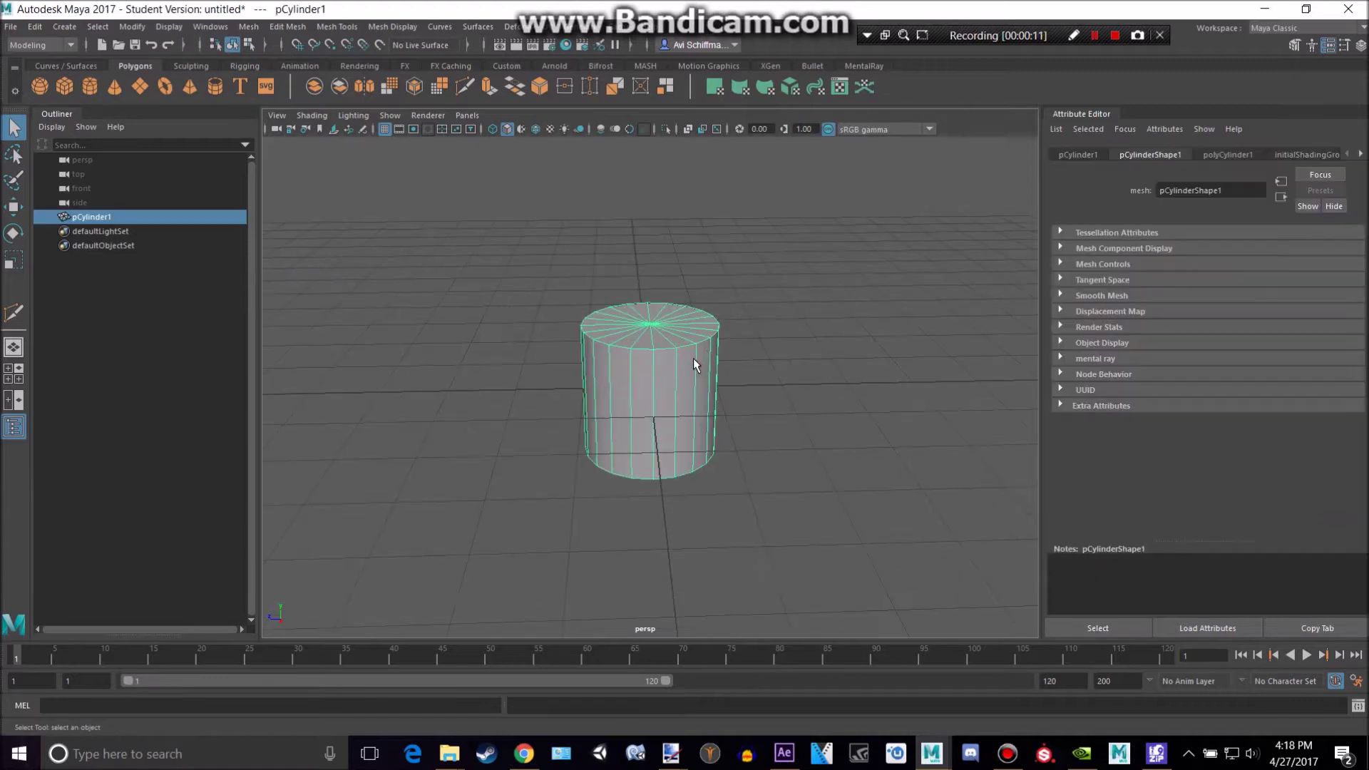
key(r)
drag(651, 325, 671, 93)
scroll(674, 368, down, 5)
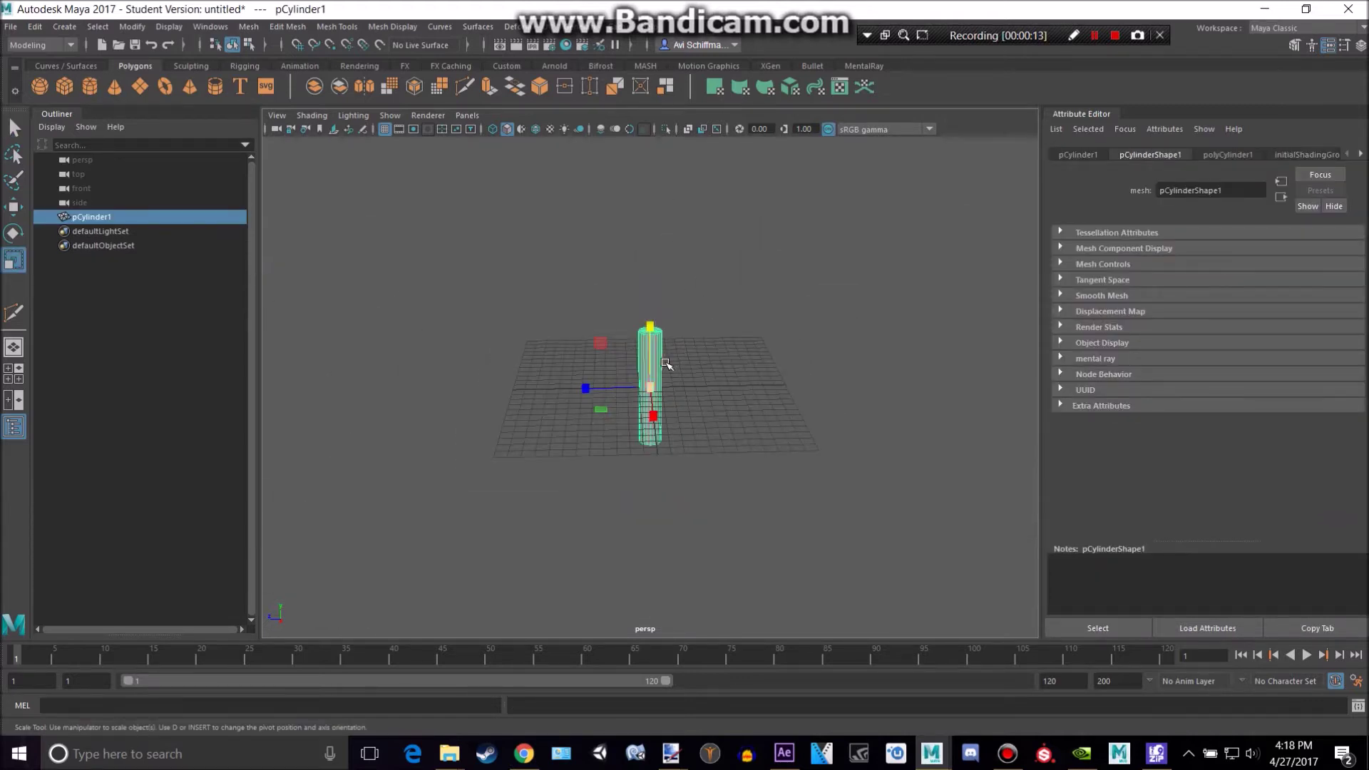
drag(652, 328, 670, 244)
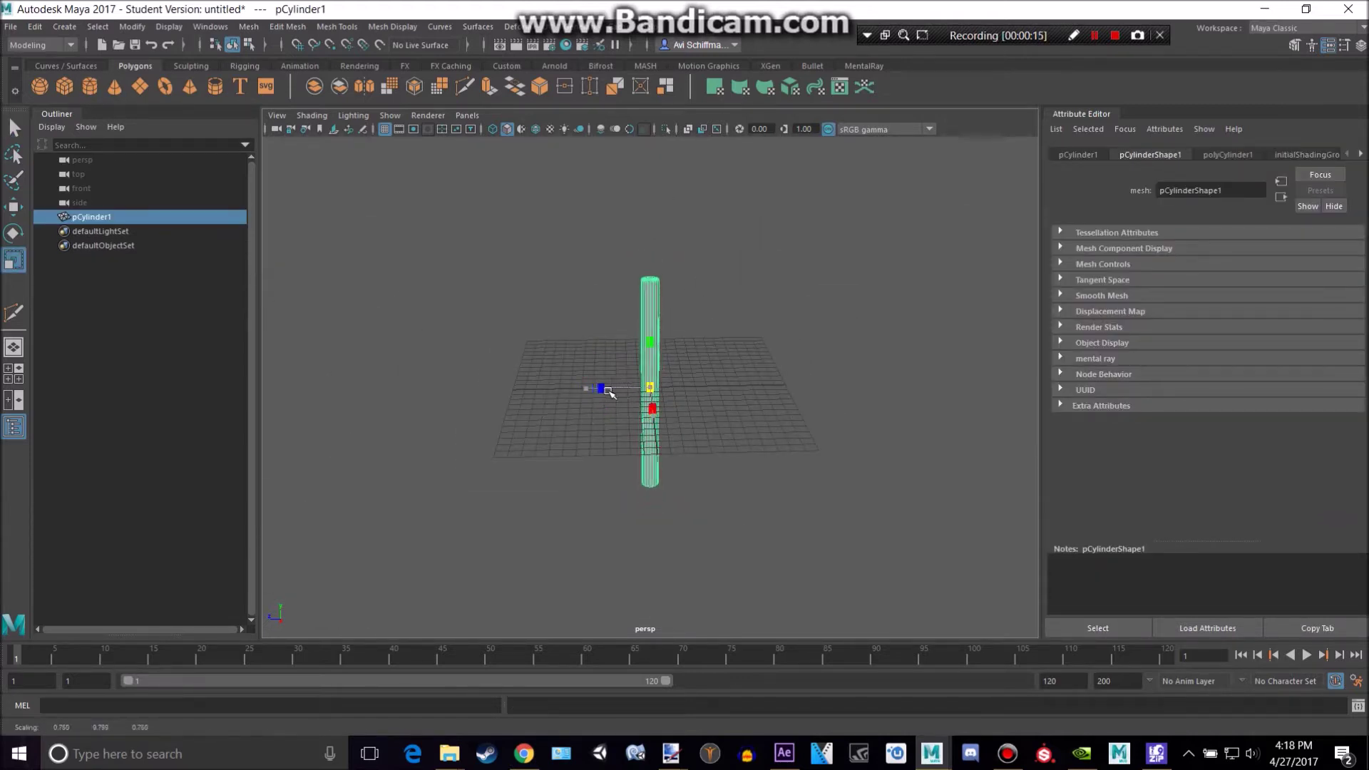
Raise the pole to about 6.5 on Y and move it to about -9.6 on Z, near the grid's edge.
key(w)
scroll(656, 322, up, 2)
drag(656, 322, 728, 245)
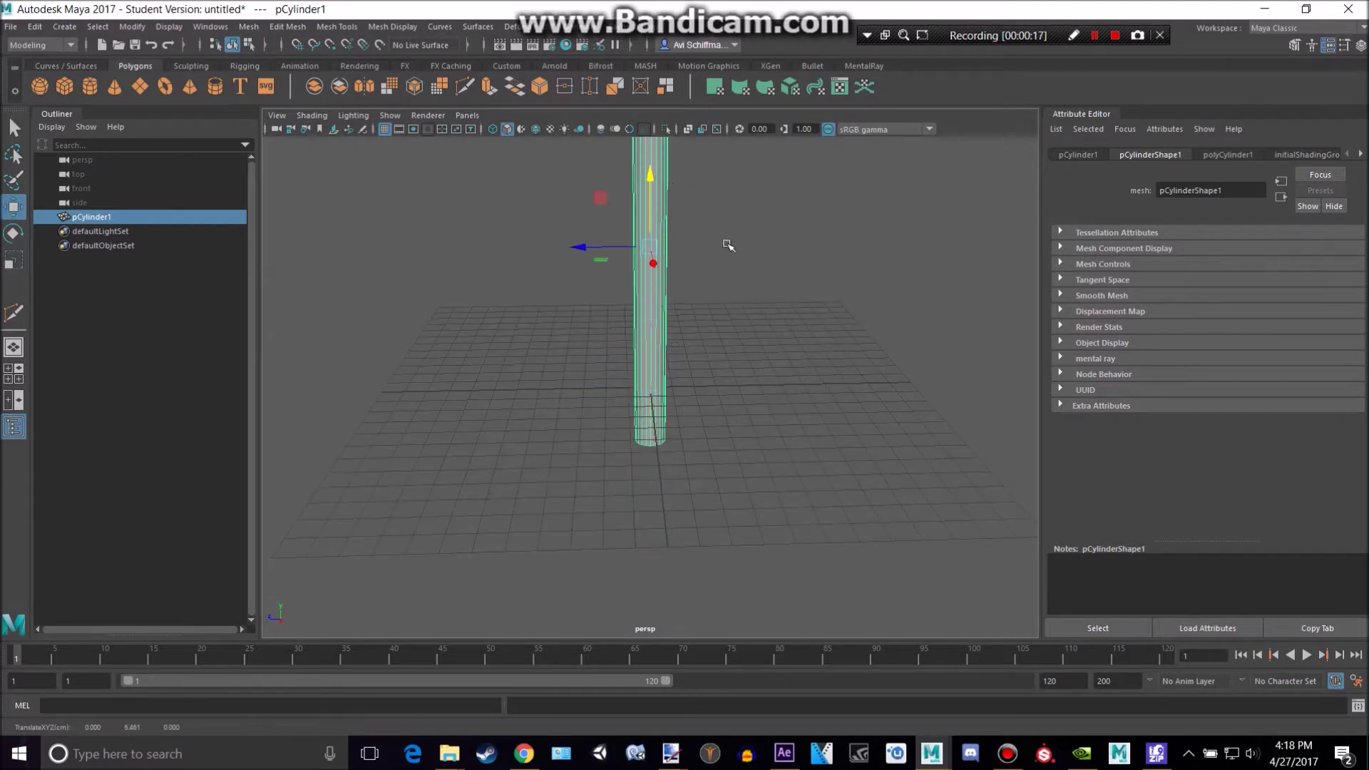
scroll(744, 282, down, 3)
drag(585, 333, 724, 344)
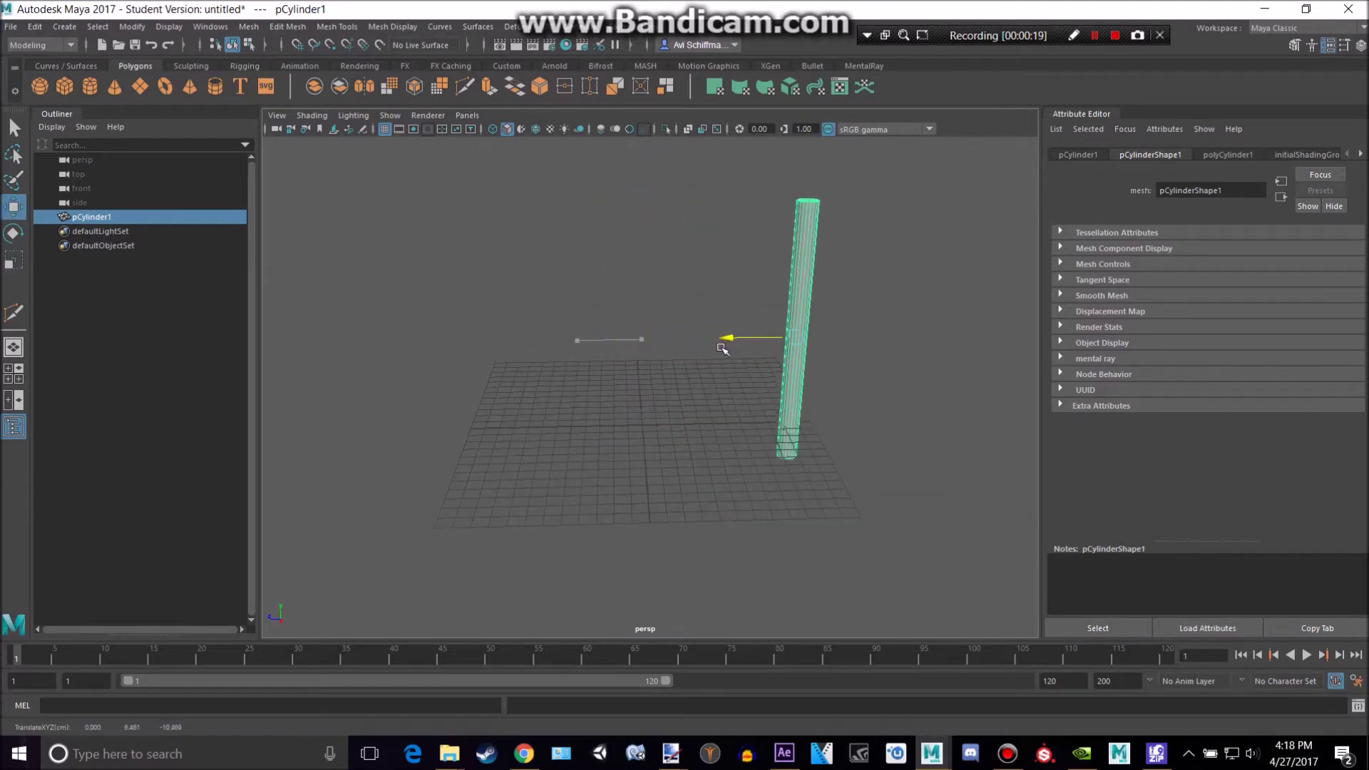
key(alt+Tab)
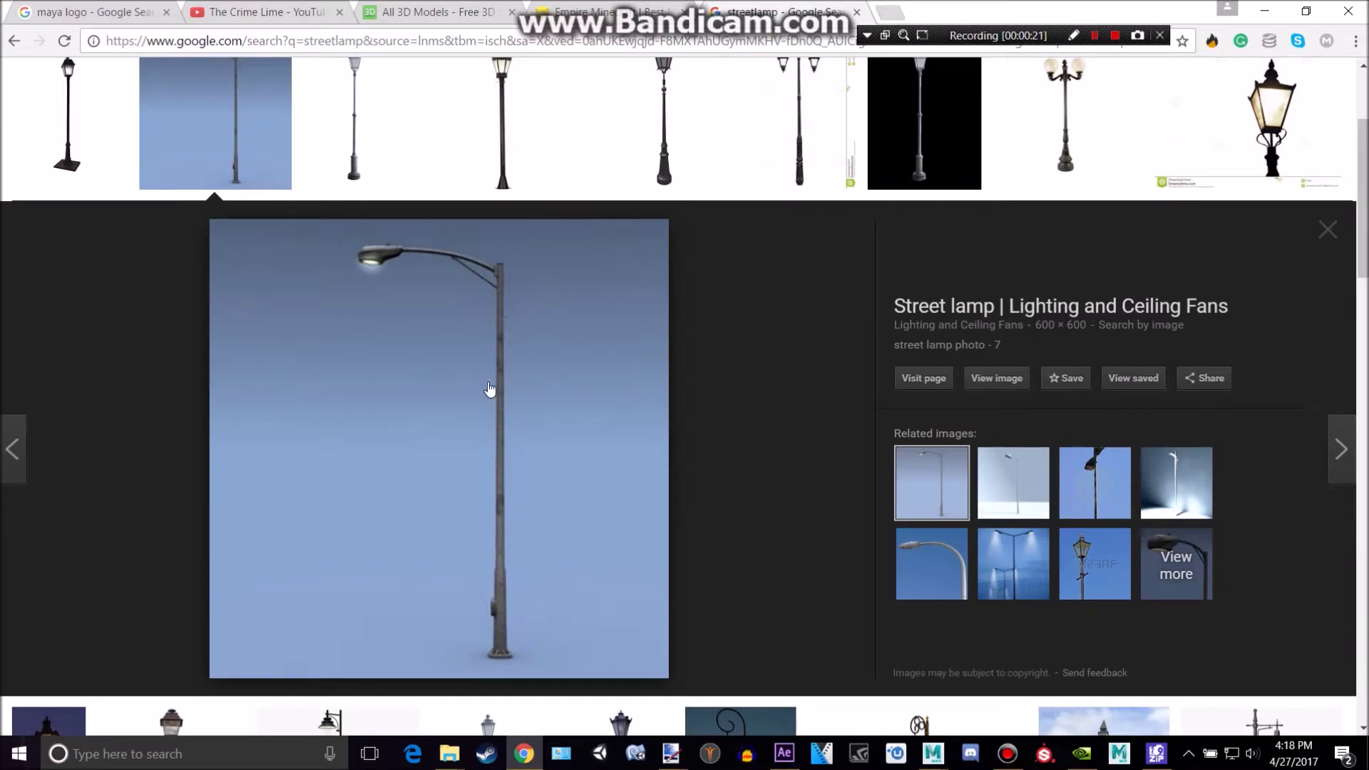
key(alt+Tab)
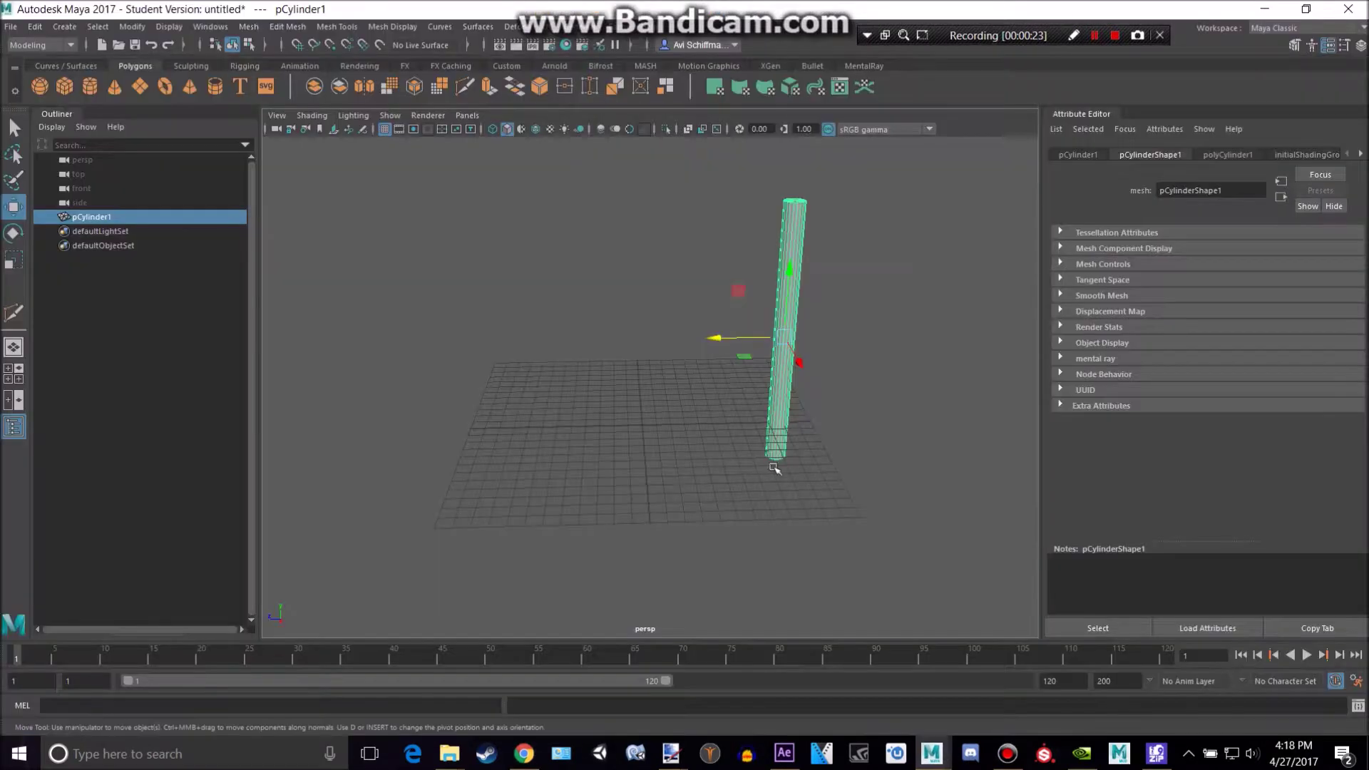
Scale the pole's height down slightly and raise it to about 7.8 on Y.
scroll(788, 469, up, 4)
alt+middle_drag(837, 471, 696, 421)
scroll(696, 292, down, 2)
key(r)
drag(682, 188, 683, 206)
alt+middle_drag(704, 210, 696, 280)
key(w)
drag(675, 252, 675, 223)
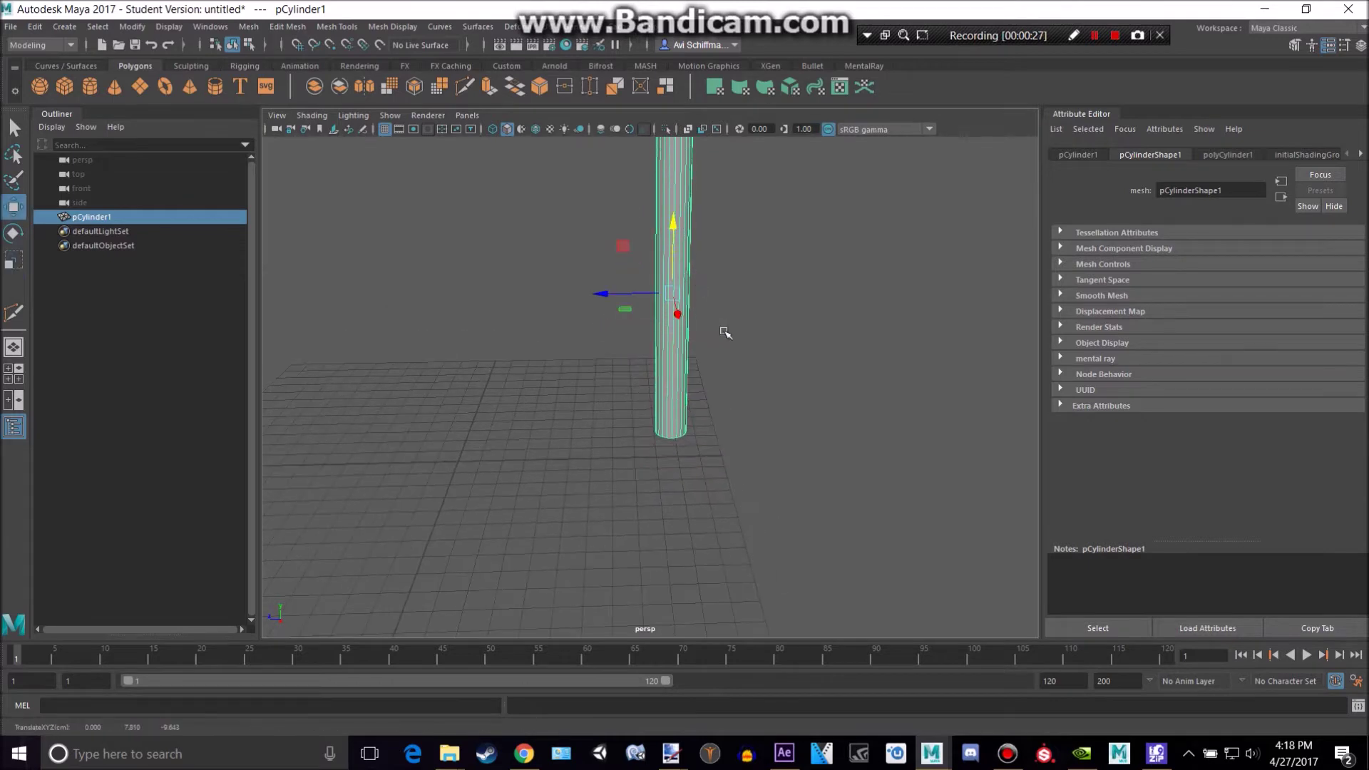
Switch the pole to face editing and select only the faces of its bottom cap.
alt+drag(709, 280, 709, 258)
right_click(671, 305)
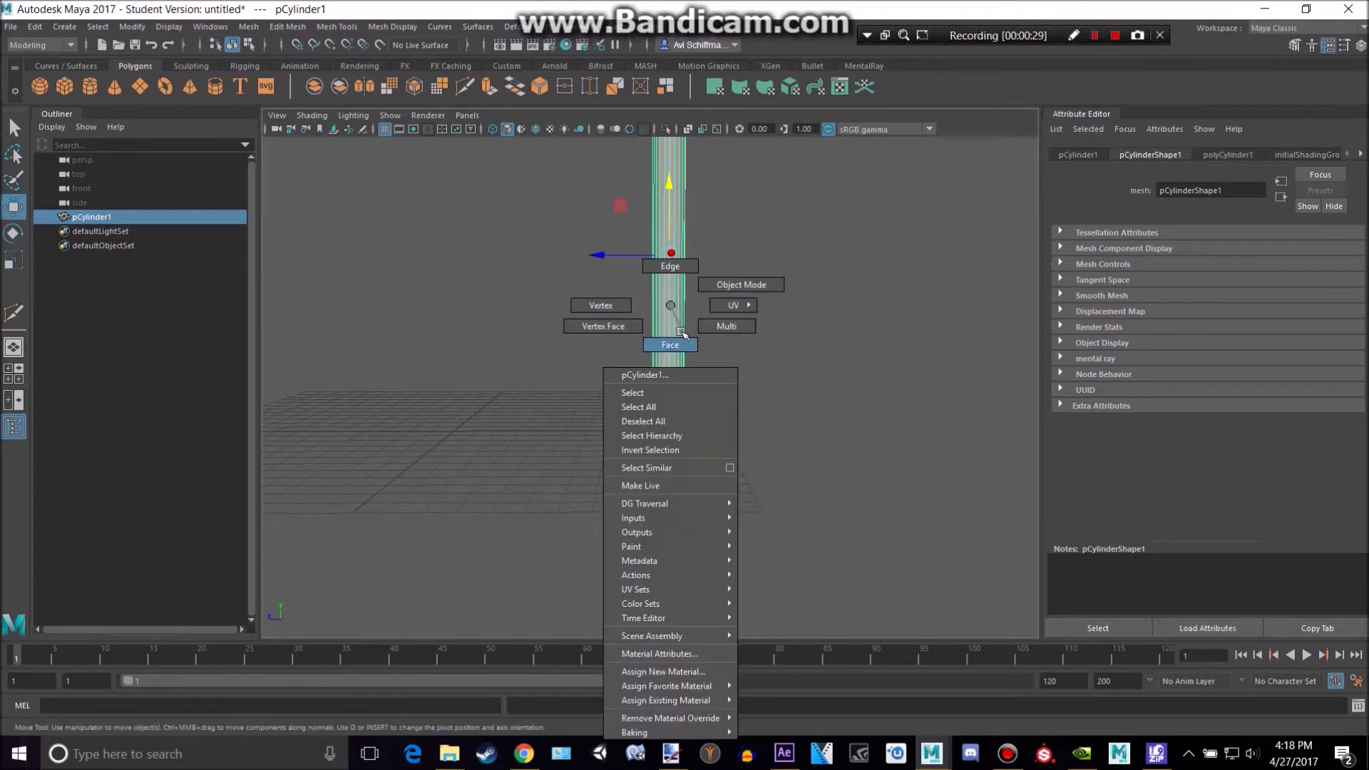
right_drag(682, 332, 679, 342)
drag(608, 350, 714, 430)
ctrl+drag(544, 239, 876, 318)
scroll(849, 322, up, 5)
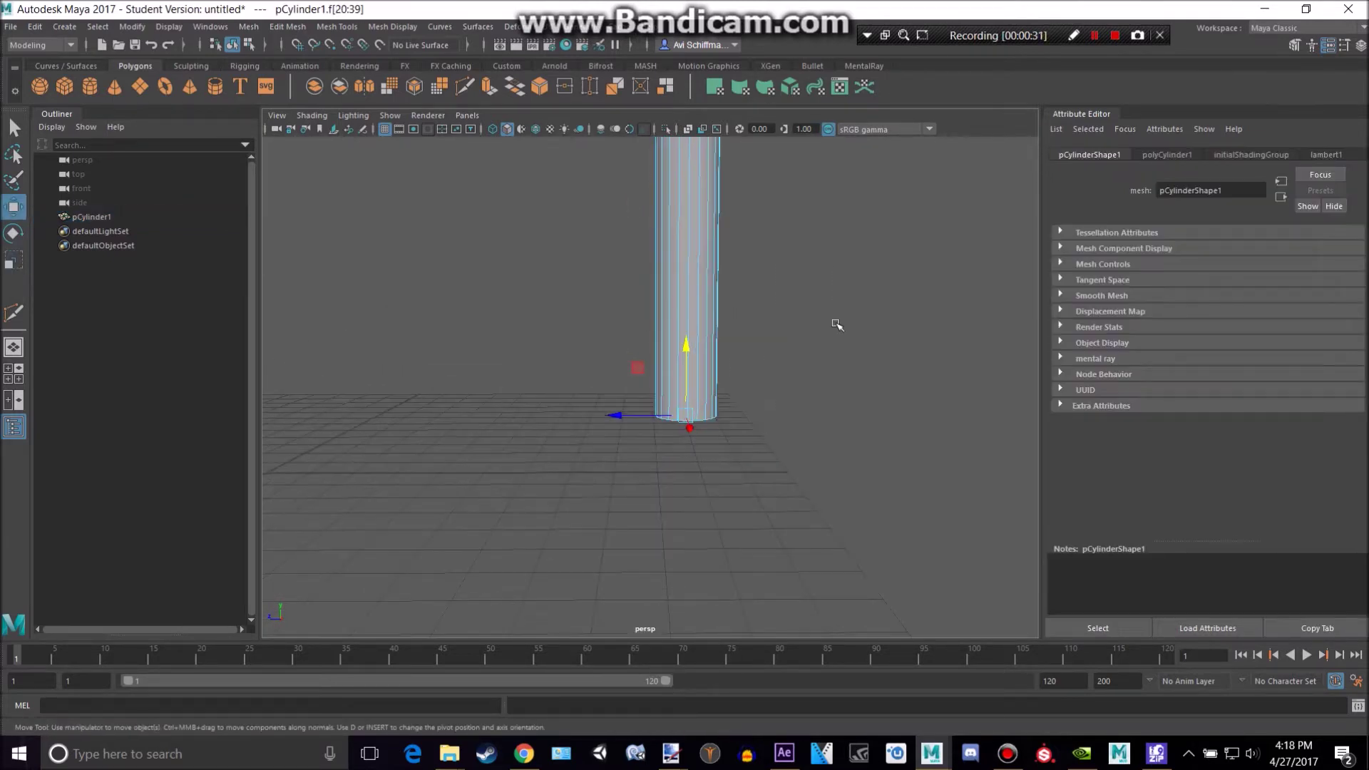
Extrude the bottom cap and widen it slightly, then extrude it about 3.9 units downward as a thicker lower section.
key(ctrl+e)
key(r)
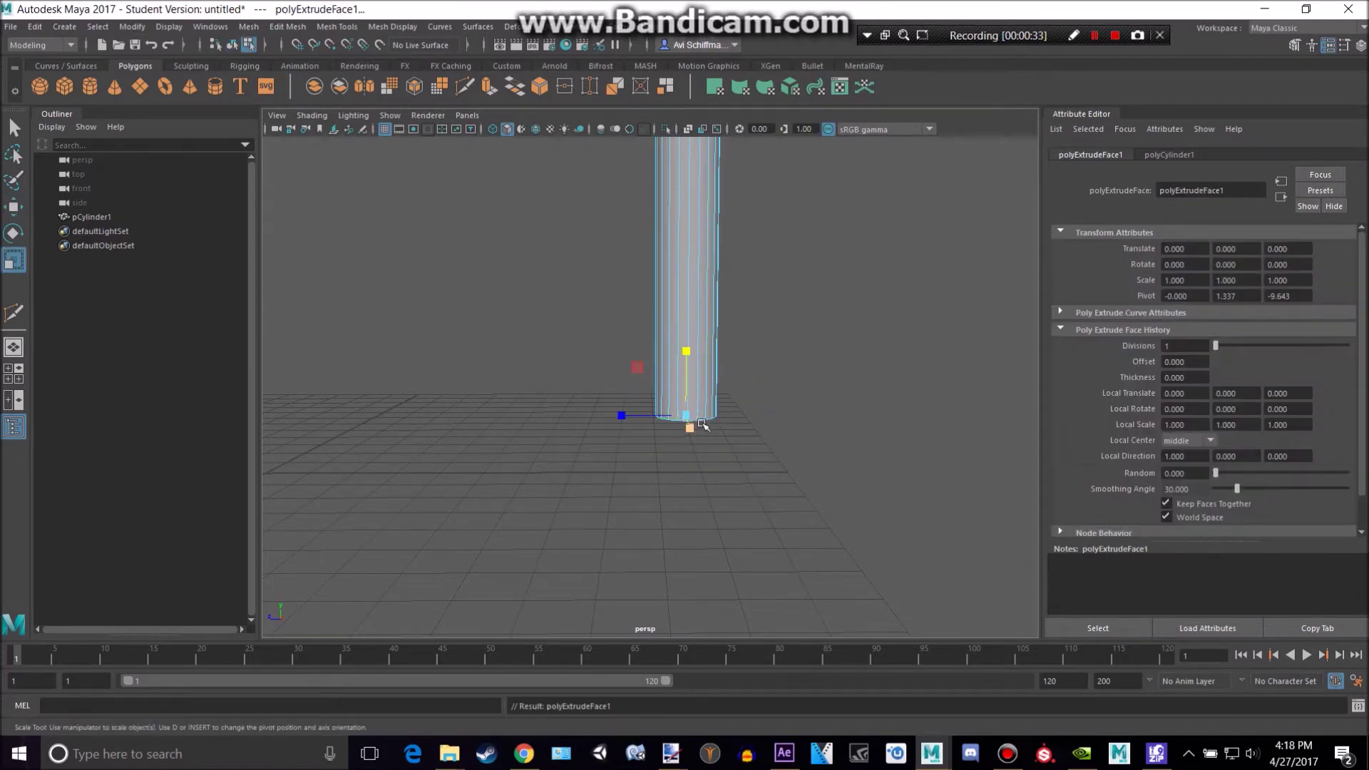
drag(686, 415, 683, 627)
key(ctrl+e)
key(alt+Tab)
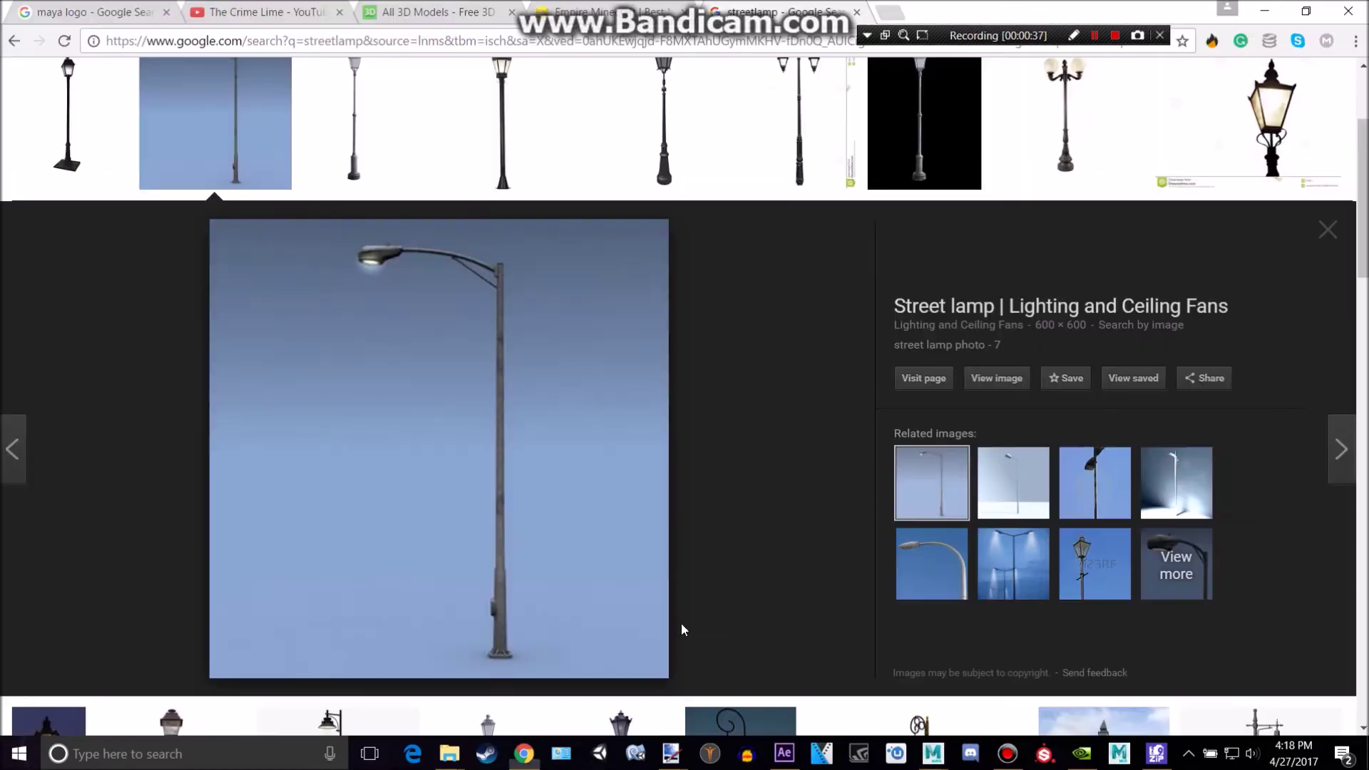
key(alt+Tab)
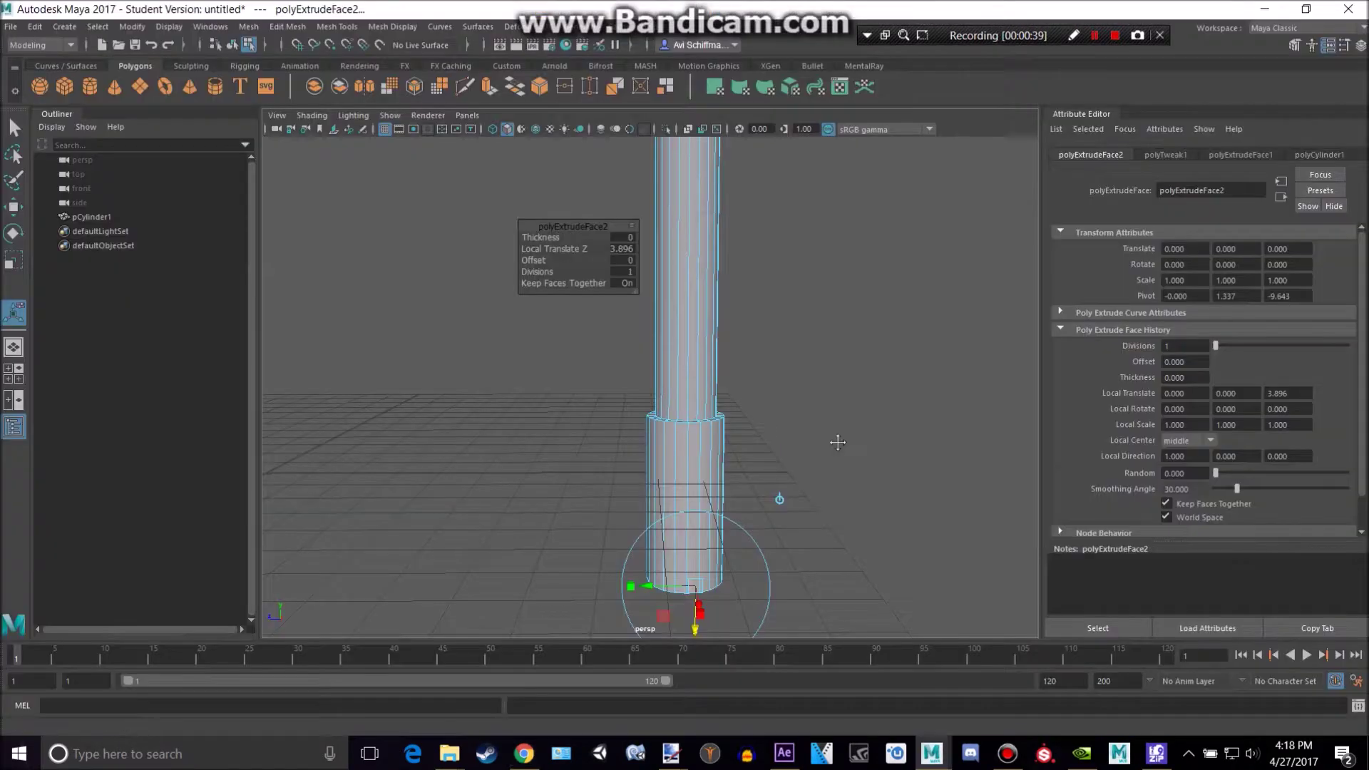
Extrude the bottom cap again, scale it outward and lower it to about -3.6 on Y to form a flared foot.
alt+middle_drag(837, 440, 823, 290)
key(r)
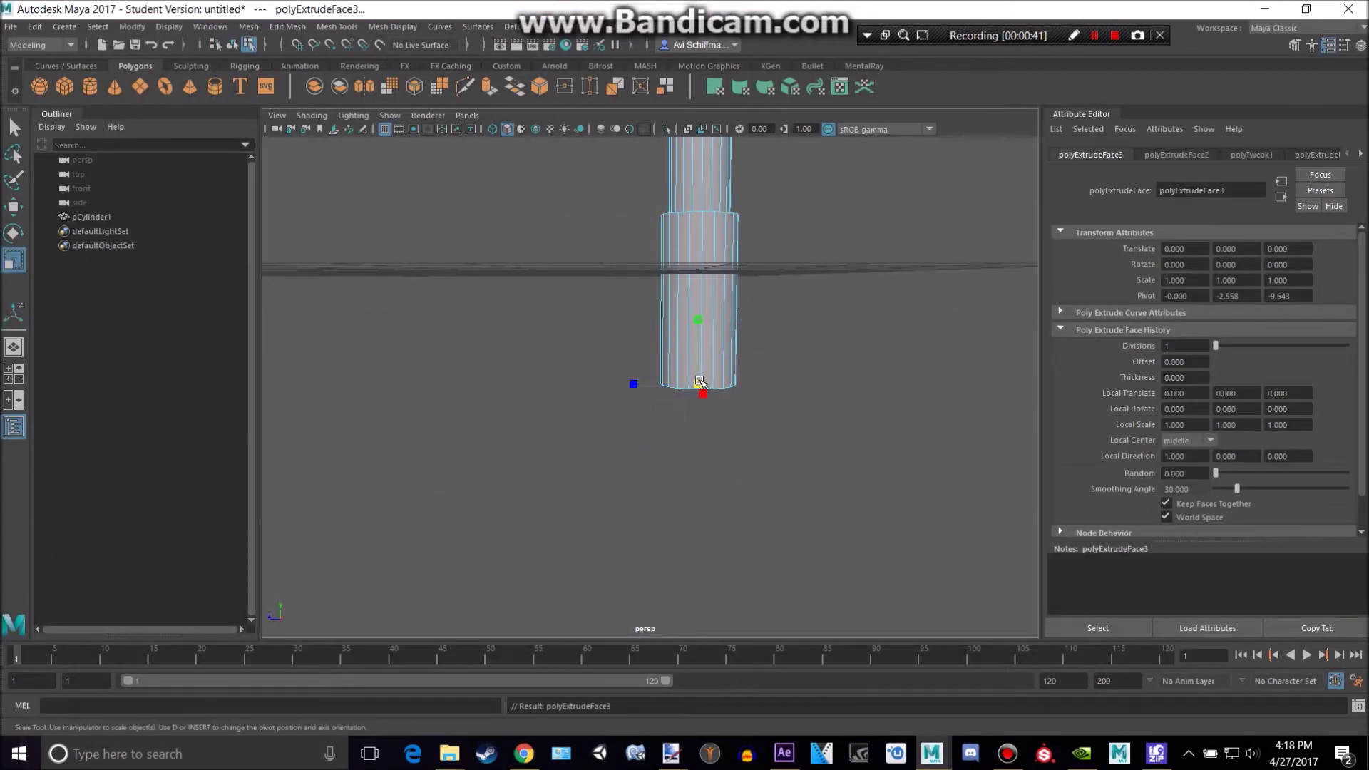
drag(700, 382, 735, 383)
key(w)
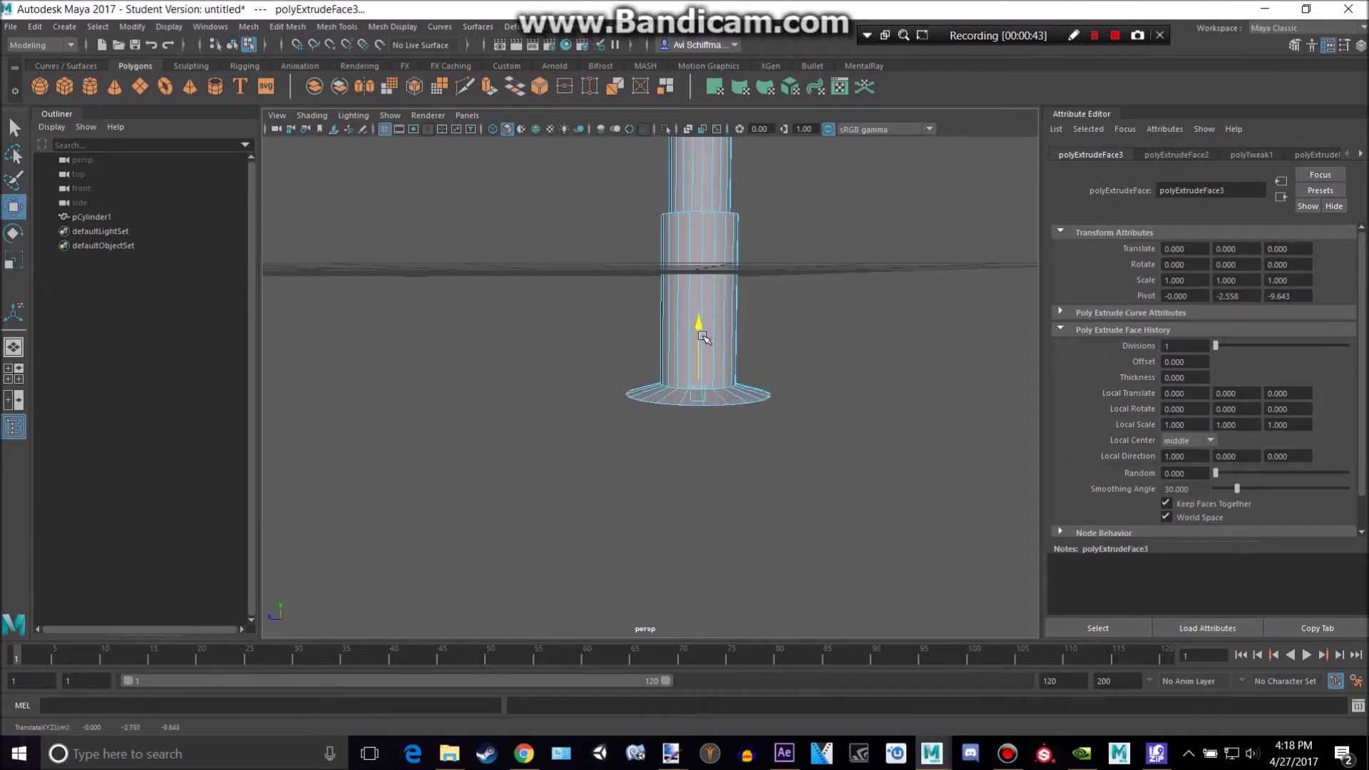
drag(702, 337, 704, 370)
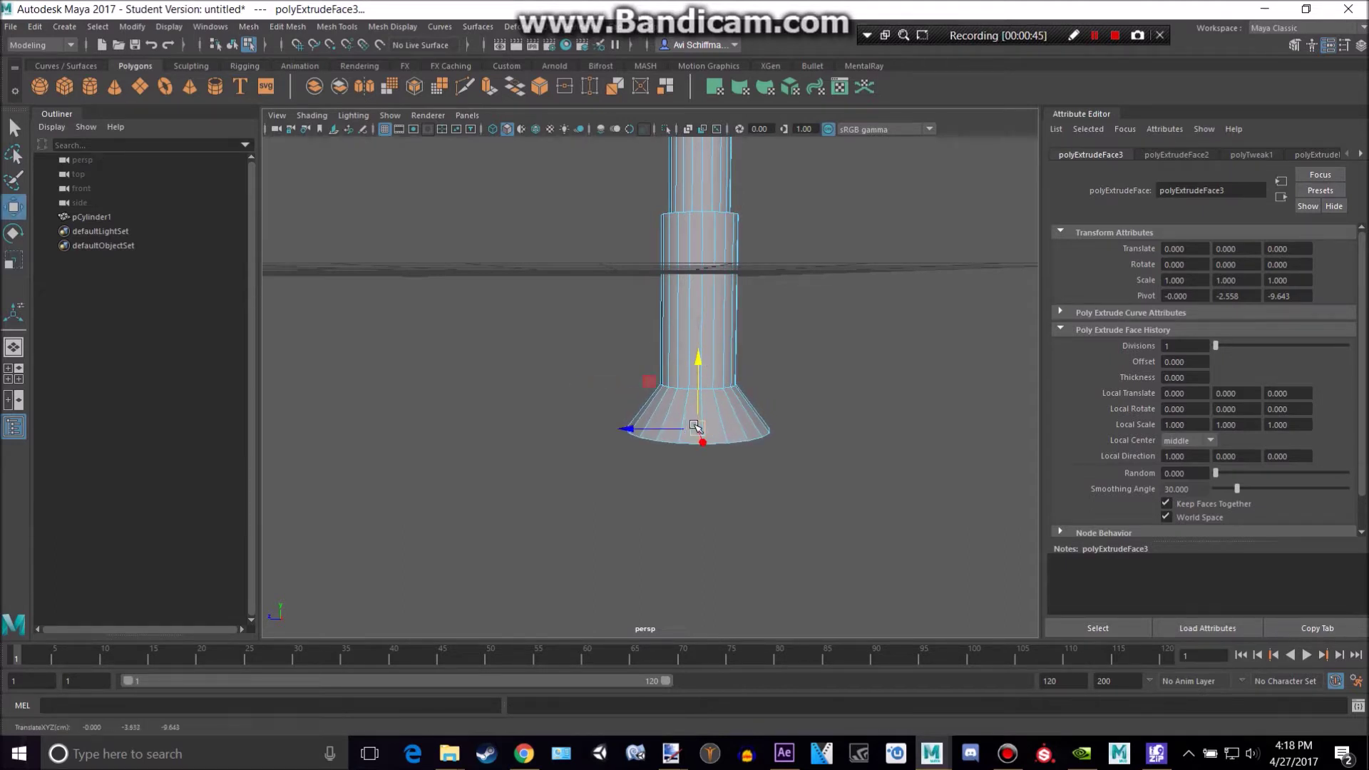
key(r)
drag(698, 428, 691, 429)
scroll(705, 321, down, 3)
alt+drag(705, 320, 720, 363)
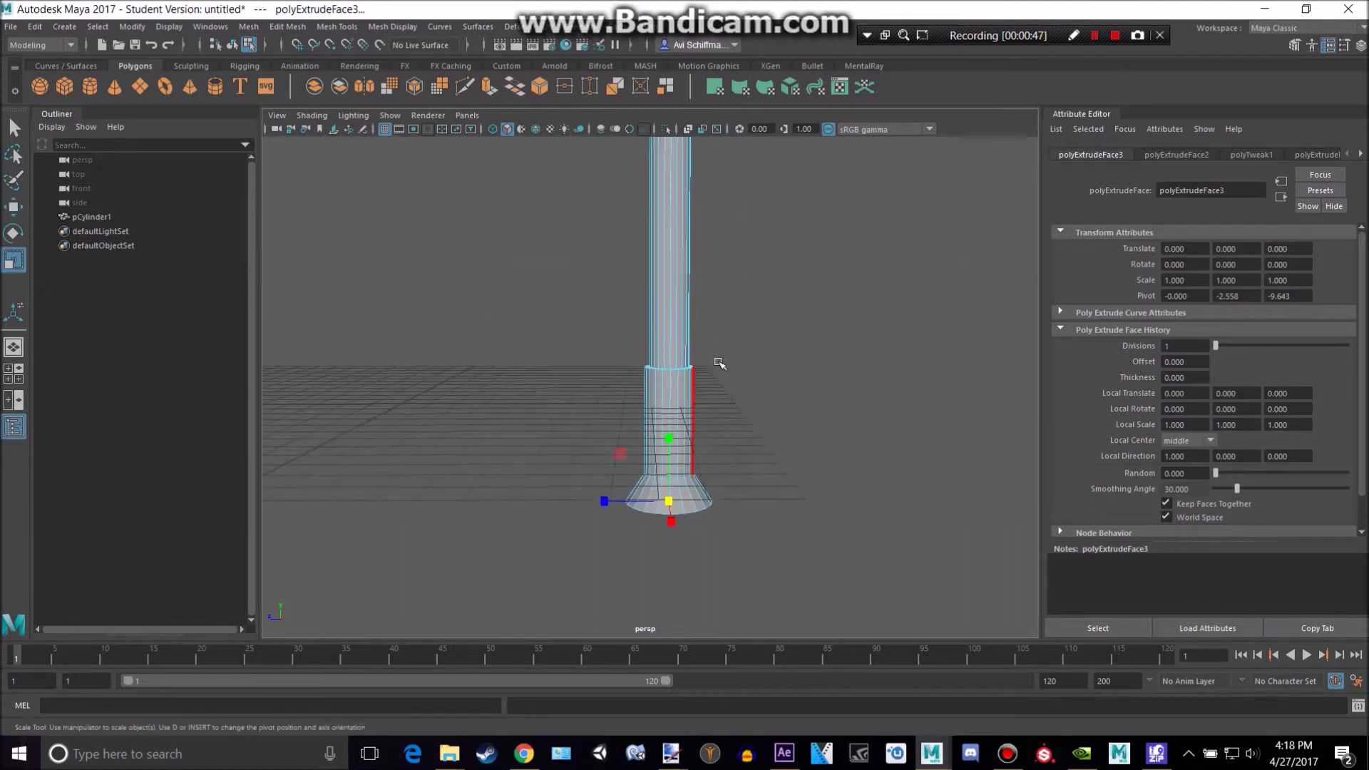
Create a polygon cube, shrink it into a thin plate and place it against the pole's lower section at about -8.8 on Z.
key(alt+Tab)
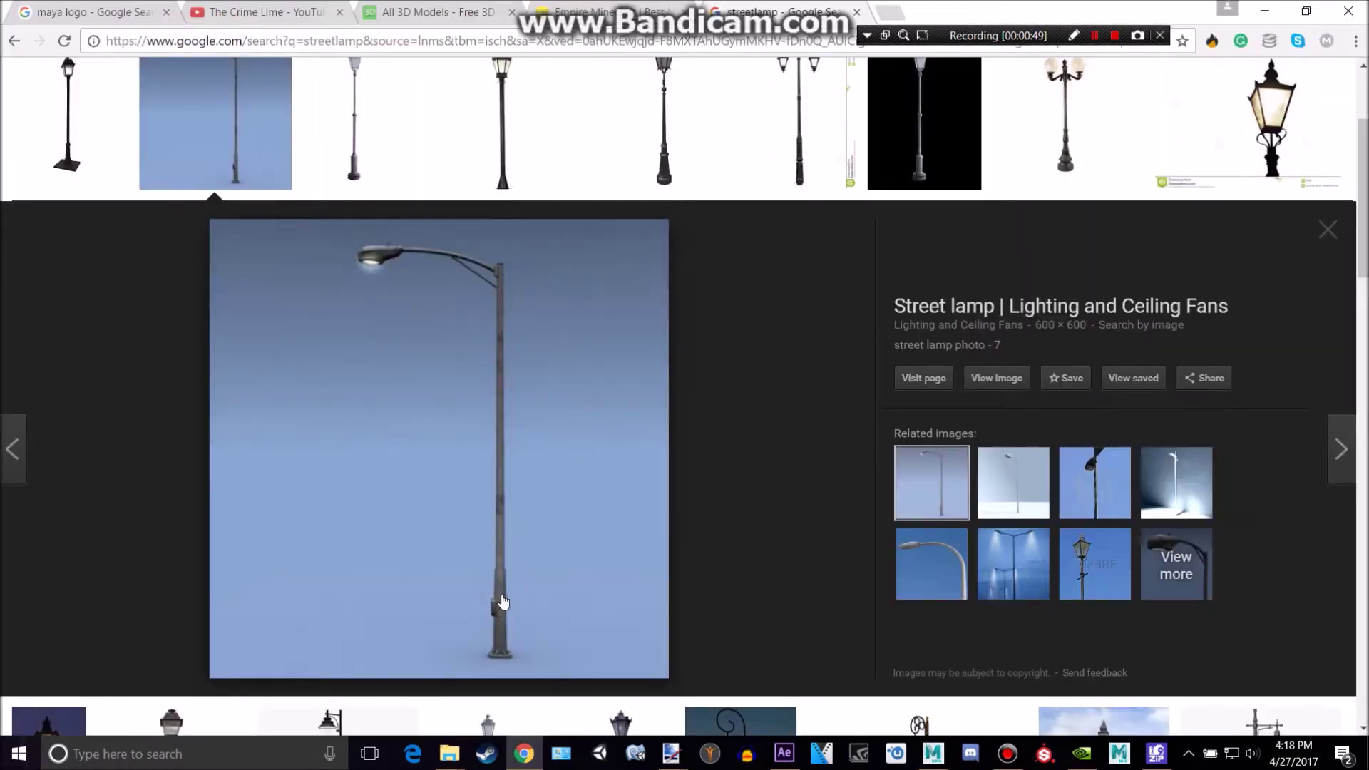
key(alt+Tab)
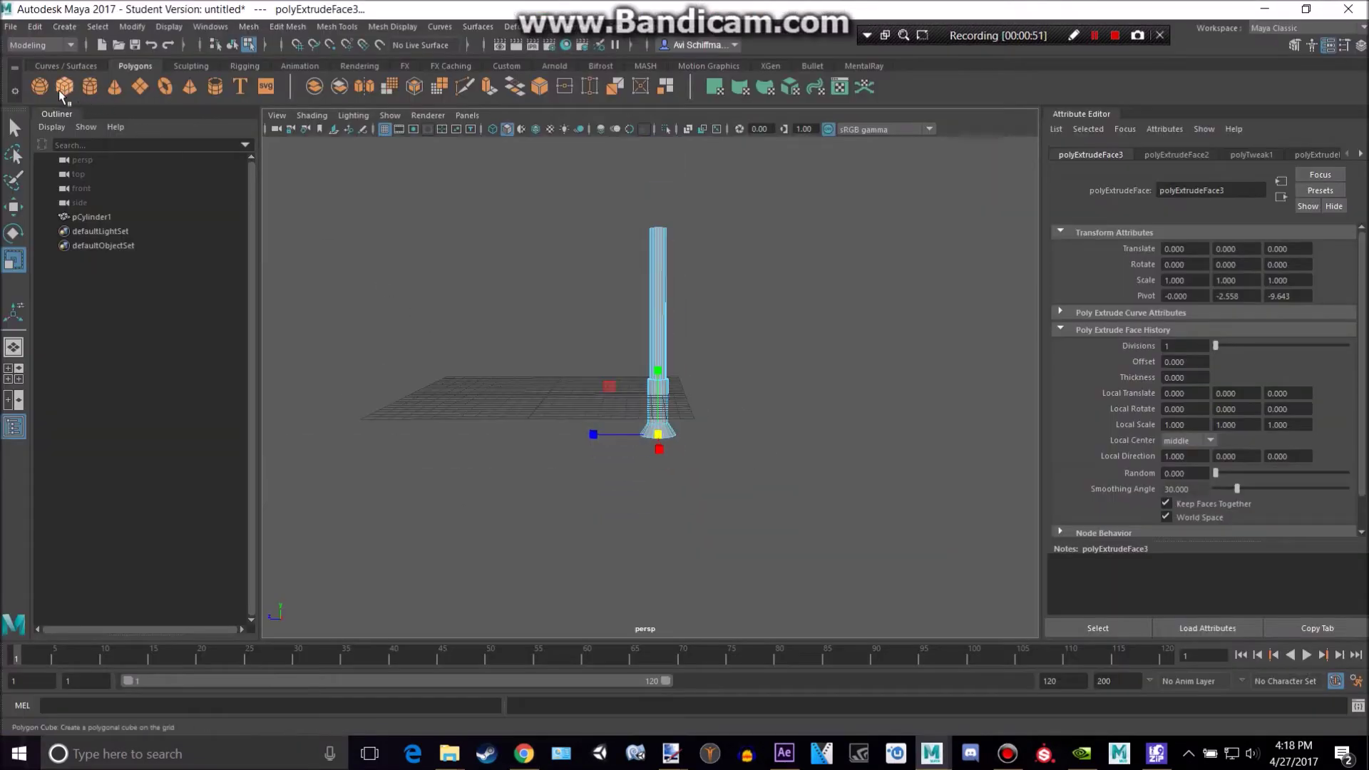
scroll(546, 398, up, 3)
alt+drag(564, 400, 631, 432)
key(w)
drag(417, 483, 613, 419)
key(f)
key(r)
key(w)
key(r)
key(w)
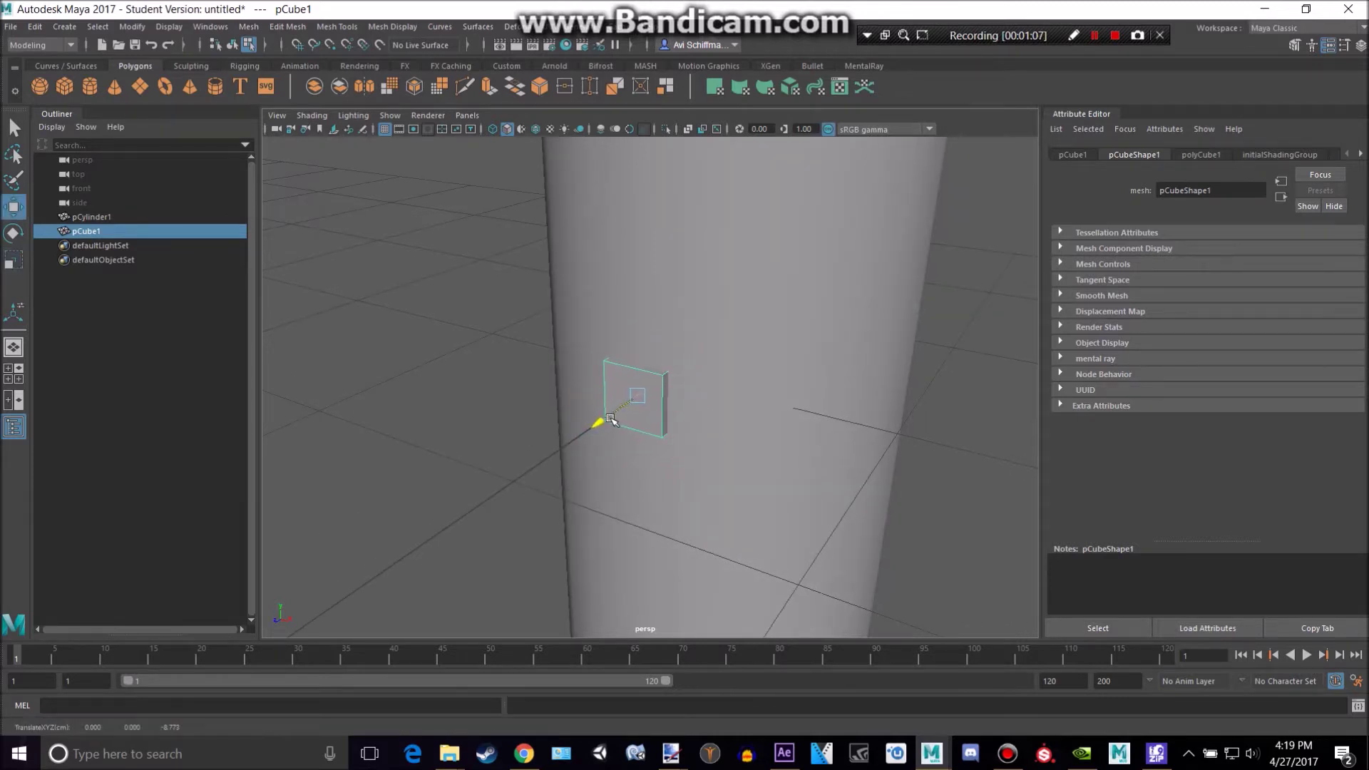
Return to object editing and widen the small plate on the pole to about 0.4 along X.
scroll(611, 419, down, 5)
click(880, 428)
alt+drag(880, 428, 728, 407)
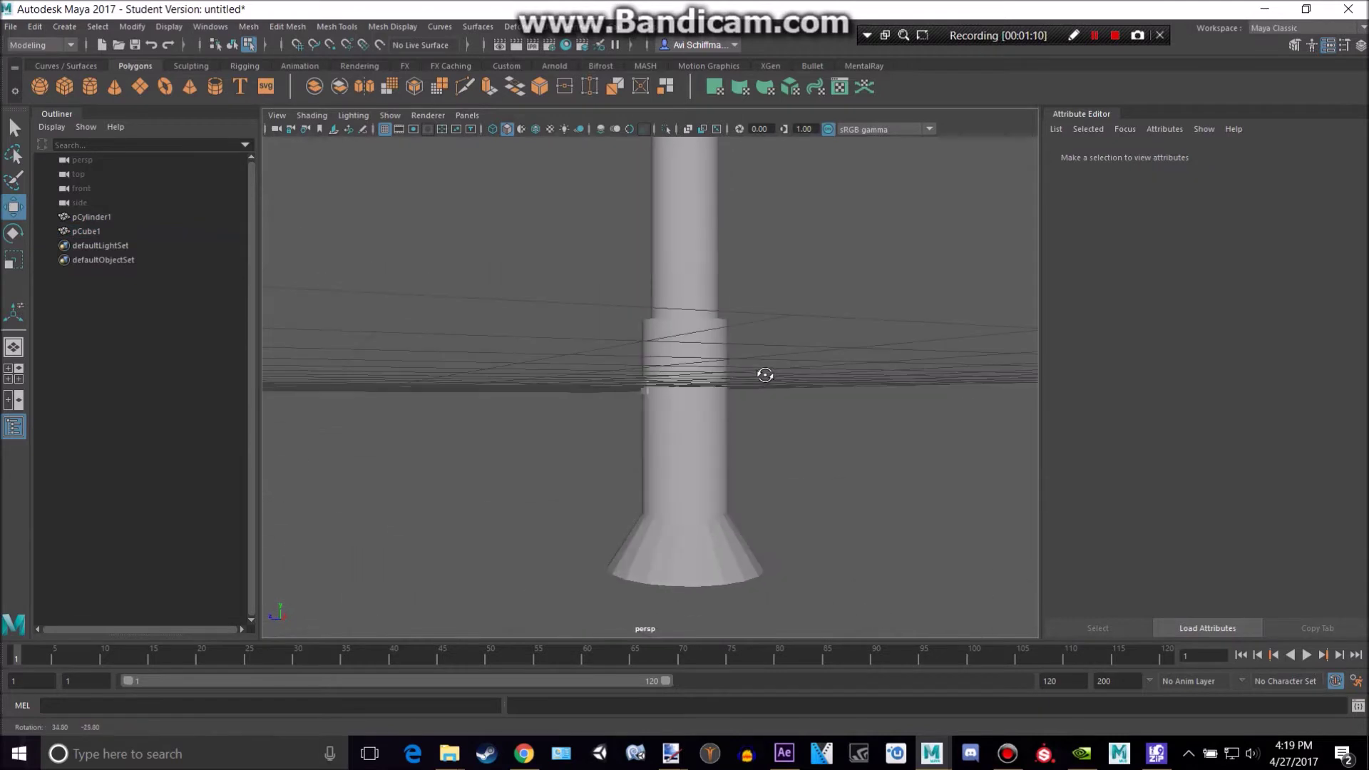
scroll(648, 388, up, 3)
key(r)
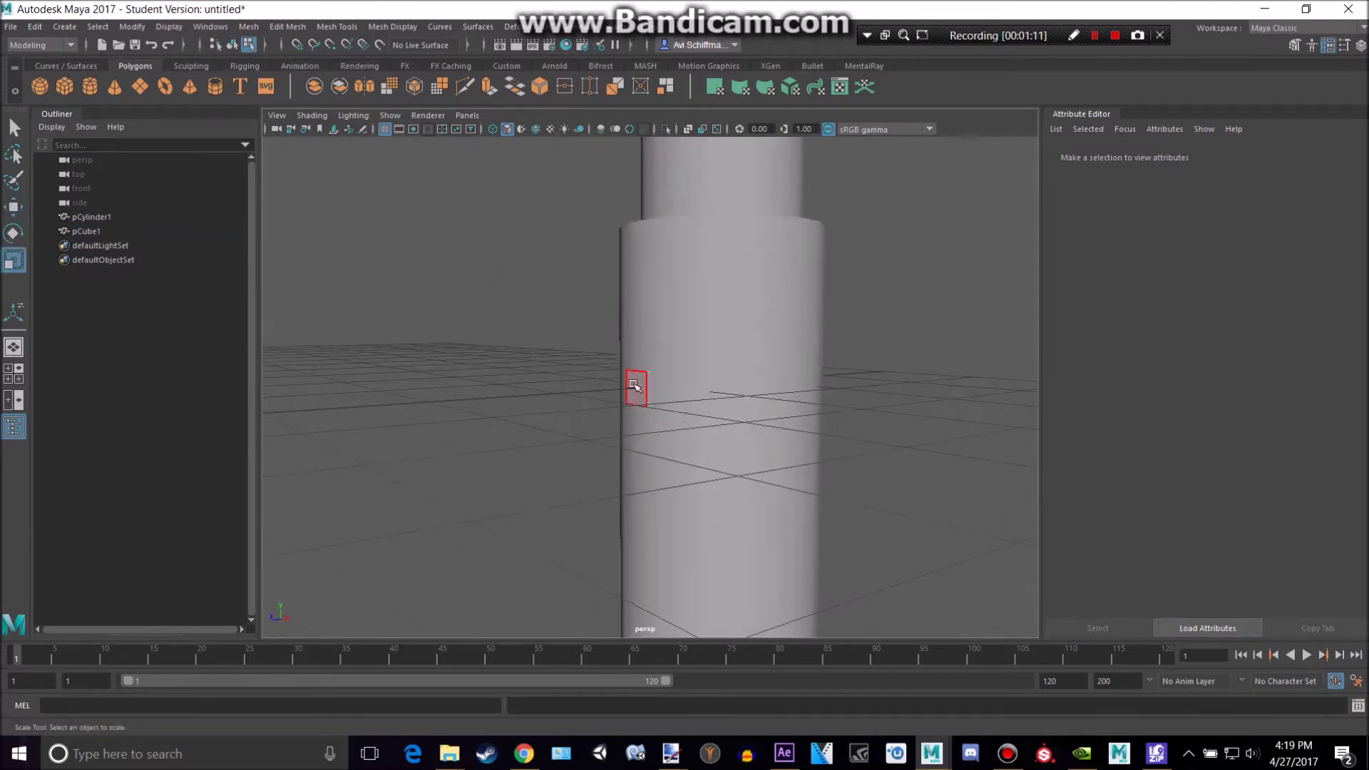
right_drag(641, 392, 695, 323)
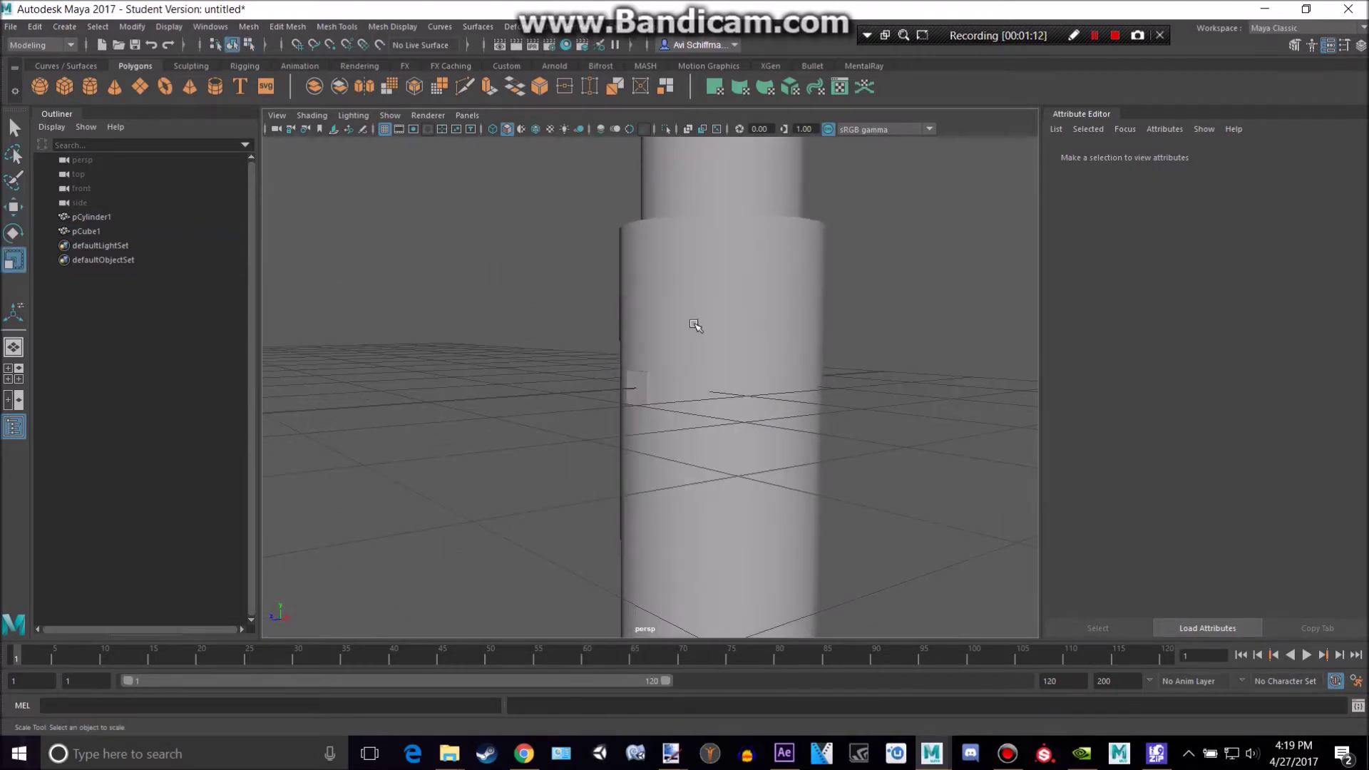
click(647, 395)
drag(680, 393, 706, 397)
alt+drag(659, 358, 643, 317)
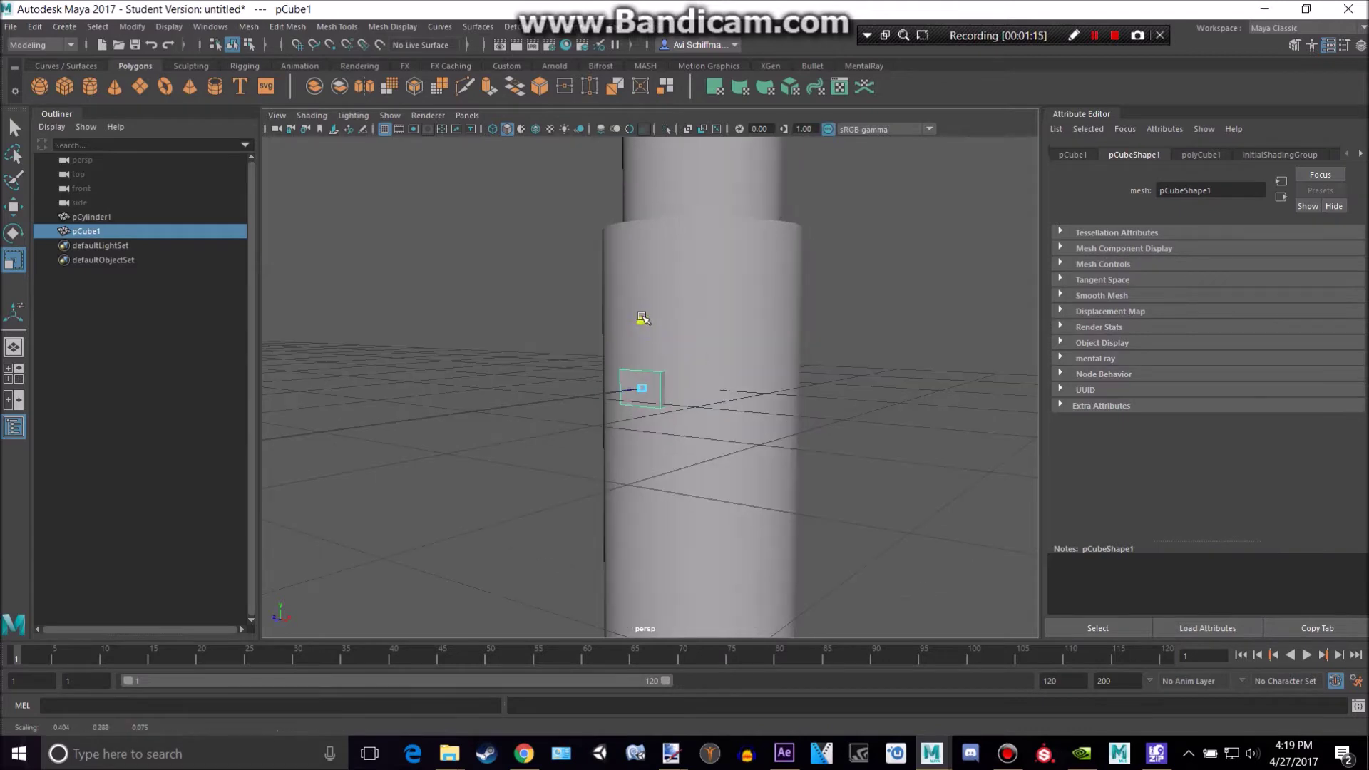
scroll(650, 294, down, 8)
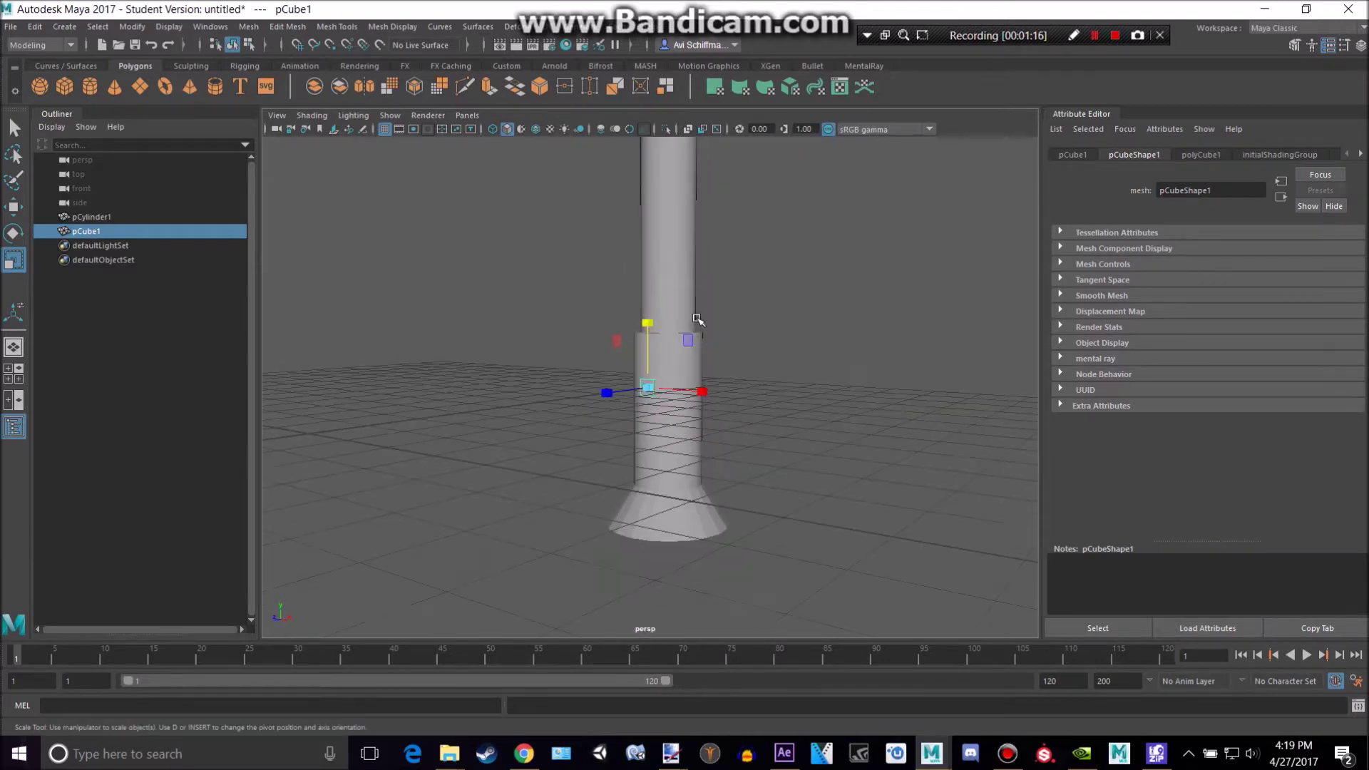
click(726, 363)
Compare the pole's top with the lamp reference, then select only the faces of its top cap.
key(alt+Tab)
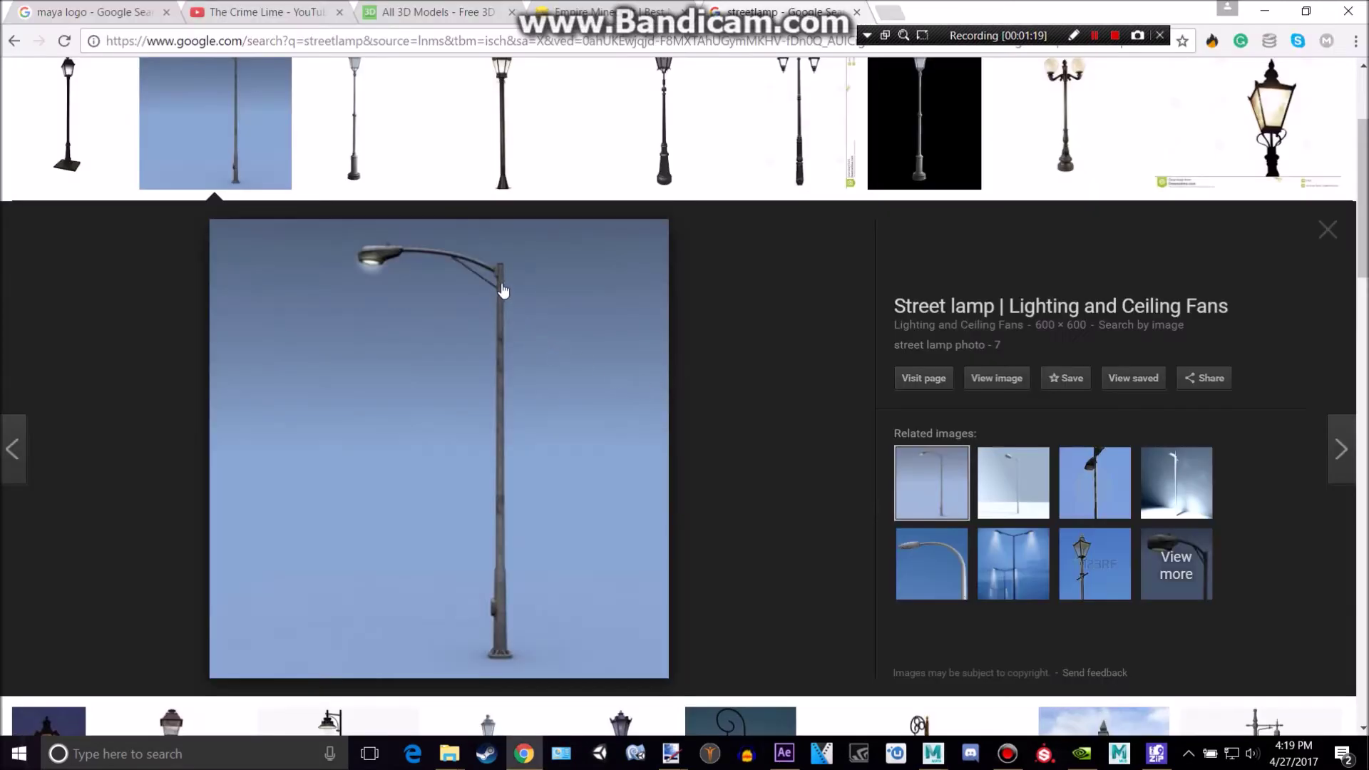
key(alt+Tab)
scroll(659, 335, down, 3)
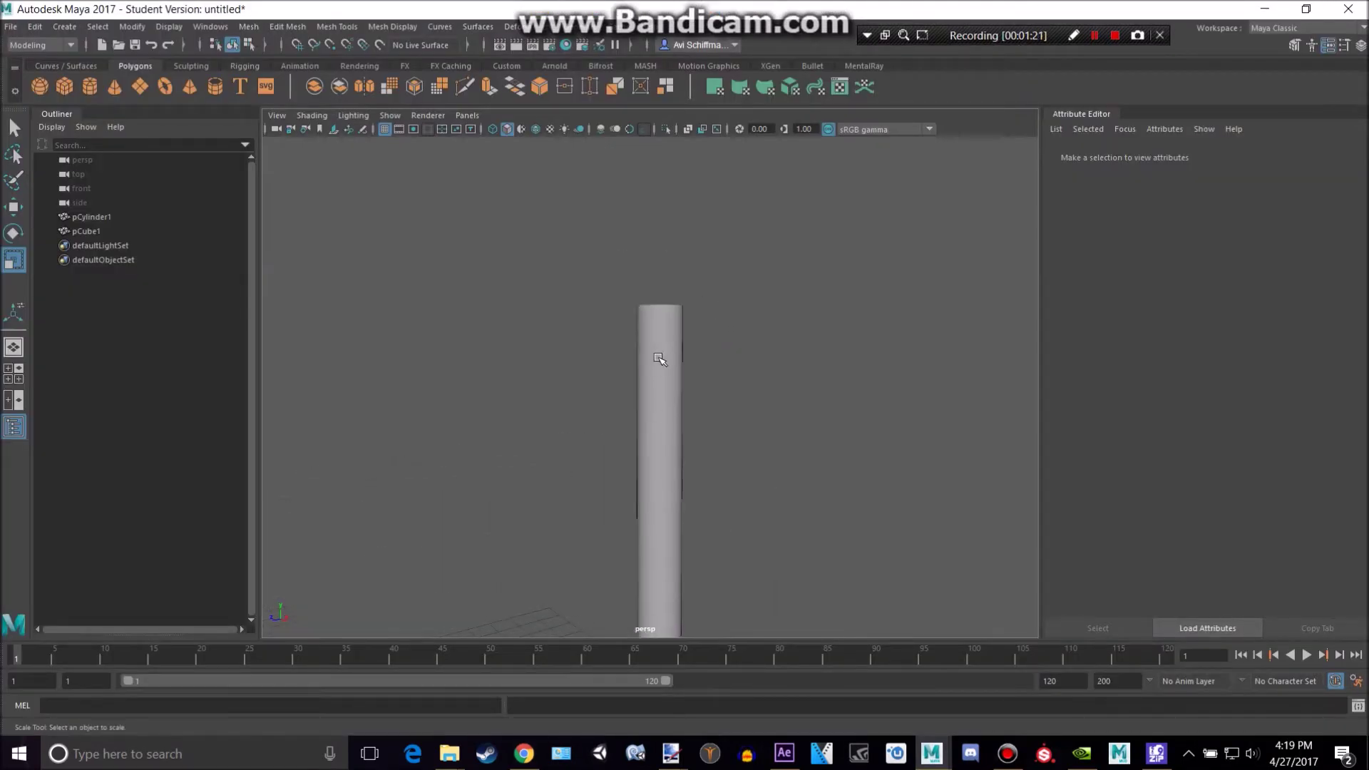
click(659, 334)
right_drag(659, 335, 655, 367)
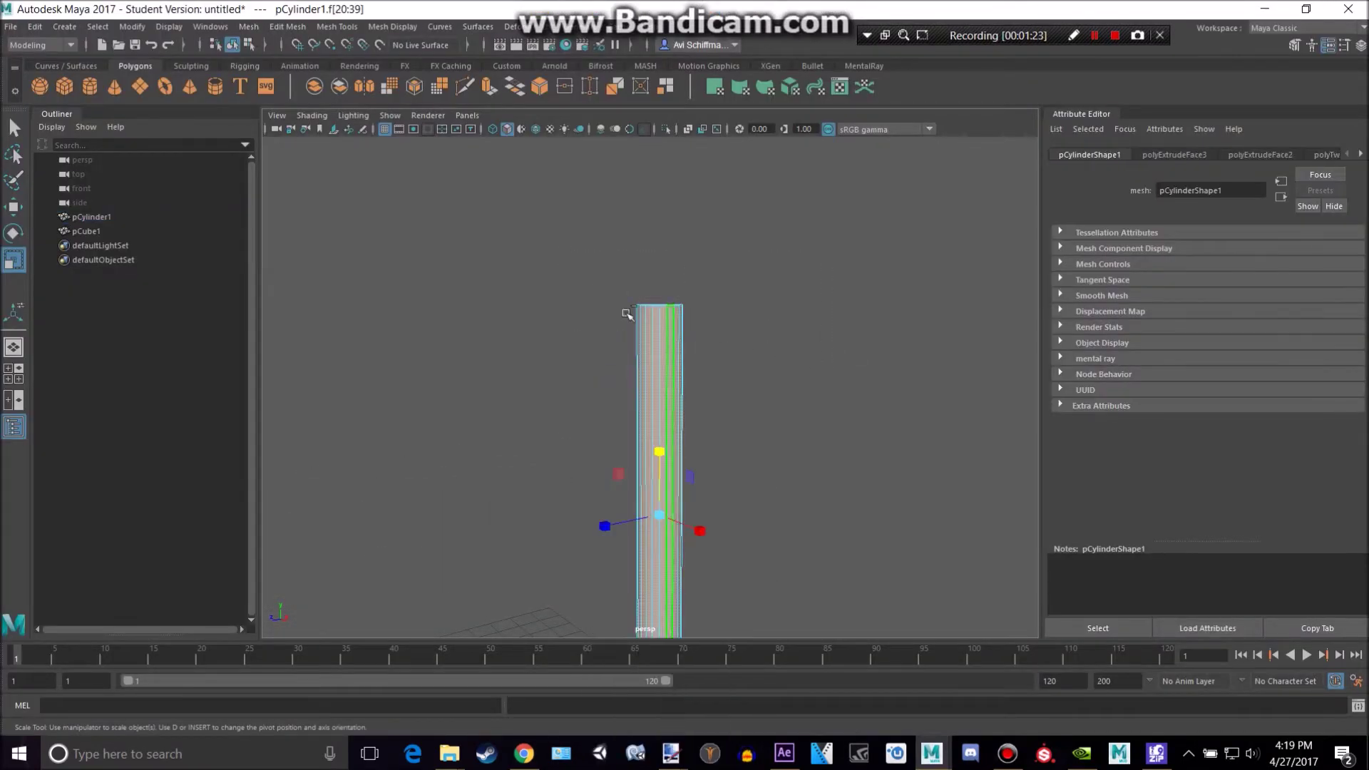
drag(579, 323, 686, 375)
key(alt+Tab)
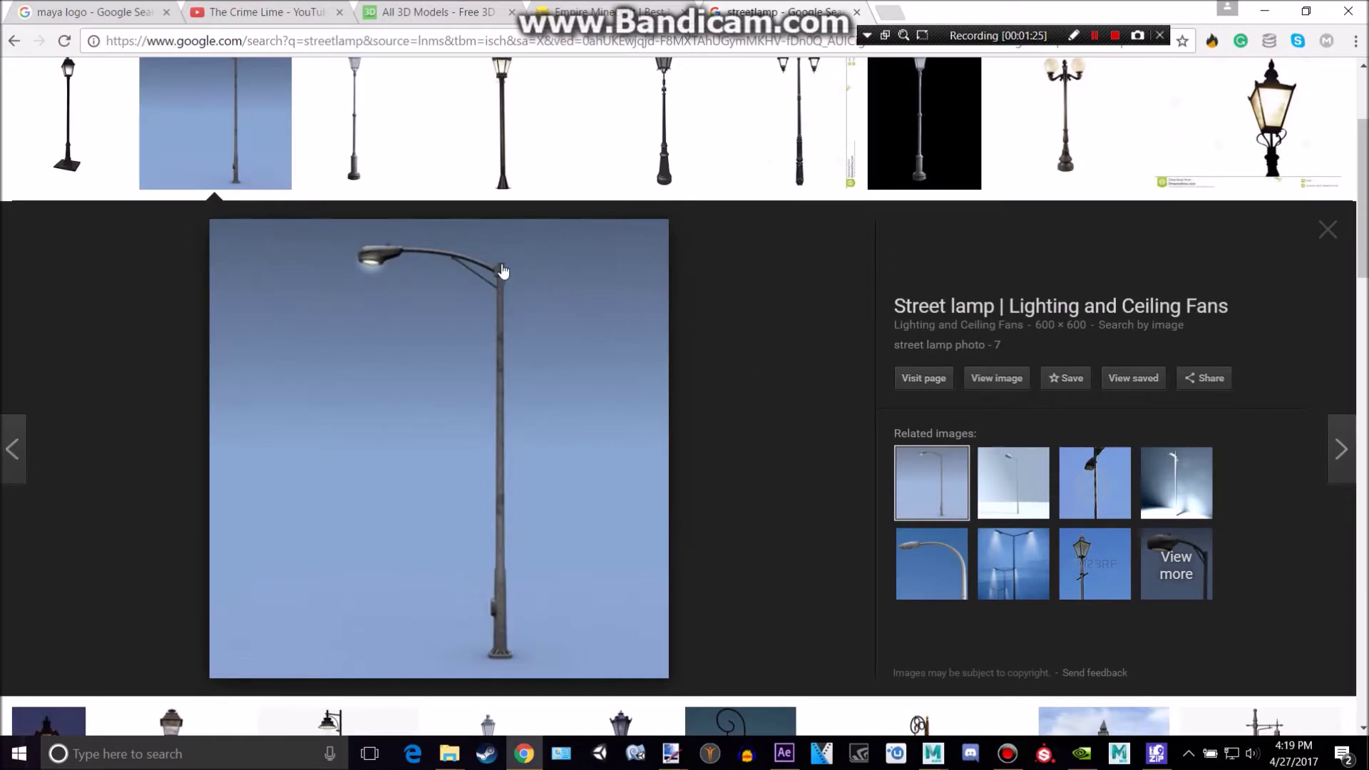
key(alt+Tab)
scroll(693, 280, up, 5)
alt+middle_drag(696, 278, 677, 434)
scroll(681, 378, up, 1)
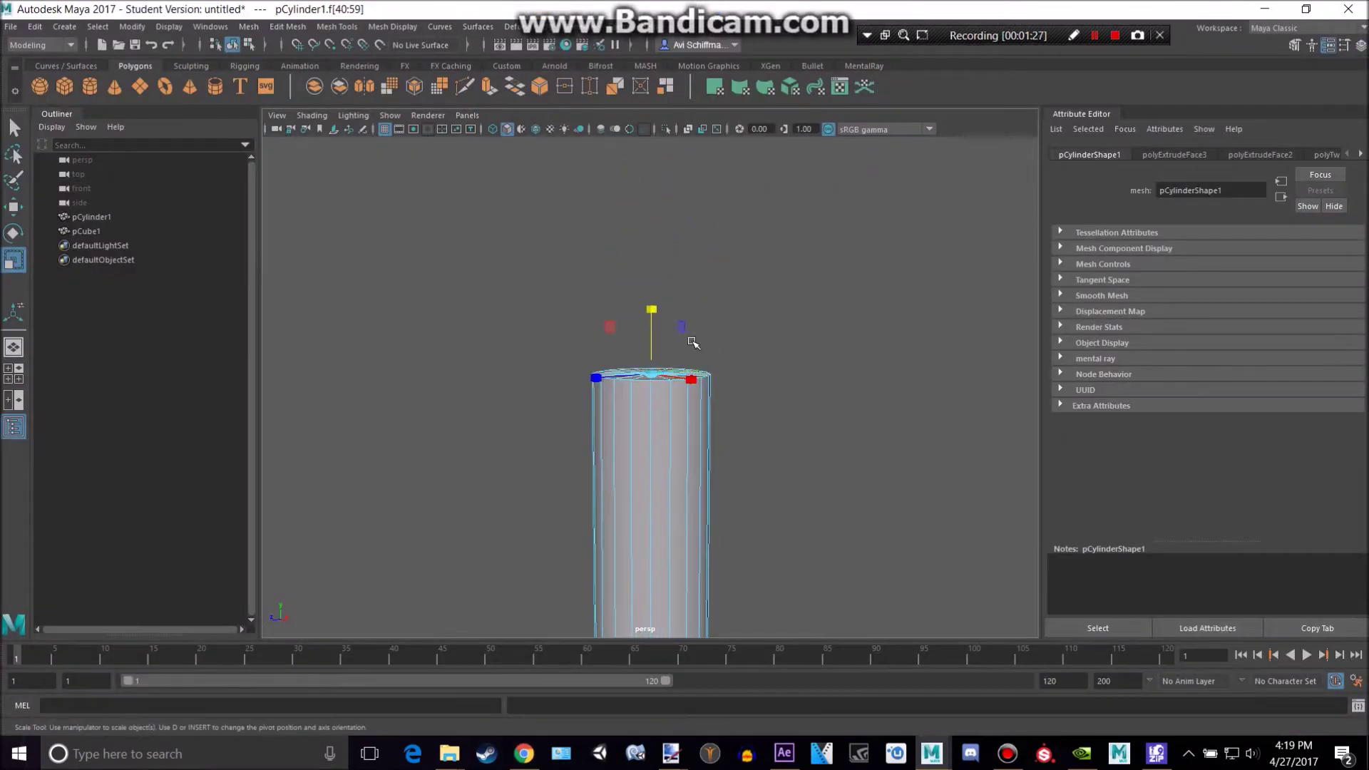
Extrude the pole's top cap upward about 0.06, and extrude it again, scaling it outward into a protruding rim.
key(ctrl+e)
scroll(688, 343, up, 3)
drag(701, 333, 705, 321)
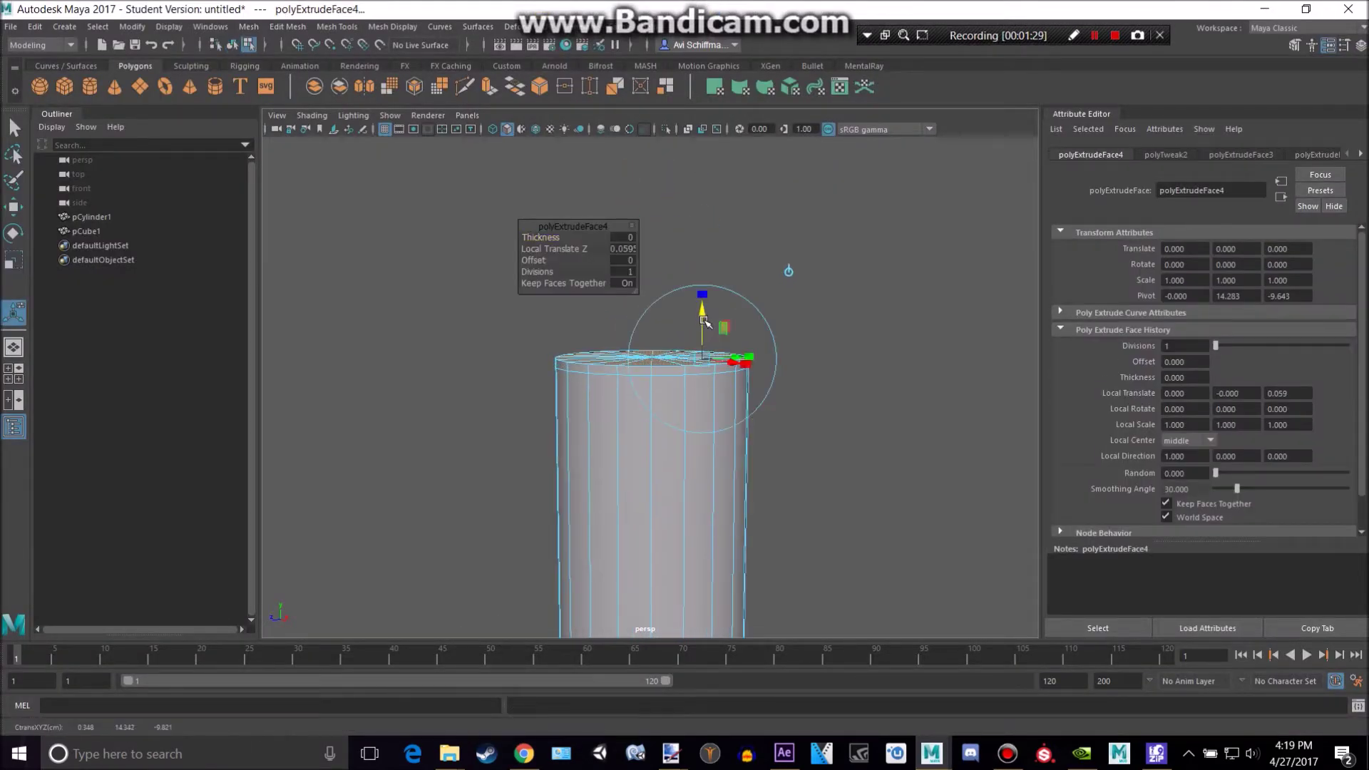
key(ctrl+e)
key(r)
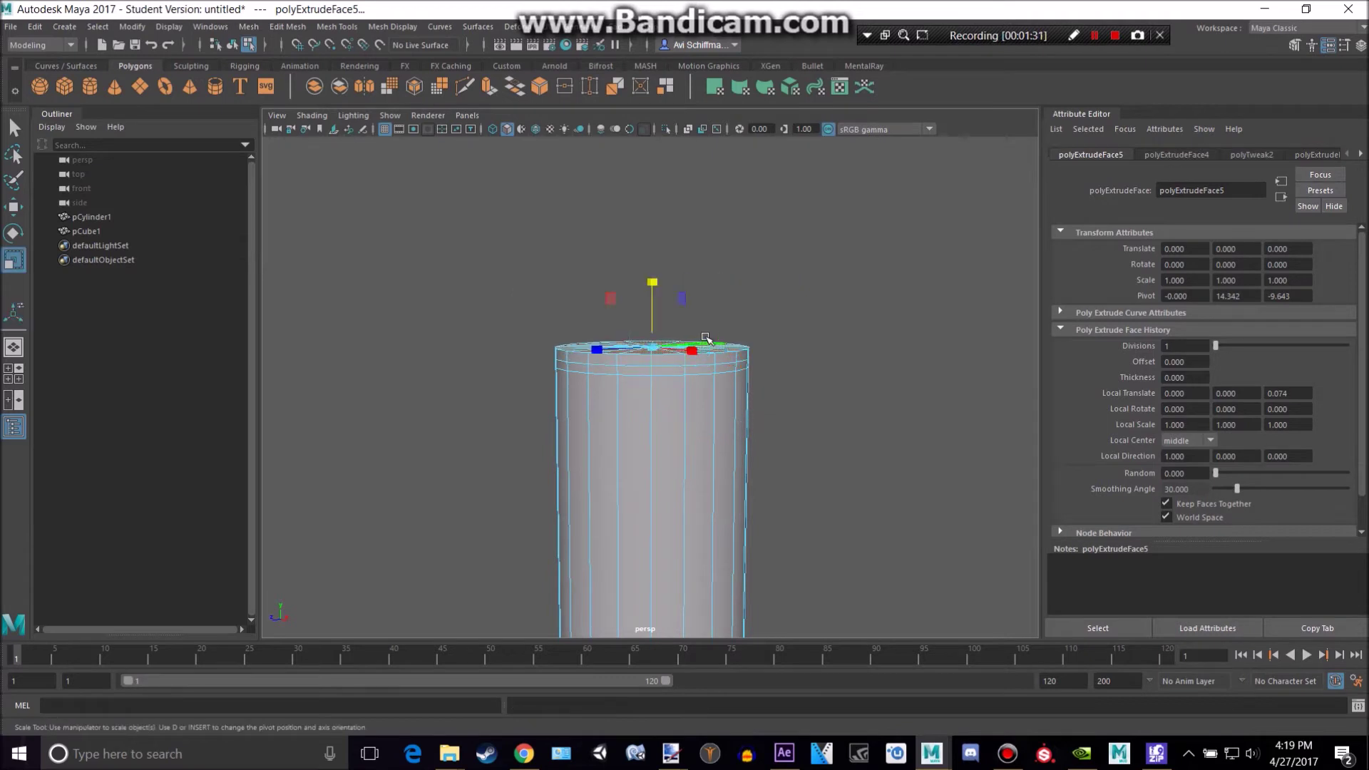
key(ctrl+z)
drag(652, 348, 713, 311)
Extrude the widened cap upward about 0.12 and scale its top faces inward to form a tapered collar.
key(ctrl+e)
key(r)
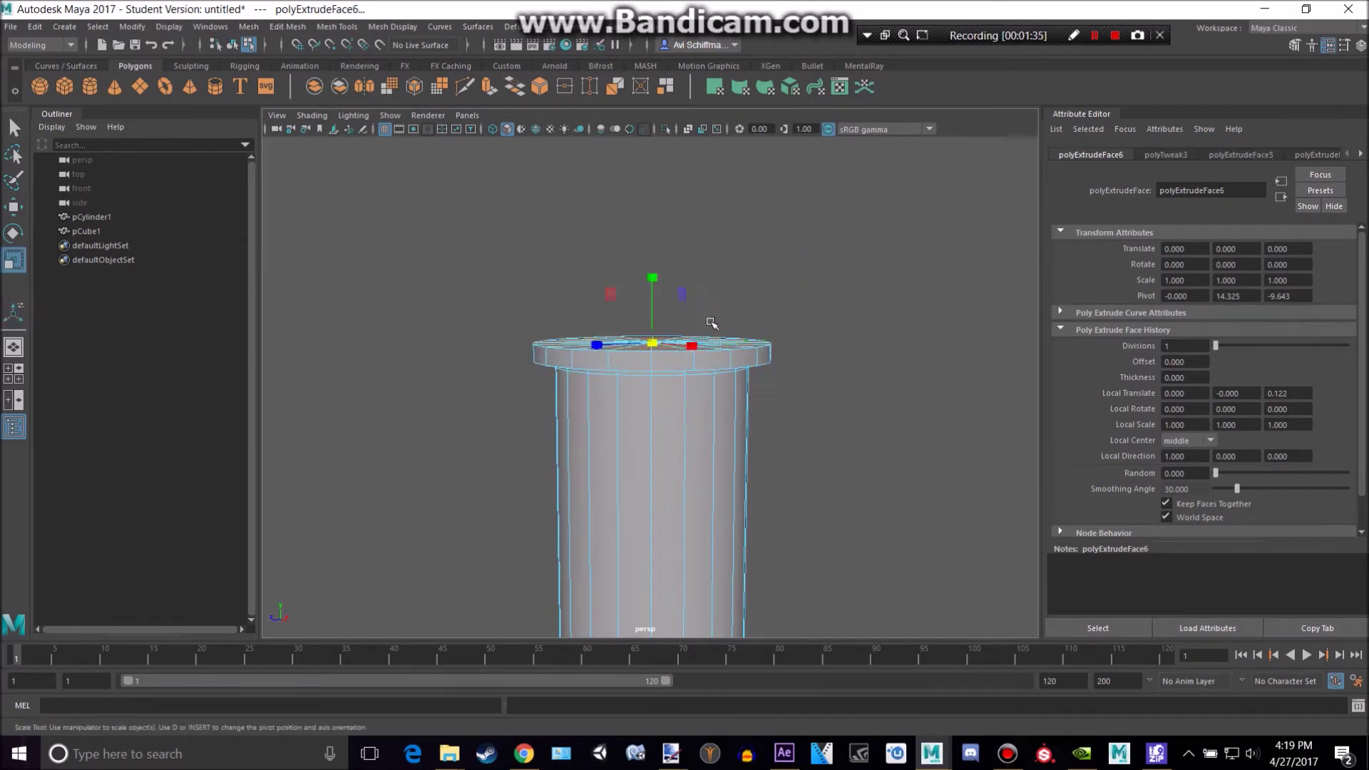
drag(651, 342, 641, 342)
key(w)
drag(653, 276, 664, 249)
Extrude the faces around the collar's underside, try scaling them, and return to object editing with nothing selected.
click(636, 328)
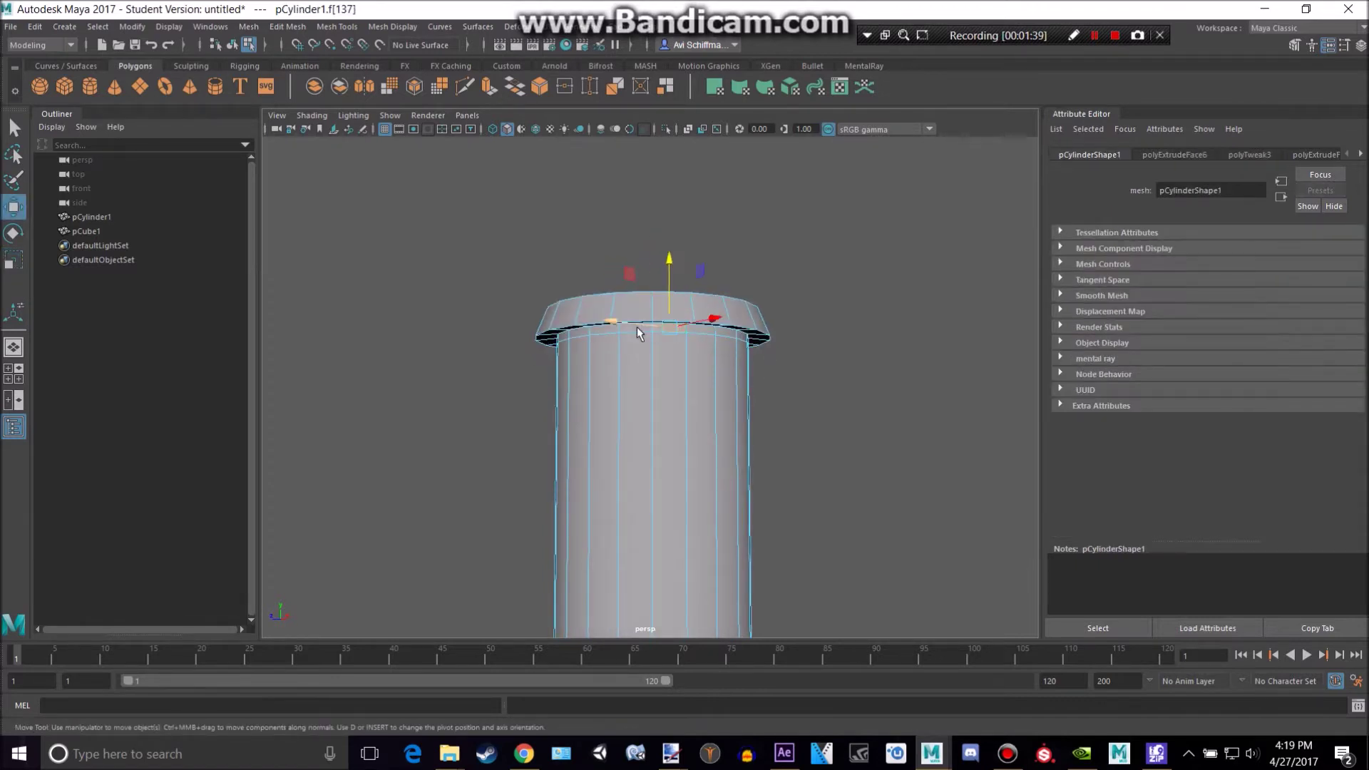
key(q)
key(ctrl+e)
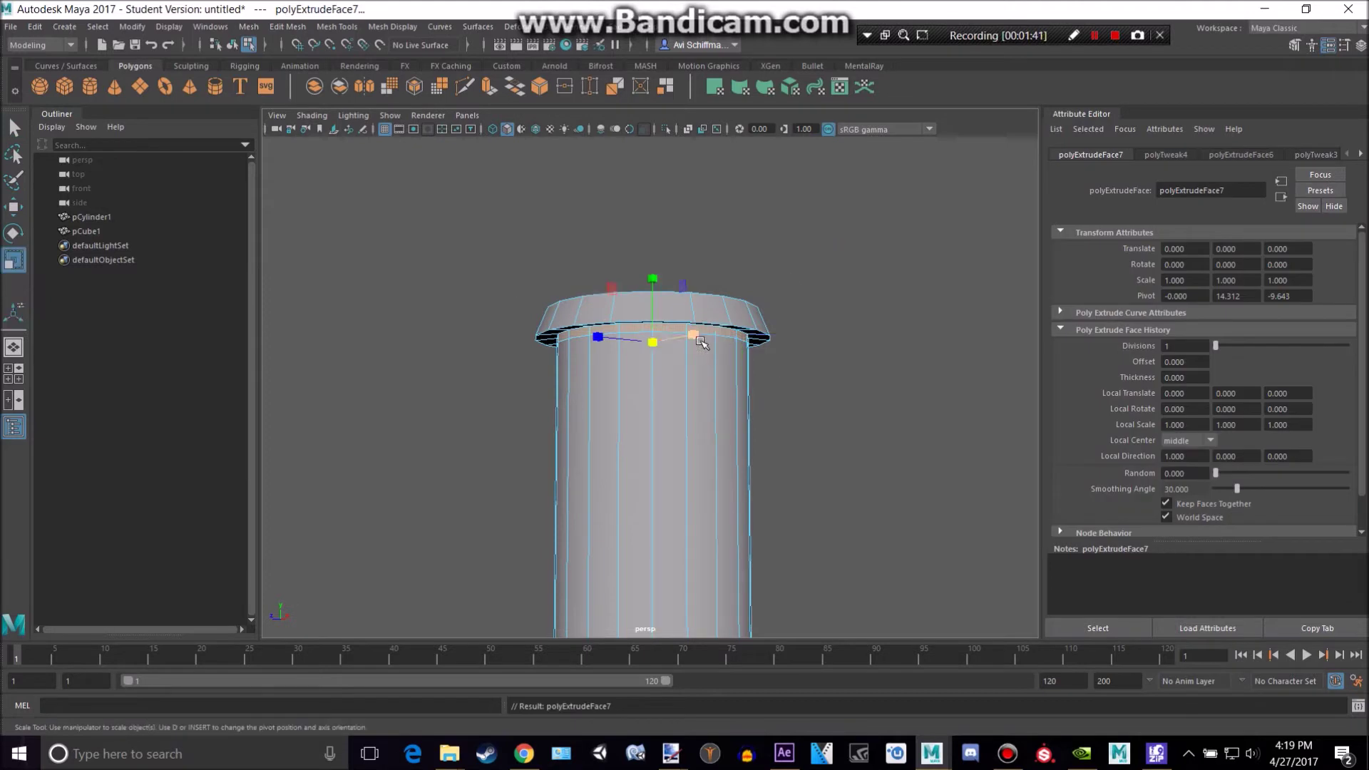
drag(654, 344, 640, 344)
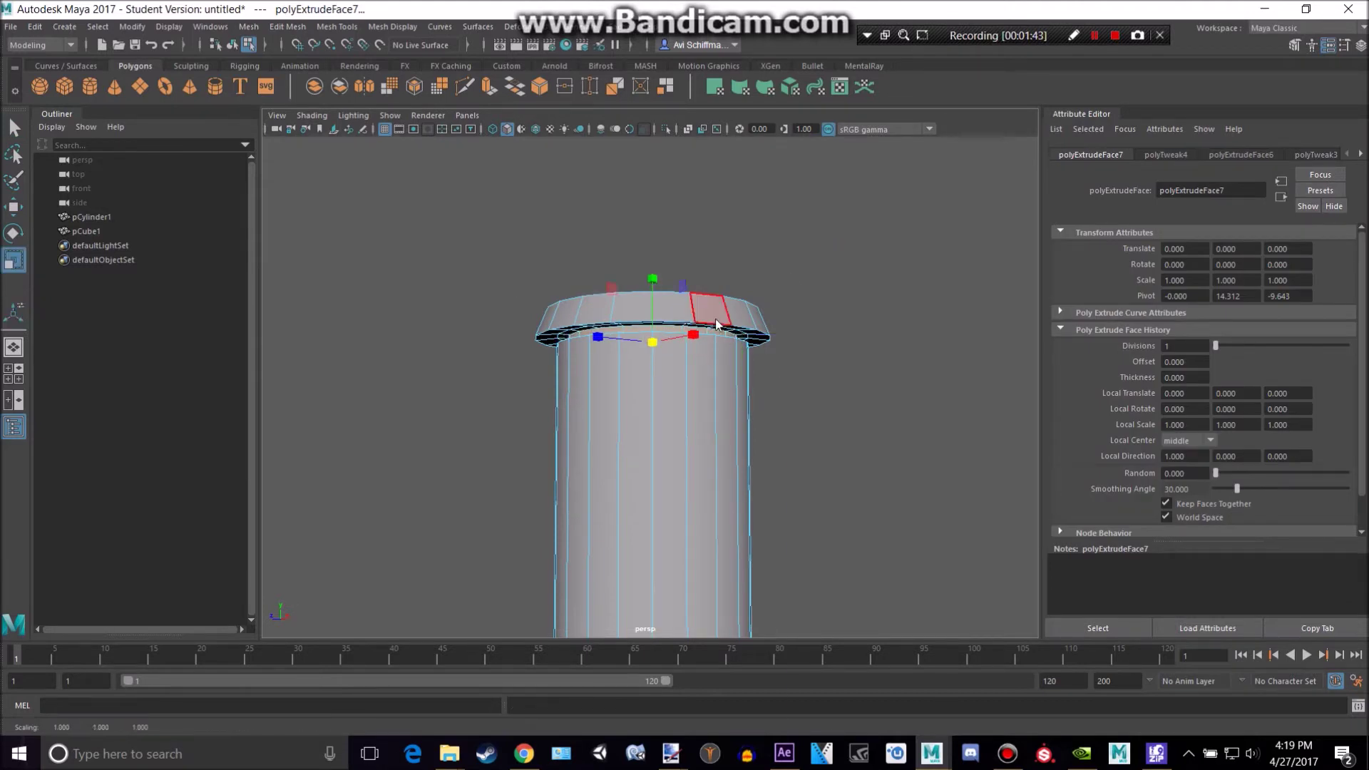
right_drag(716, 321, 759, 303)
scroll(760, 308, down, 5)
click(791, 383)
scroll(804, 413, down, 4)
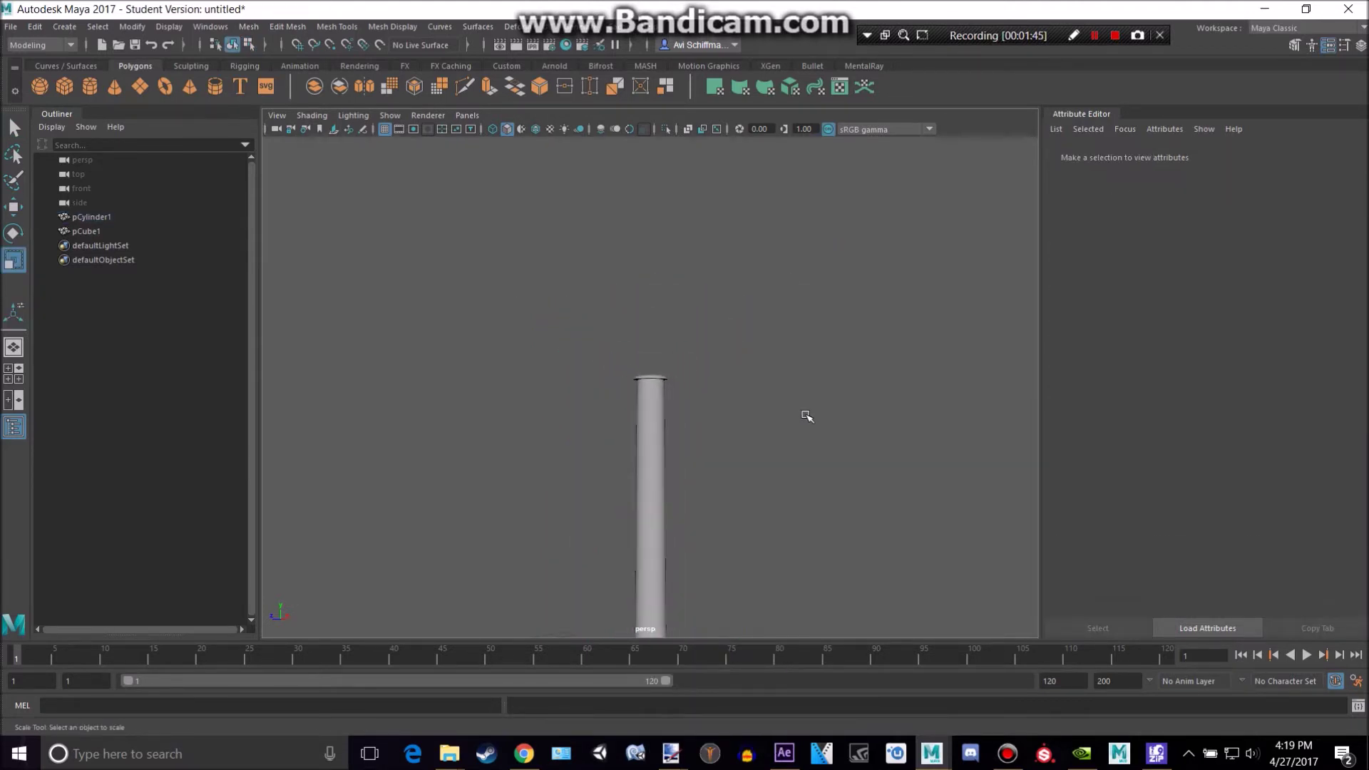
Insert an edge loop on the pole at the step where the thicker lower section begins.
alt+drag(812, 482, 721, 336)
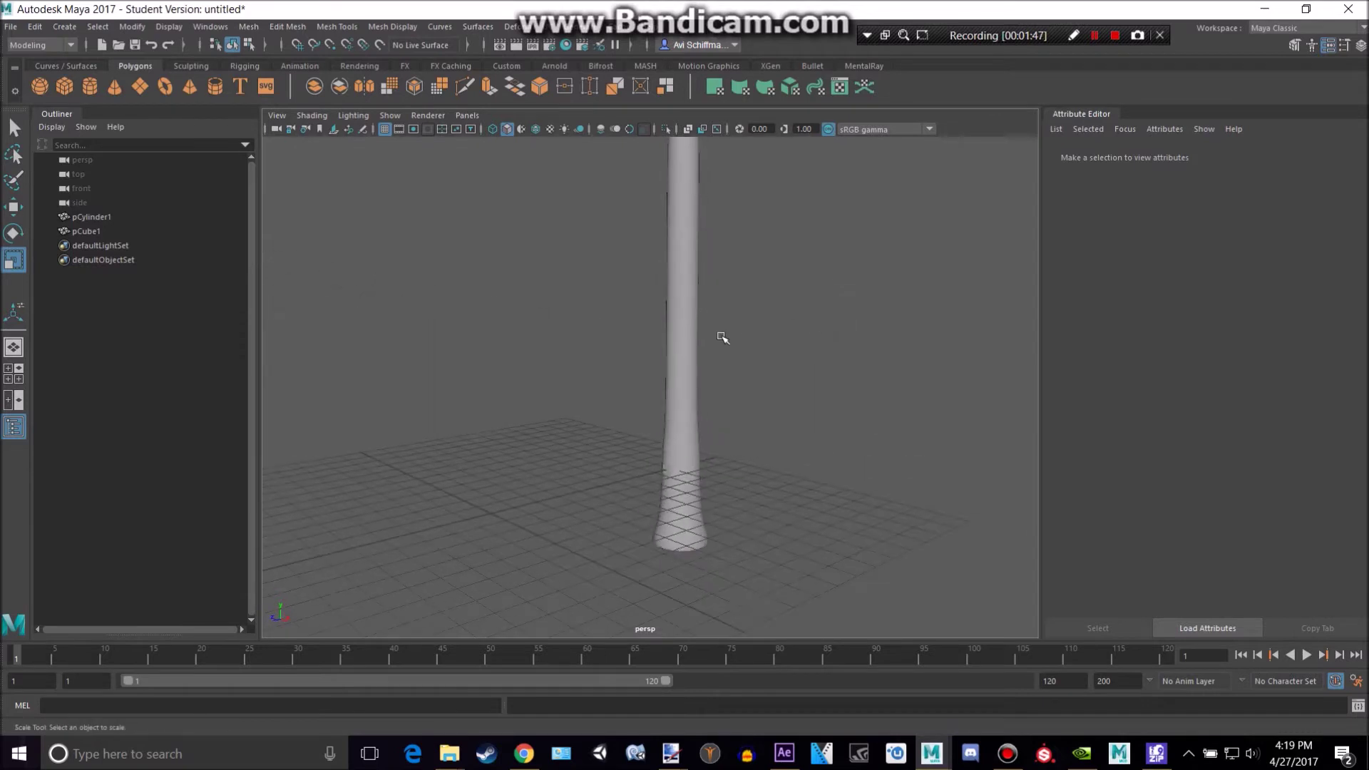
click(696, 342)
scroll(812, 355, up, 4)
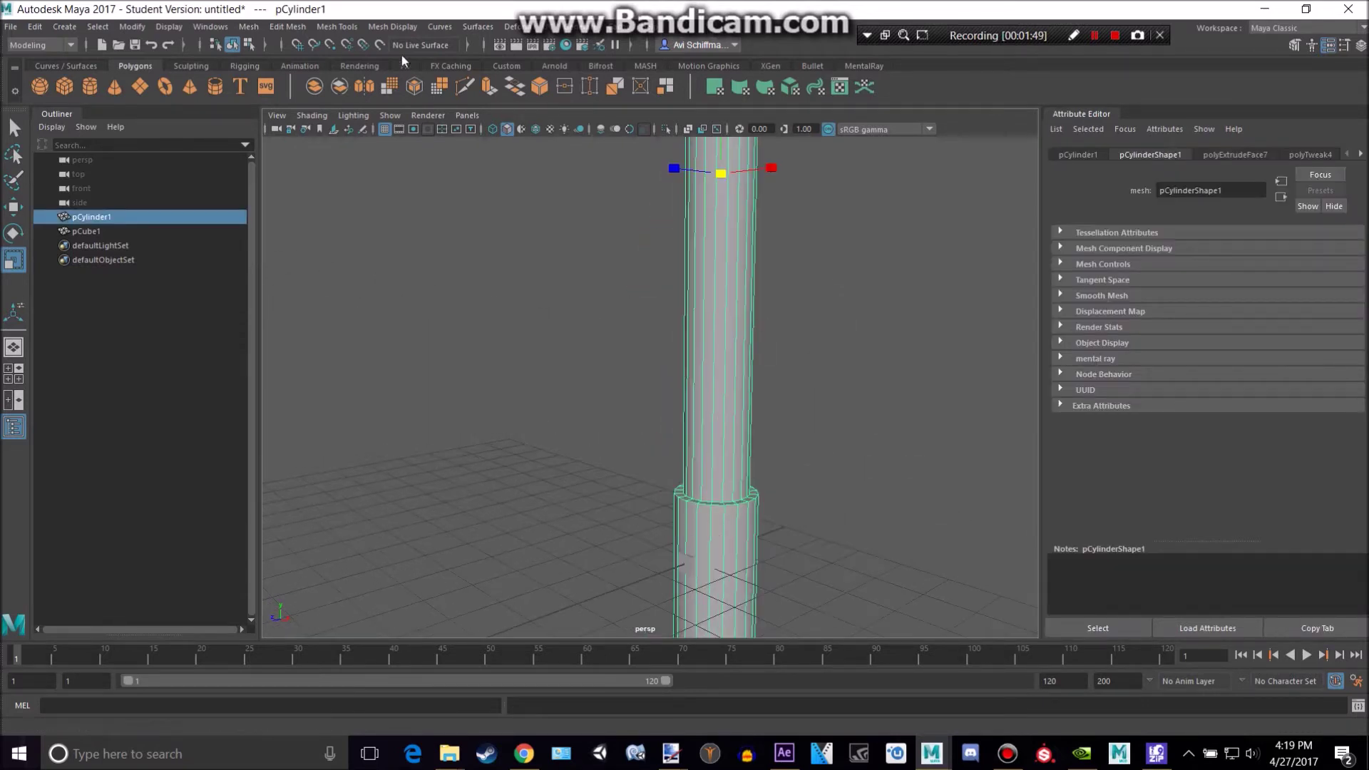
click(343, 33)
click(392, 136)
scroll(851, 419, up, 4)
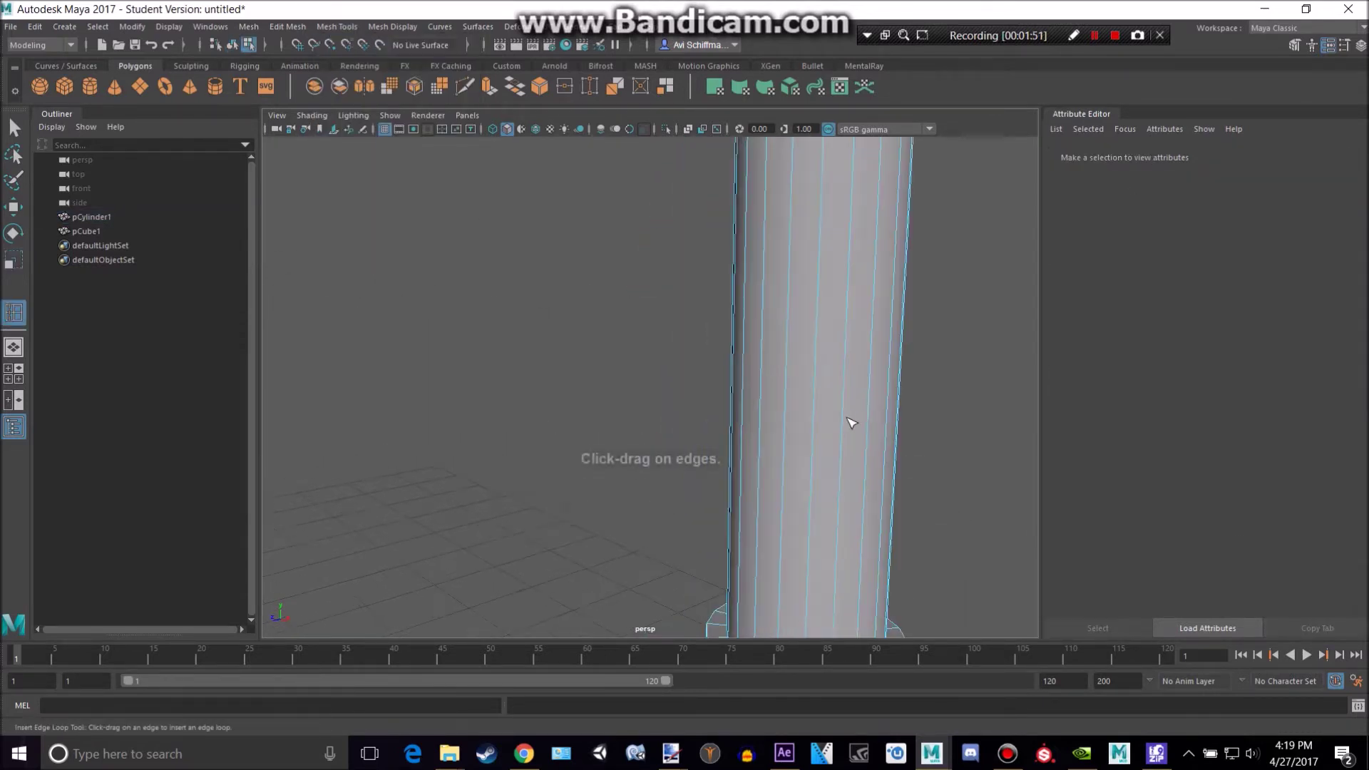
alt+middle_drag(851, 420, 632, 244)
click(526, 368)
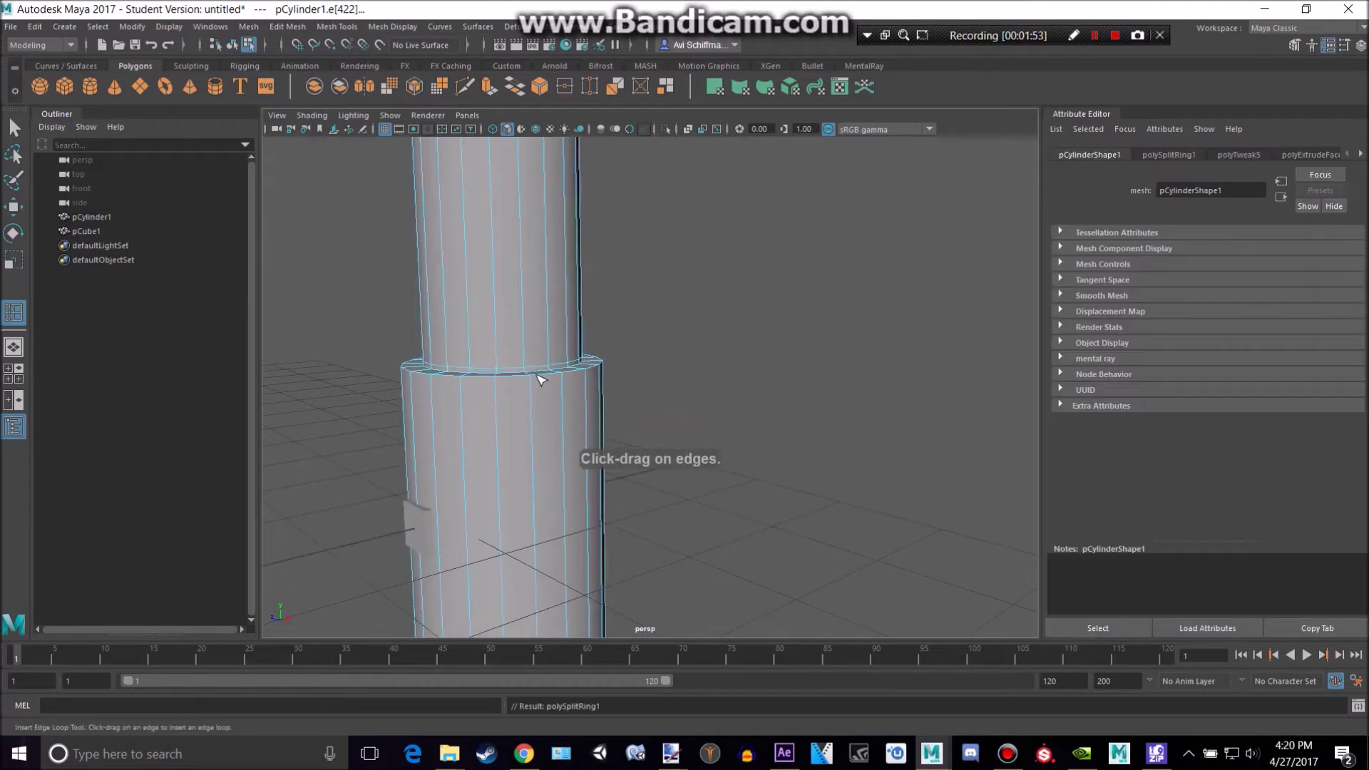
Insert supporting edge loops where the foot starts to flare and near its bottom edge, redoing the lower loop closer to the rim.
alt+middle_drag(652, 509, 663, 72)
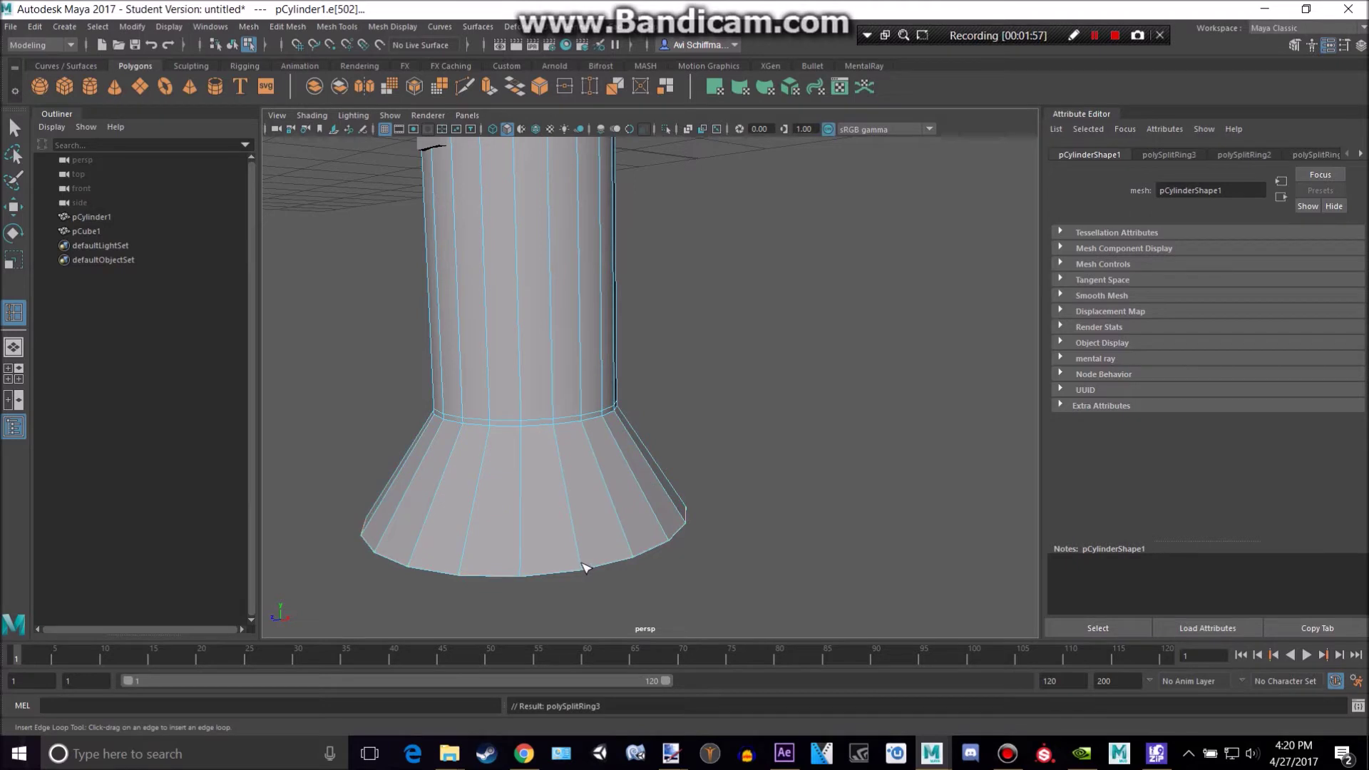
key(ctrl+z)
scroll(612, 566, up, 4)
alt+middle_drag(626, 566, 694, 433)
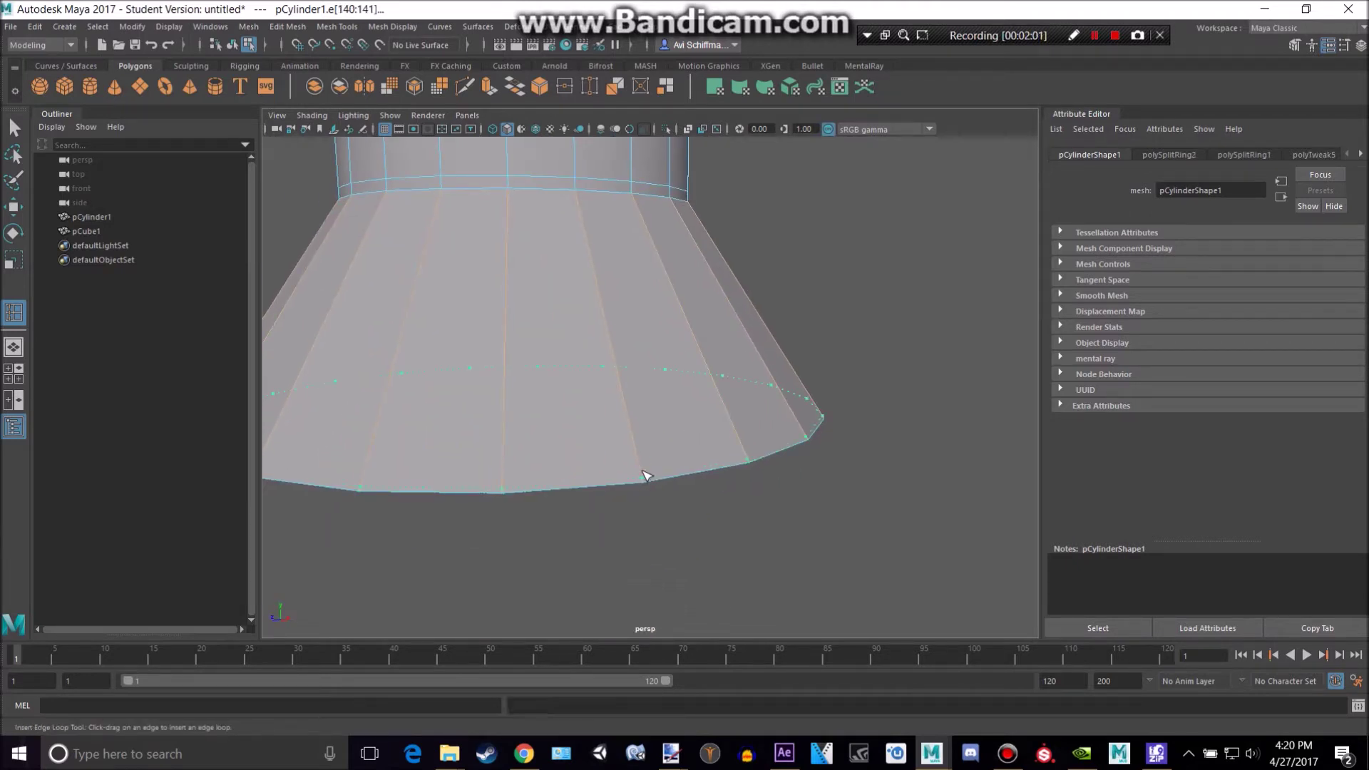
scroll(649, 428, down, 5)
key(q)
Insert edge loops close to the upper and lower edges of the collar at the pole's top.
alt+middle_drag(649, 379, 659, 677)
alt+middle_drag(729, 146, 646, 401)
scroll(628, 396, up, 8)
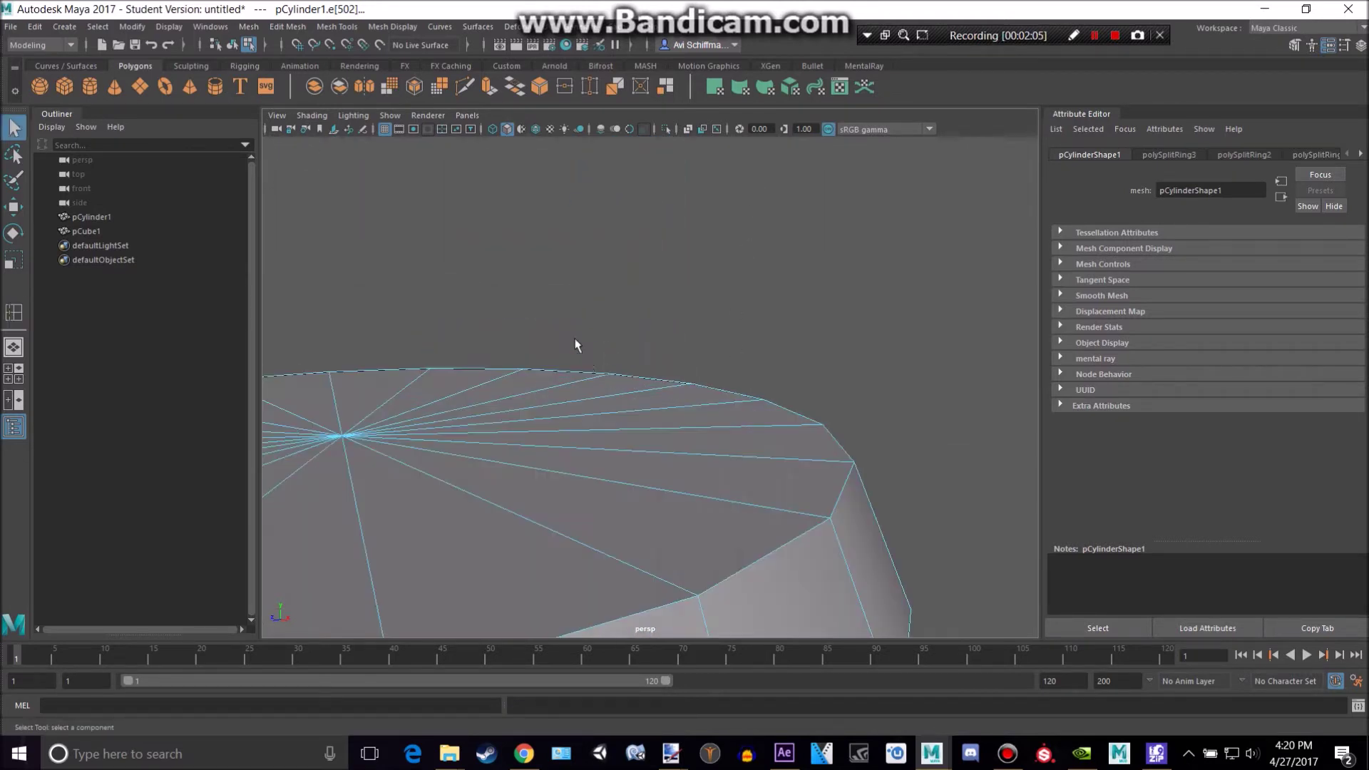
key(y)
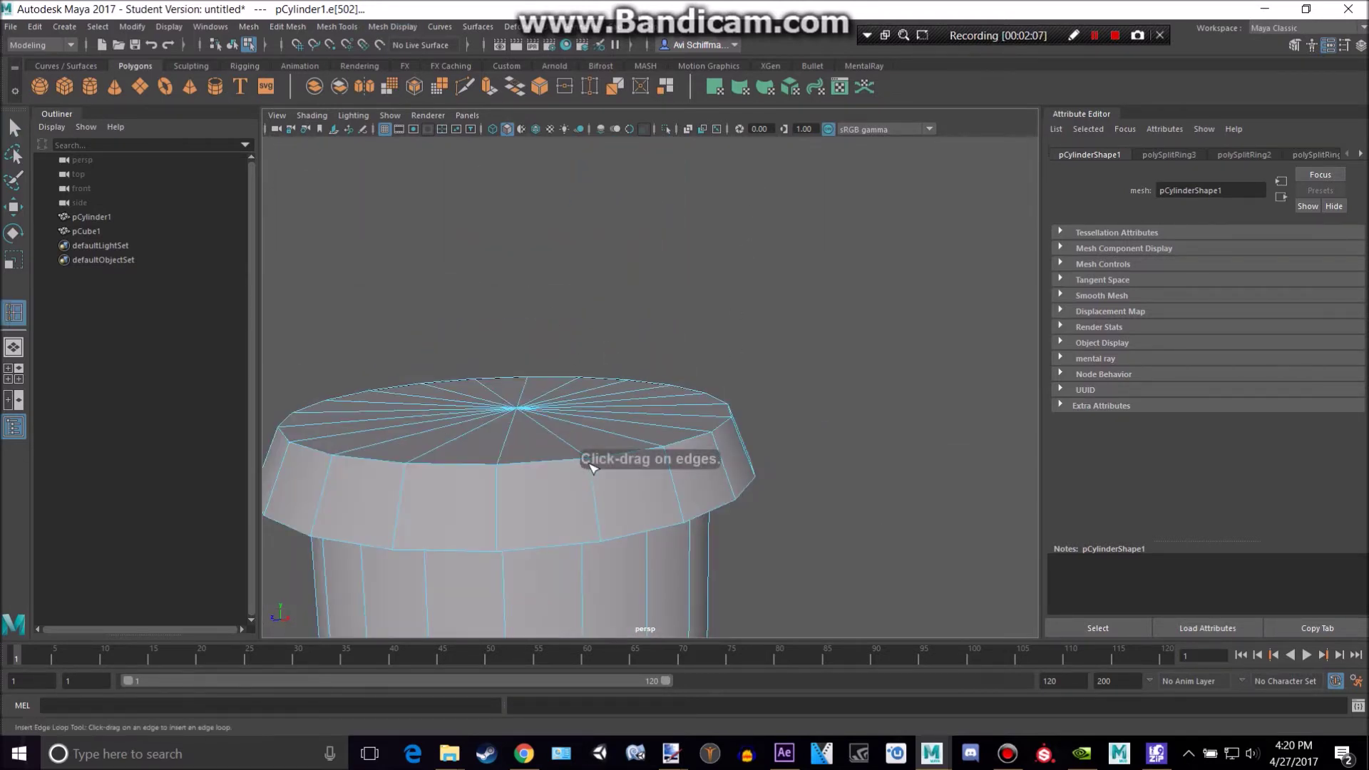
click(607, 540)
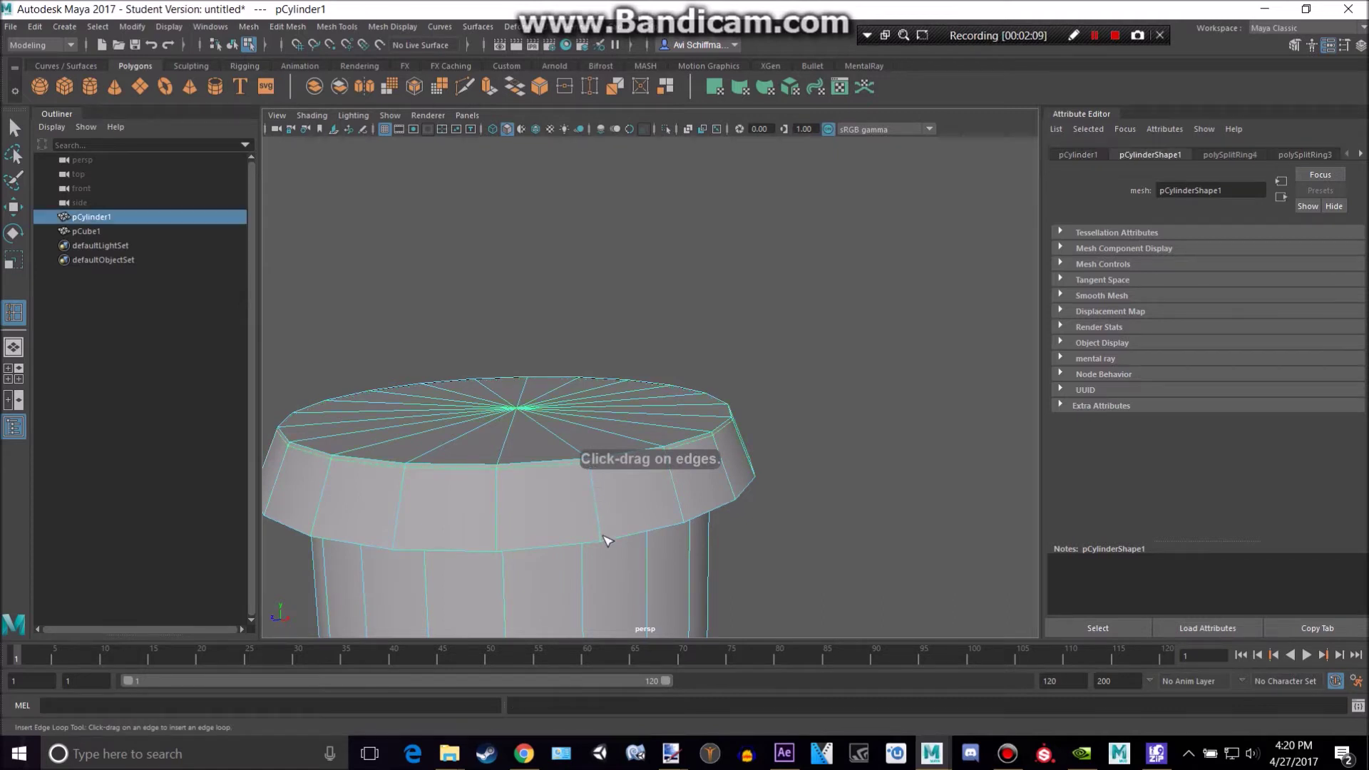
scroll(614, 535, up, 5)
alt+middle_drag(611, 531, 630, 484)
drag(605, 462, 599, 452)
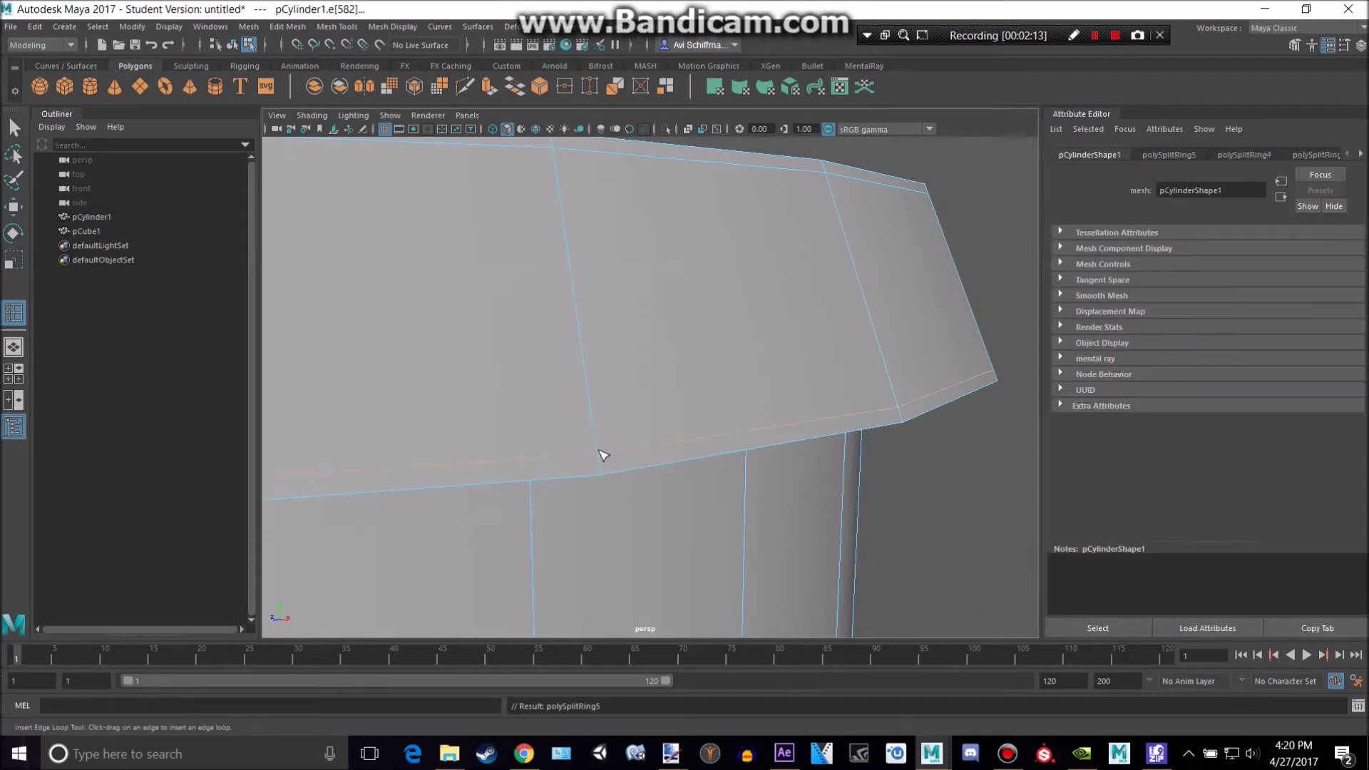
Return to object editing, preview the pole as a smoothed mesh and examine its lower section around the small plate.
scroll(600, 450, down, 5)
key(q)
mouse_move(619, 330)
right_down()
mouse_move(619, 385)
mouse_move(653, 313)
right_up()
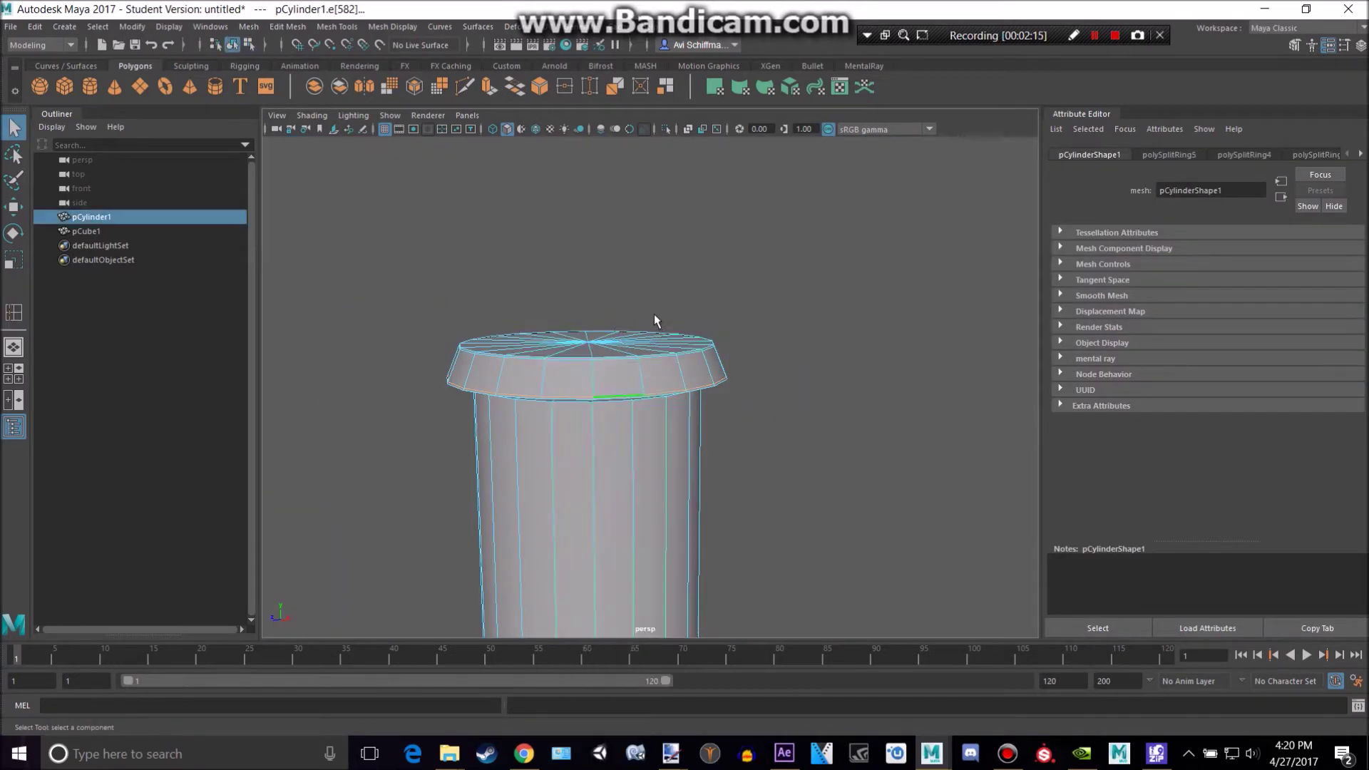
scroll(752, 416, down, 5)
click(762, 419)
scroll(762, 420, down, 3)
alt+drag(782, 483, 823, 481)
scroll(823, 481, up, 5)
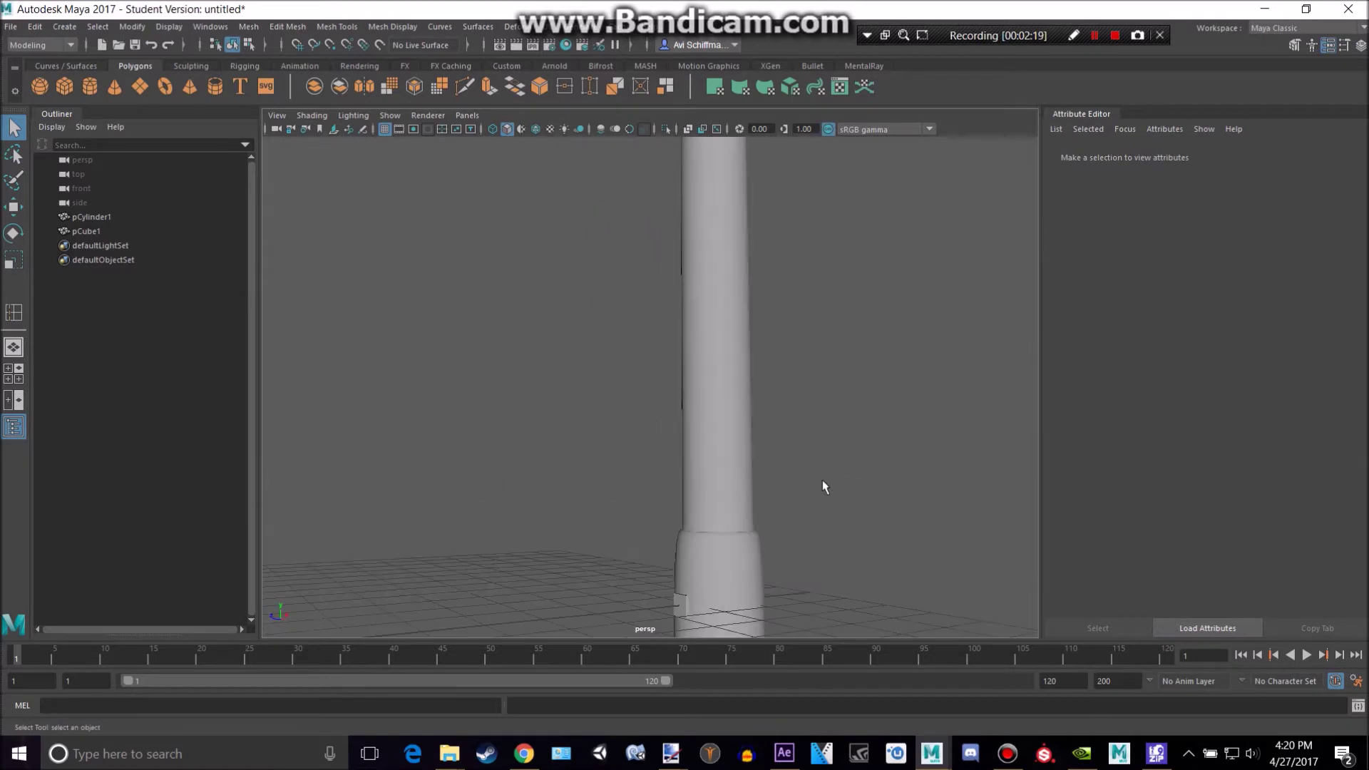
alt+middle_drag(807, 450, 740, 286)
alt+right_drag(738, 284, 692, 353)
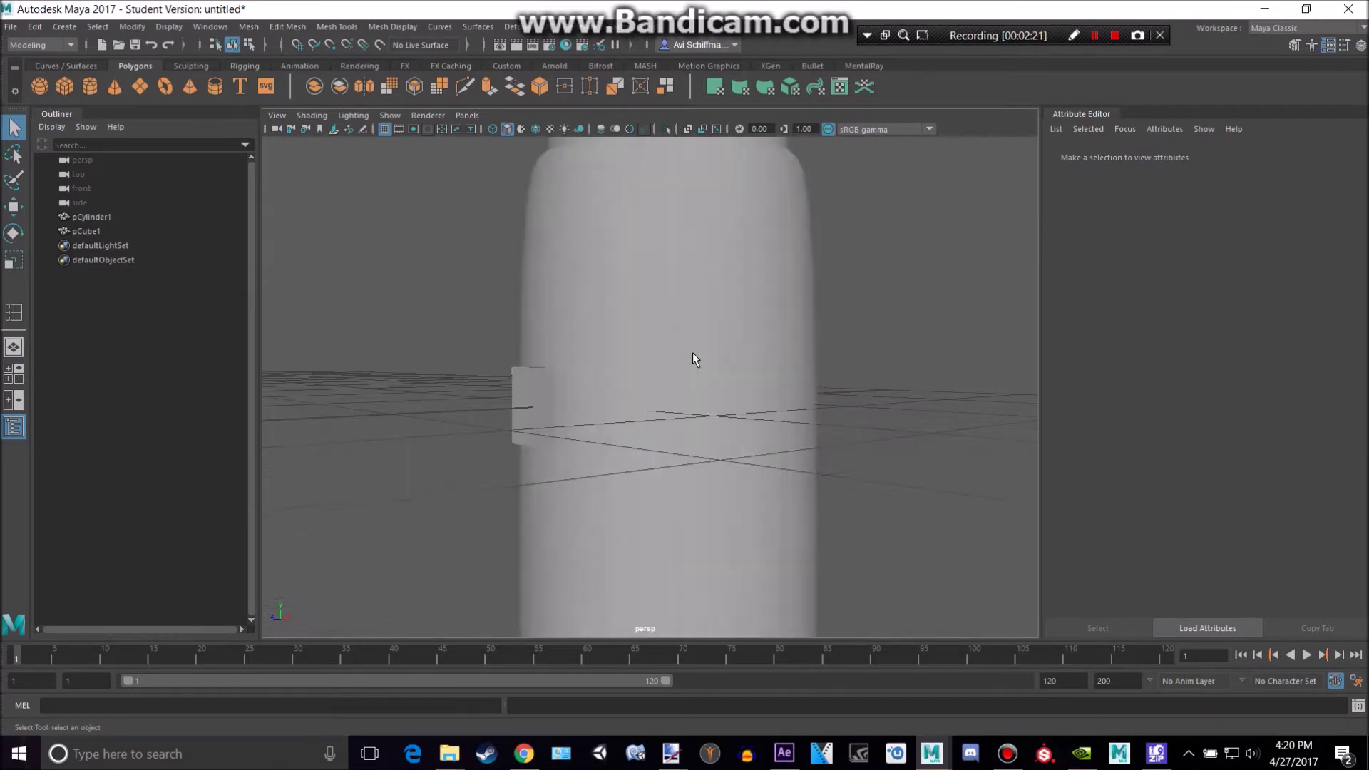
Try the smooth mesh preview on the small plate attached to the pole.
click(548, 410)
click(443, 361)
alt+drag(443, 355, 460, 359)
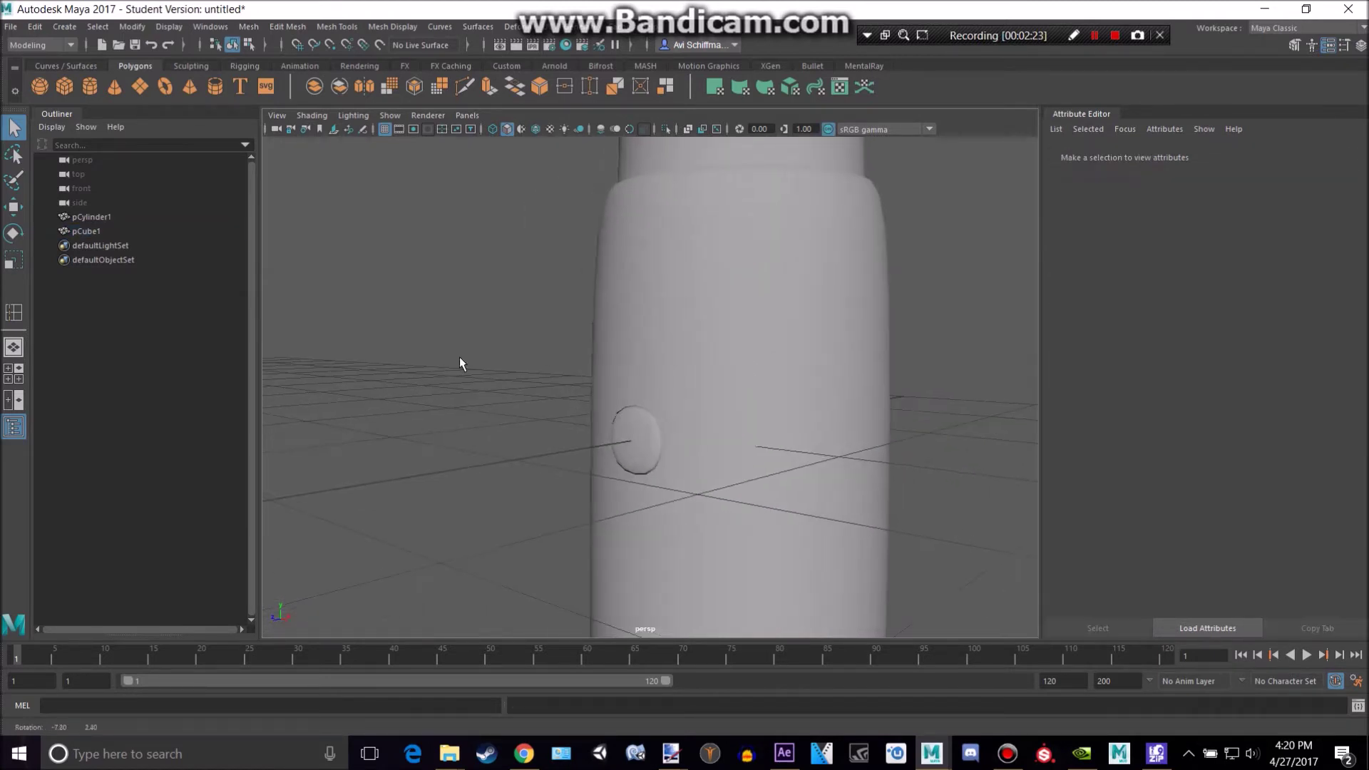
Restore the small plate's unsmoothed display and adjust its position along Z against the pole.
click(650, 434)
scroll(649, 432, up, 2)
alt+drag(649, 432, 596, 445)
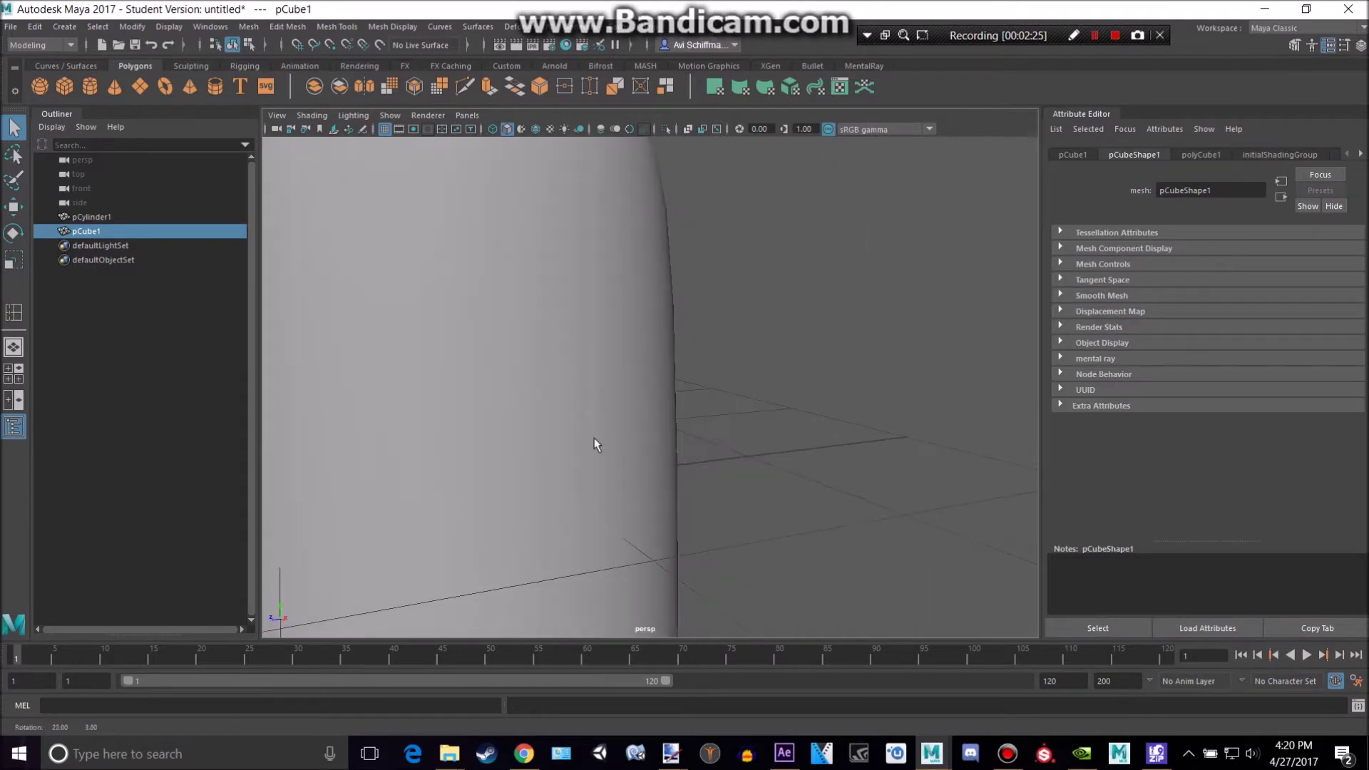
scroll(596, 445, down, 3)
key(w)
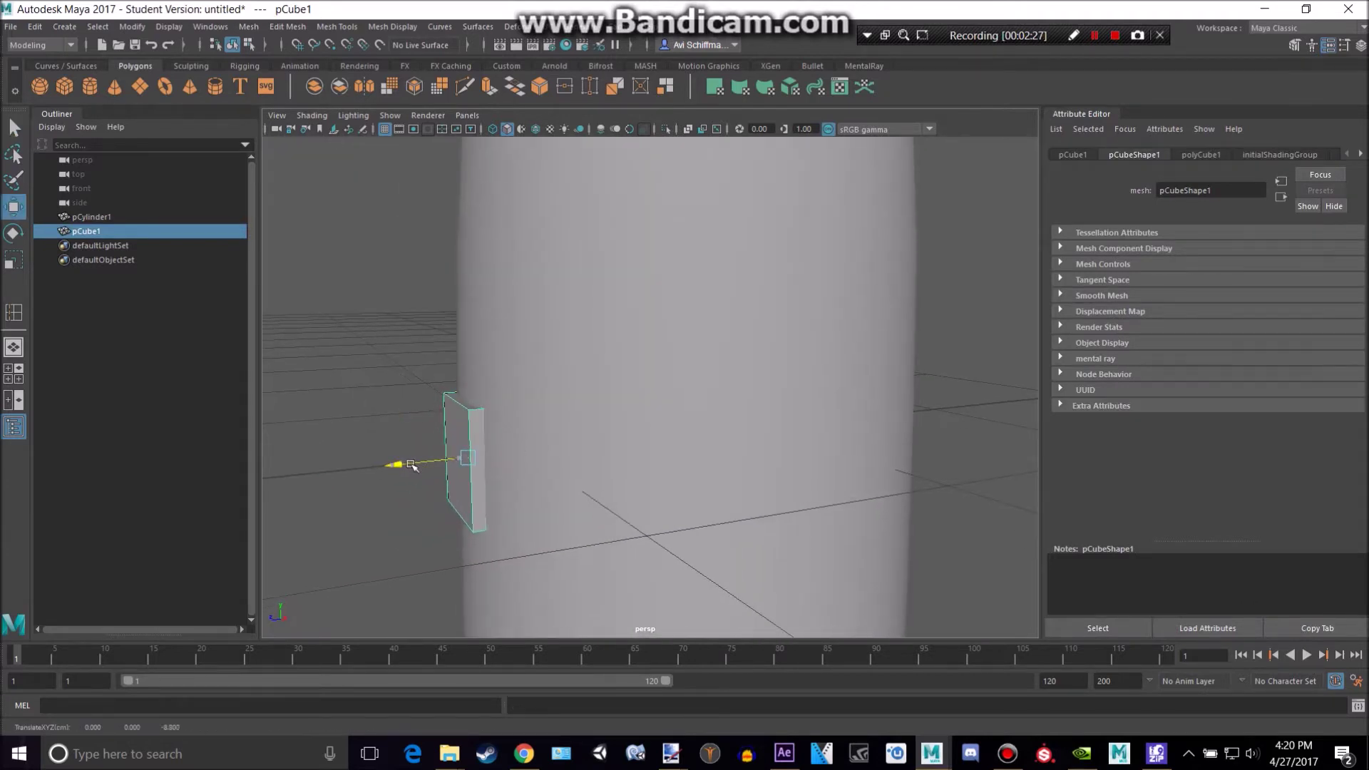
alt+drag(407, 465, 610, 417)
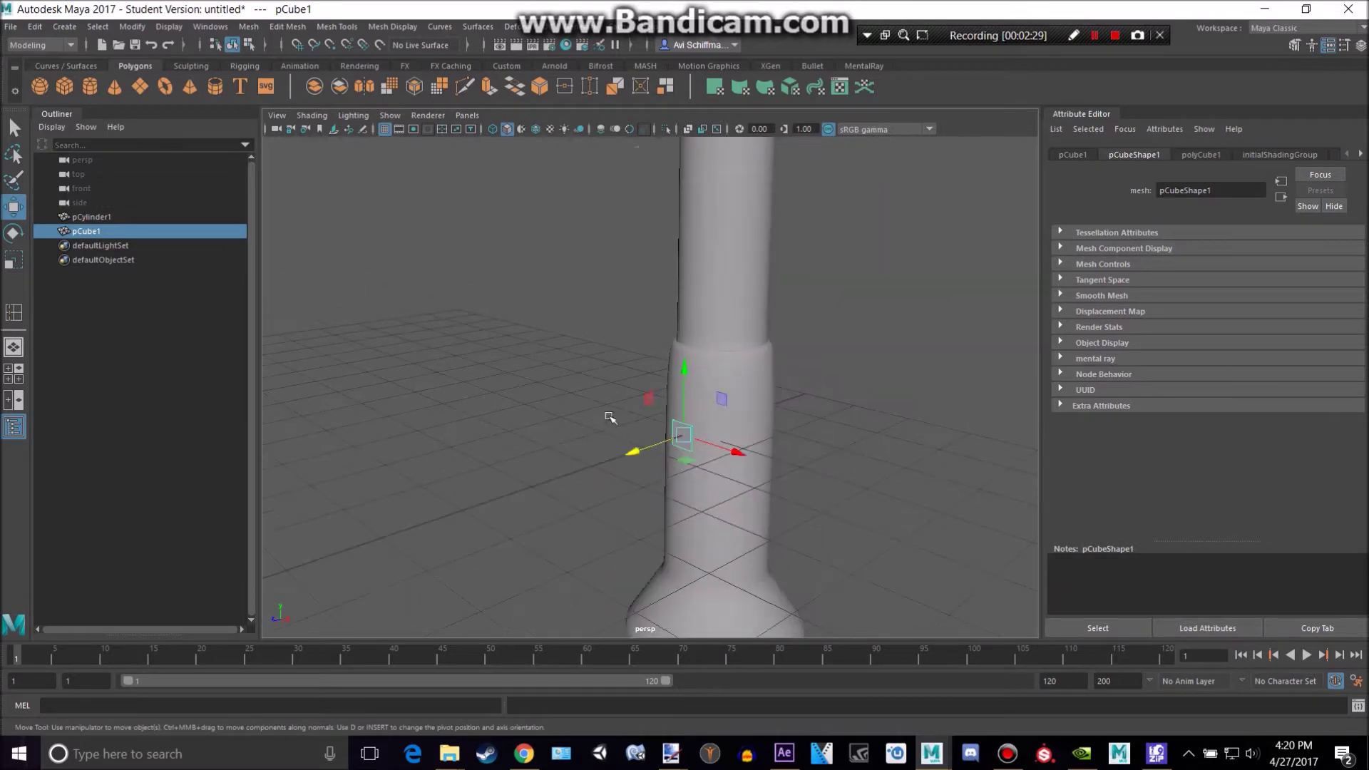
Turn off the smooth preview on the pole and frame the whole pole in the view.
scroll(609, 417, down, 3)
click(688, 310)
key(f)
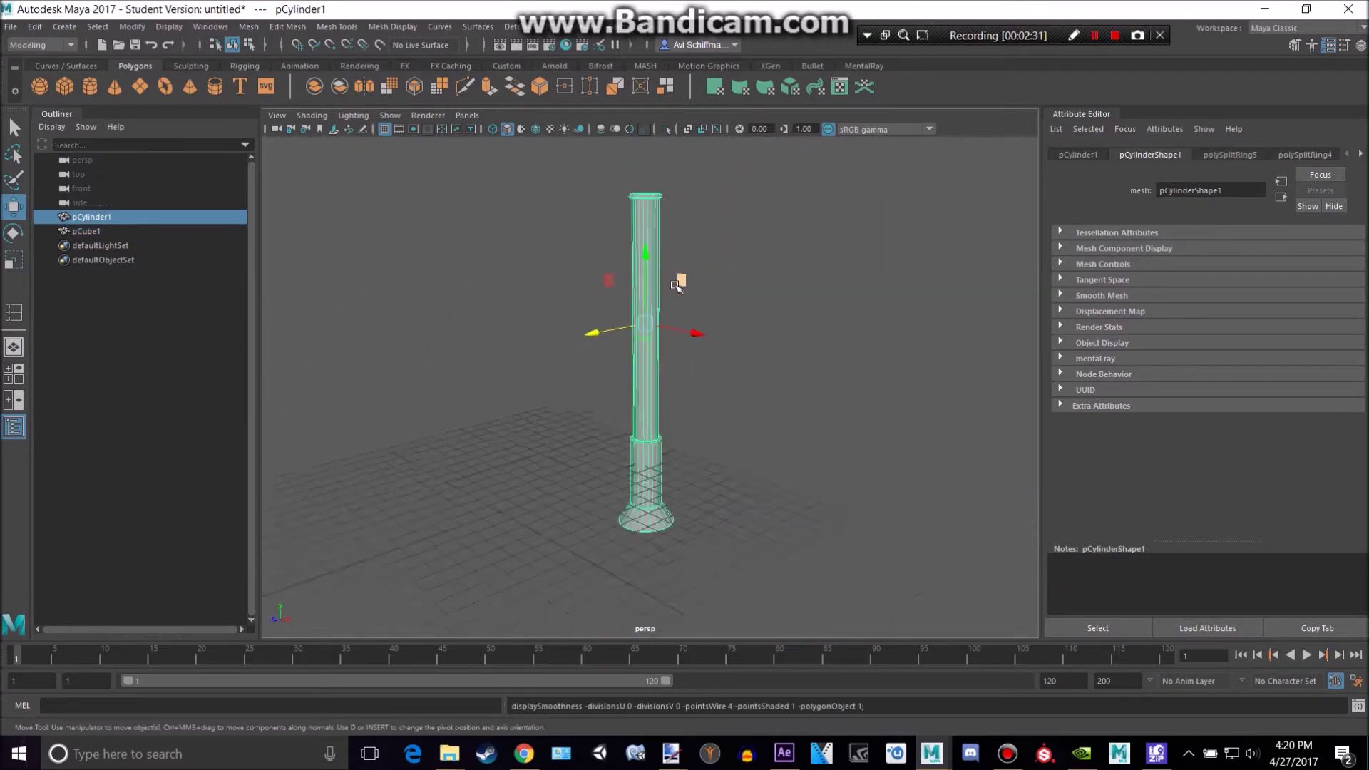
Check the lamp's arm in the browser's reference photo and return to Maya to create a polygon cube.
key(alt+Tab)
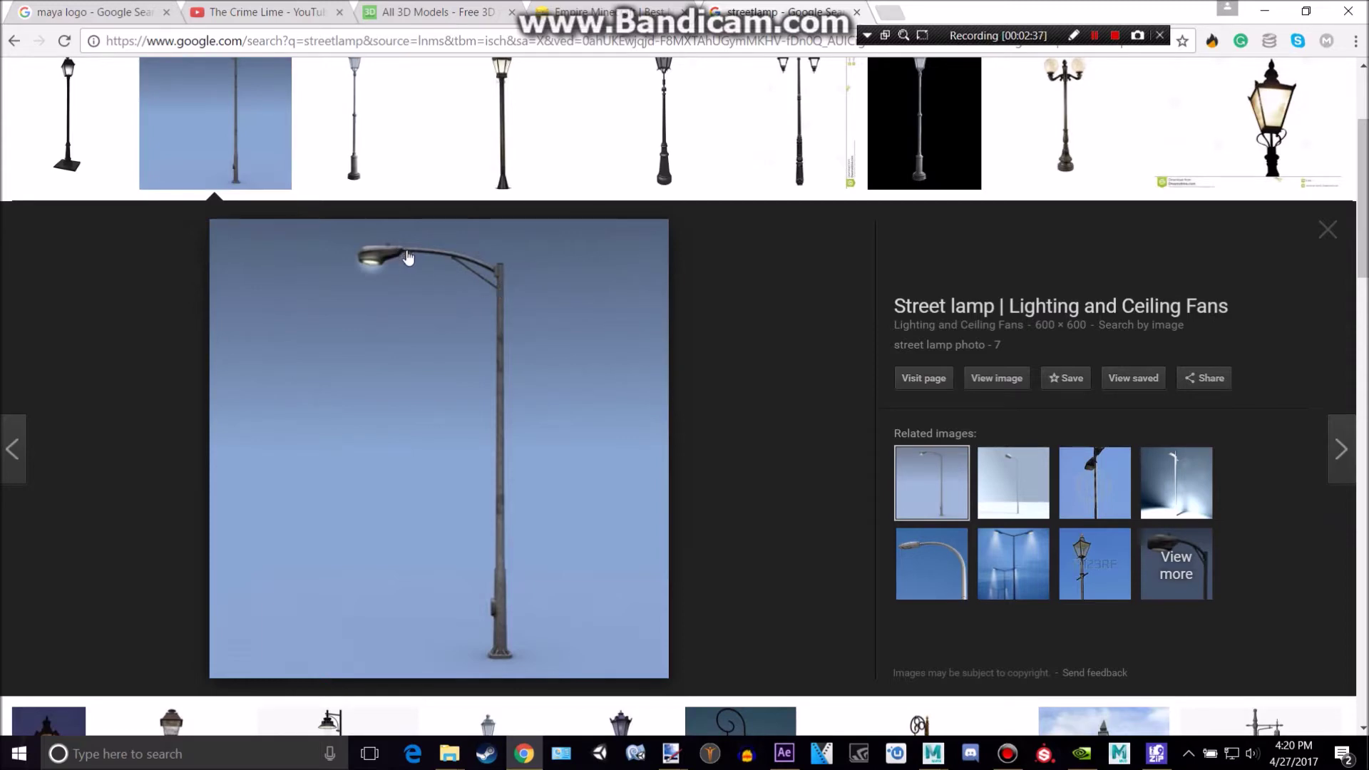
key(alt+Tab)
scroll(504, 269, down, 4)
alt+middle_drag(559, 220, 561, 279)
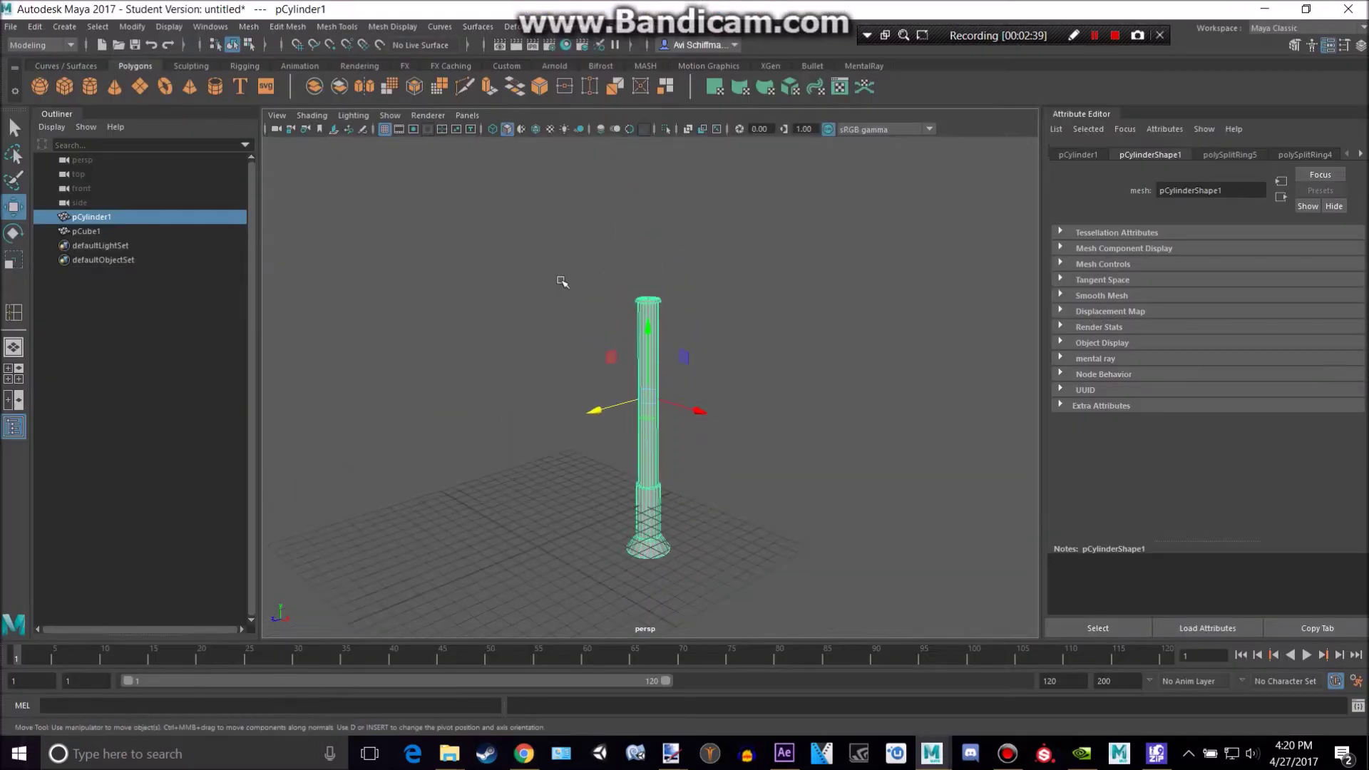
scroll(561, 279, up, 5)
click(63, 87)
scroll(610, 405, down, 2)
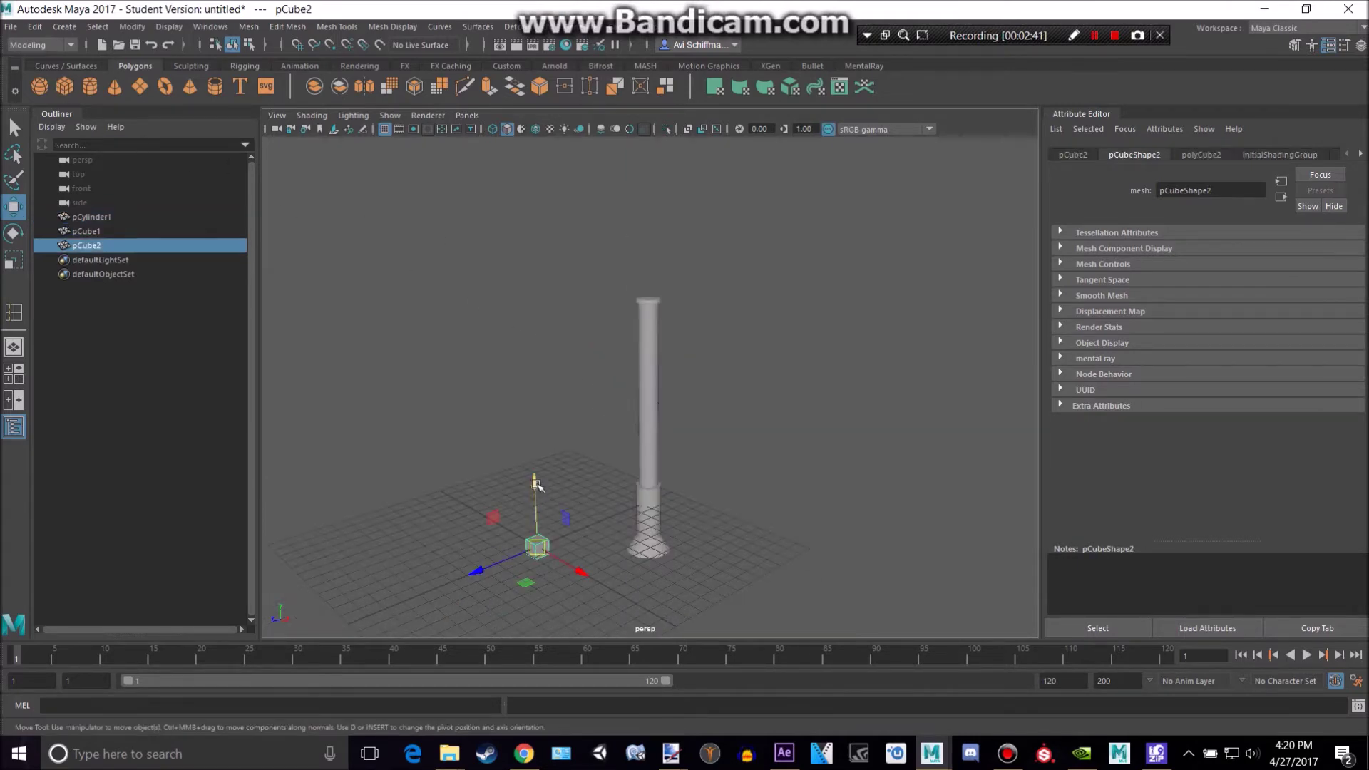
Raise the new cube and move it beside the pole's upper end, just below the collar.
drag(537, 484, 570, 271)
drag(476, 360, 598, 327)
key(f)
scroll(696, 256, down, 4)
alt+middle_drag(697, 256, 685, 297)
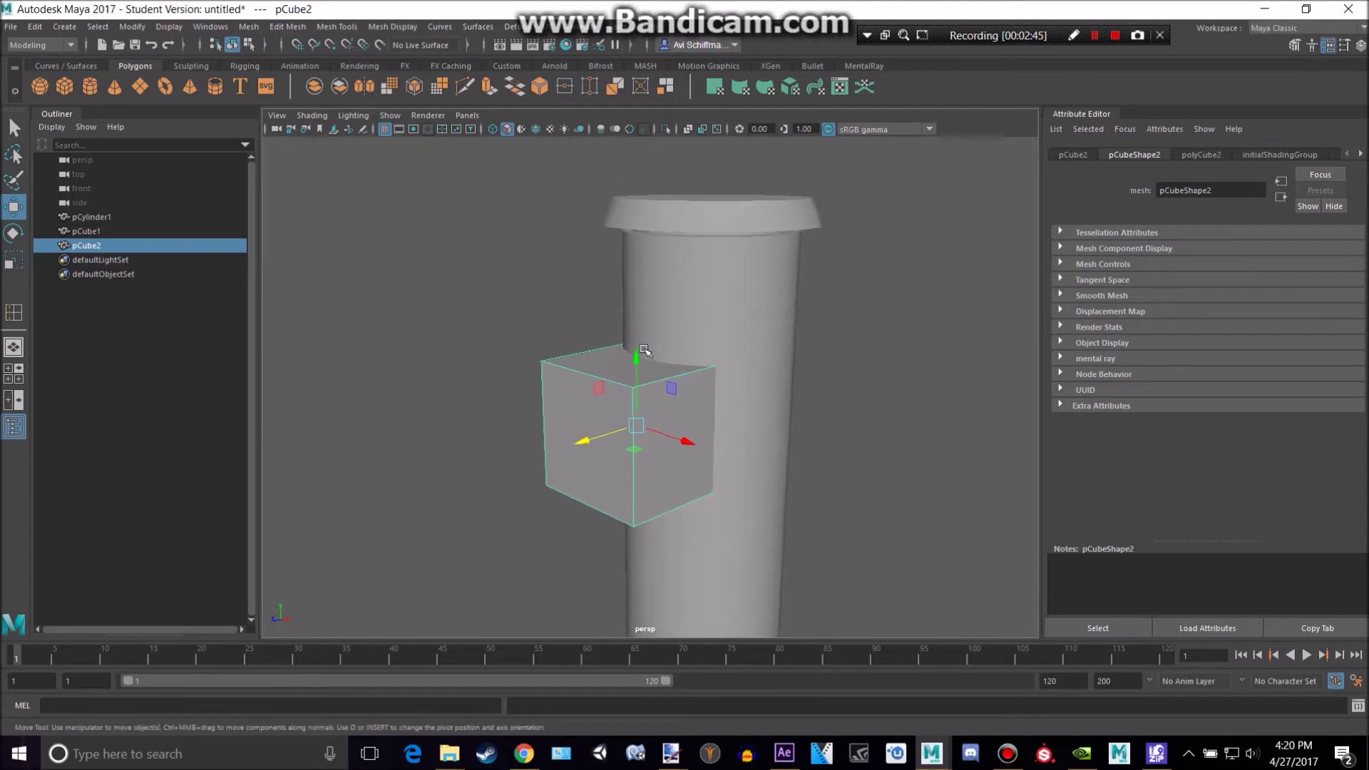
drag(644, 360, 661, 295)
Compare the cube with the reference photo and scale it into a thin plate, about 0.43 on X and 0.17 on Z.
key(alt+Tab)
key(alt+Tab)
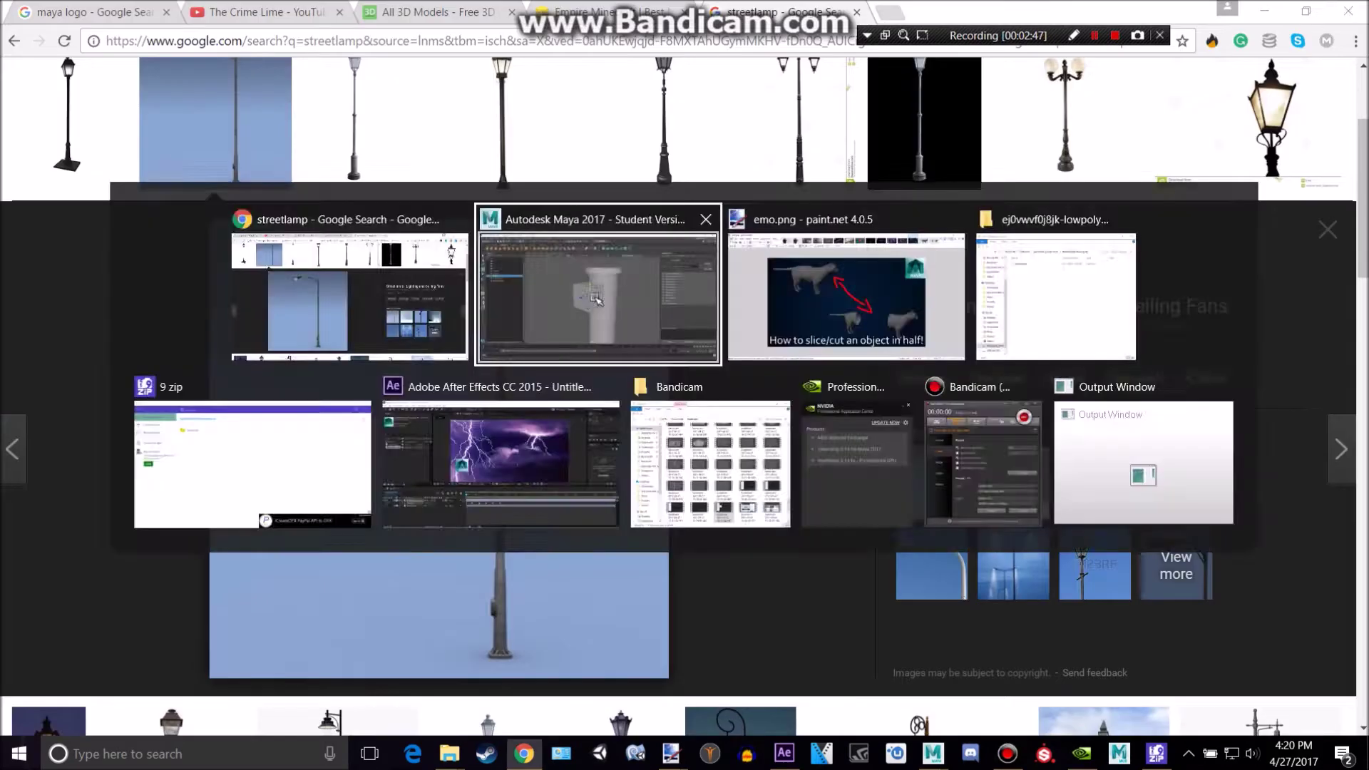
key(r)
drag(719, 368, 598, 366)
key(w)
key(r)
key(alt+Tab)
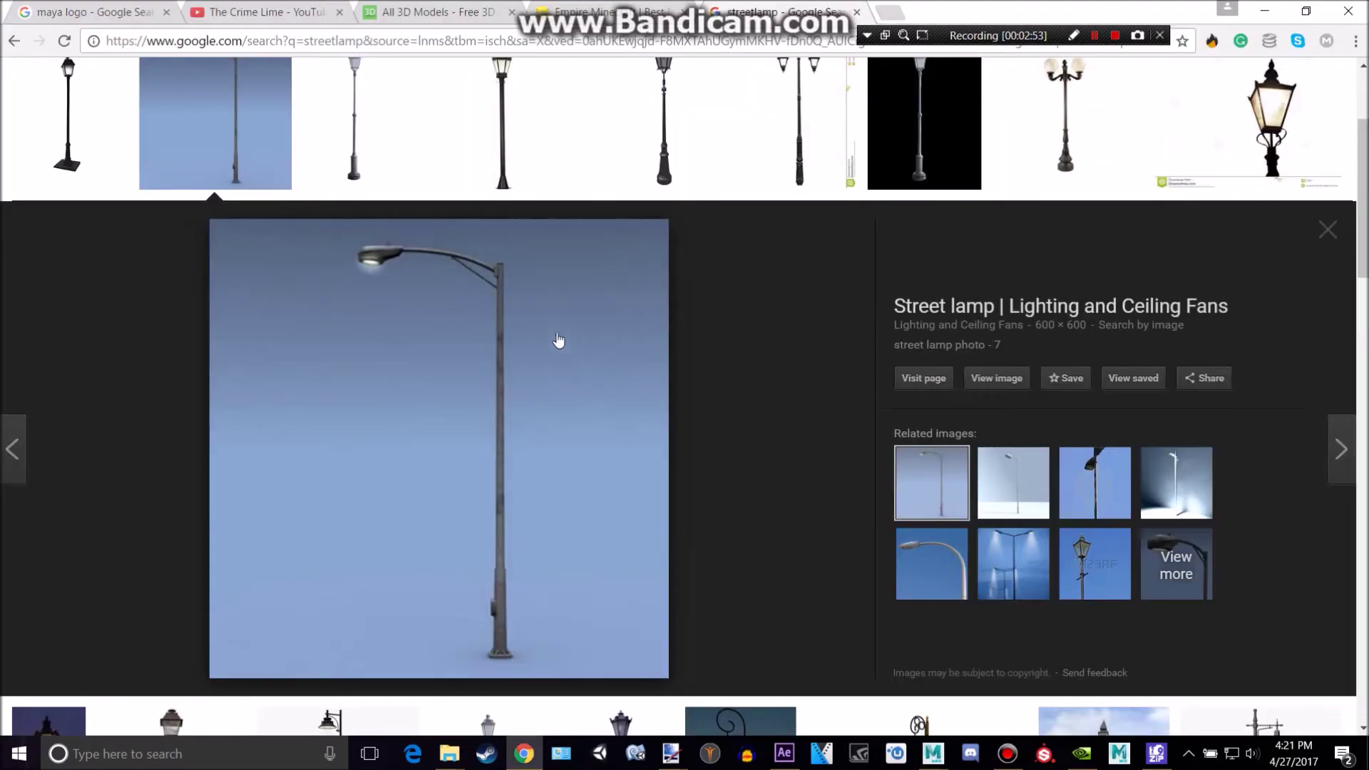
key(alt+Tab)
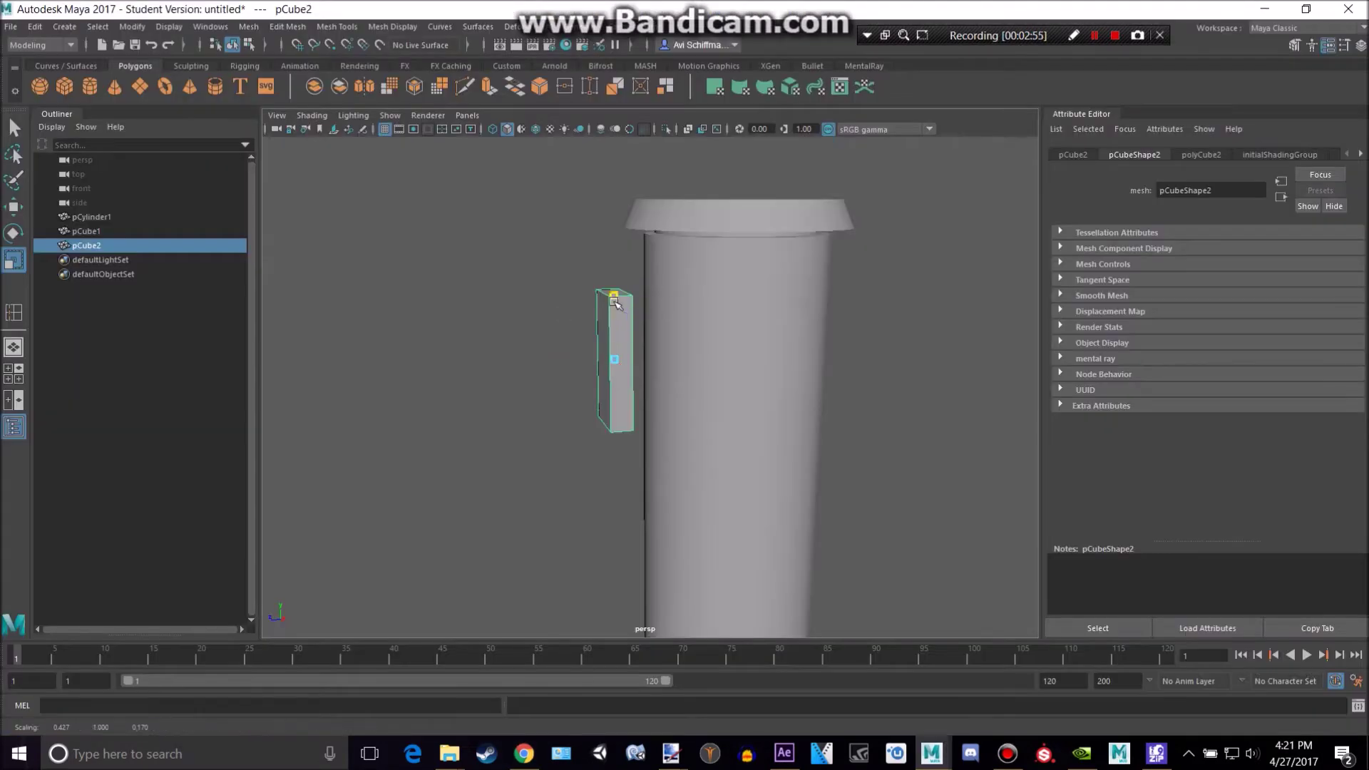
Shorten the upper plate and set it against the pole at about -9 on Z, raising it toward the collar to match the reference.
key(w)
drag(570, 363, 607, 368)
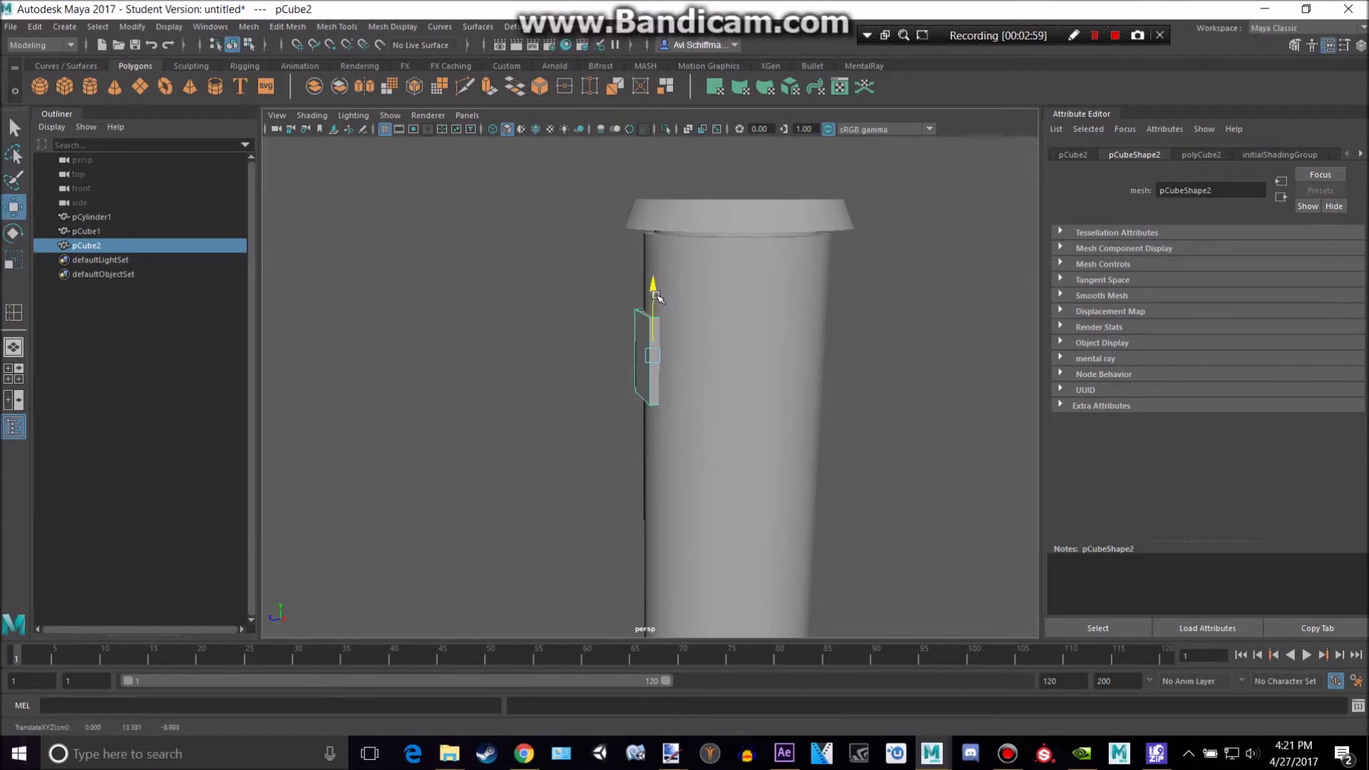
key(alt+Tab)
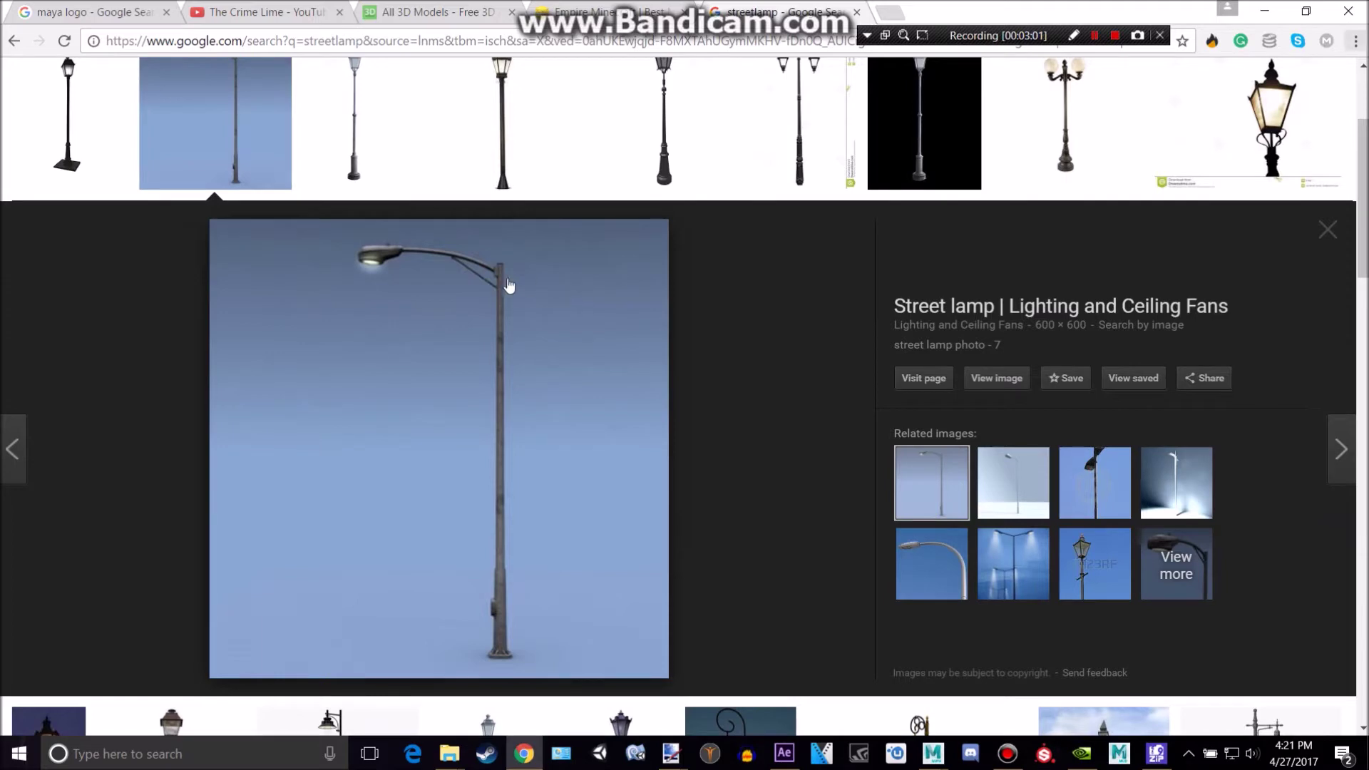
key(alt+Tab)
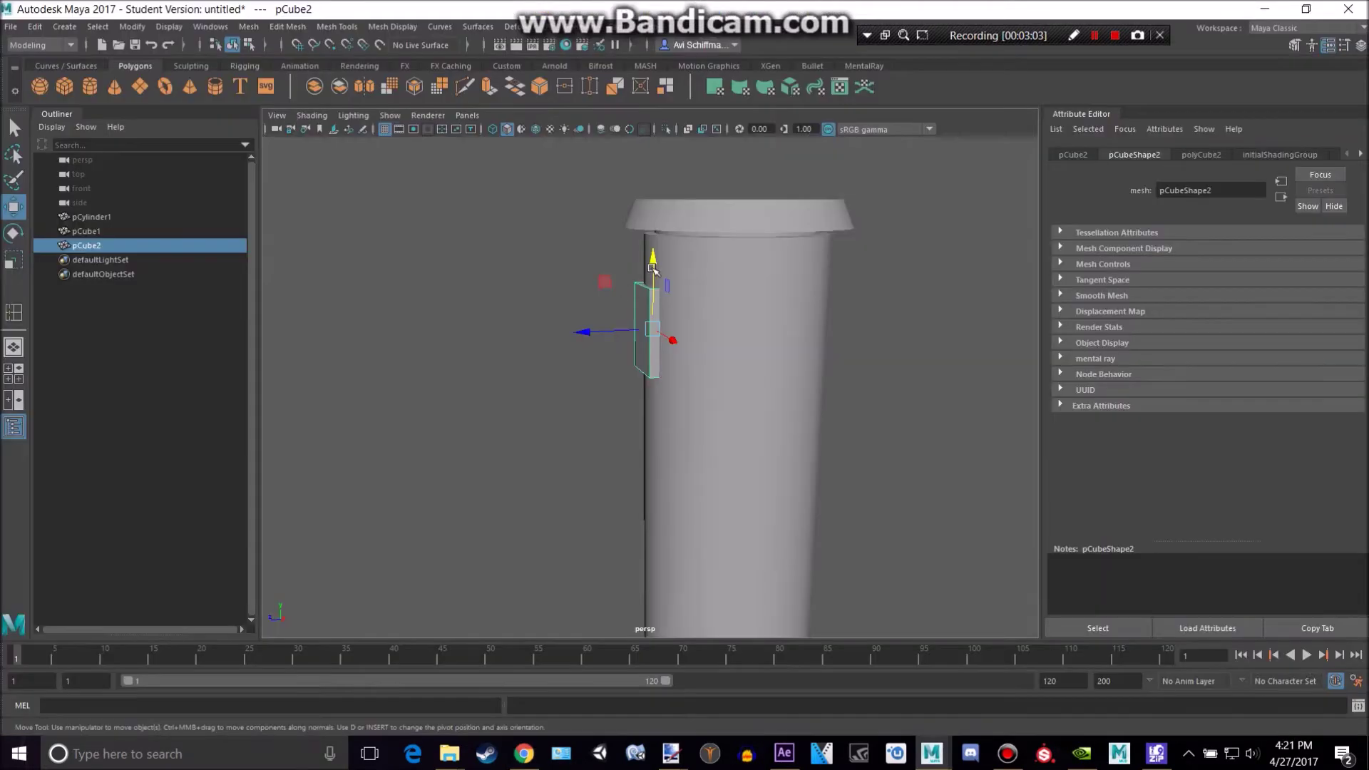
Raise the plate to about 13.82 on Y, just below the collar, and inset its outer face with an extrusion scaled down toward the centre.
drag(652, 268, 661, 251)
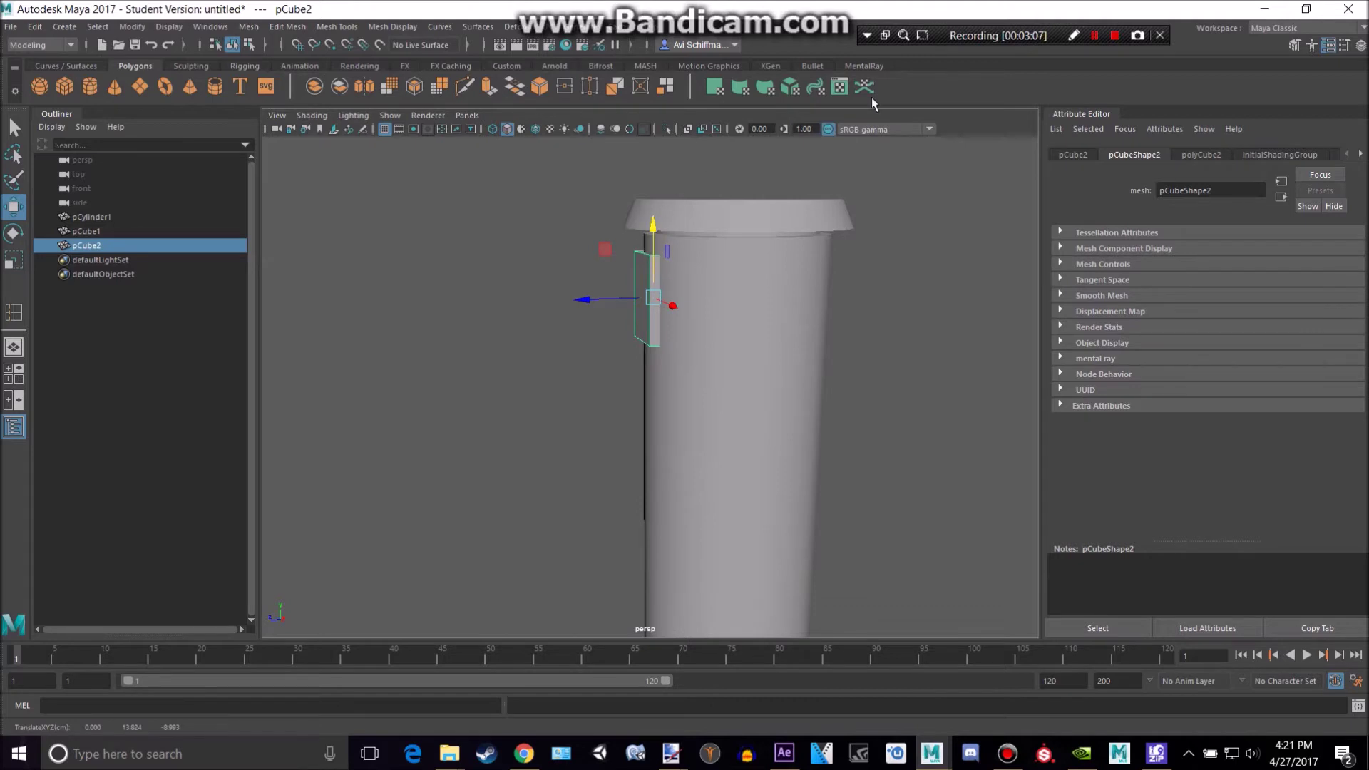
alt+drag(941, 271, 845, 276)
scroll(820, 345, up, 5)
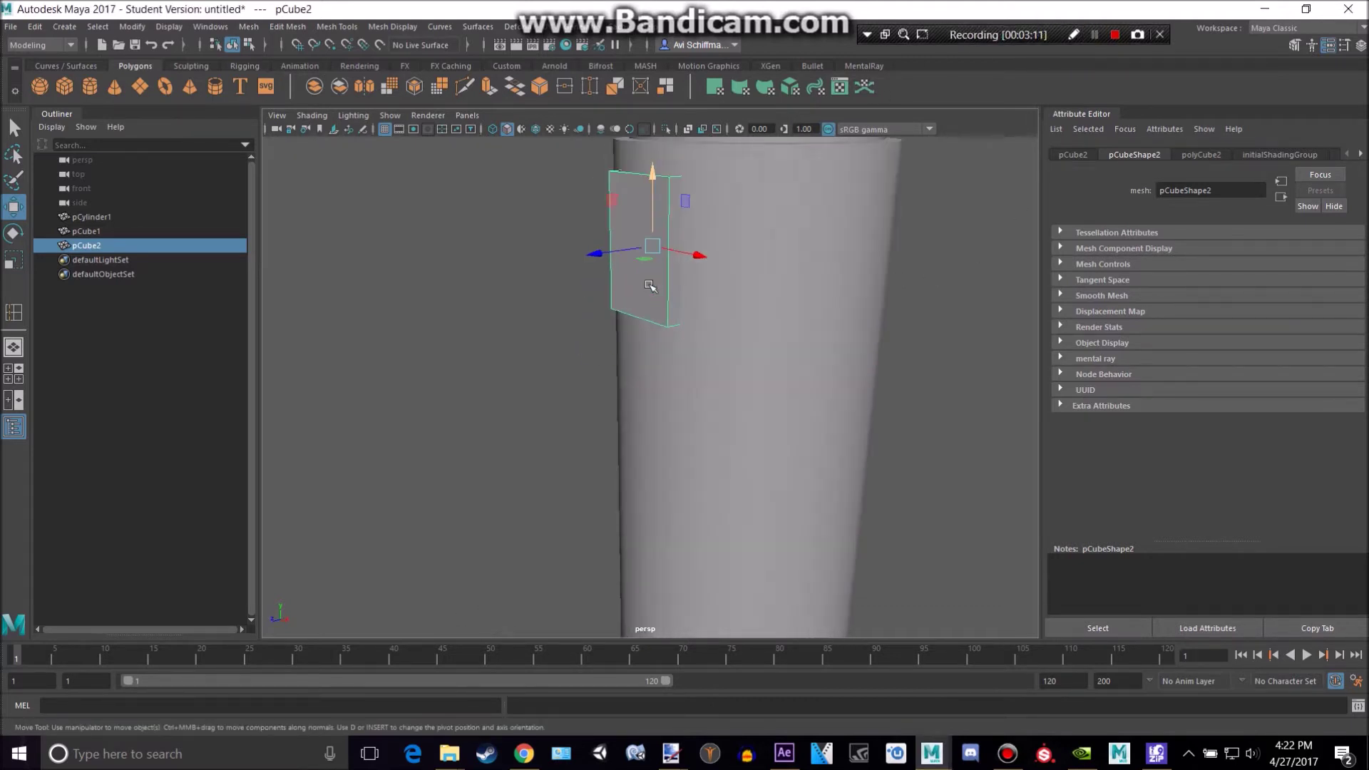
right_drag(646, 278, 646, 313)
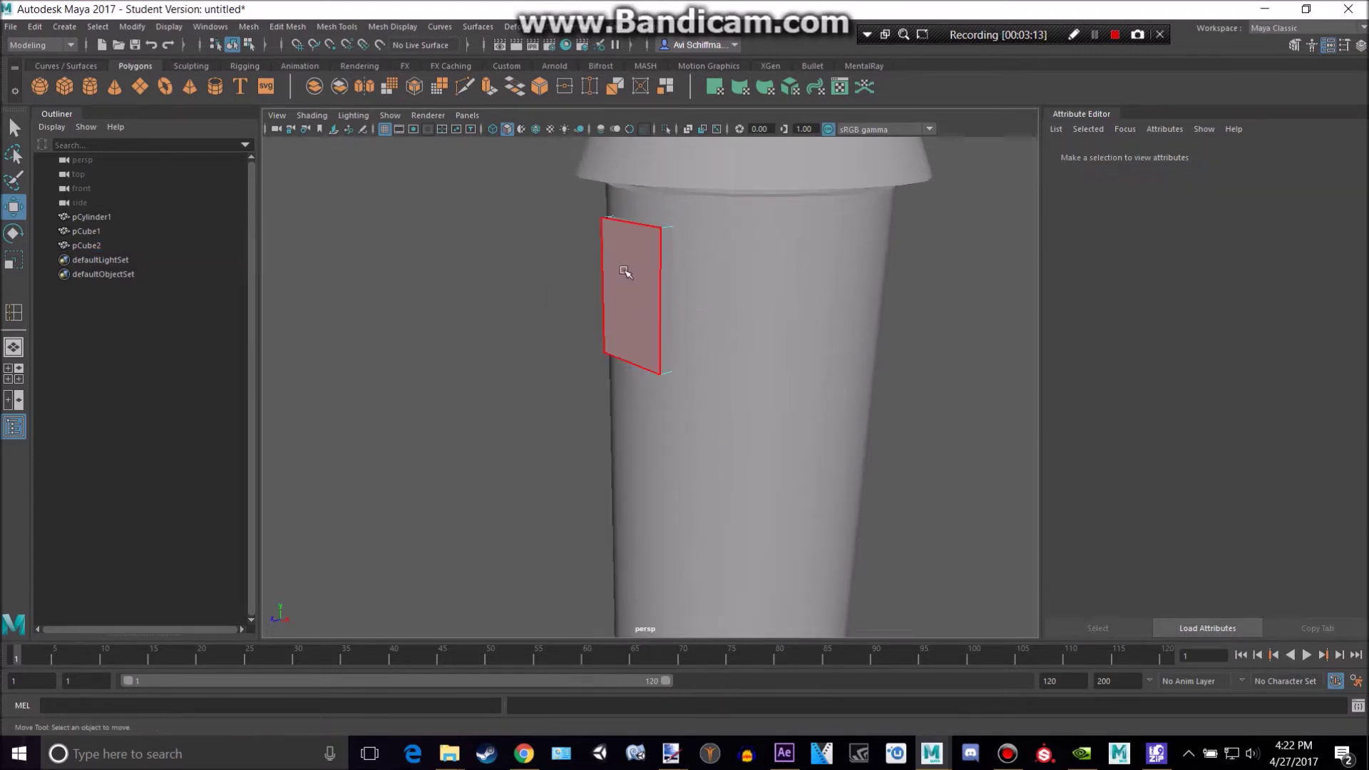
click(625, 273)
key(ctrl+e)
key(r)
drag(634, 238, 641, 304)
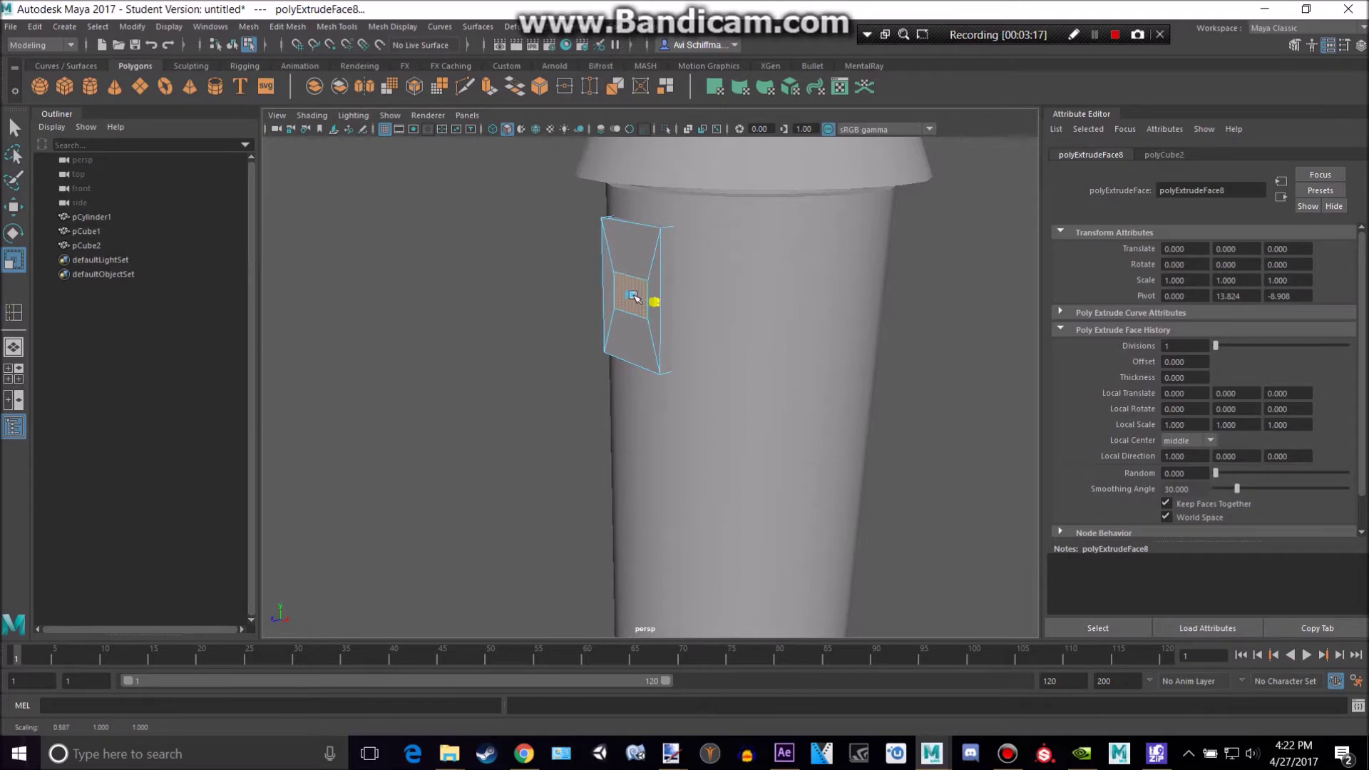
Raise the inset face toward the plate's upper edge and extrude it outward about 3 units to form the lamp arm.
key(w)
drag(635, 239, 662, 217)
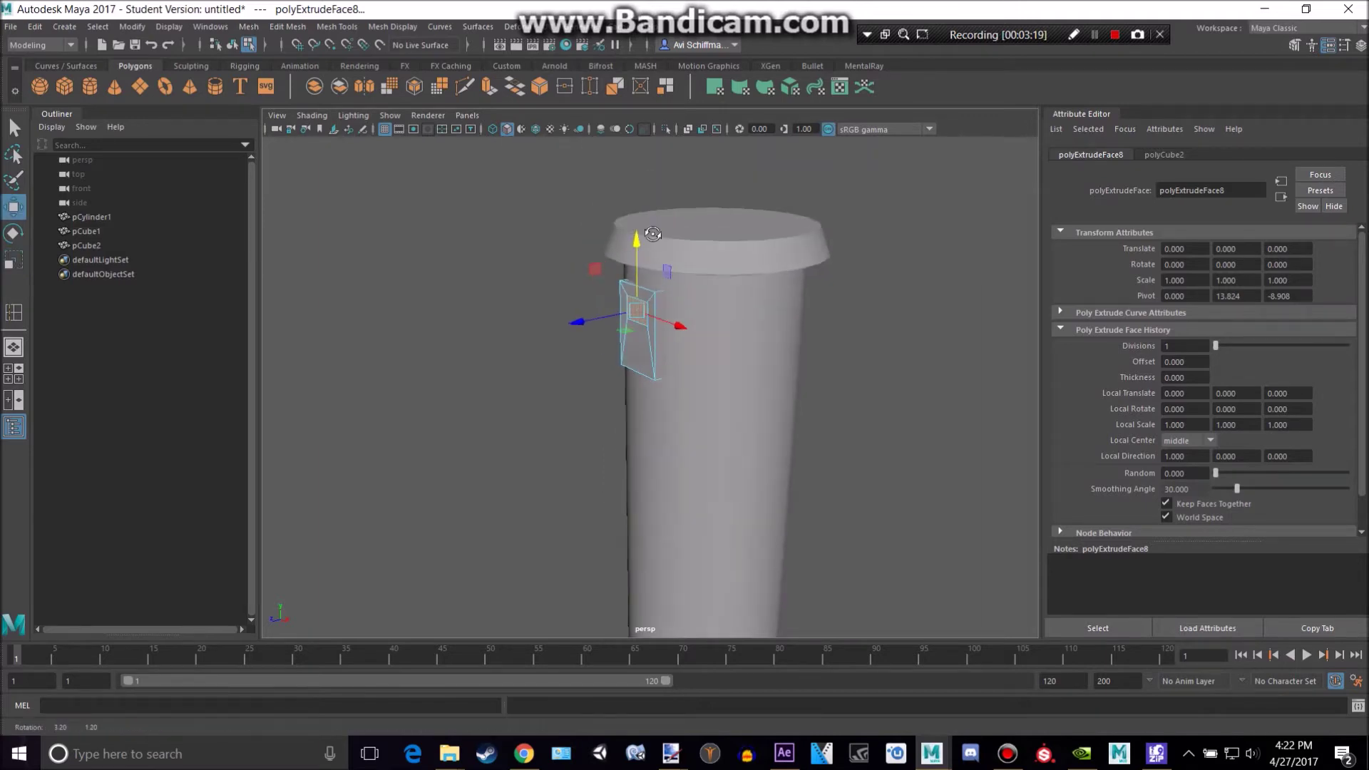
alt+drag(652, 234, 627, 242)
key(ctrl+e)
drag(575, 317, 136, 303)
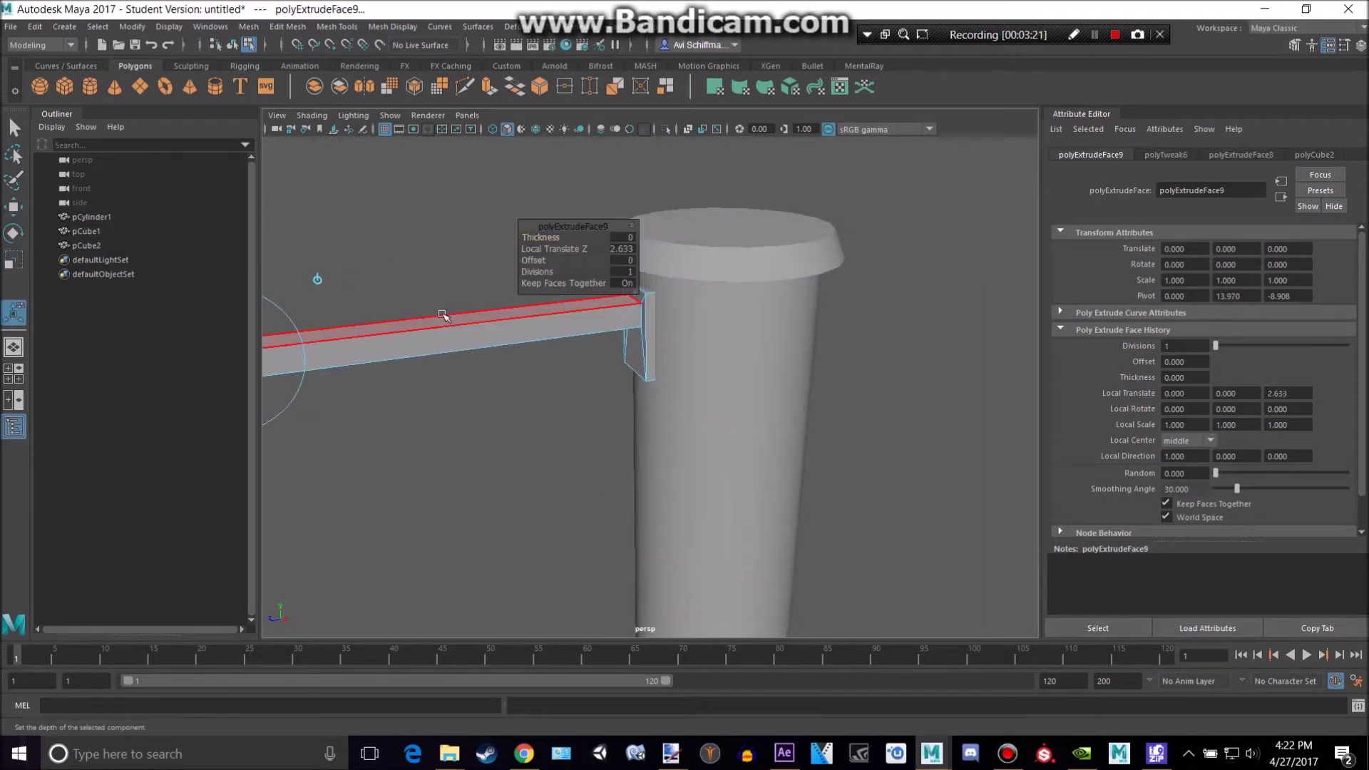
scroll(442, 315, down, 2)
alt+drag(442, 315, 492, 335)
key(alt+Tab)
key(alt+Tab)
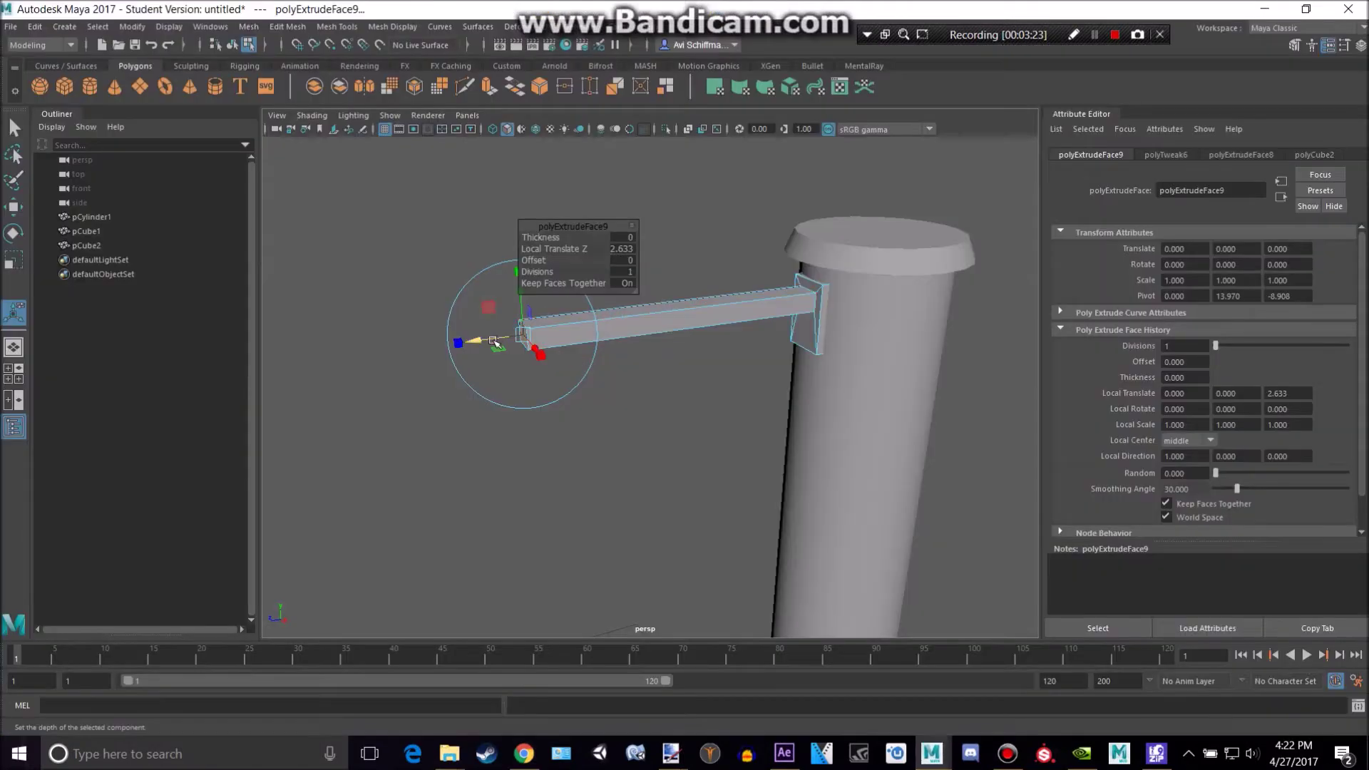
Insert two edge loops across the arm, dividing it into three sections of roughly similar length.
click(349, 27)
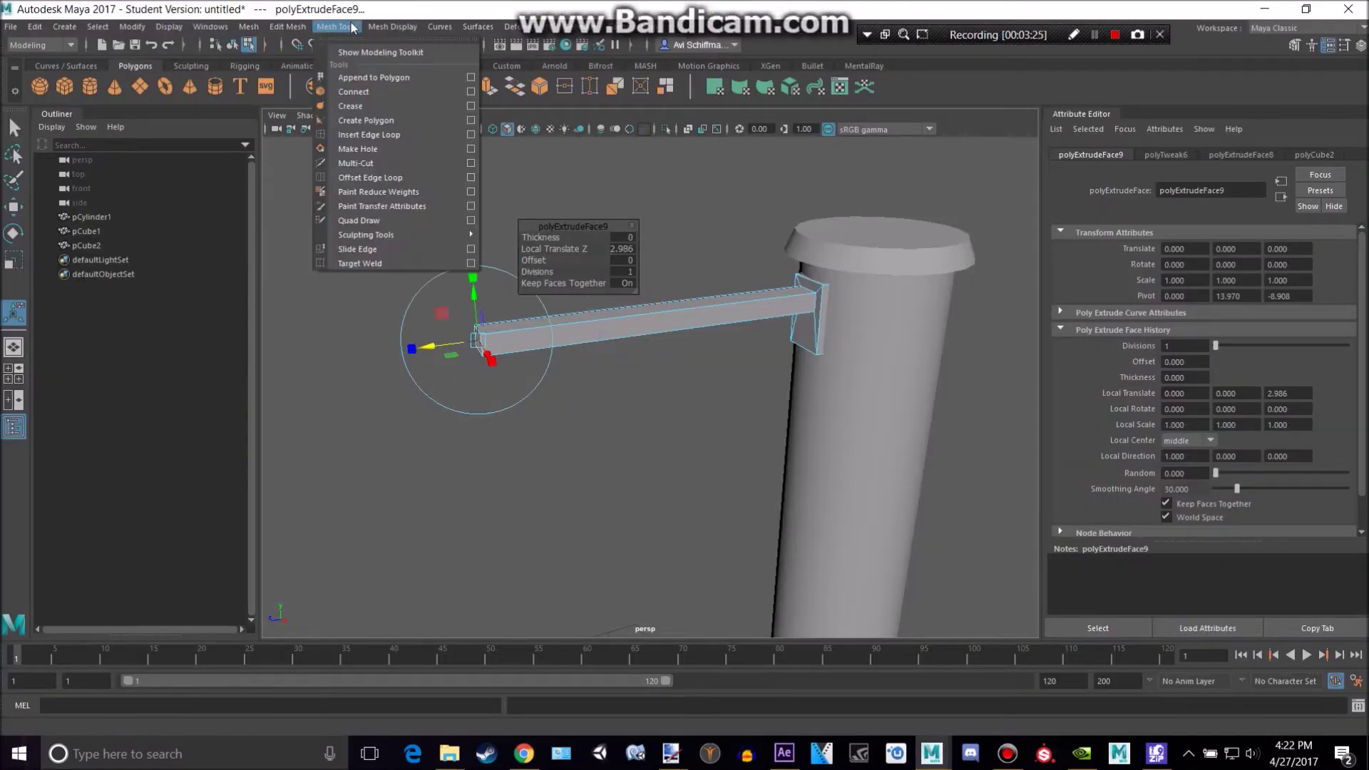
click(403, 134)
drag(601, 327, 607, 327)
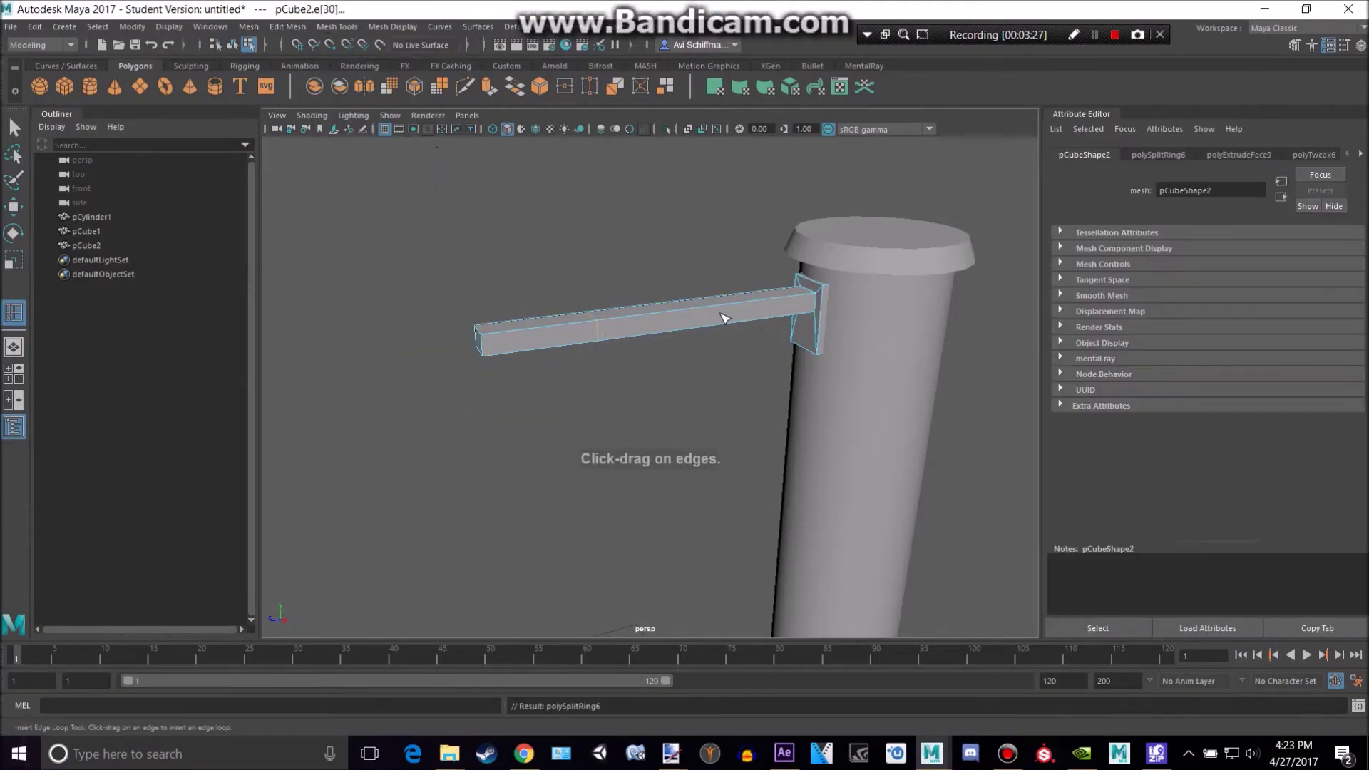
key(q)
Lower the vertices at the arm's free end and rotate them so the outer section slopes downward.
right_drag(578, 291, 480, 286)
alt+drag(628, 280, 488, 262)
drag(502, 381, 502, 381)
alt+drag(503, 381, 491, 346)
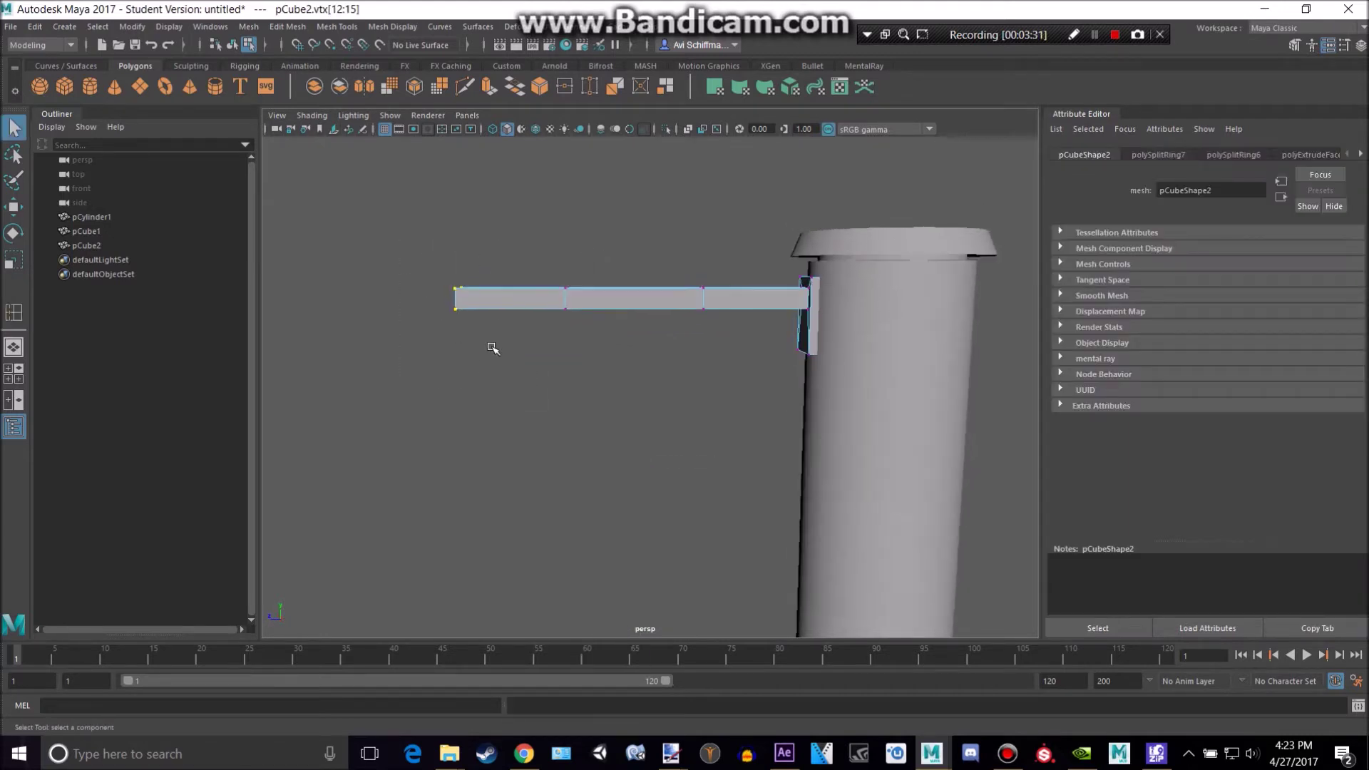
key(w)
drag(453, 229, 387, 303)
key(e)
key(q)
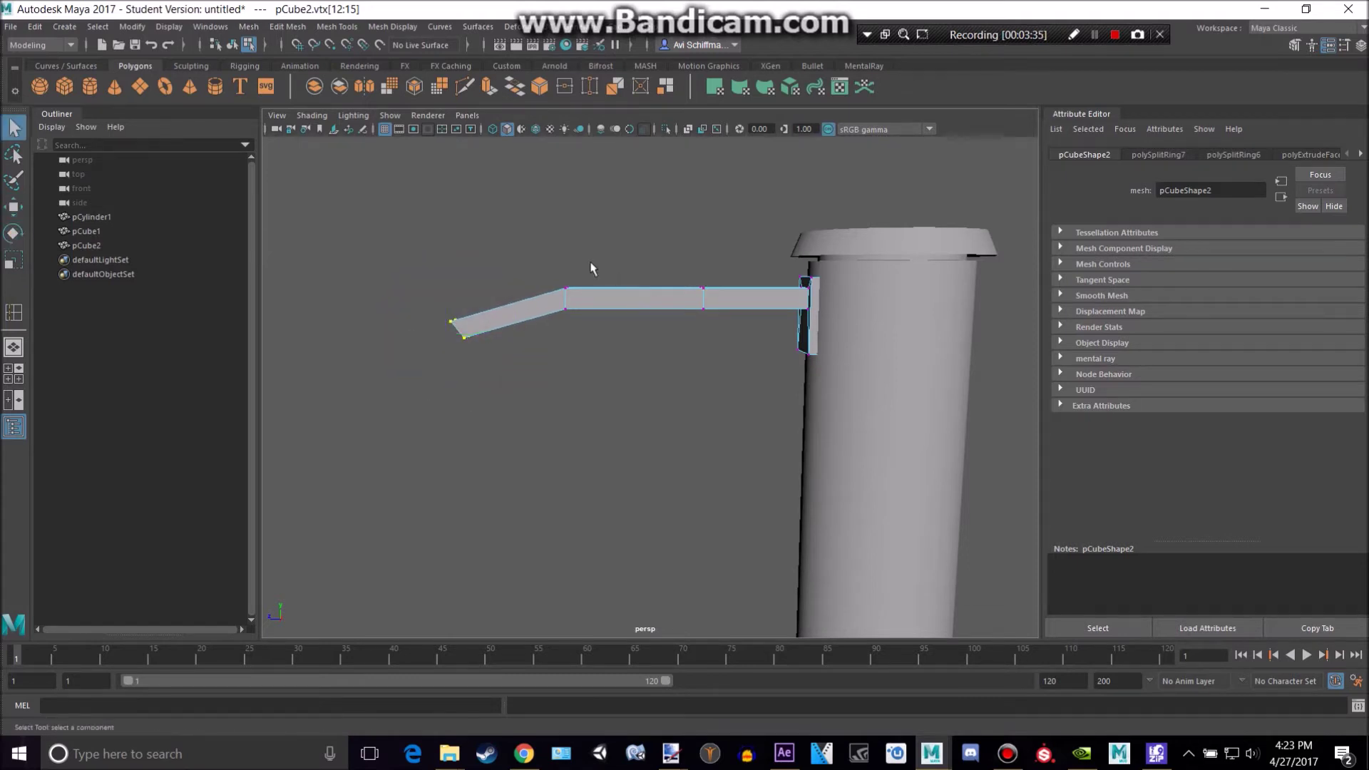
Arch the arm by raising the inner loop's vertices to about 14.14 and the outer loop's to about 14.05 on Y.
key(w)
drag(605, 378, 569, 239)
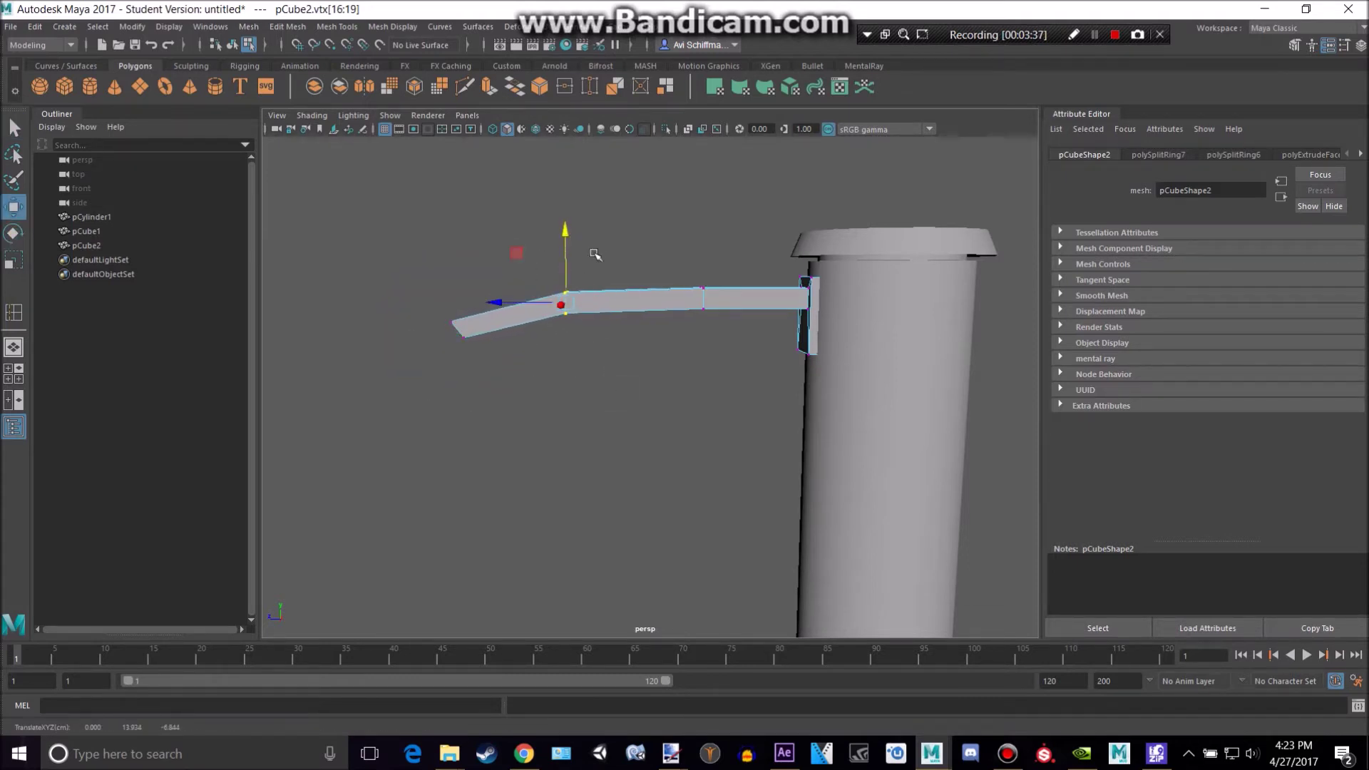
drag(679, 268, 739, 330)
drag(703, 232, 706, 208)
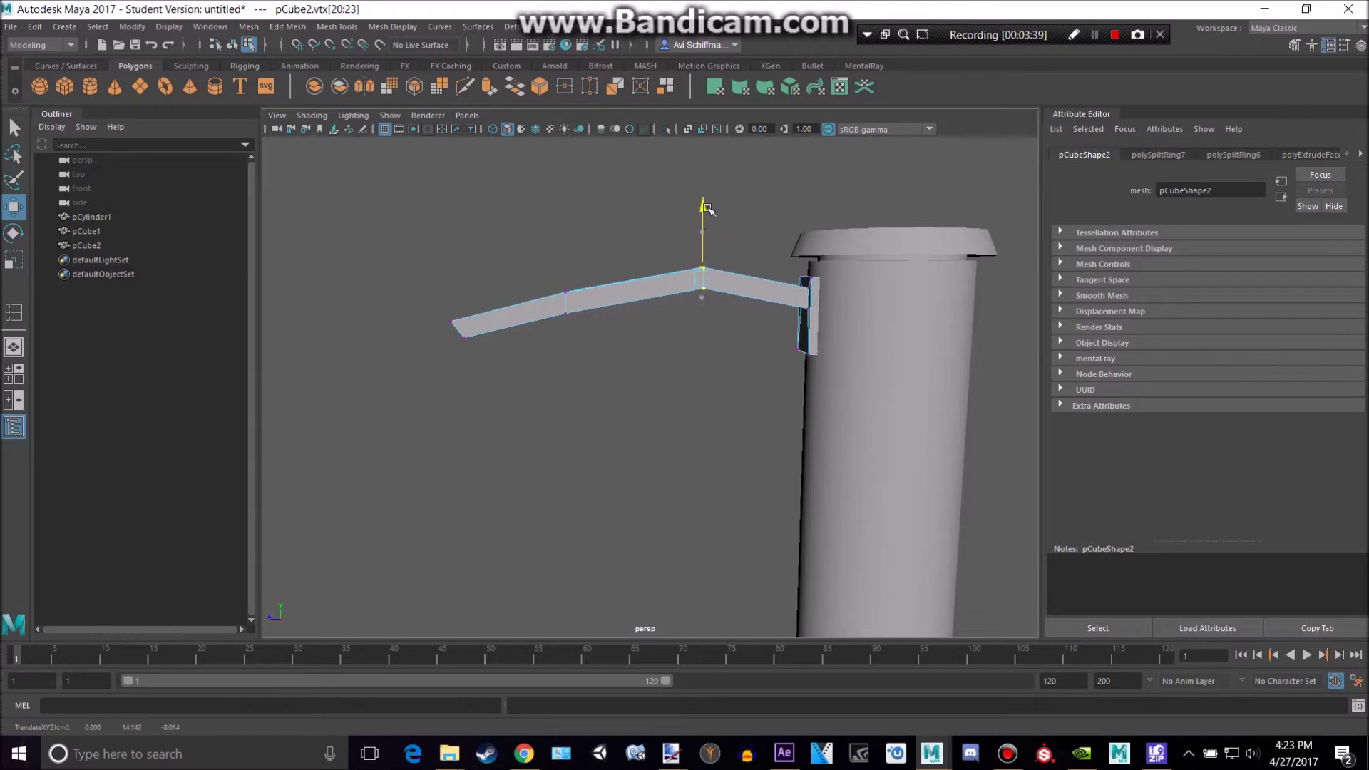
drag(532, 244, 601, 307)
drag(566, 235, 573, 223)
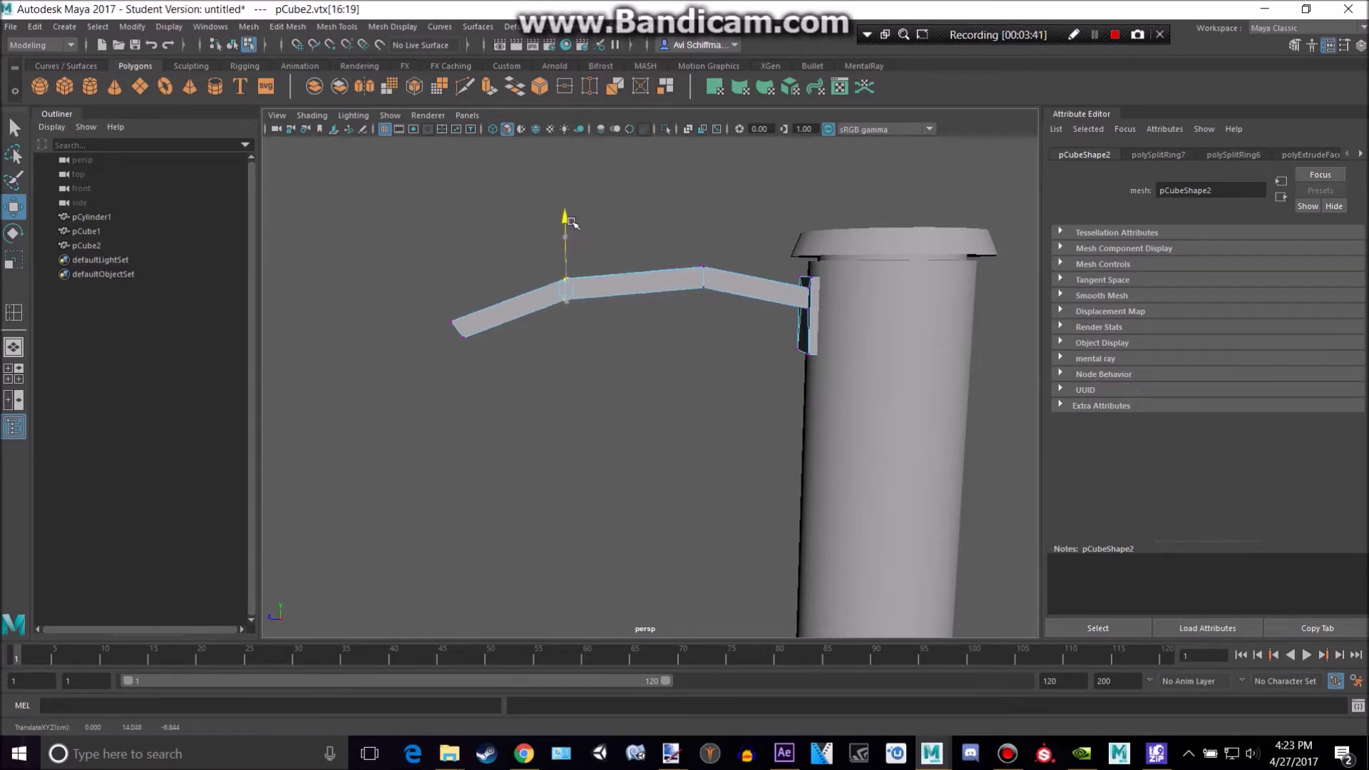
right_drag(658, 284, 722, 255)
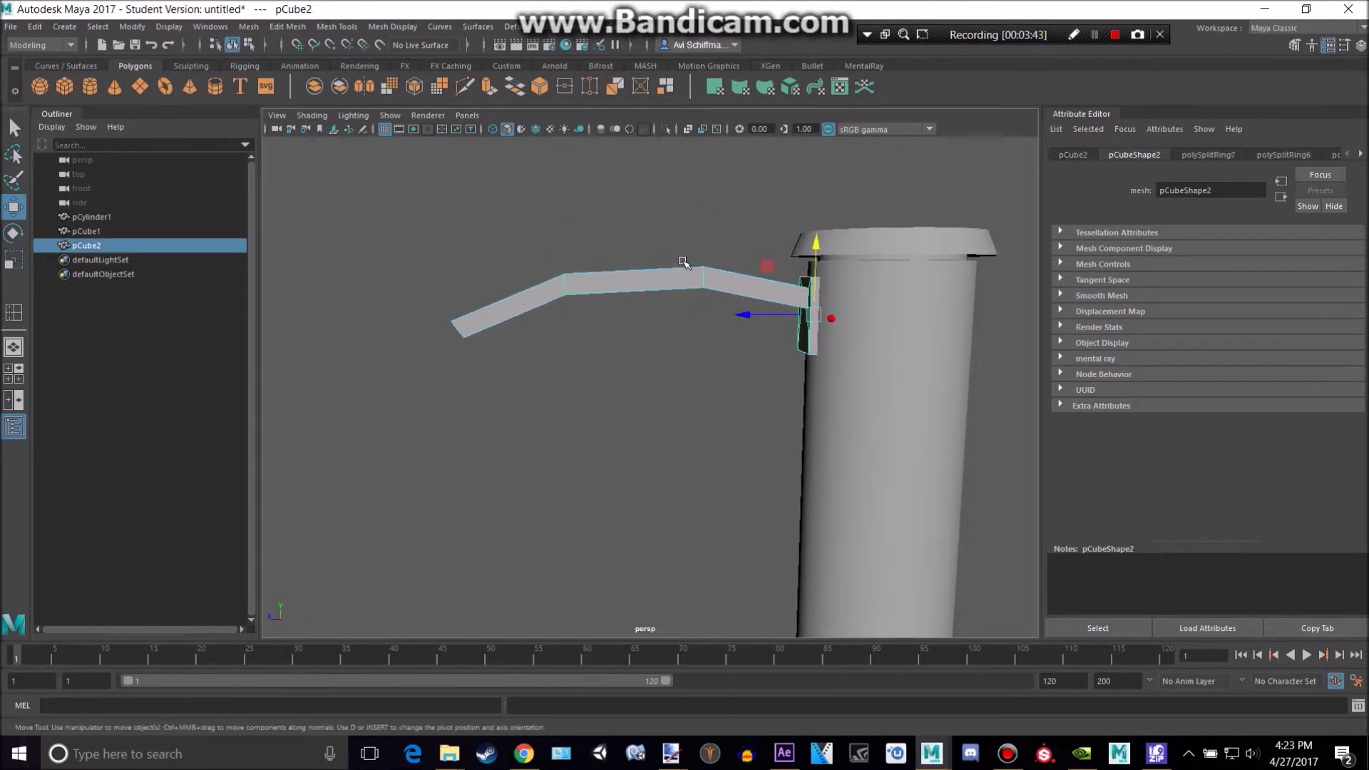
Preview the arm with mesh smoothing from a wider view and switch it back to the unsmoothed display.
key(3)
click(681, 235)
alt+drag(696, 234, 747, 239)
click(753, 286)
scroll(876, 357, down, 5)
alt+middle_drag(876, 356, 837, 244)
key(1)
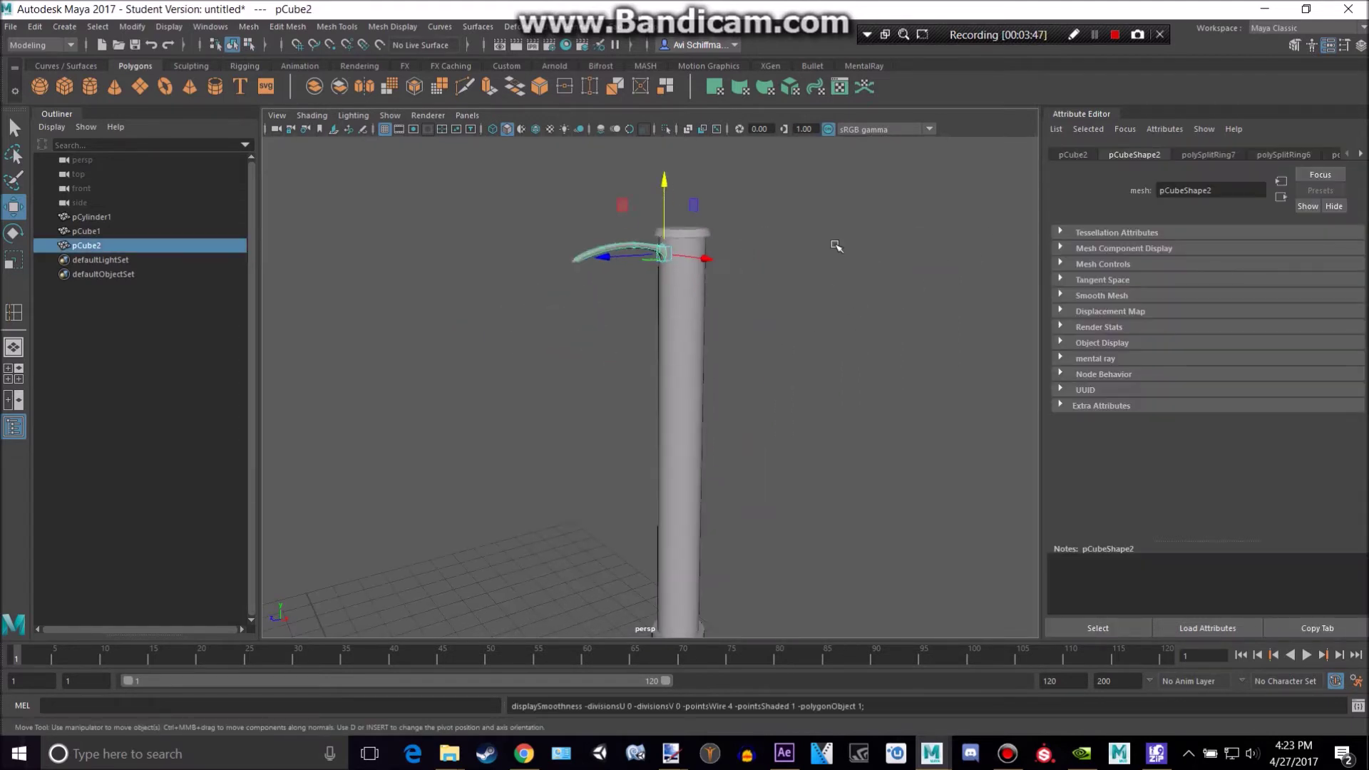
Turn on the smooth mesh preview for the pole and deselect it.
scroll(813, 304, up, 4)
click(713, 312)
key(3)
click(832, 292)
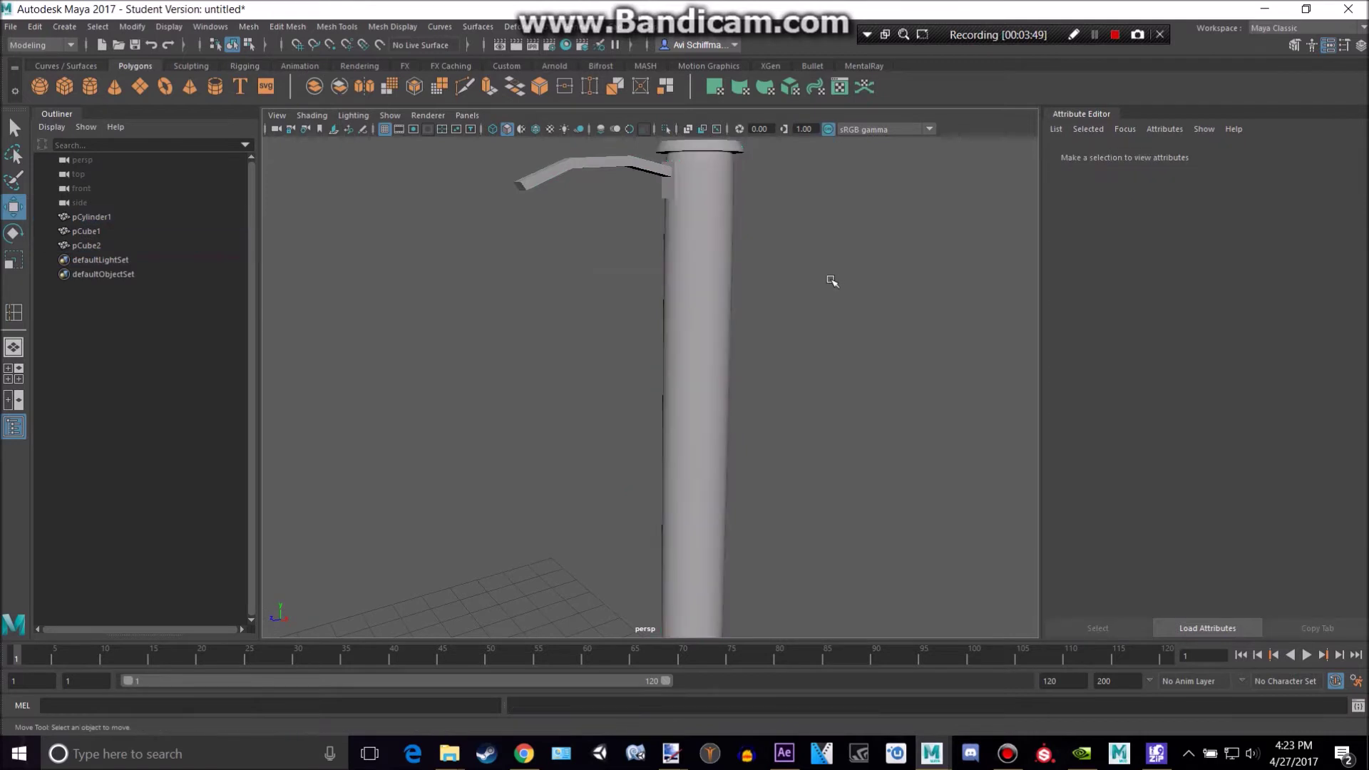
Push the arm and its mounting plate closer into the pole, to about -9.04 on Z.
alt+drag(832, 281, 770, 370)
scroll(810, 324, up, 4)
alt+middle_drag(812, 287, 758, 321)
click(754, 308)
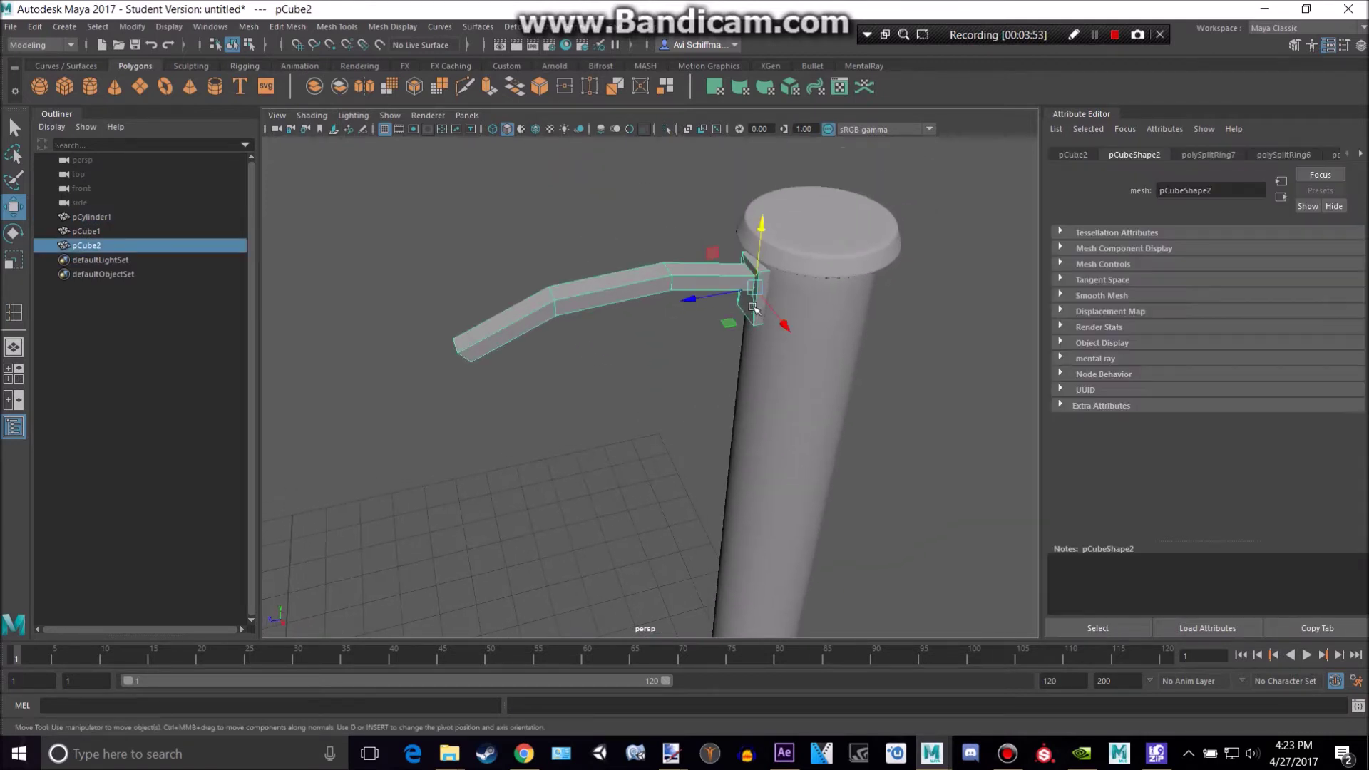
drag(713, 300, 716, 301)
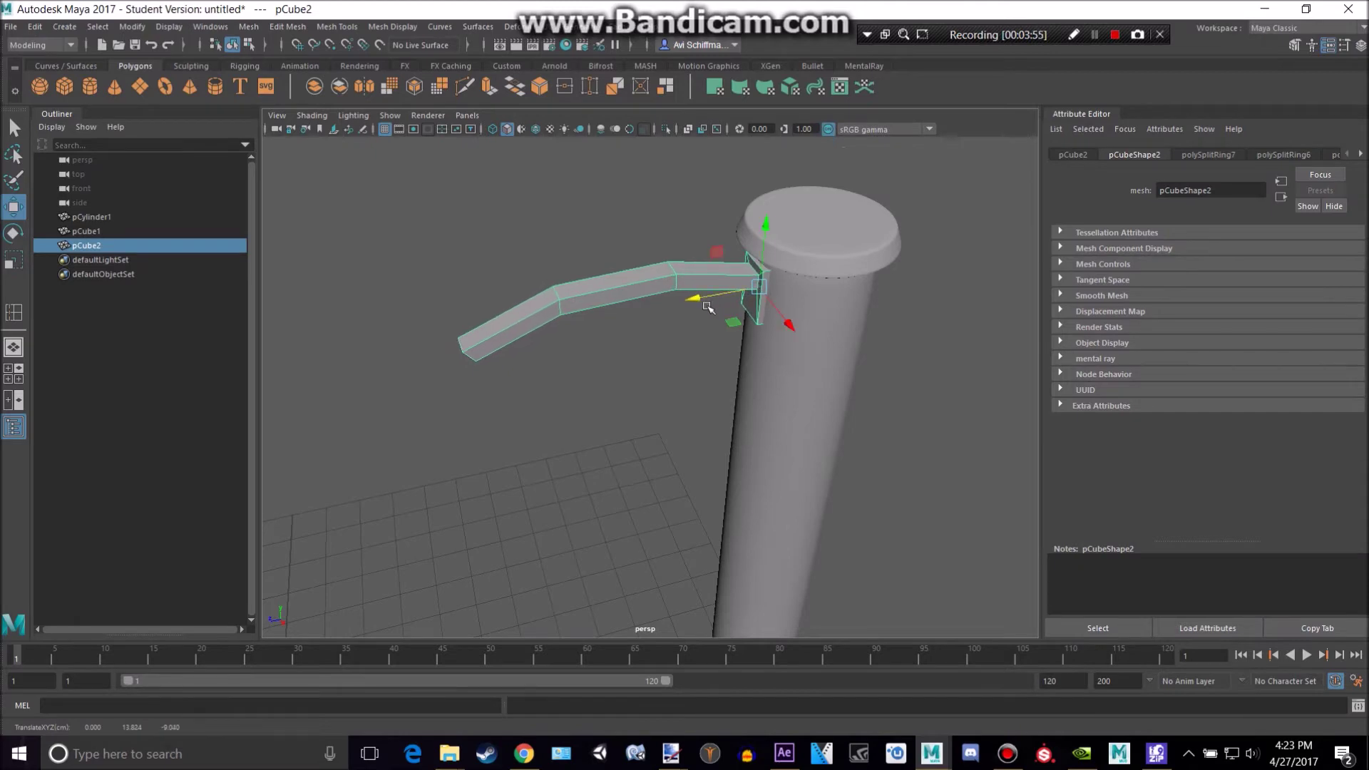
Check the brace under the arm in the browser's reference photo and return to Maya to create a polygon cube.
key(alt+Tab)
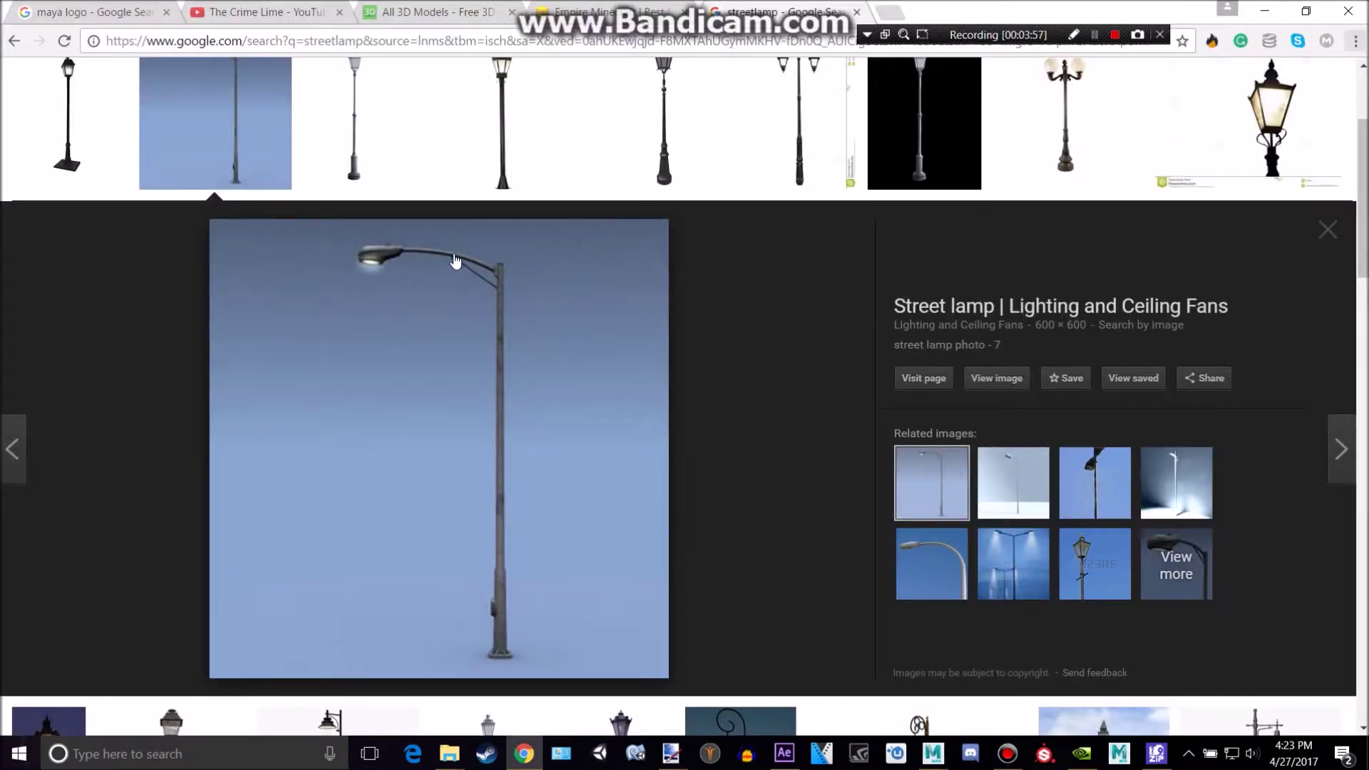
key(alt+Tab)
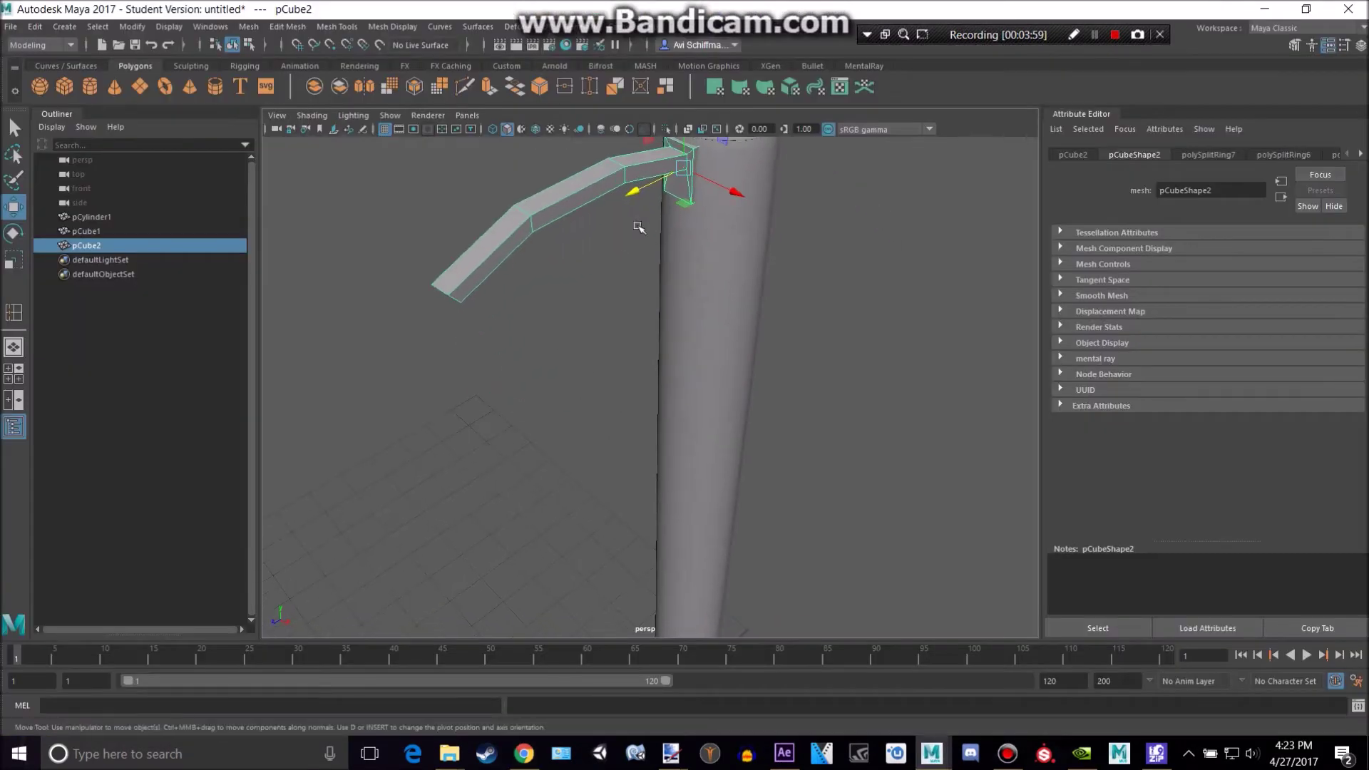
click(64, 87)
scroll(698, 484, down, 6)
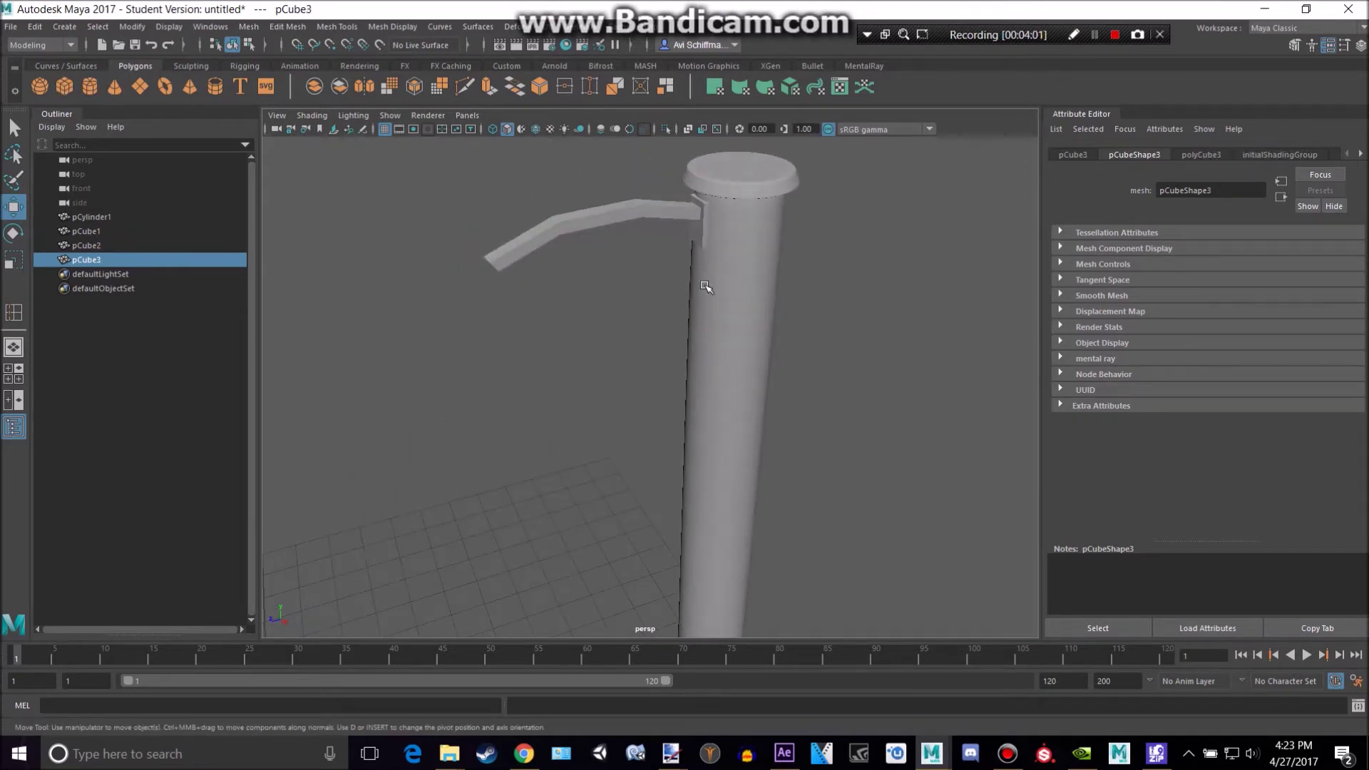
Raise the new cube to about 11.9 on Y and move it against the pole below the arm.
drag(493, 571, 406, 412)
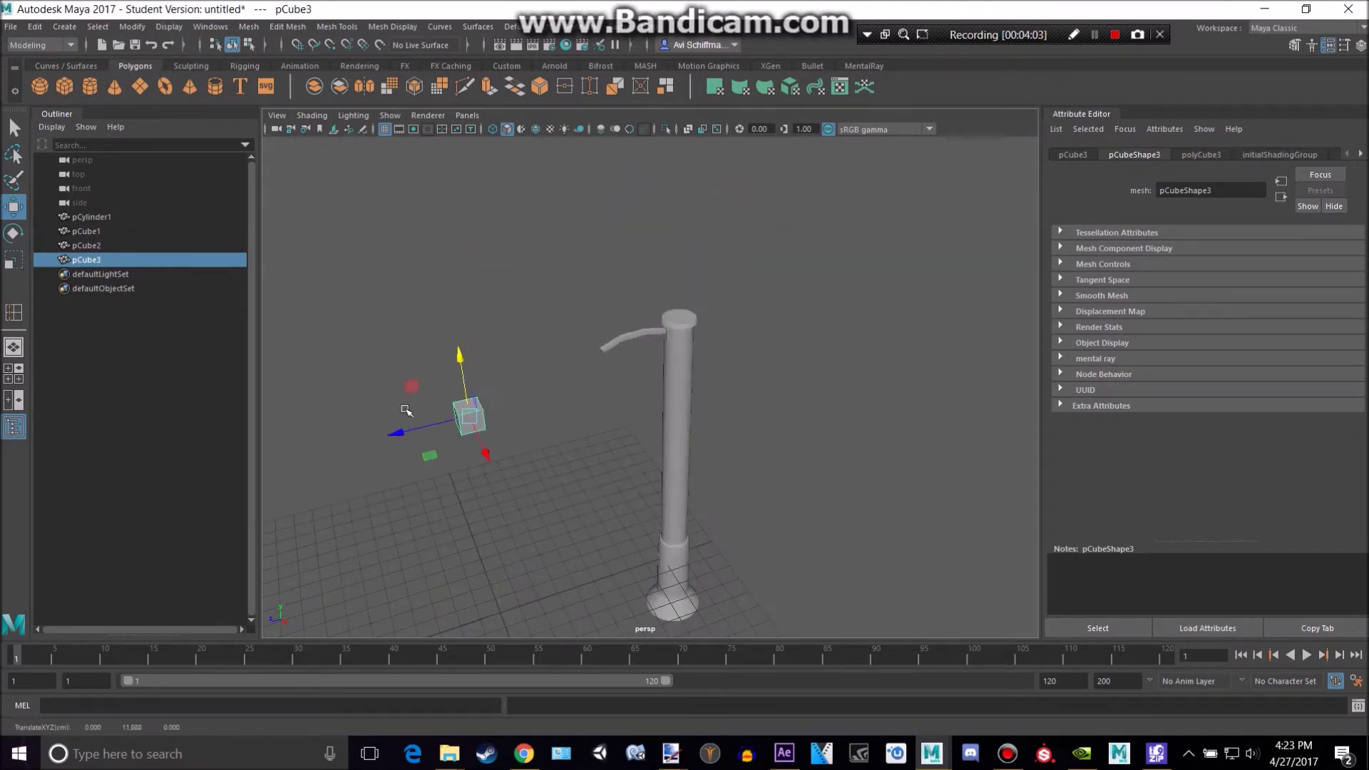
drag(494, 423, 602, 411)
scroll(608, 411, up, 5)
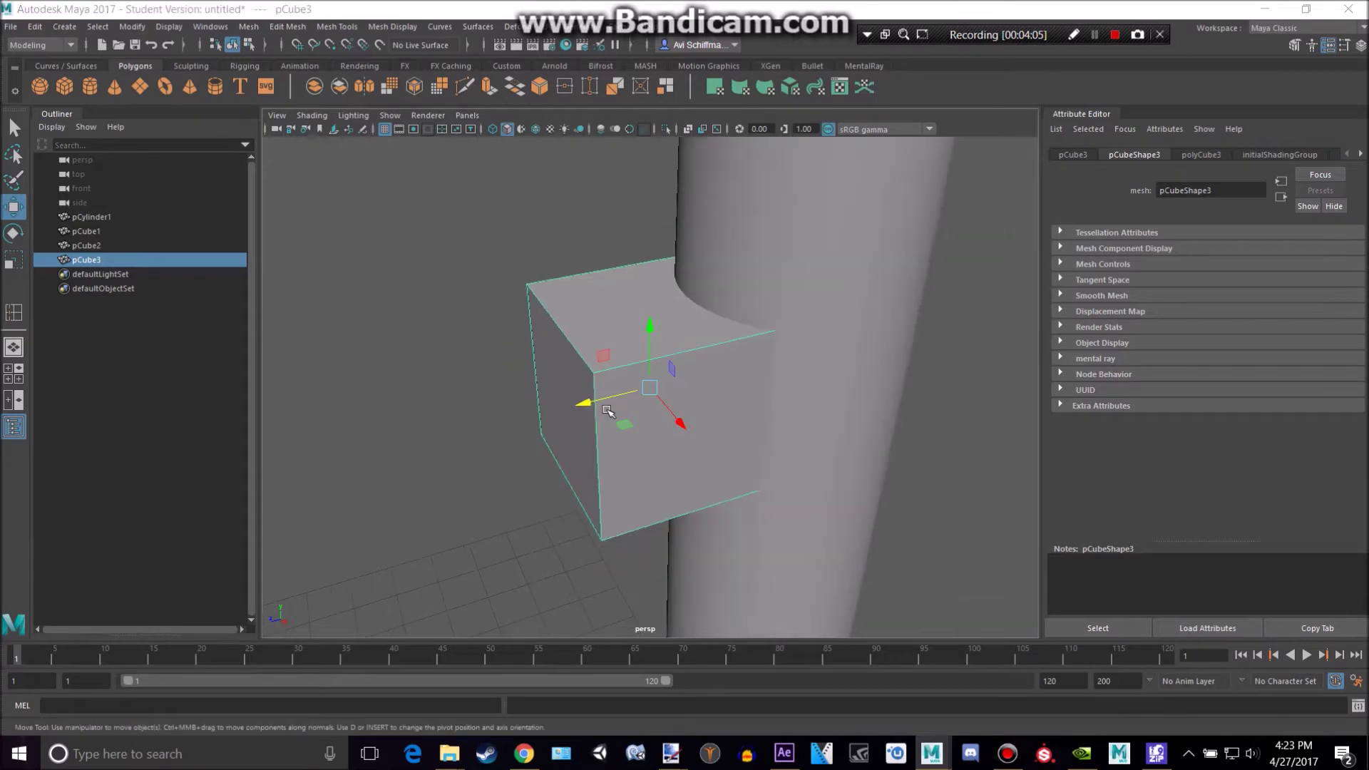
Compare the cube with the reference photo and scale it into a slim upright bar, about 0.12 on X and Z.
key(alt+Tab)
key(alt+Tab)
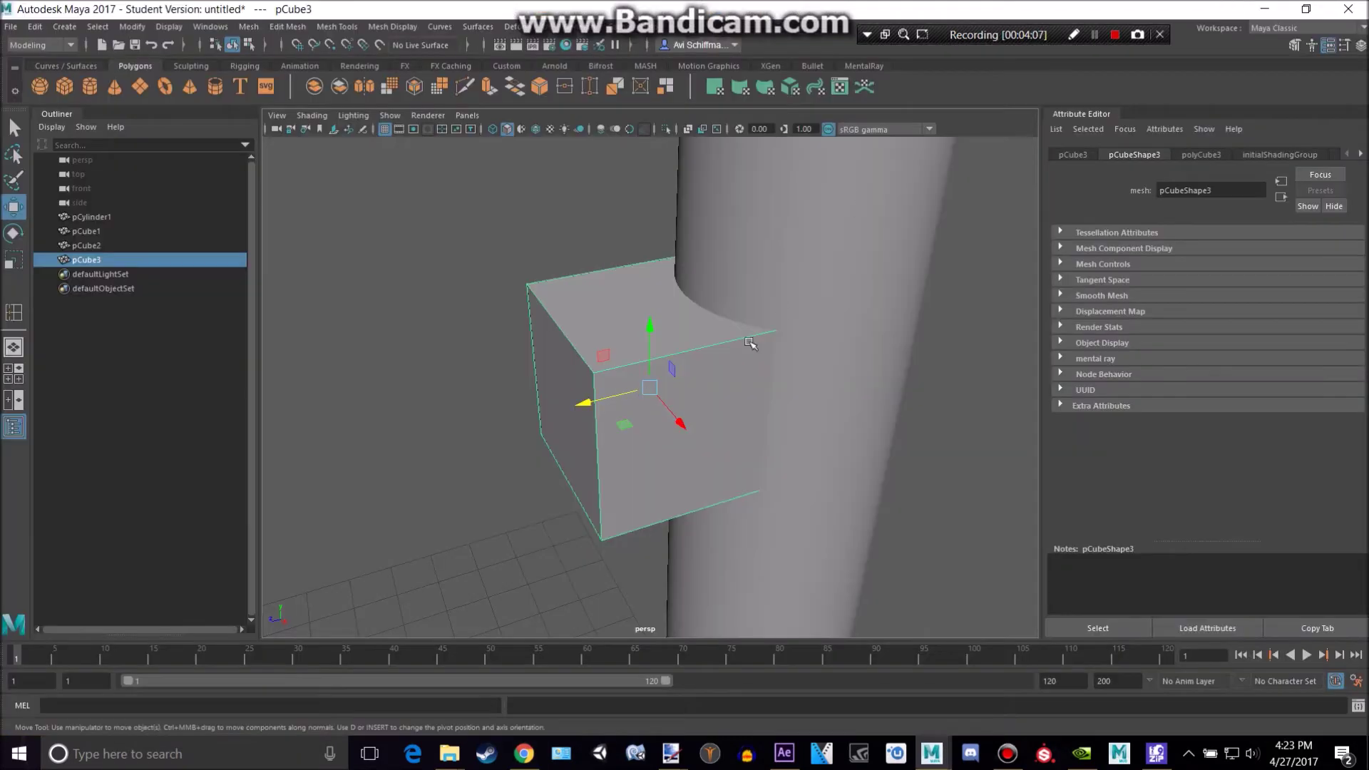
key(r)
drag(590, 402, 653, 389)
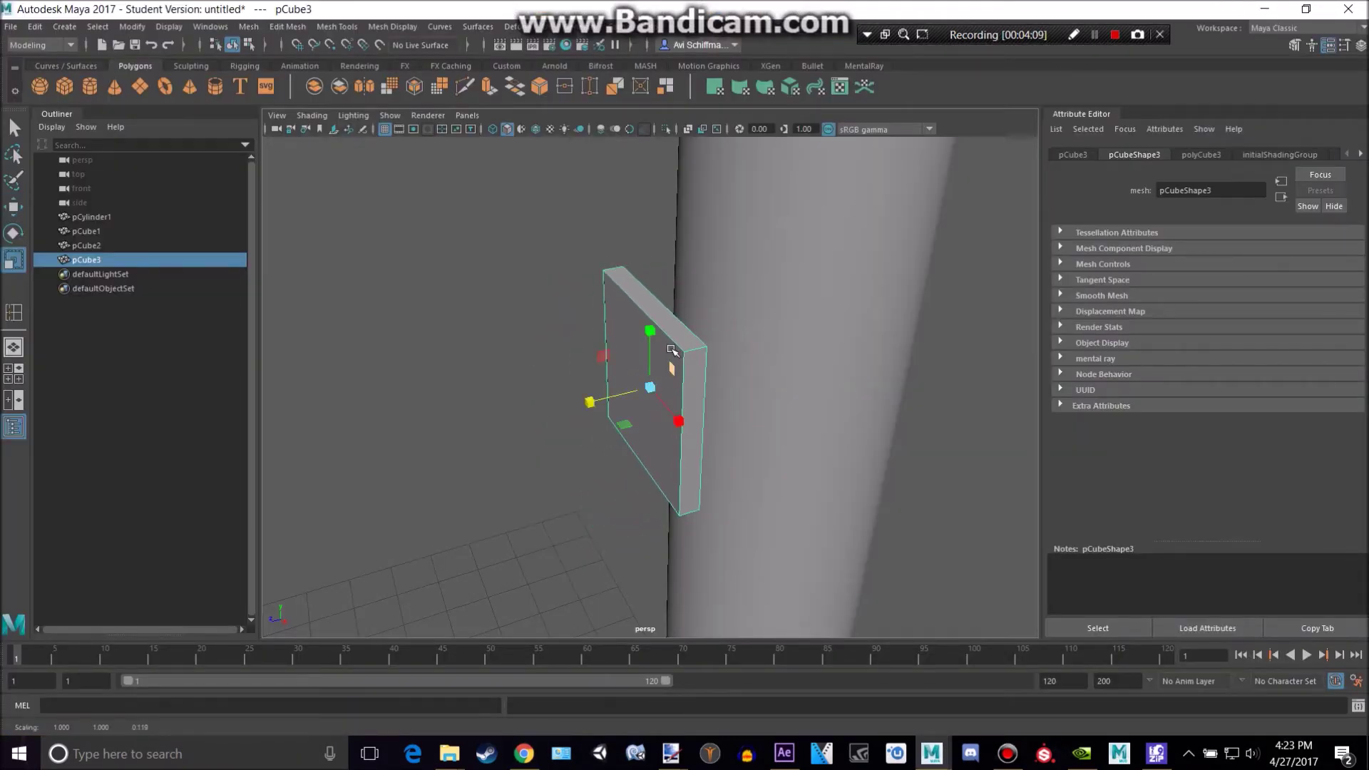
drag(655, 339, 656, 400)
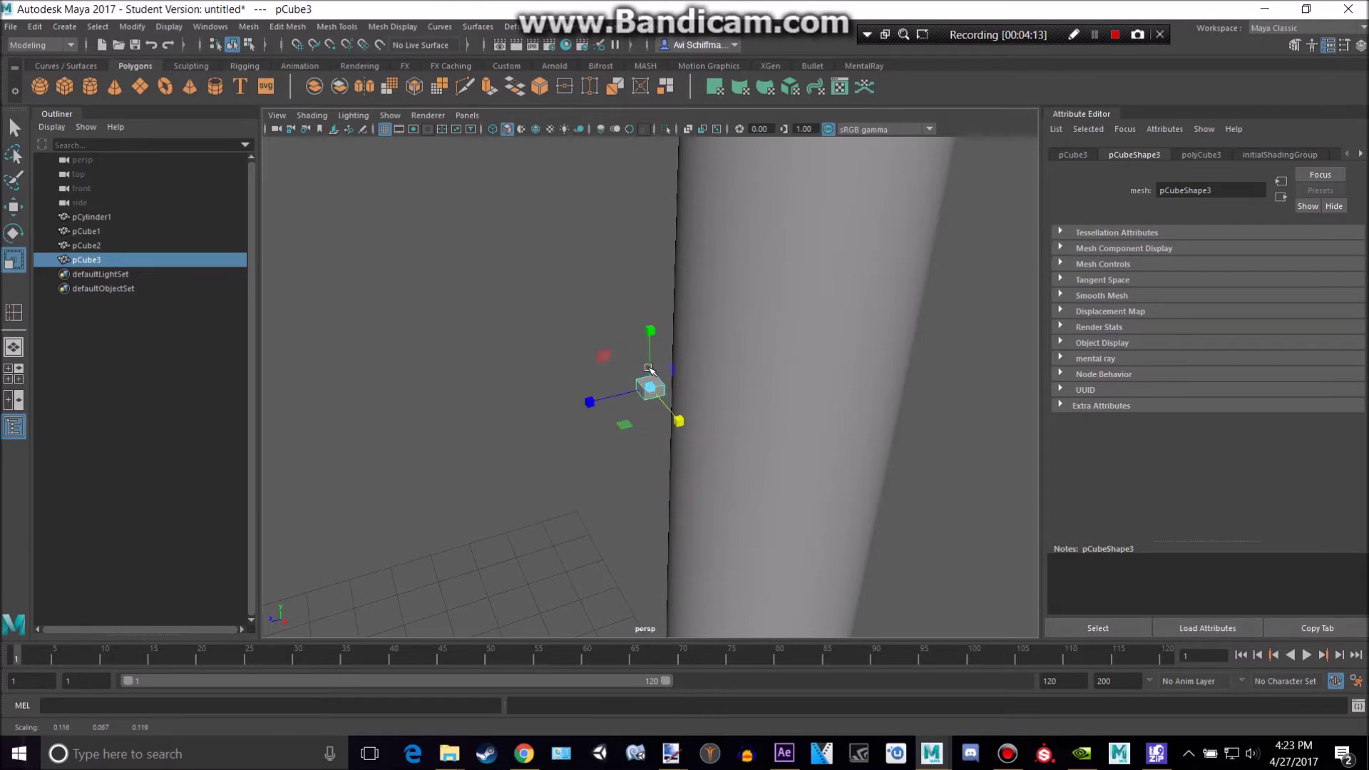
scroll(644, 401, down, 3)
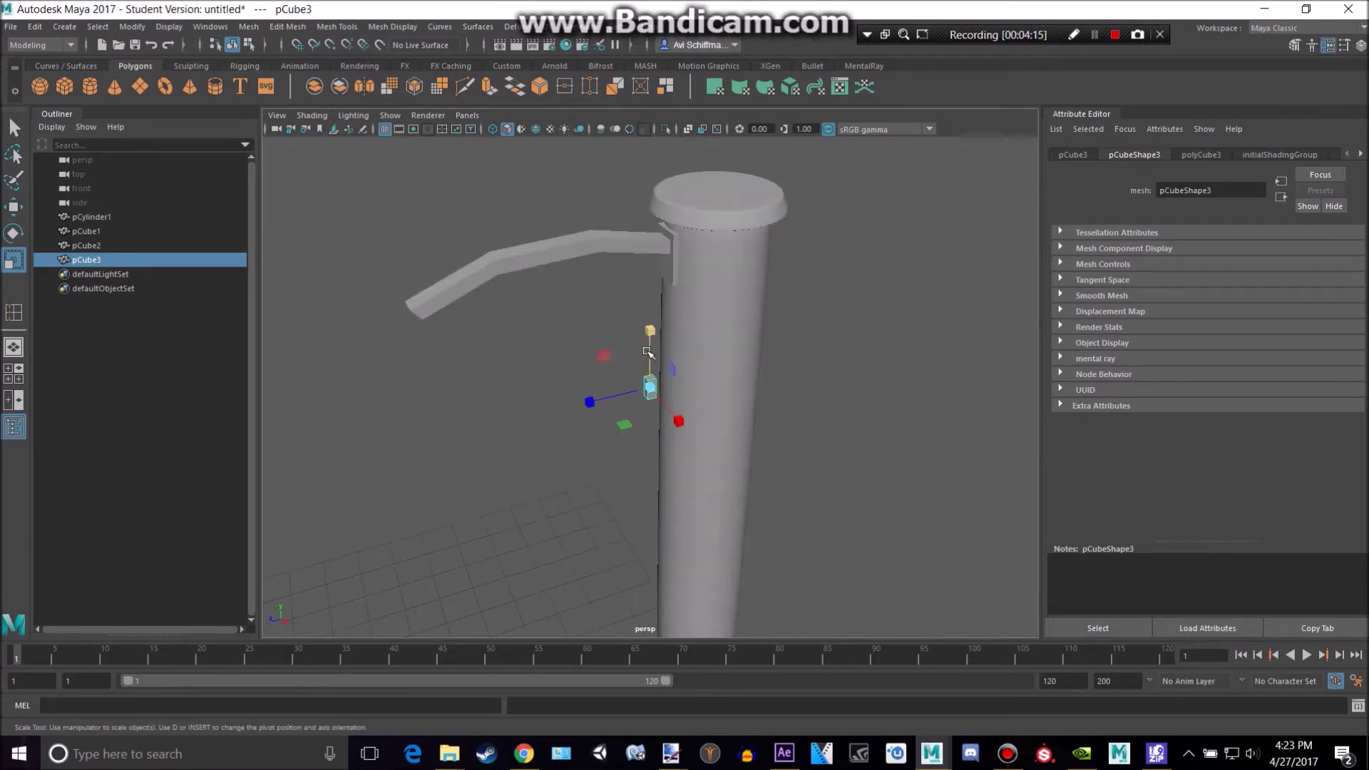
drag(648, 351, 633, 156)
Raise the bar, tilt its upper end away from the pole and fit it diagonally between the pole and the arm.
key(w)
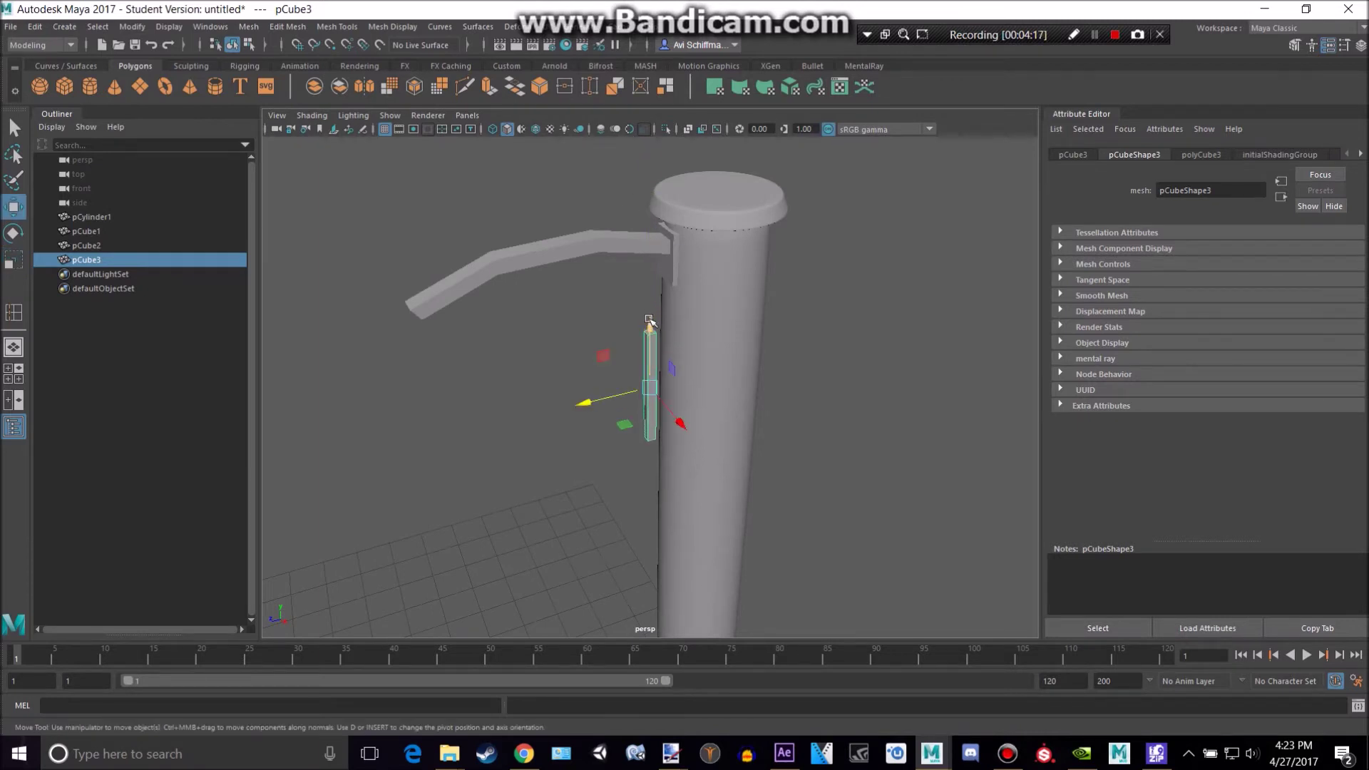
drag(651, 317, 648, 257)
key(e)
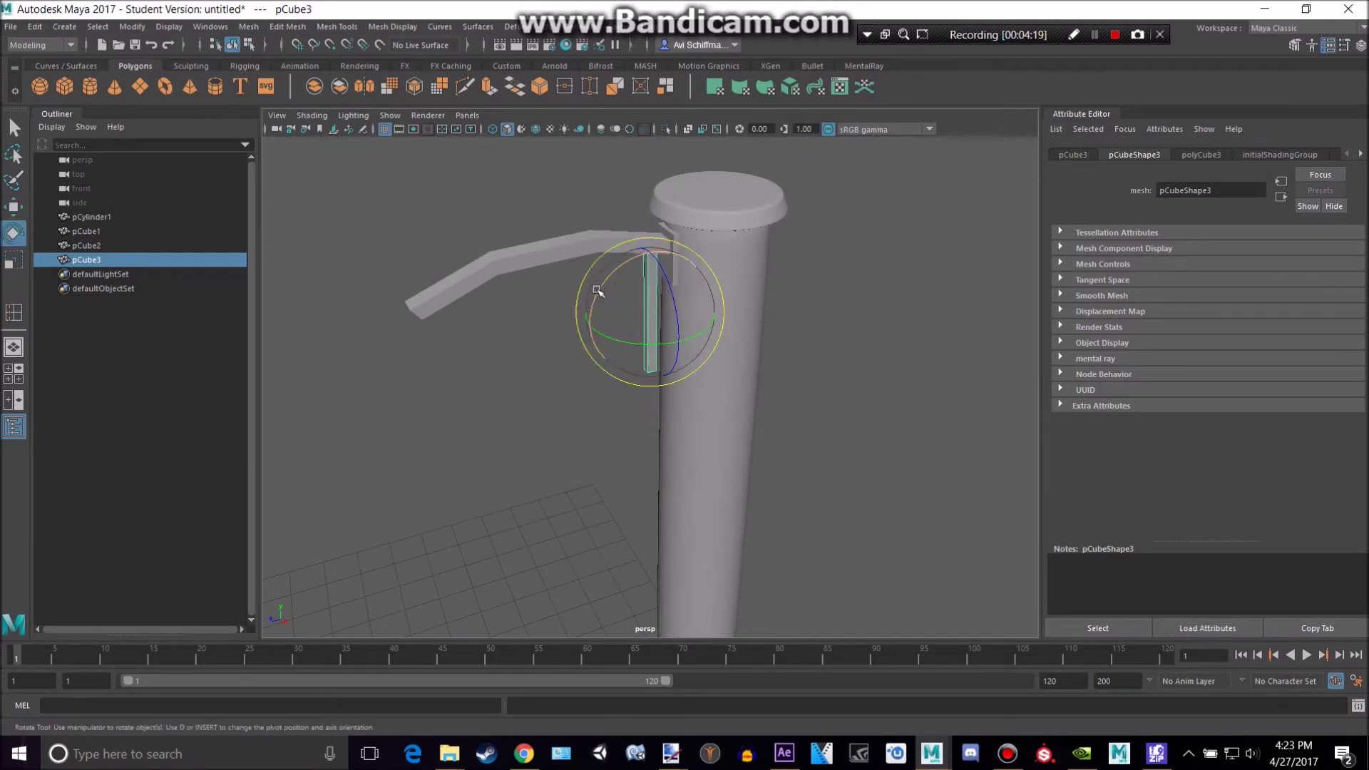
drag(589, 327, 579, 311)
key(w)
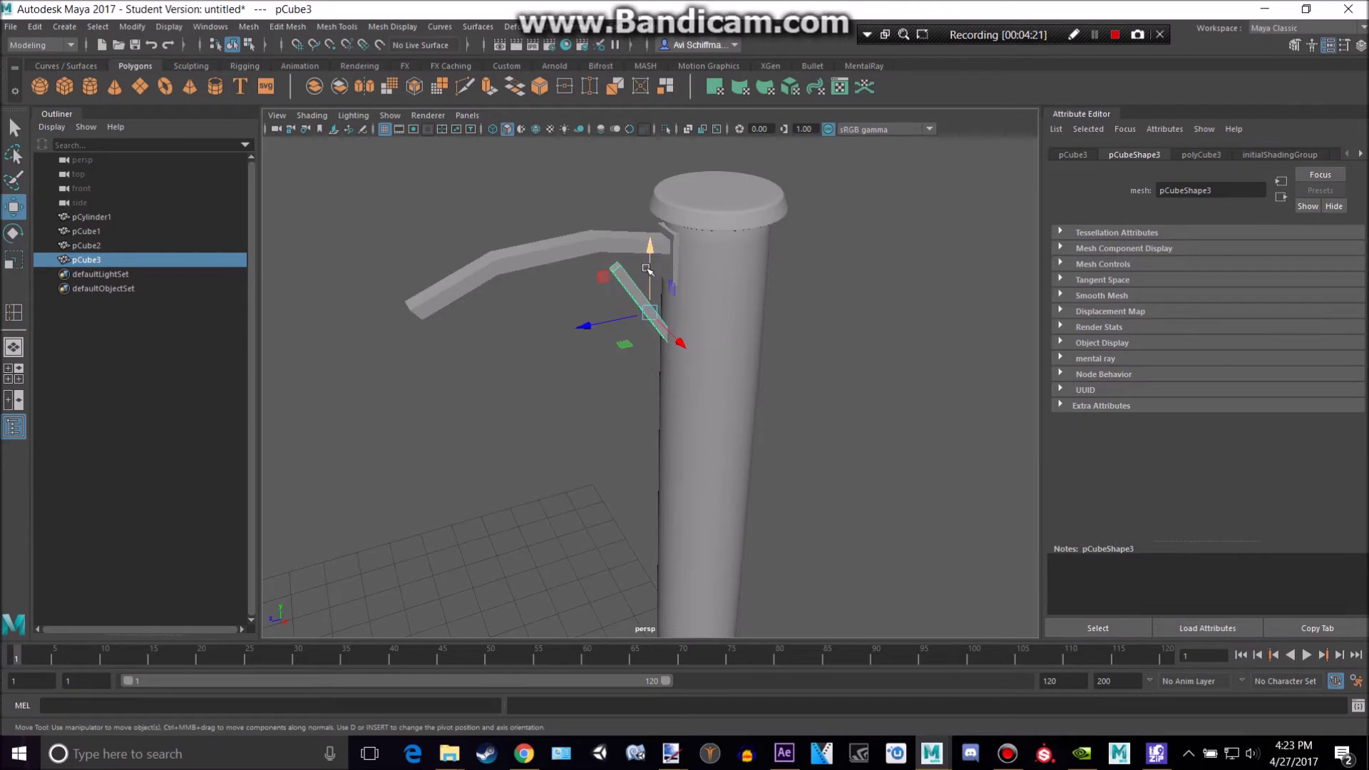
drag(604, 327, 584, 329)
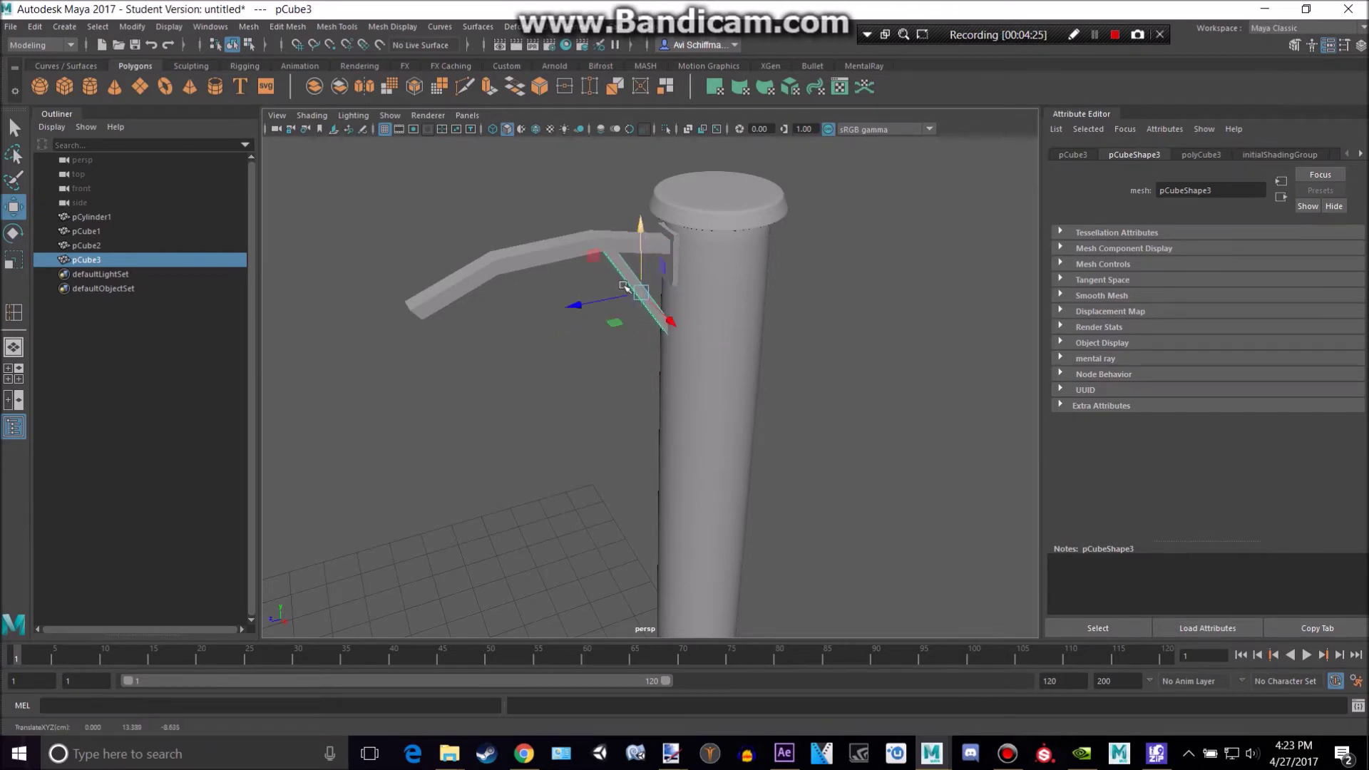
Check the diagonal brace against the reference photo and rotate it to a flatter angle.
alt+drag(624, 287, 594, 257)
scroll(605, 254, up, 3)
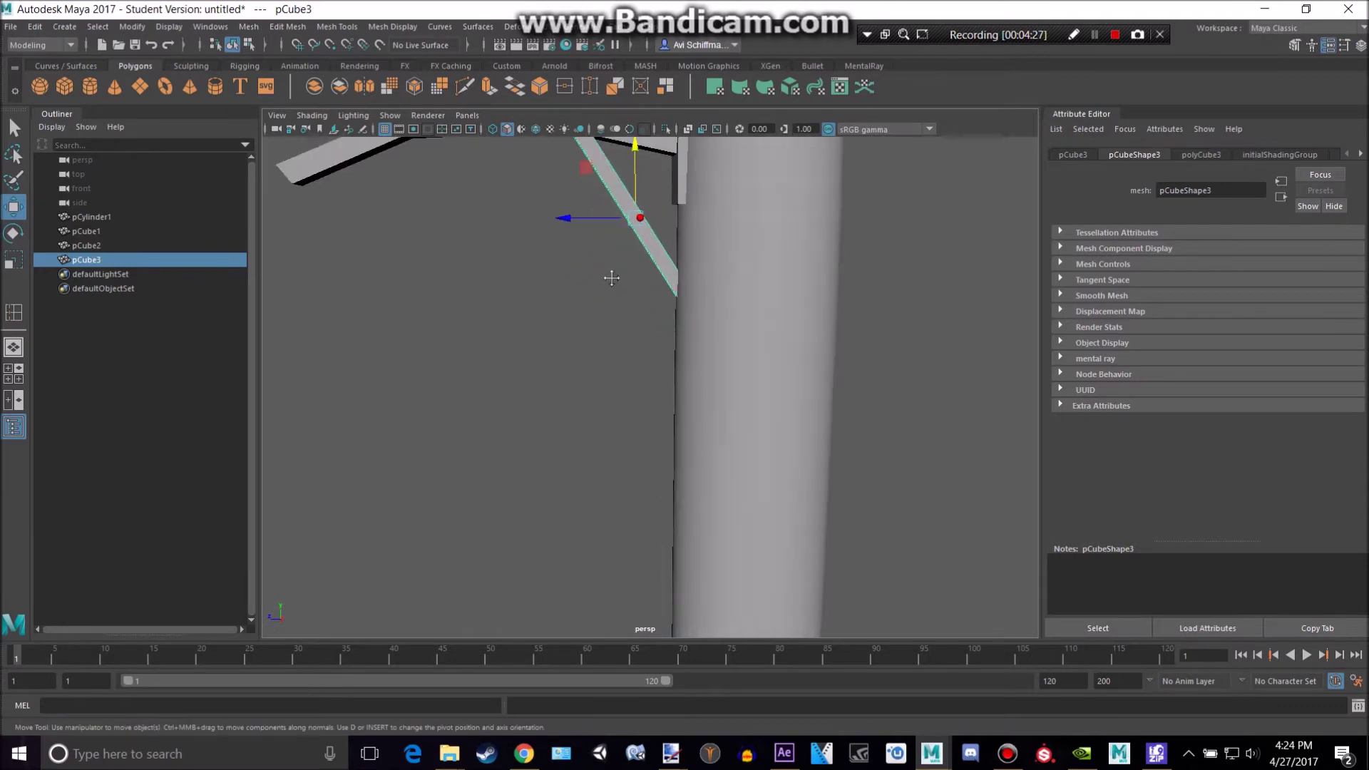
scroll(612, 278, down, 5)
key(alt+Tab)
key(alt+Tab)
key(e)
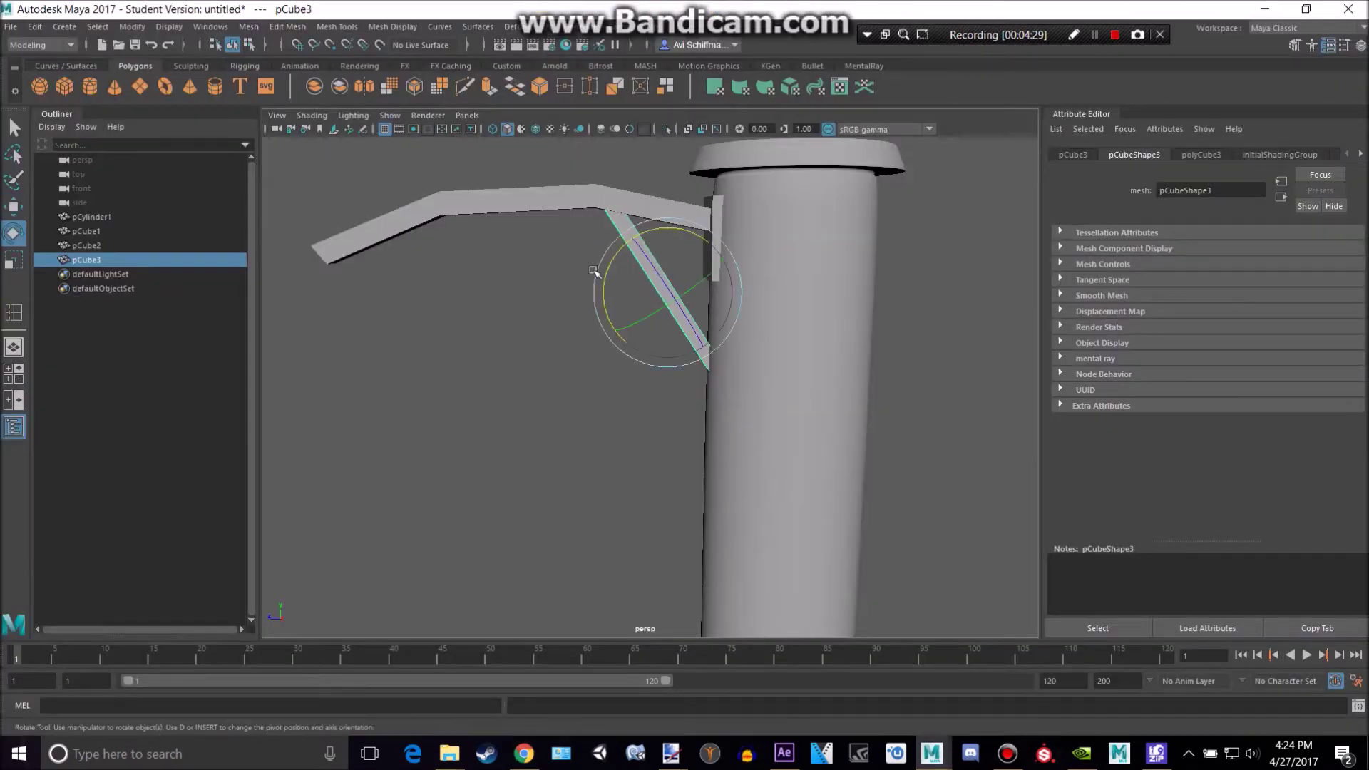
key(w)
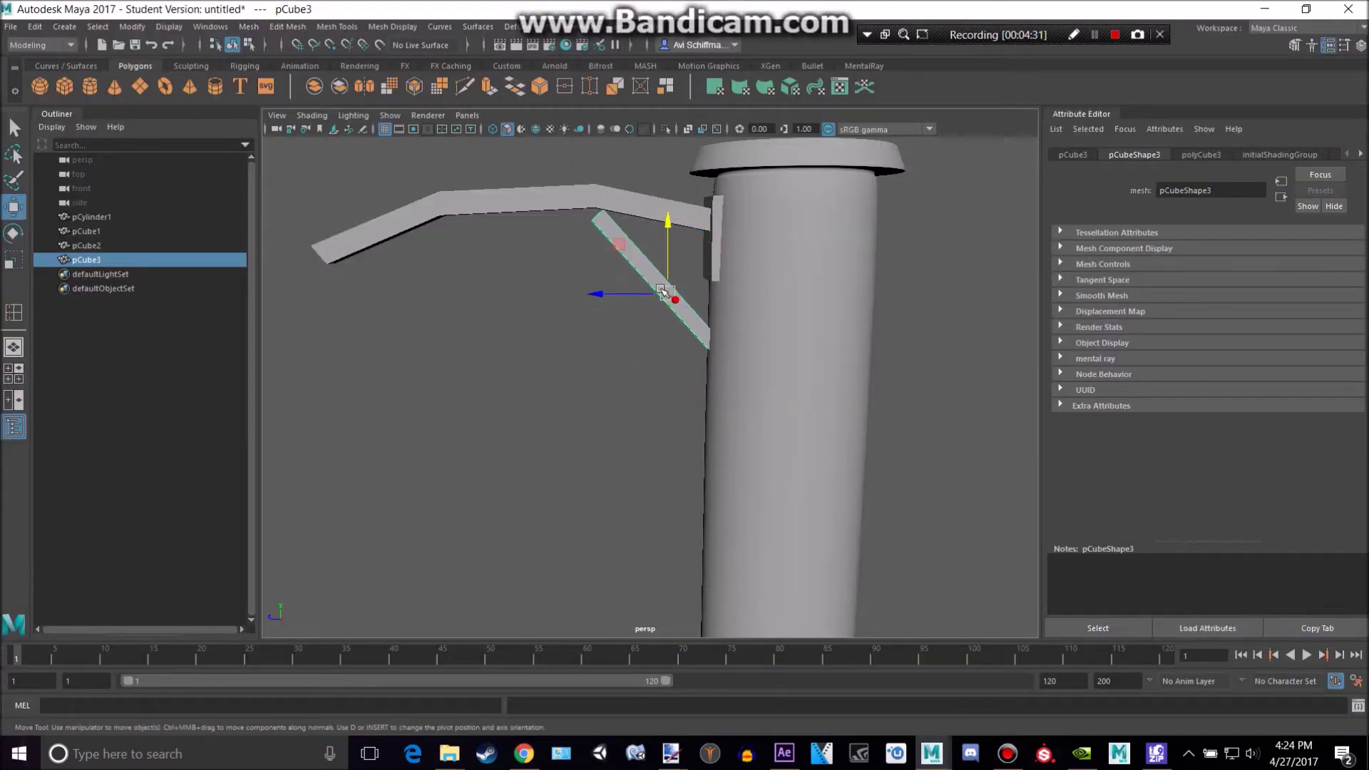
Nudge the diagonal brace away from the pole so its upper end meets the bend of the arm.
alt+drag(593, 276, 596, 302)
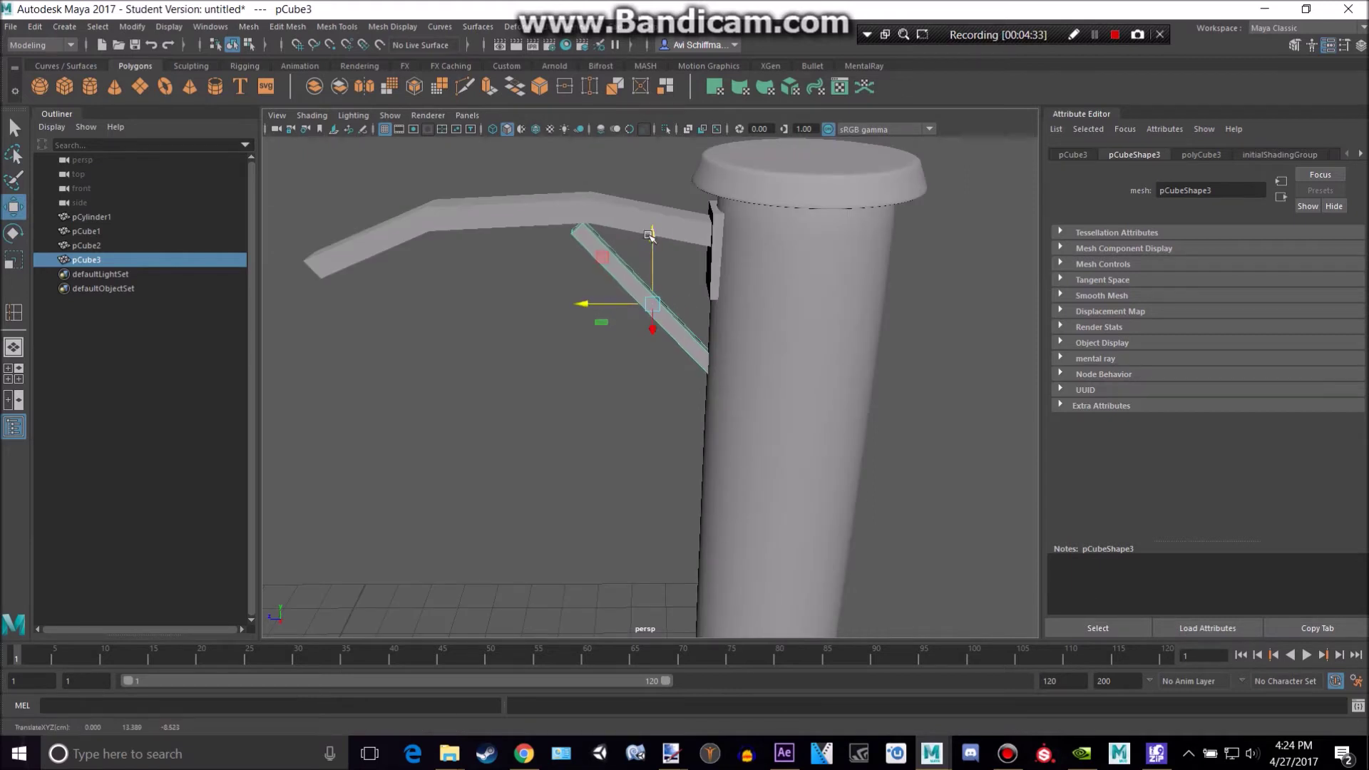
drag(649, 235, 598, 203)
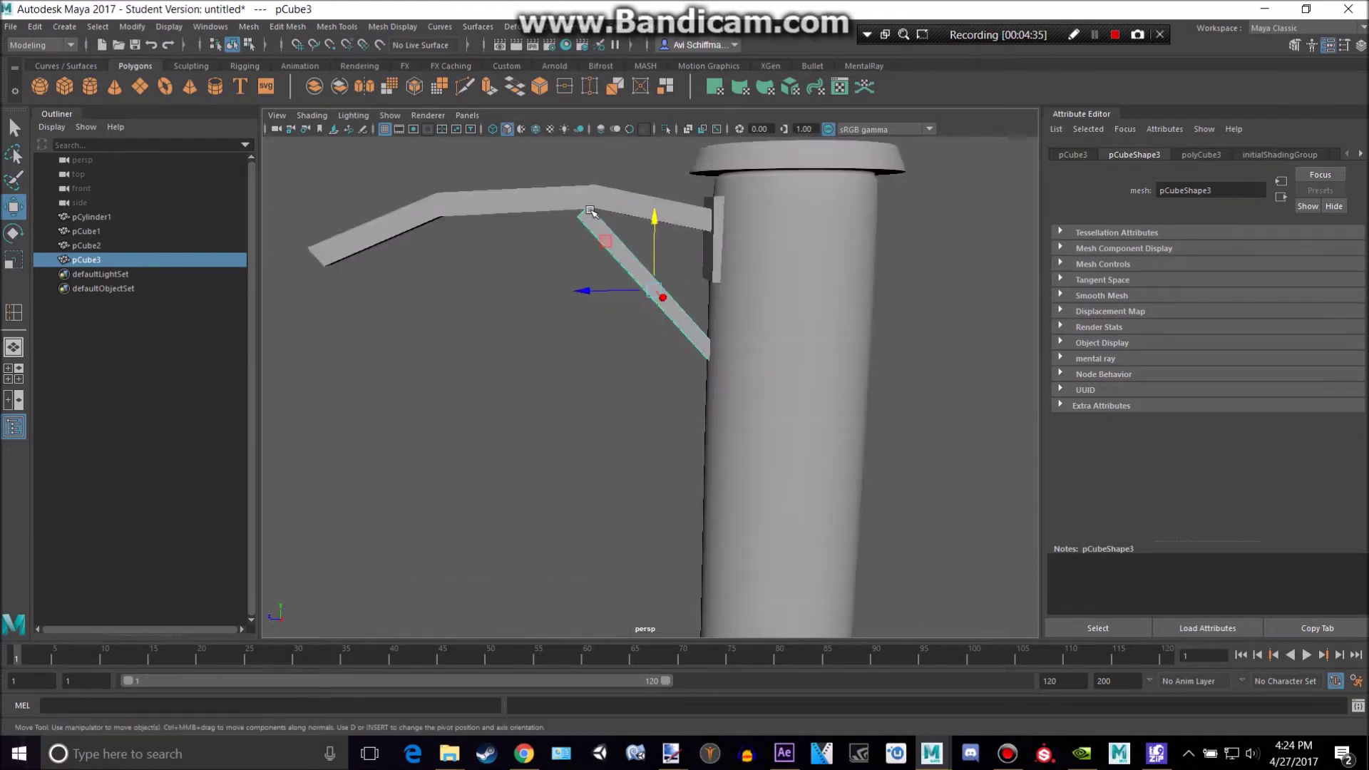
alt+middle_drag(597, 204, 621, 267)
scroll(621, 260, up, 5)
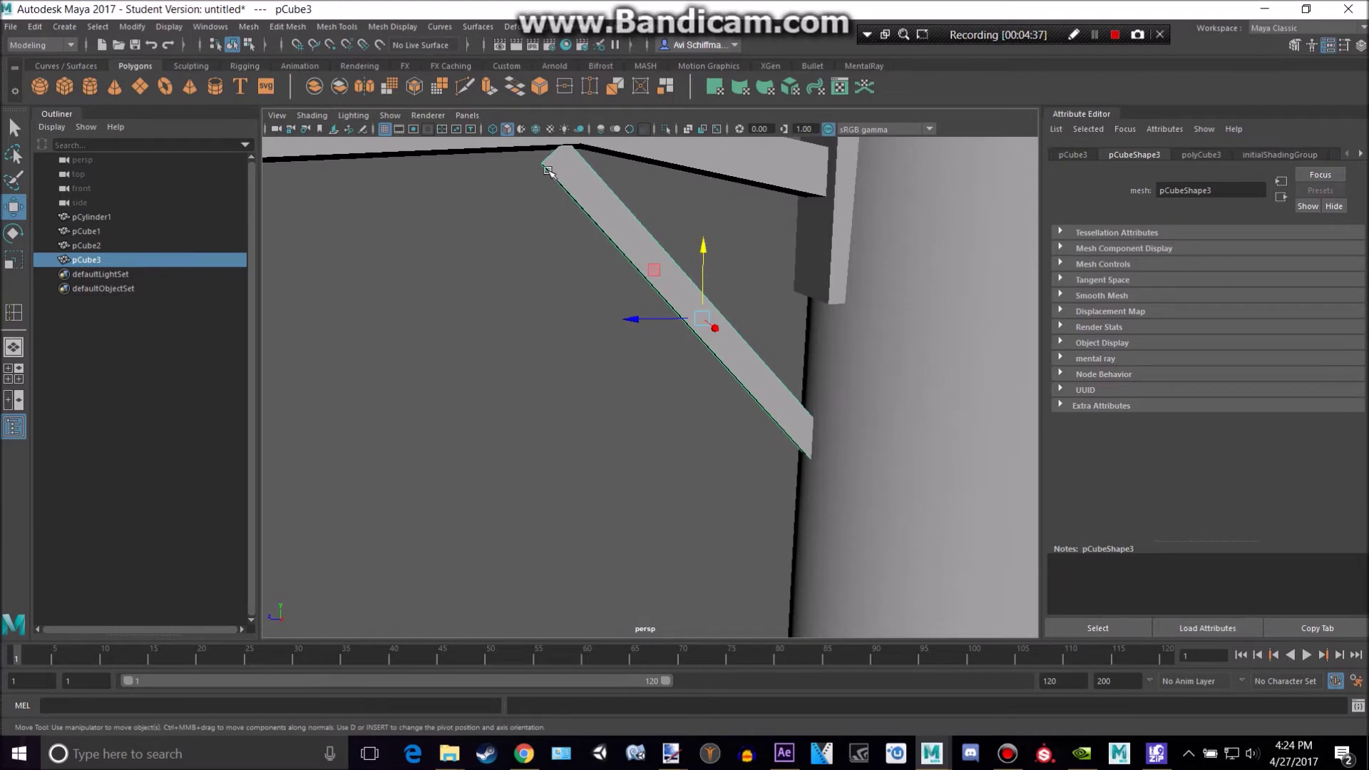
Move the vertices at the brace's upper end up into the underside of the arm to close the joint.
right_drag(548, 171, 499, 163)
drag(554, 188, 555, 190)
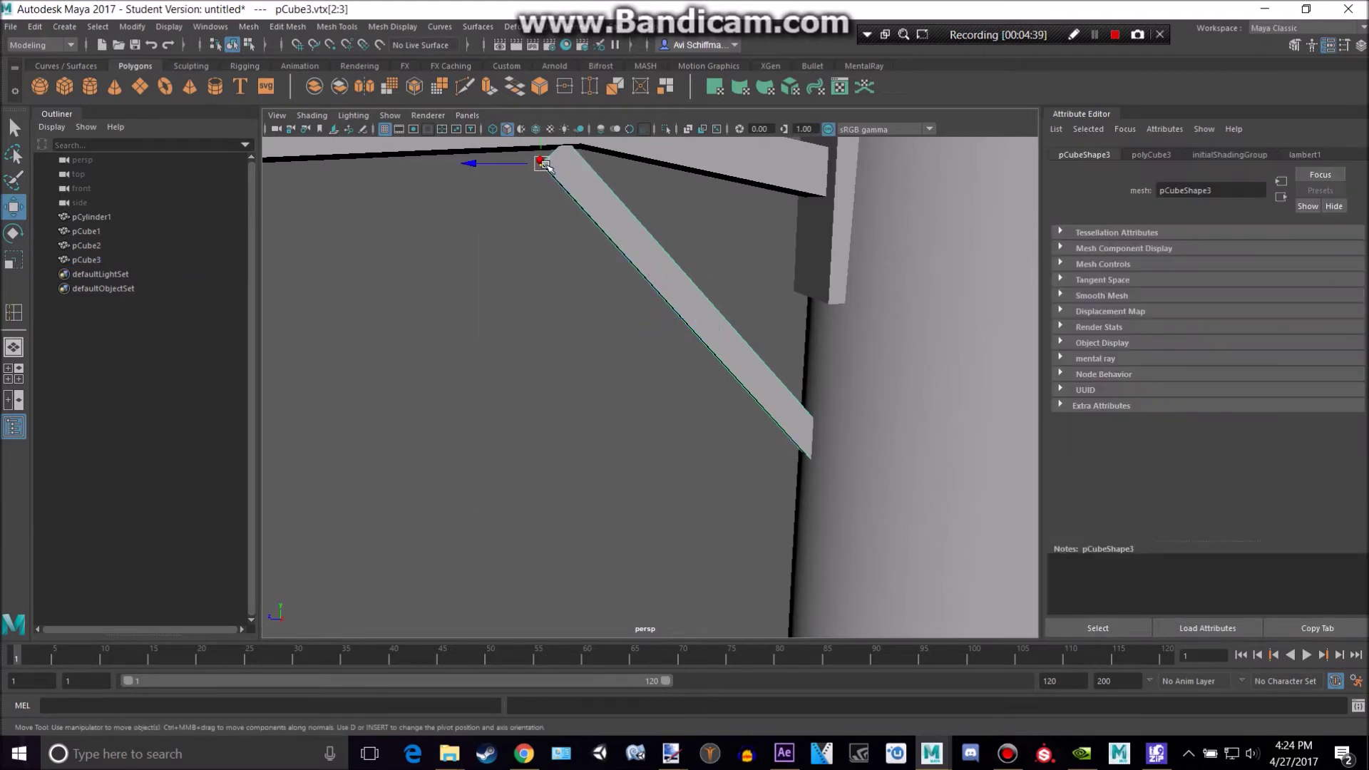
alt+middle_drag(555, 169, 565, 251)
click(548, 186)
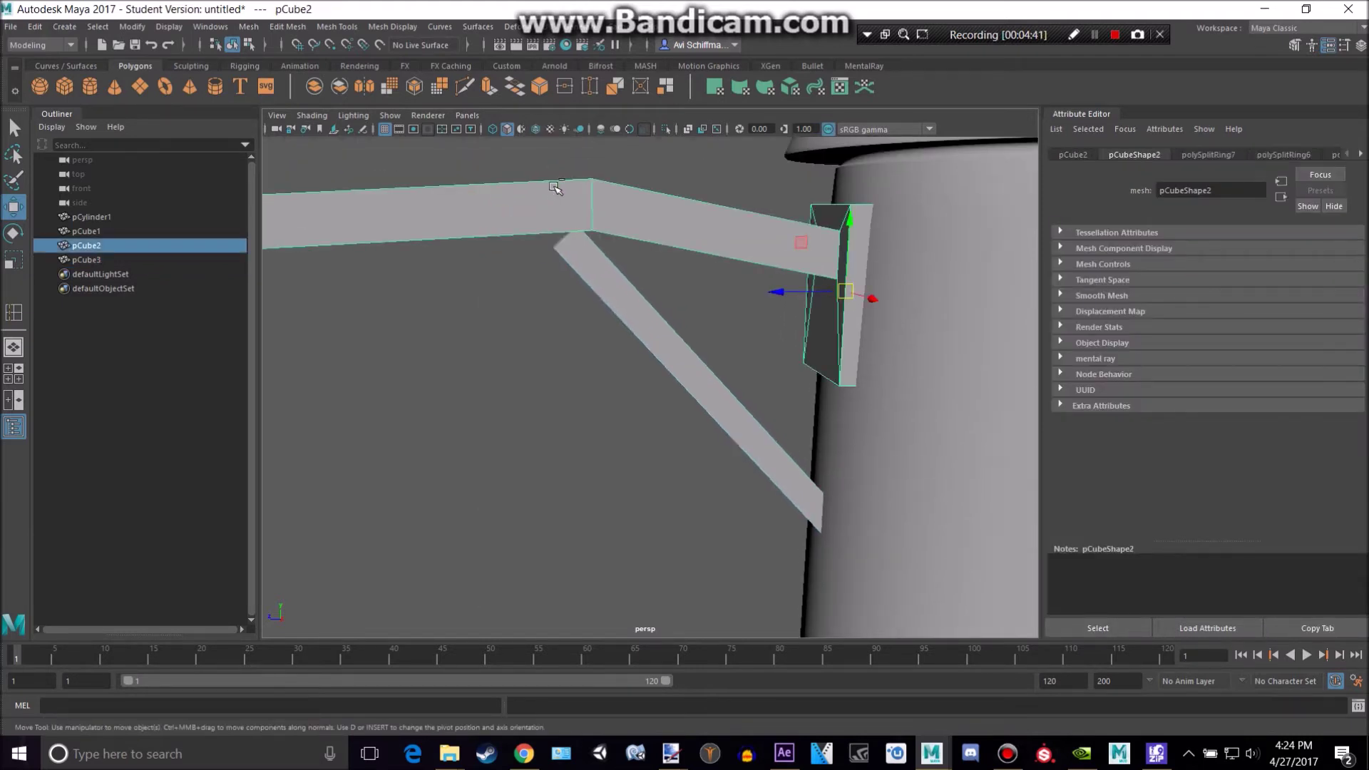
key(ctrl+z)
drag(554, 185, 628, 263)
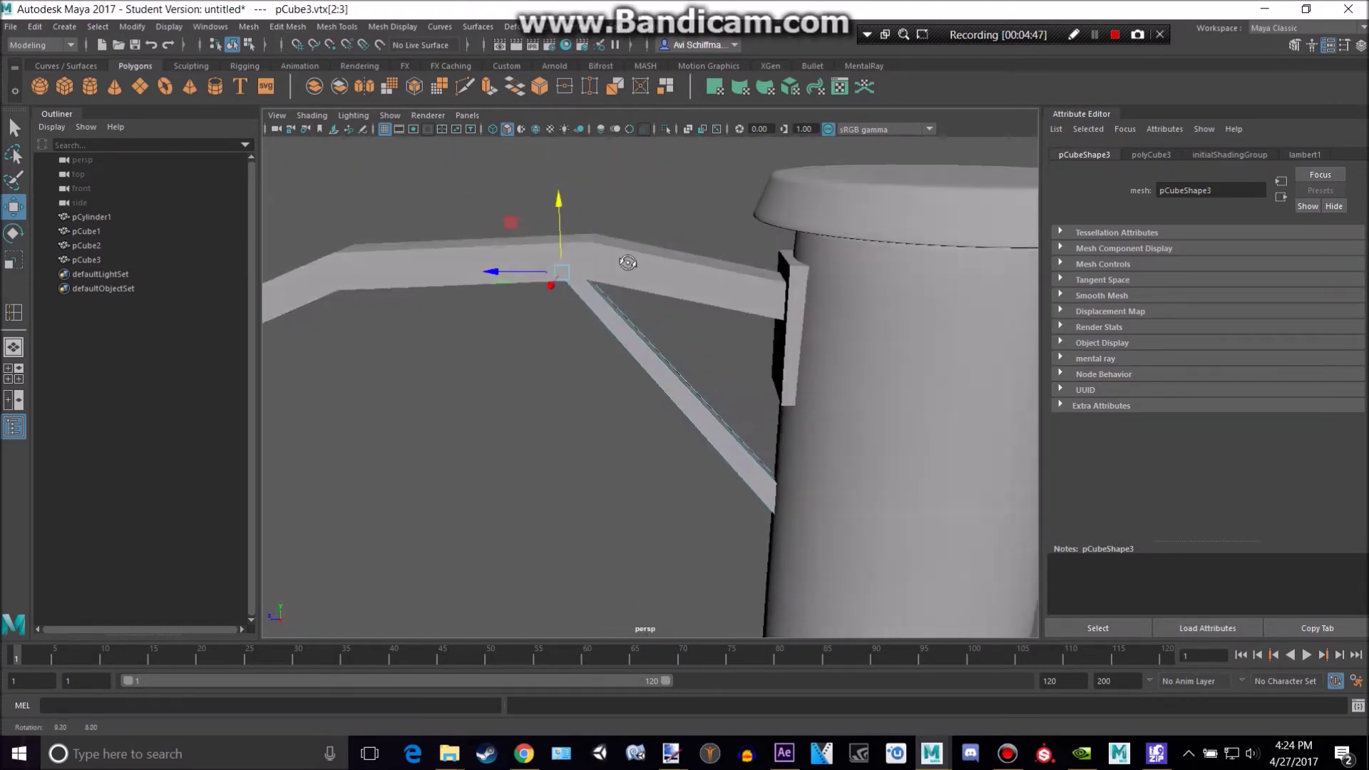
right_drag(653, 349, 704, 289)
scroll(497, 381, down, 3)
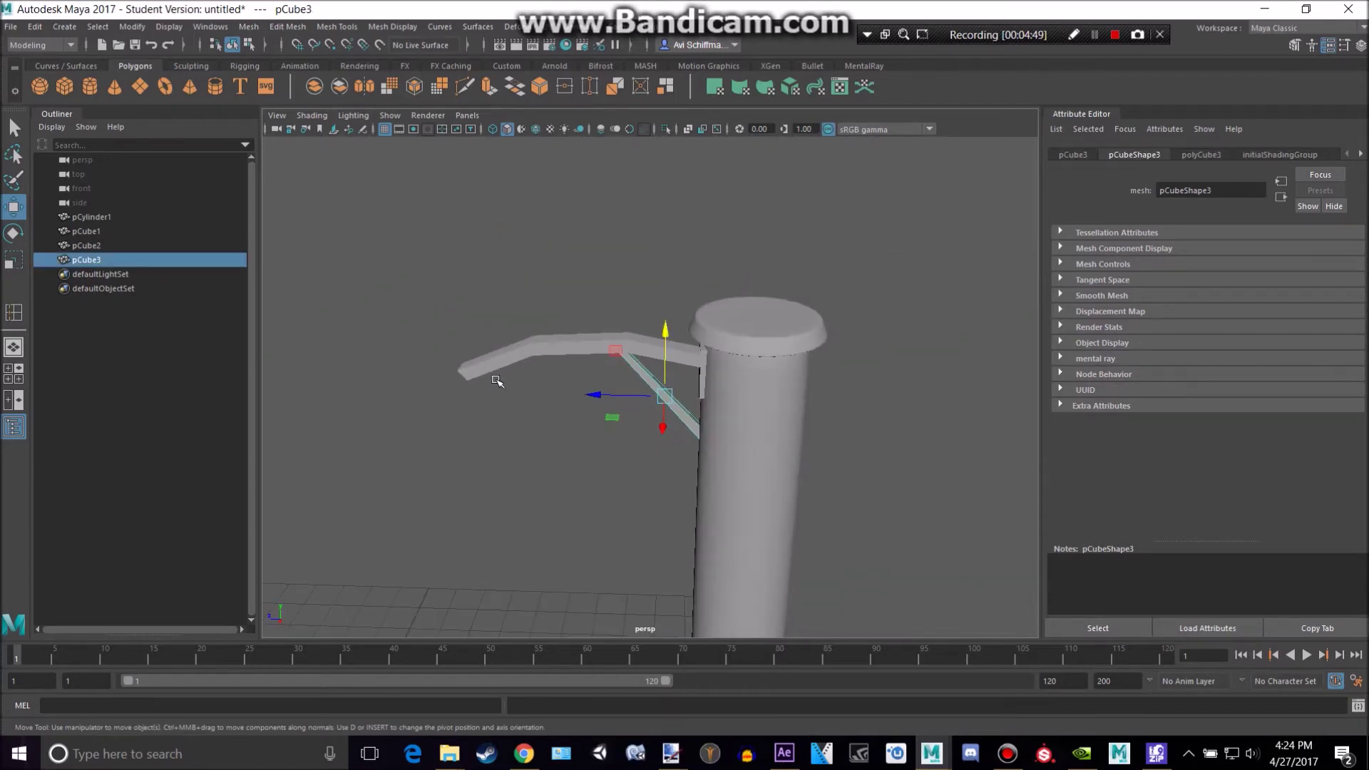
click(497, 381)
Examine the lamp head's shape in the street lamp reference photos and create a new polygon cube for it.
alt+middle_drag(561, 362, 606, 357)
key(alt+Tab)
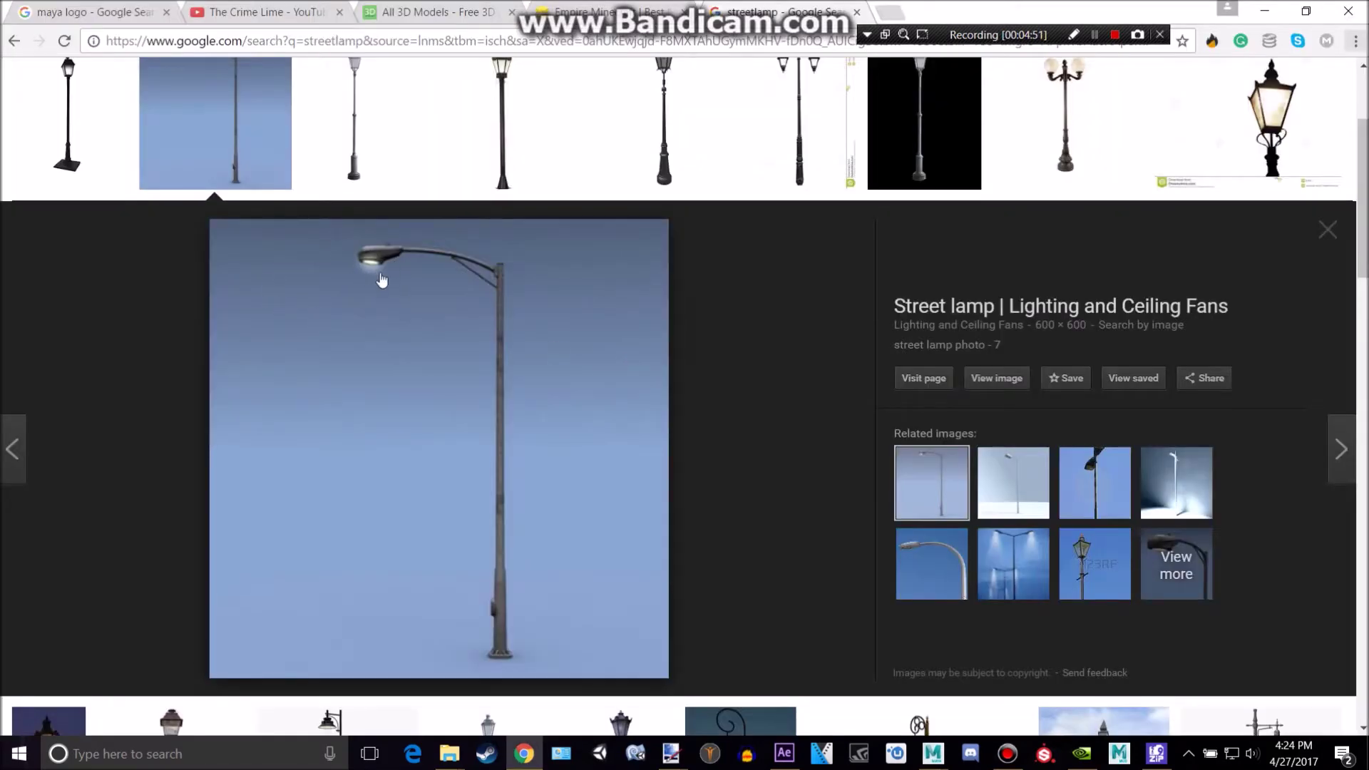
scroll(440, 358, down, 5)
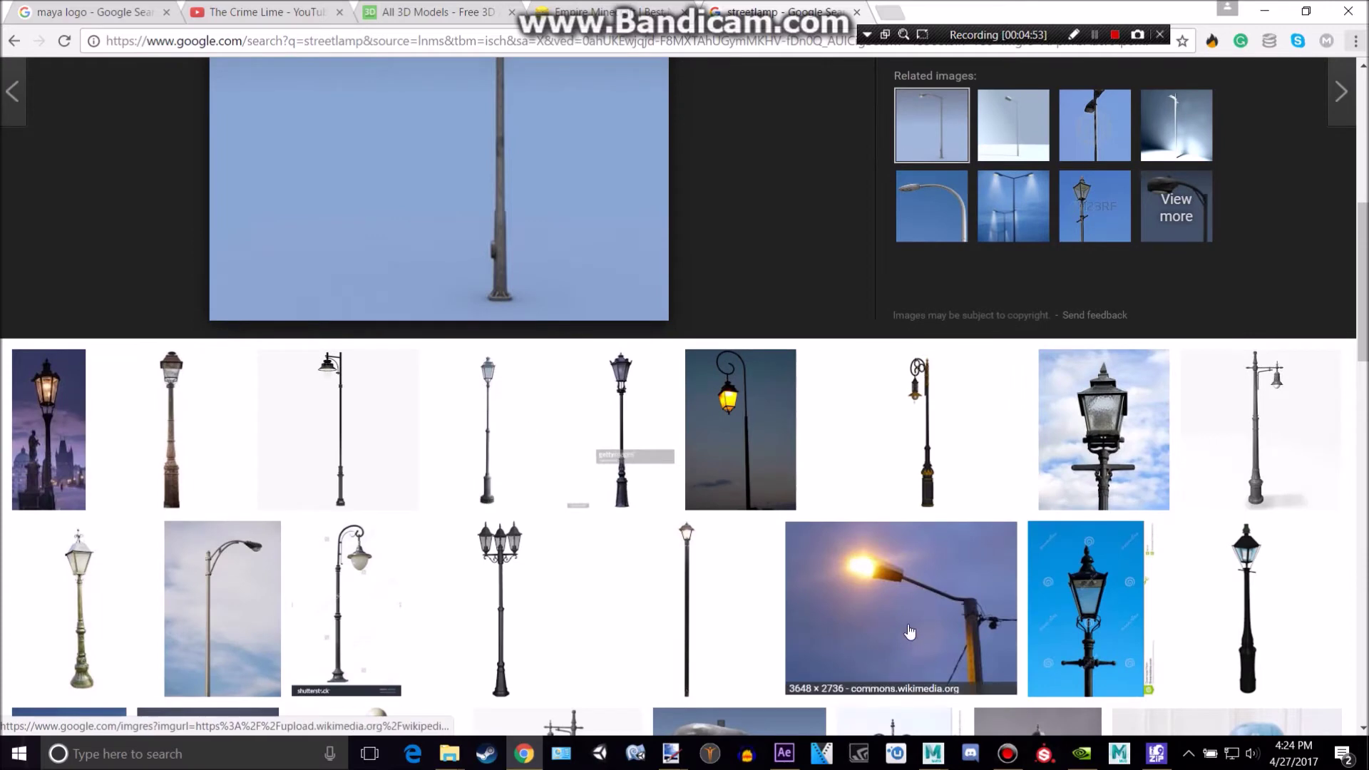
key(alt+Tab)
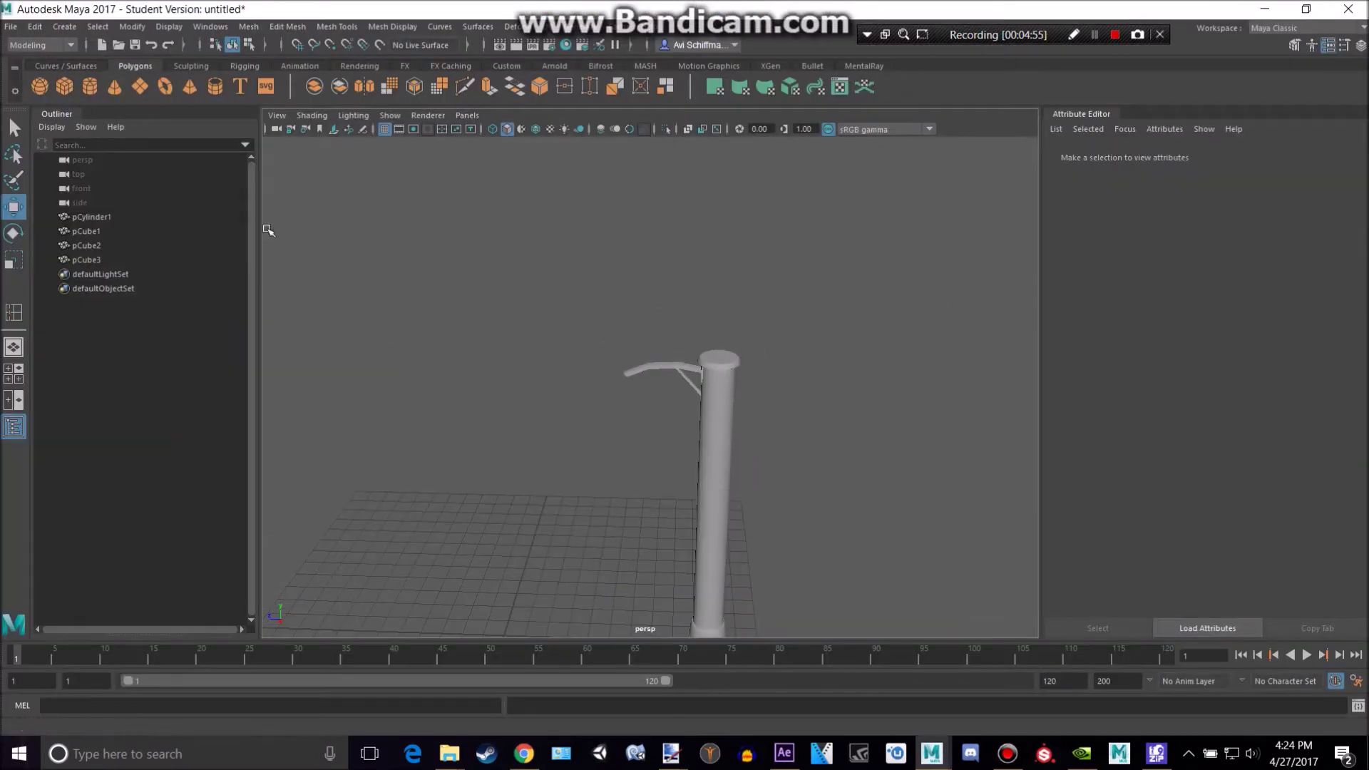
click(64, 87)
alt+middle_drag(661, 405, 681, 228)
scroll(621, 440, up, 4)
alt+middle_drag(621, 440, 742, 308)
key(alt+Tab)
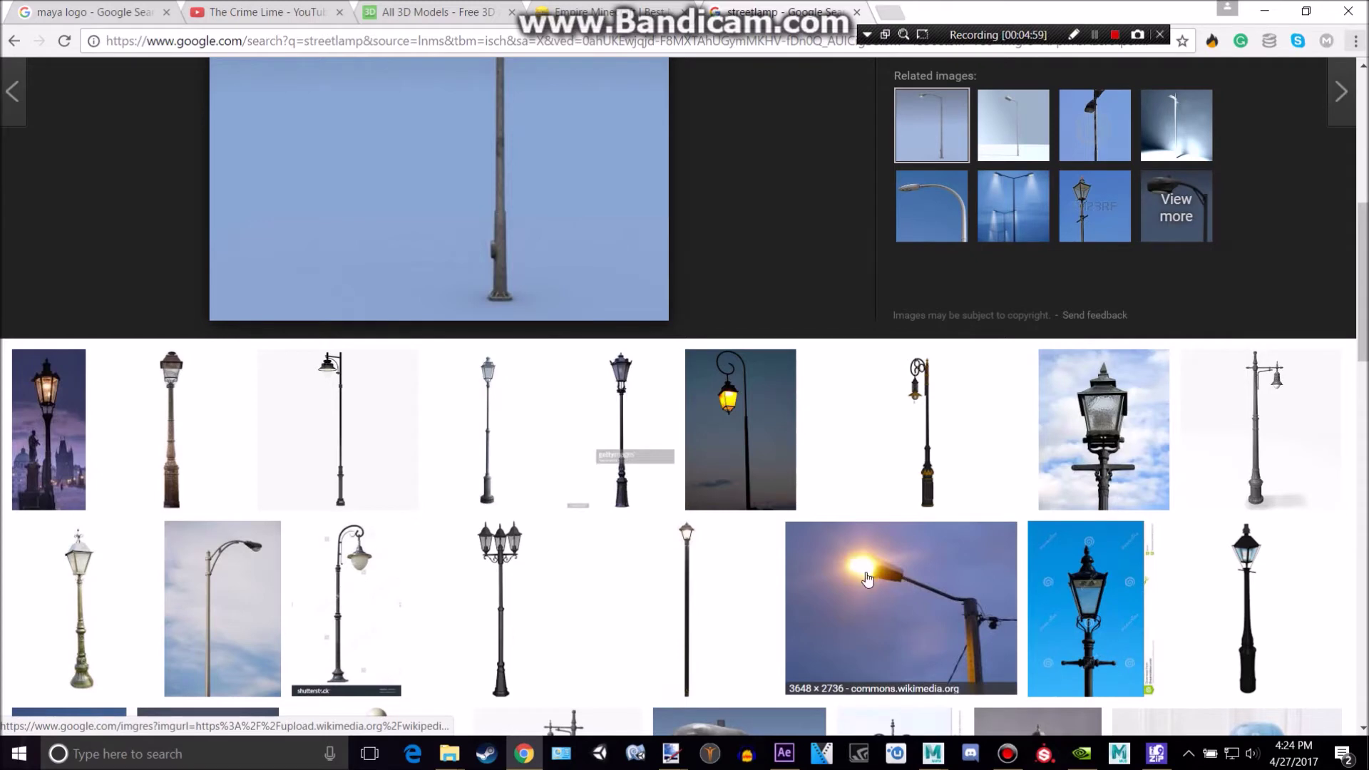
key(alt+Tab)
Flatten the new cube on Y and stretch it along Z into a long, thin slab.
scroll(606, 449, up, 3)
key(r)
drag(556, 329, 558, 373)
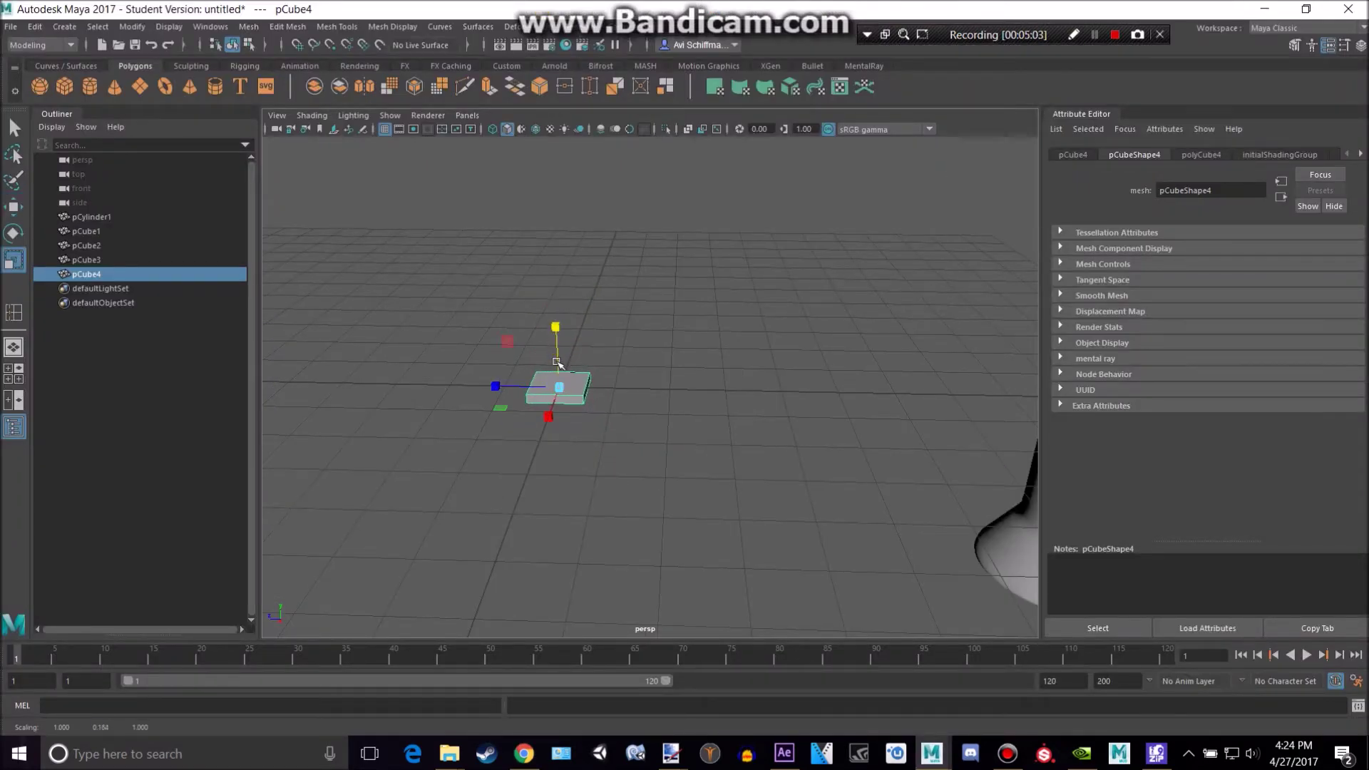
drag(529, 385, 369, 360)
scroll(421, 361, up, 3)
alt+middle_drag(592, 356, 676, 354)
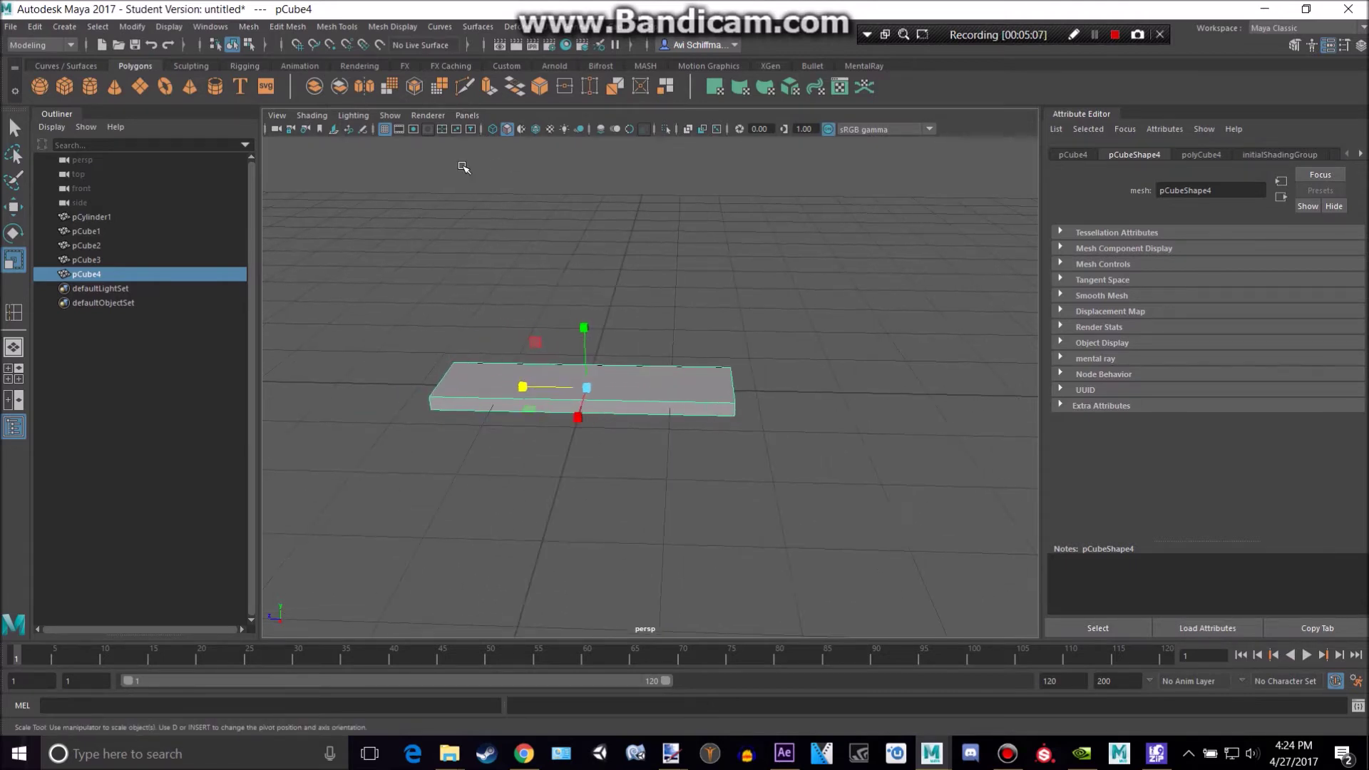
Insert an edge loop across the slab near the end facing away from the pole.
scroll(464, 165, up, 1)
click(352, 27)
click(388, 142)
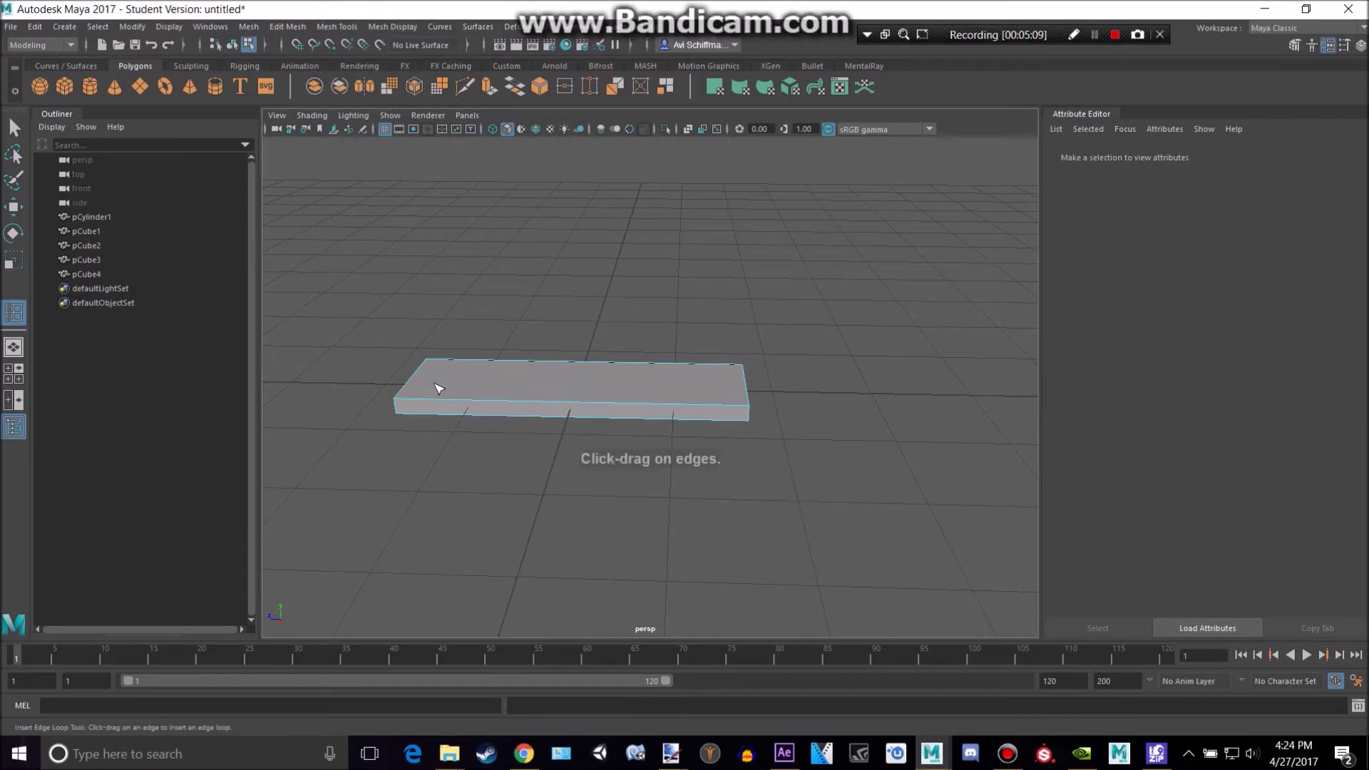
click(464, 401)
alt+drag(436, 365, 460, 362)
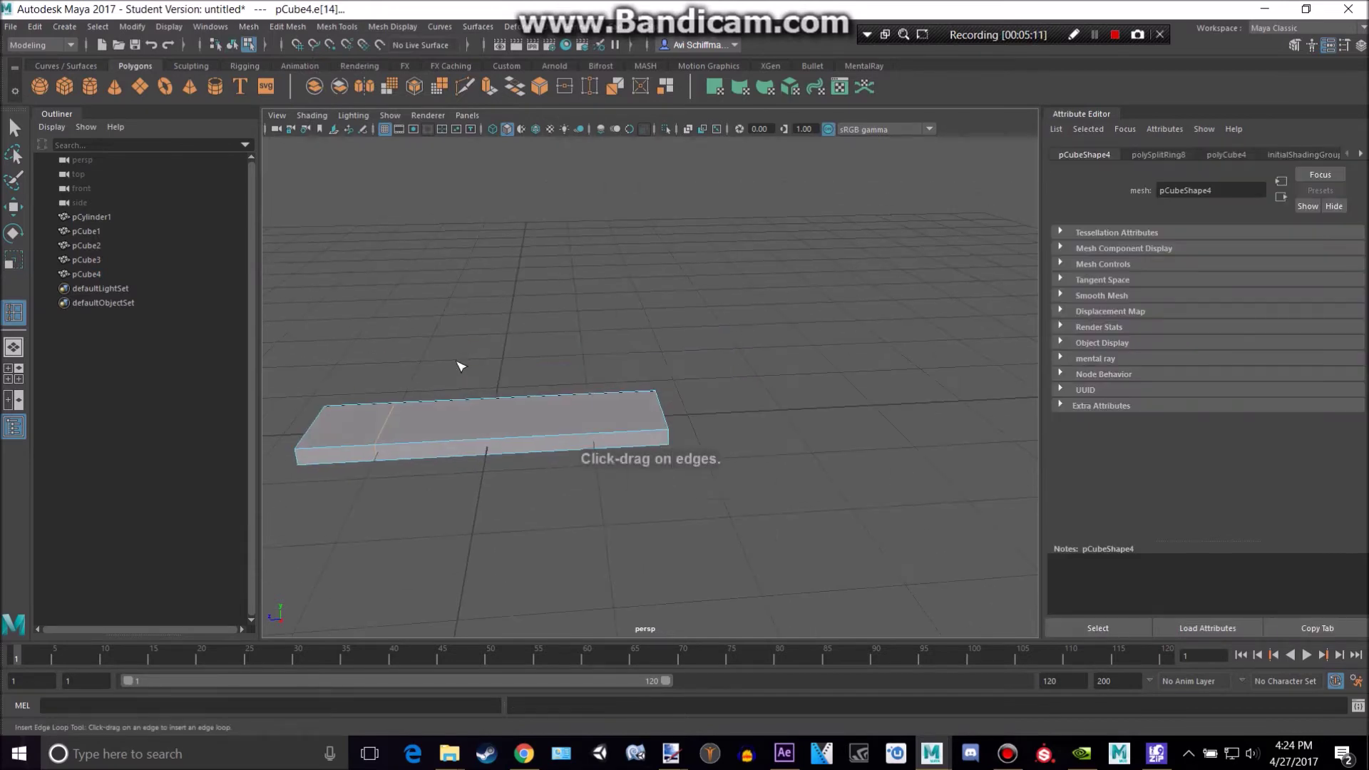
key(q)
Extrude both side faces of the slab's short end section outward by 0.462 to form a T shape.
right_drag(350, 446, 354, 401)
click(364, 458)
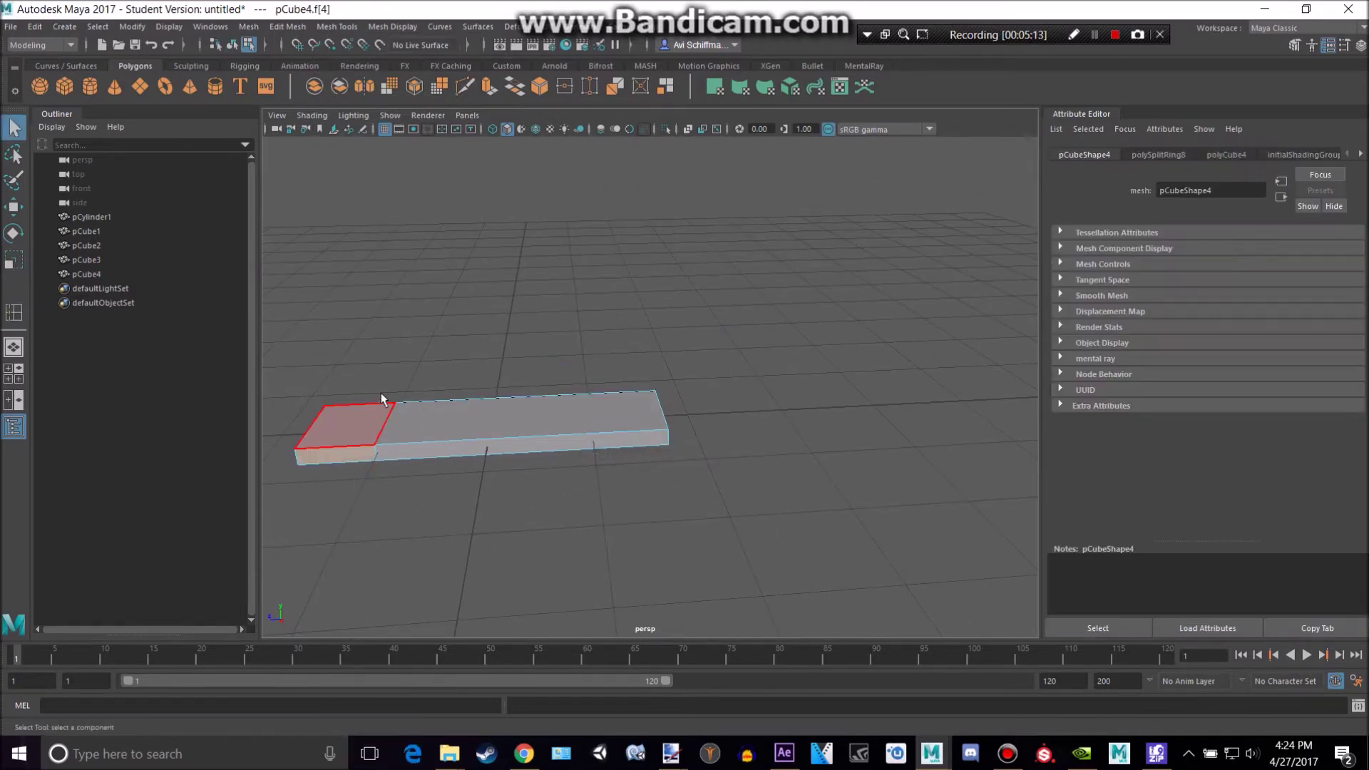
alt+middle_drag(383, 339, 477, 323)
alt+drag(477, 323, 394, 368)
scroll(396, 370, down, 5)
alt+middle_drag(414, 392, 720, 341)
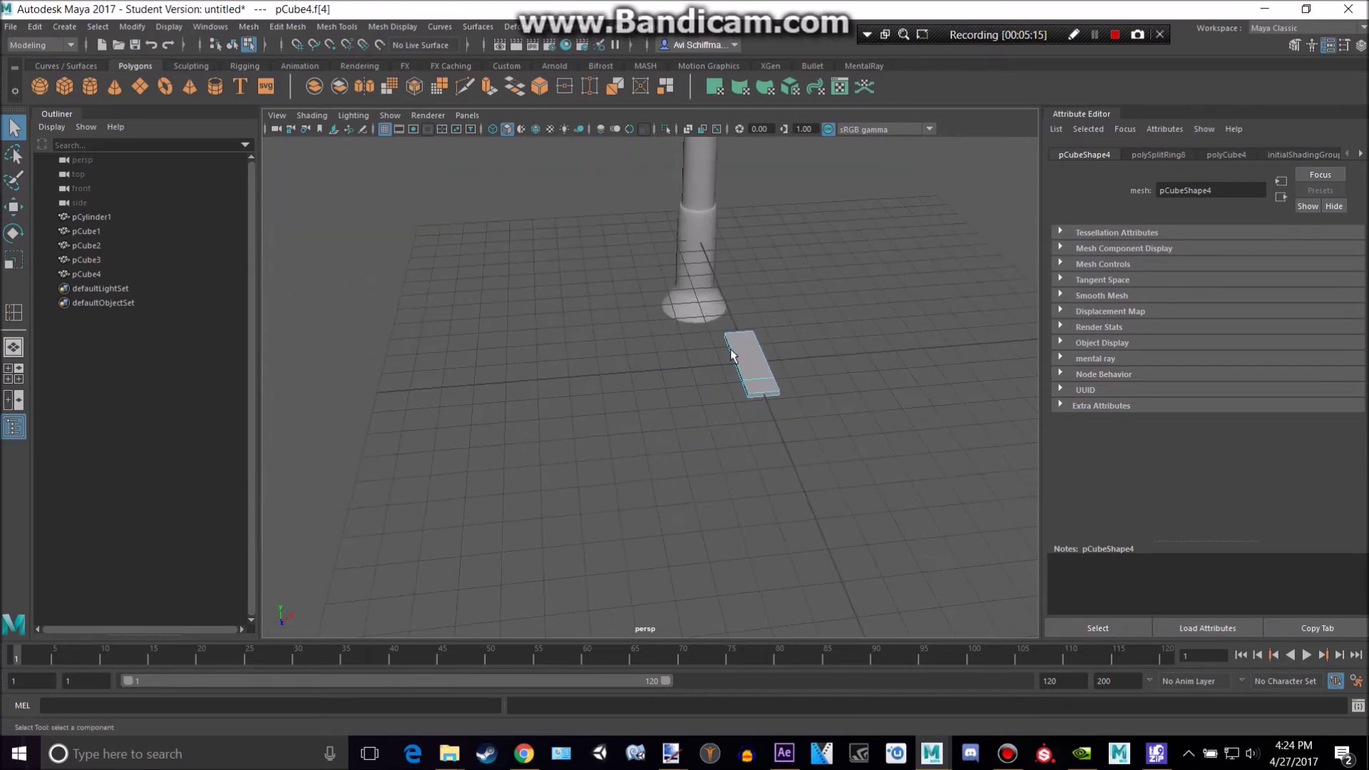
scroll(739, 349, up, 3)
alt+drag(899, 399, 633, 284)
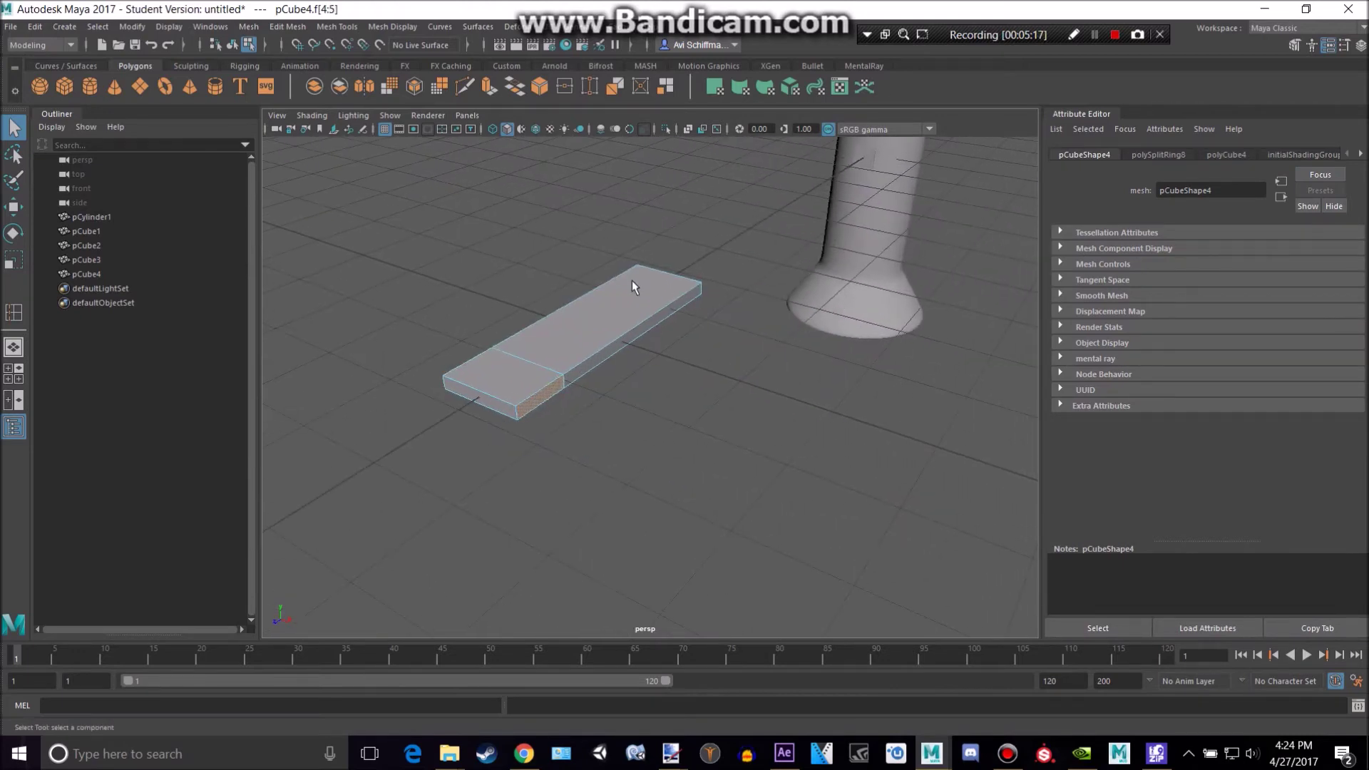
key(ctrl+e)
drag(579, 413, 480, 403)
Select the two vertical edges at the middle of the wide end and move them outward to make it rounder.
right_drag(432, 390, 404, 350)
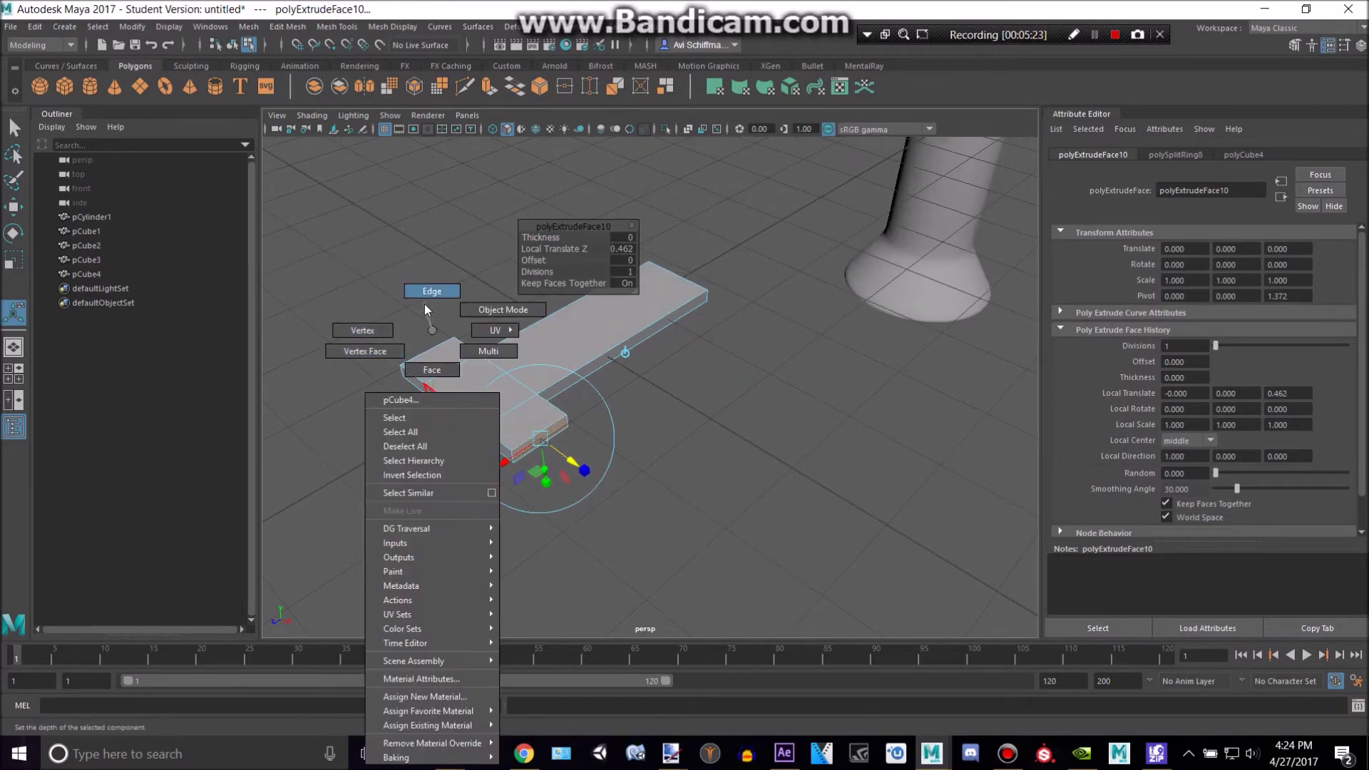
right_drag(425, 304, 425, 304)
click(426, 388)
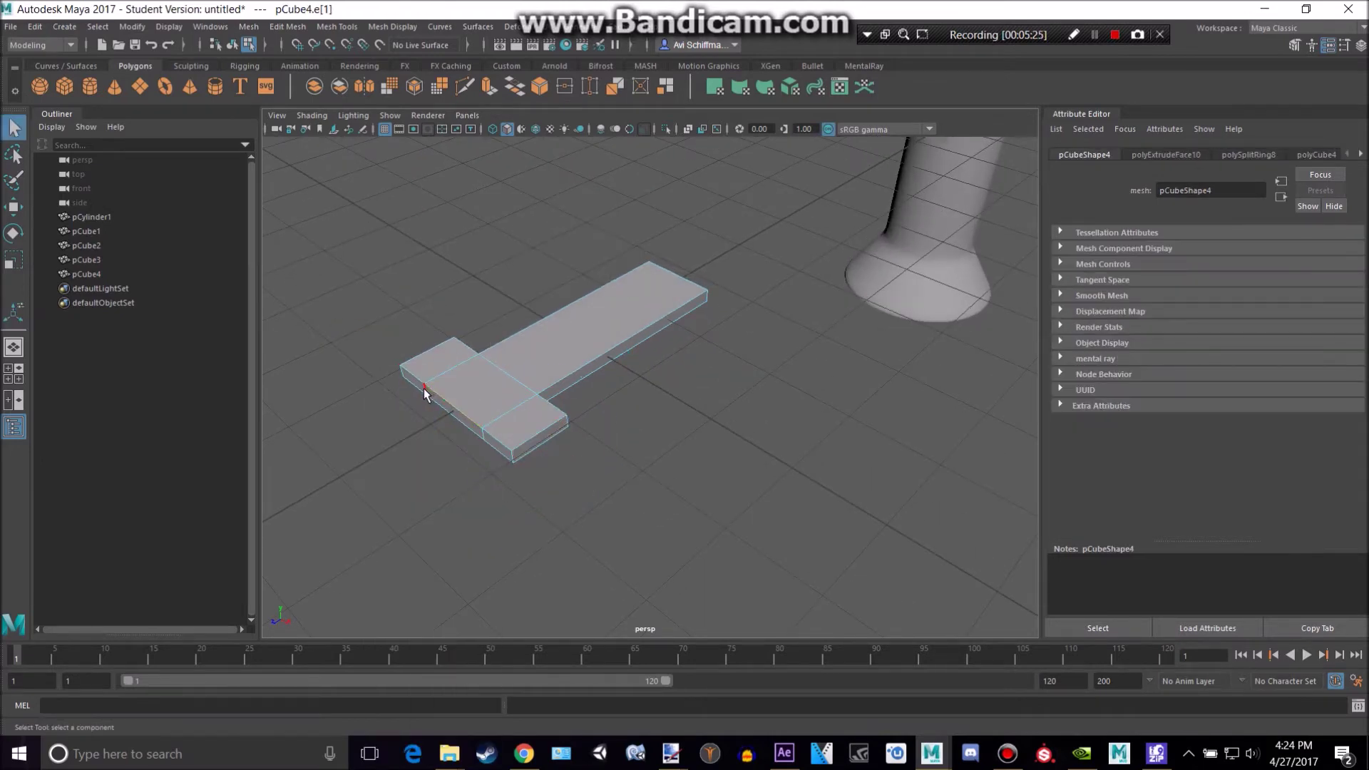
shift+click(482, 434)
key(w)
drag(414, 439, 489, 330)
Inspect the lamp head in smooth preview and return it to the unsmoothed display.
right_drag(490, 330, 540, 300)
key(3)
click(495, 303)
alt+drag(495, 303, 517, 286)
click(520, 311)
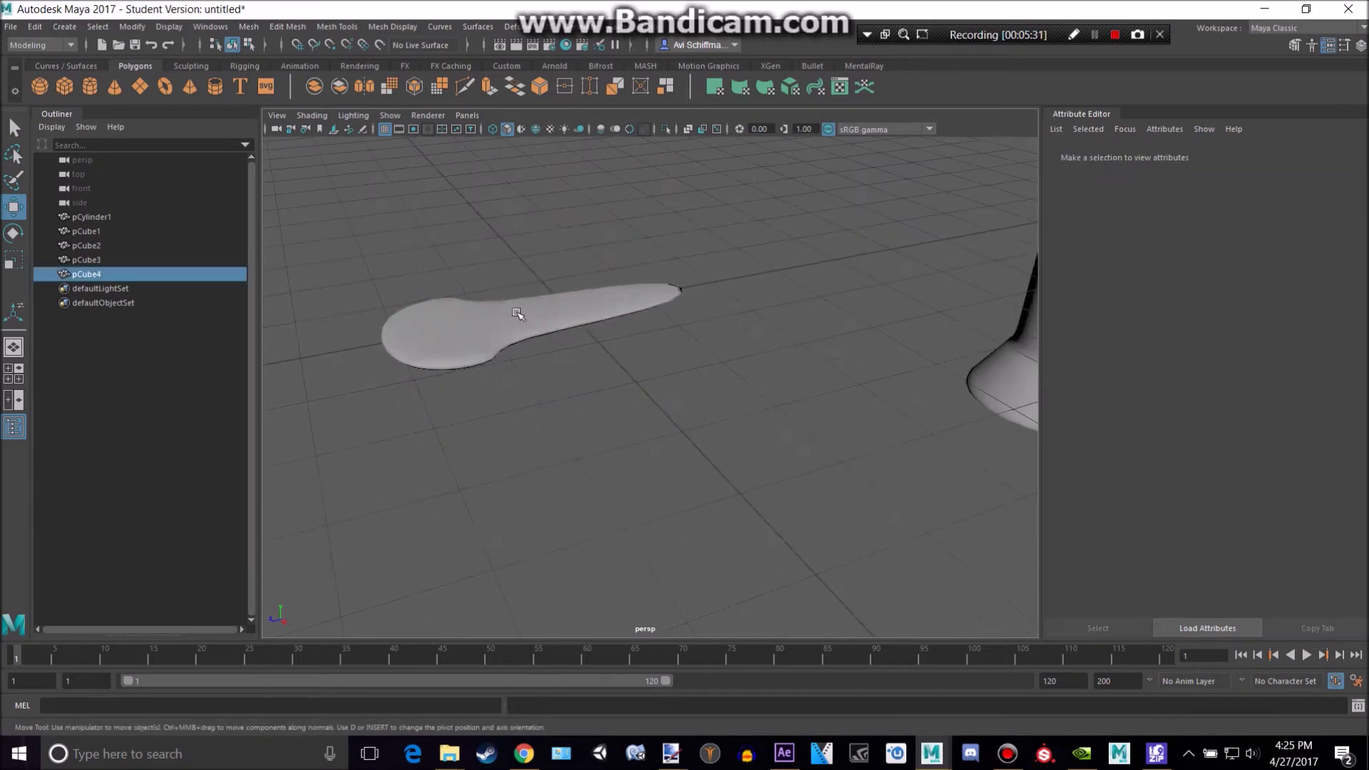
key(1)
Thicken the lamp head's wide end by raising its middle top face and lowering its middle bottom face.
scroll(492, 301, up, 4)
alt+middle_drag(411, 271, 468, 330)
right_drag(412, 331, 411, 372)
click(404, 335)
scroll(479, 331, down, 4)
alt+drag(468, 305, 556, 295)
click(561, 287)
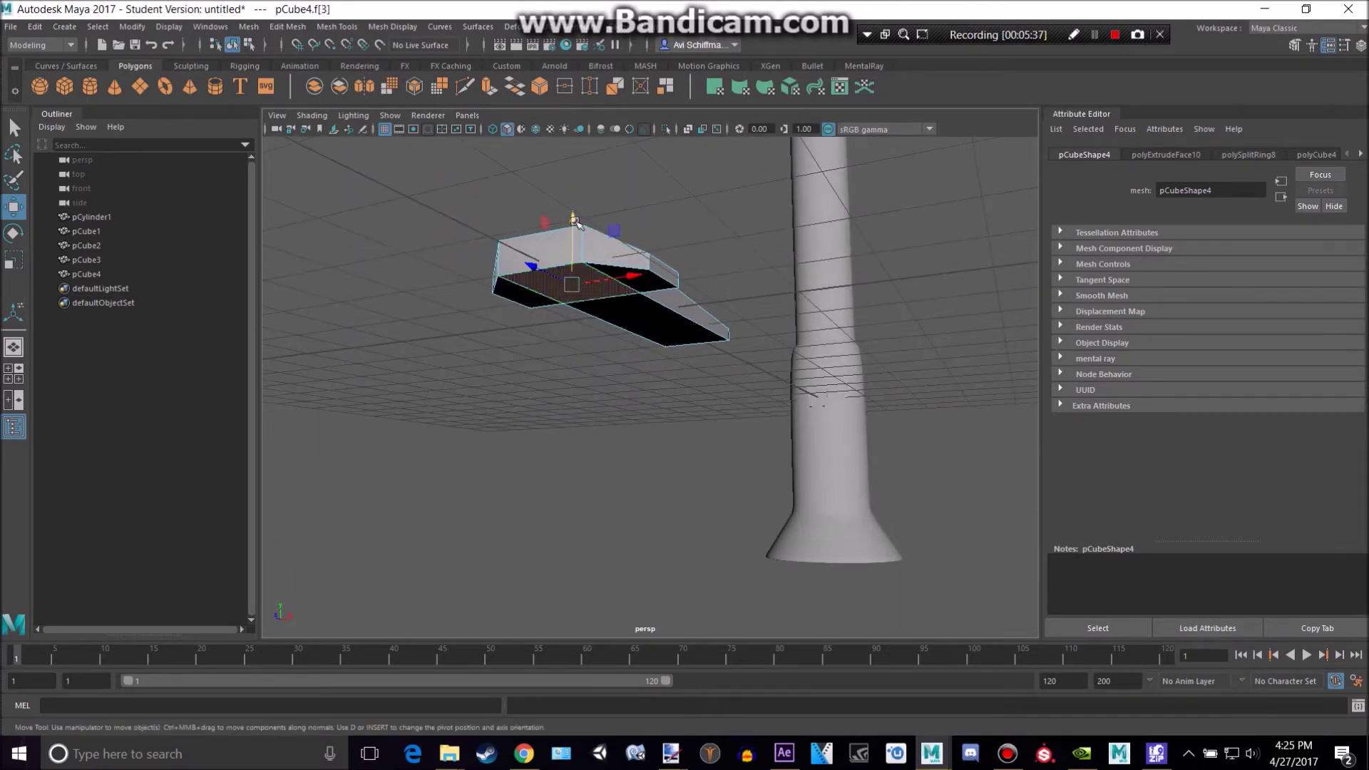
drag(573, 222, 573, 237)
Inspect the thickened lamp head in smooth preview and compare its shape with the reference photo.
alt+drag(694, 265, 596, 279)
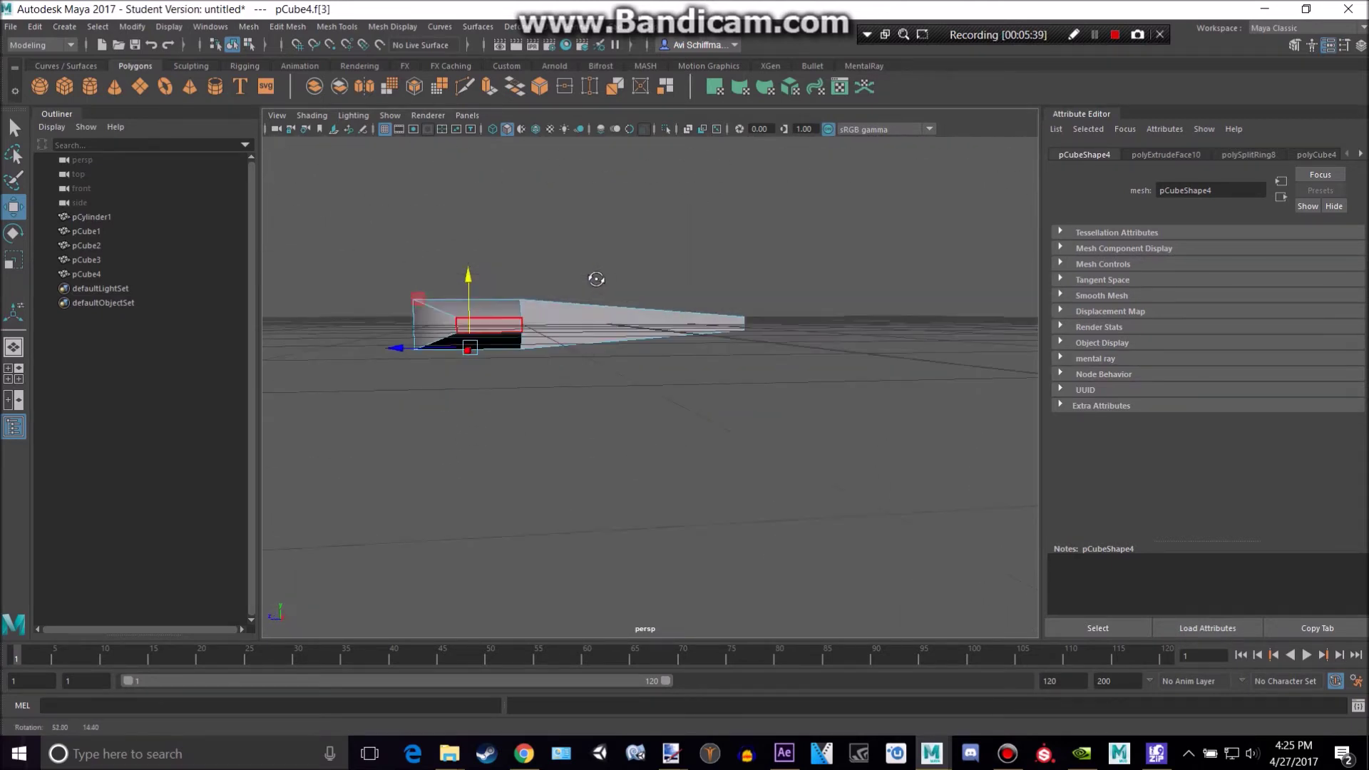
right_drag(566, 324, 611, 278)
key(3)
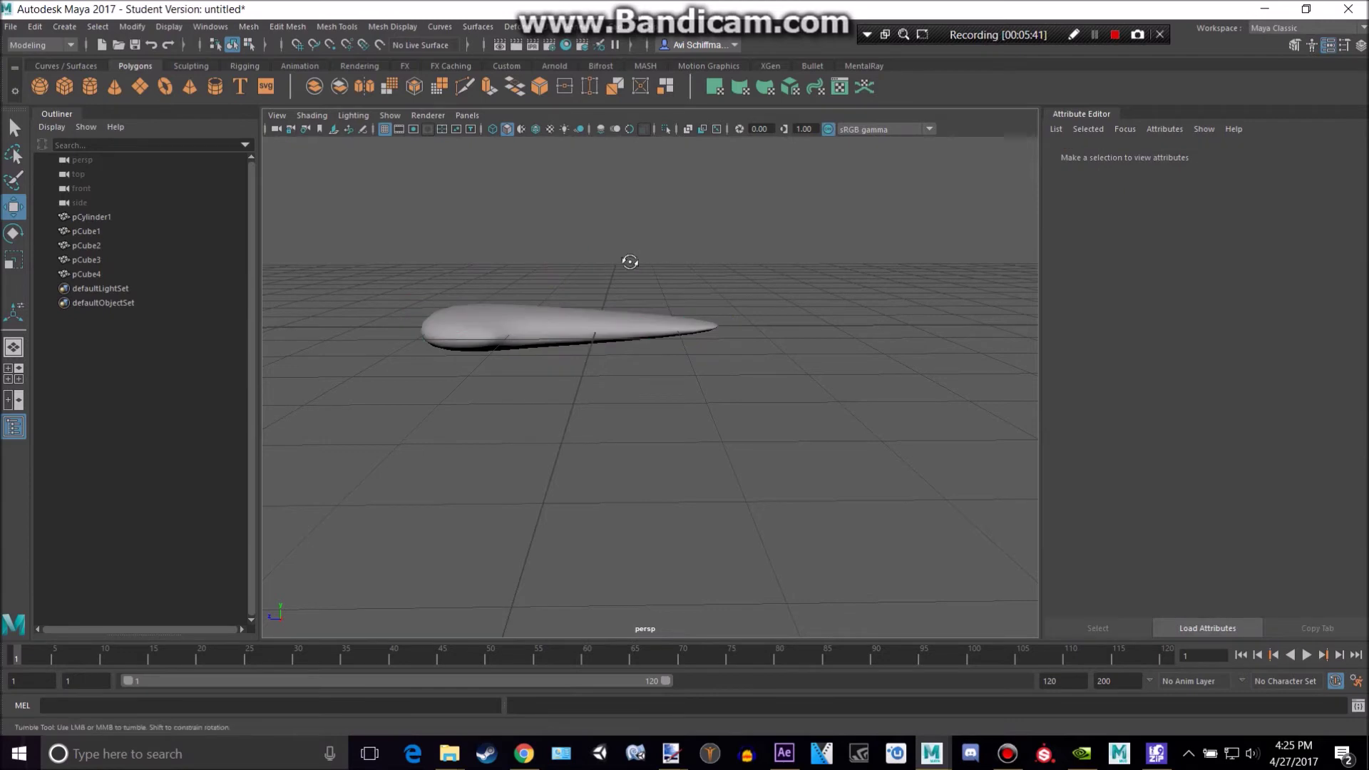
alt+drag(626, 263, 662, 314)
key(1)
key(alt+Tab)
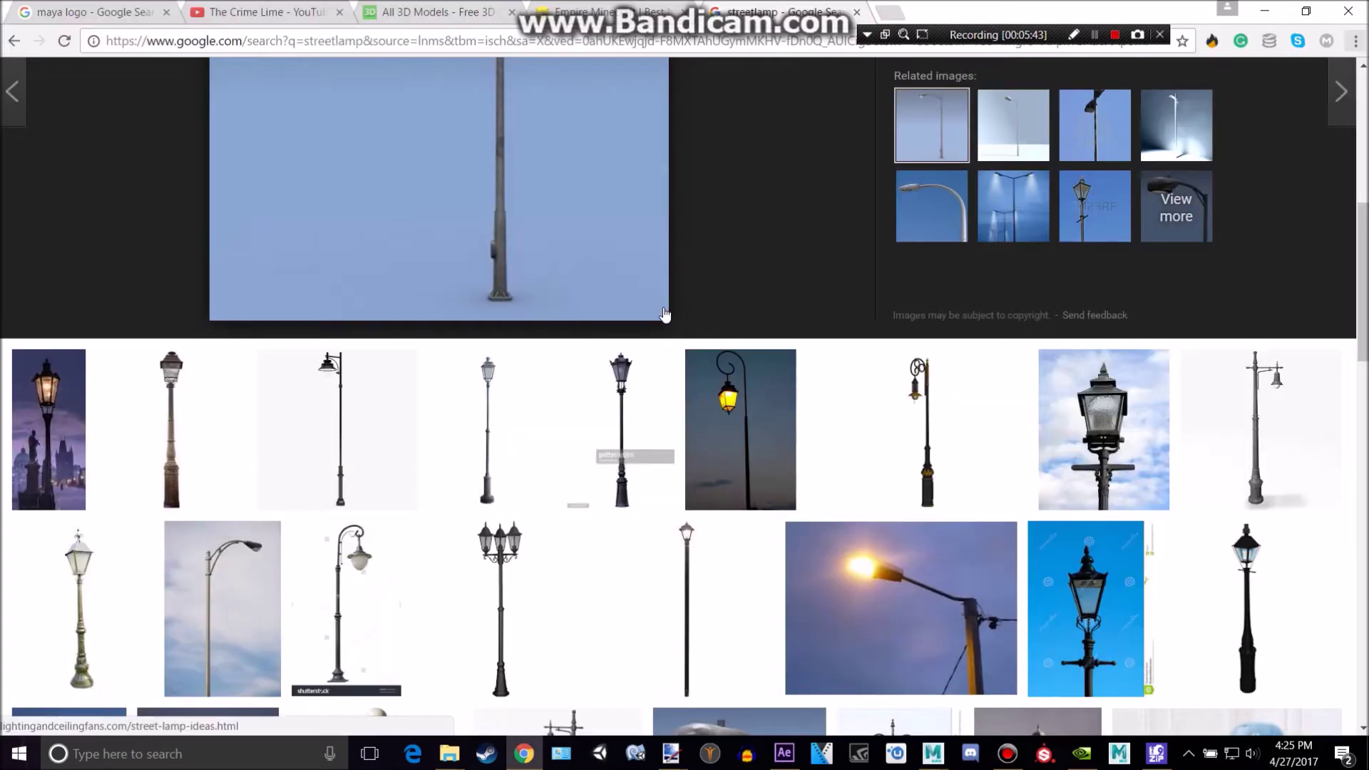
scroll(577, 310, up, 5)
key(alt+Tab)
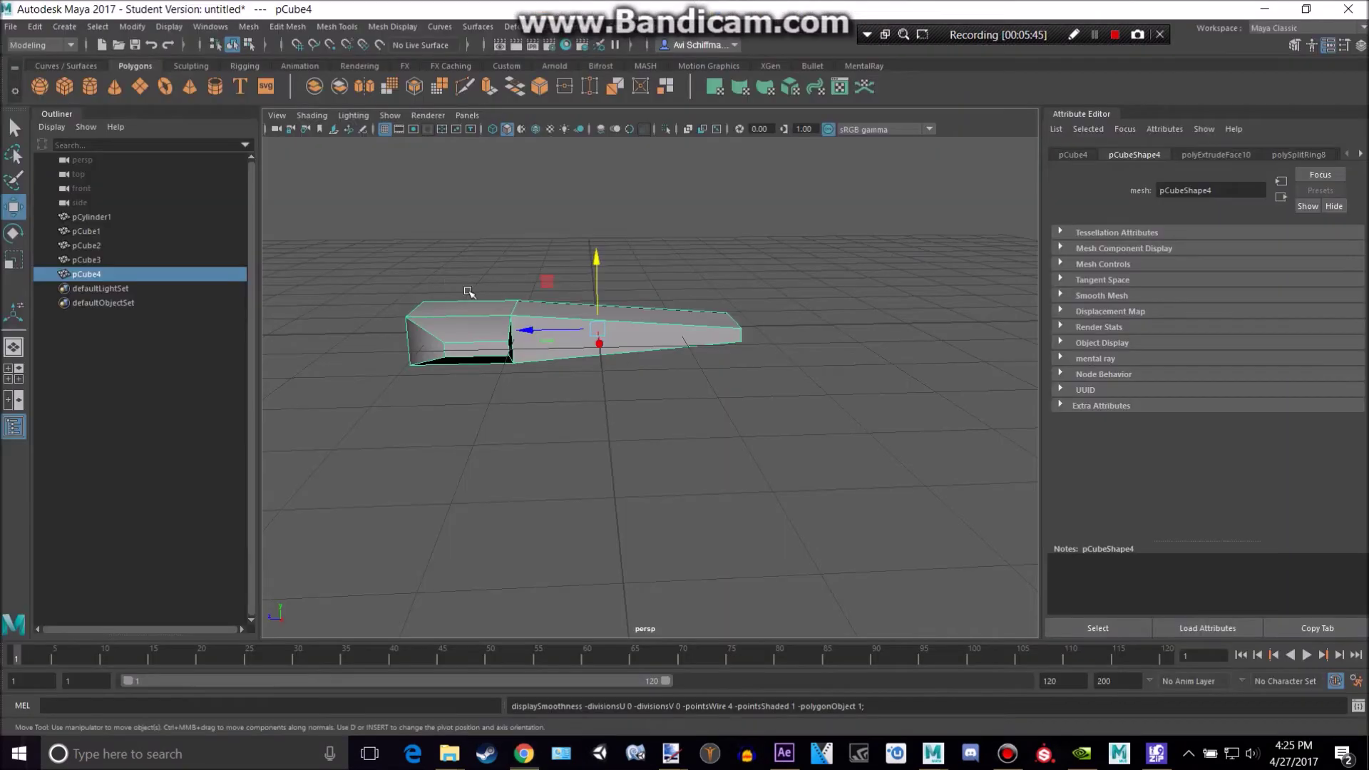
Add one level of divisions to the lamp head's faces and display it in smooth preview.
scroll(470, 294, up, 4)
alt+drag(471, 293, 560, 342)
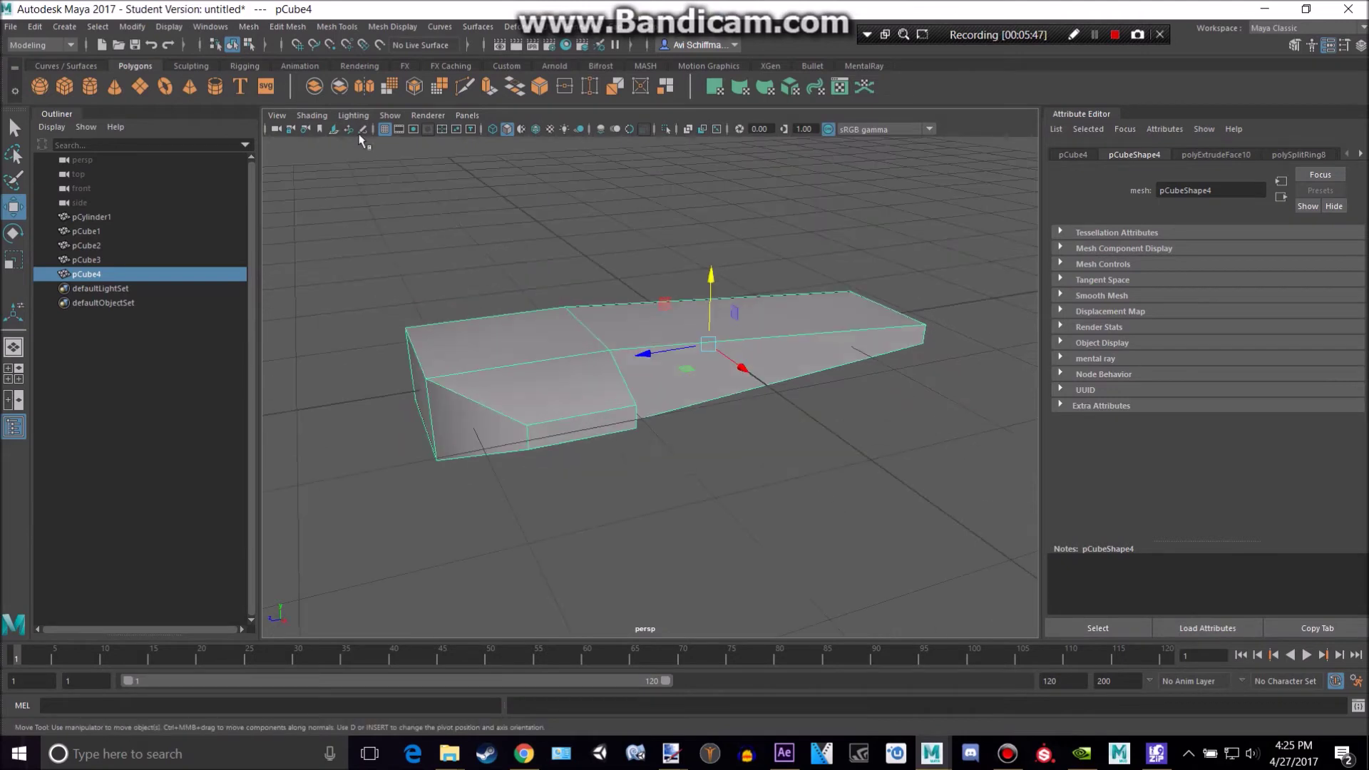
click(288, 26)
click(324, 63)
scroll(644, 362, down, 3)
key(3)
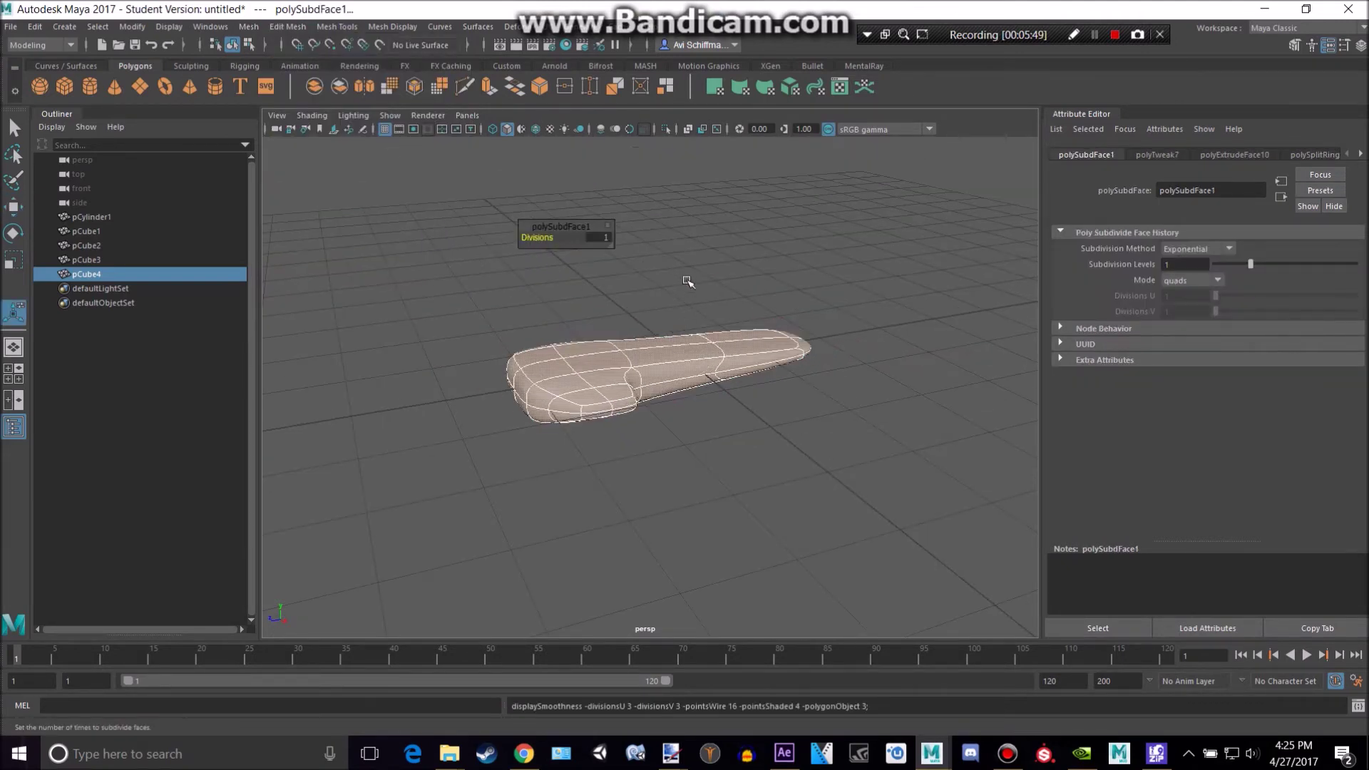
click(667, 260)
alt+drag(667, 260, 629, 314)
click(641, 417)
Reposition the vertices at the lamp head's narrow tip and the vertex loop behind it lengthwise along Z.
scroll(671, 378, up, 3)
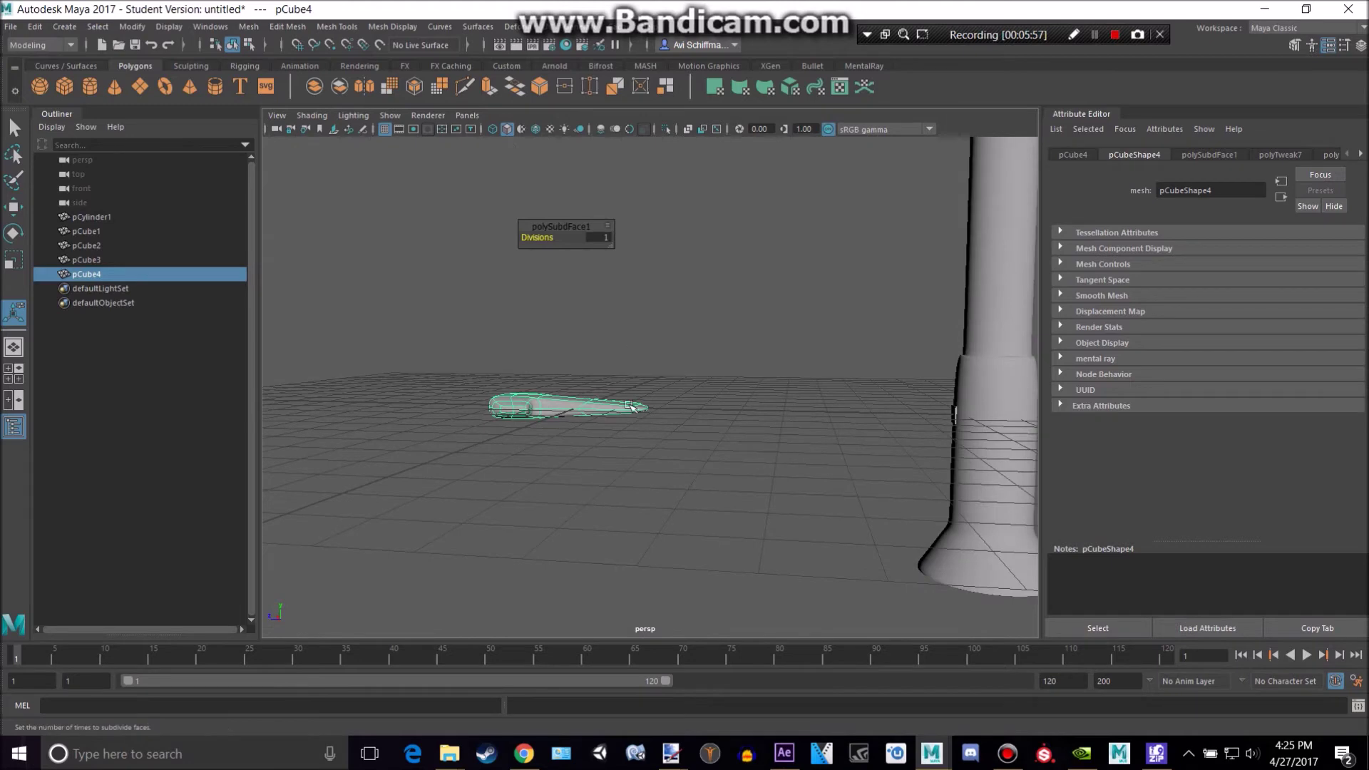
right_drag(627, 330, 571, 328)
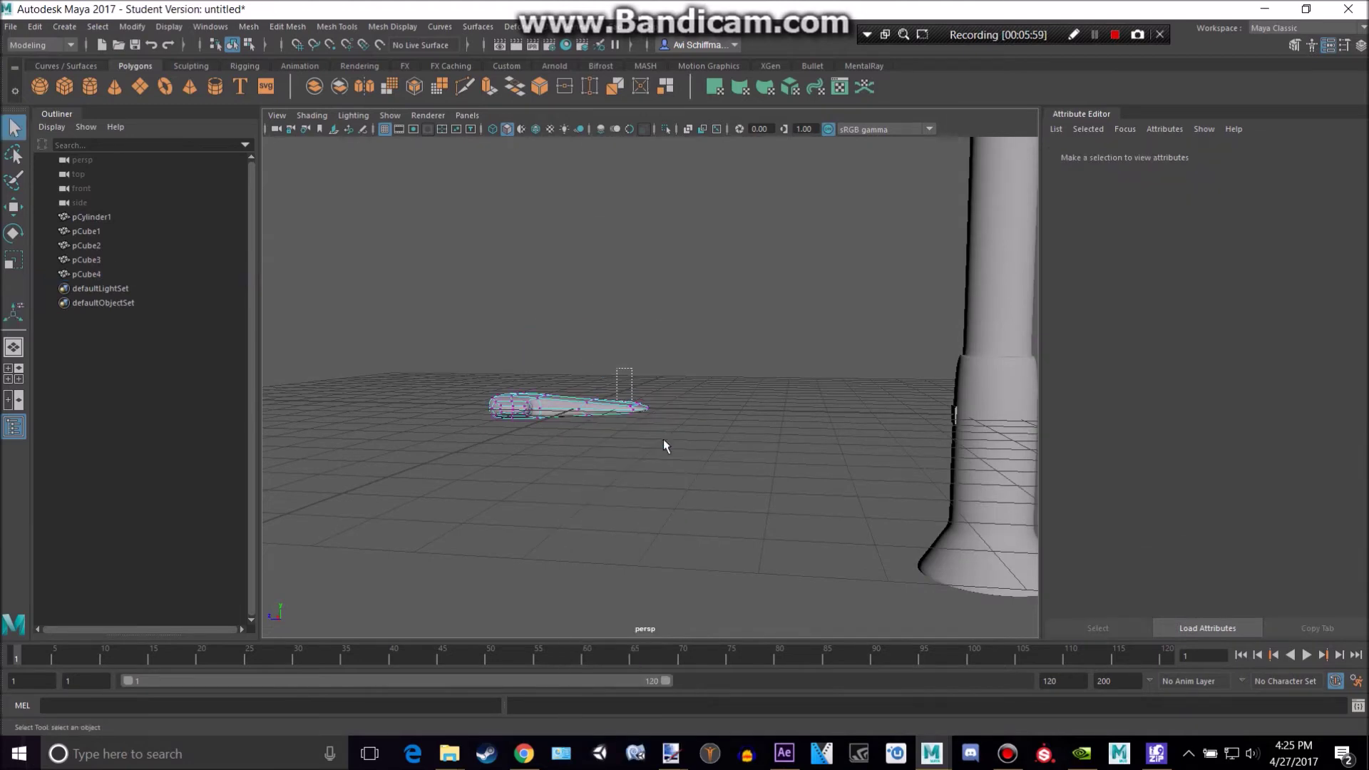
drag(664, 439, 672, 444)
scroll(692, 430, up, 5)
key(w)
drag(591, 426, 581, 395)
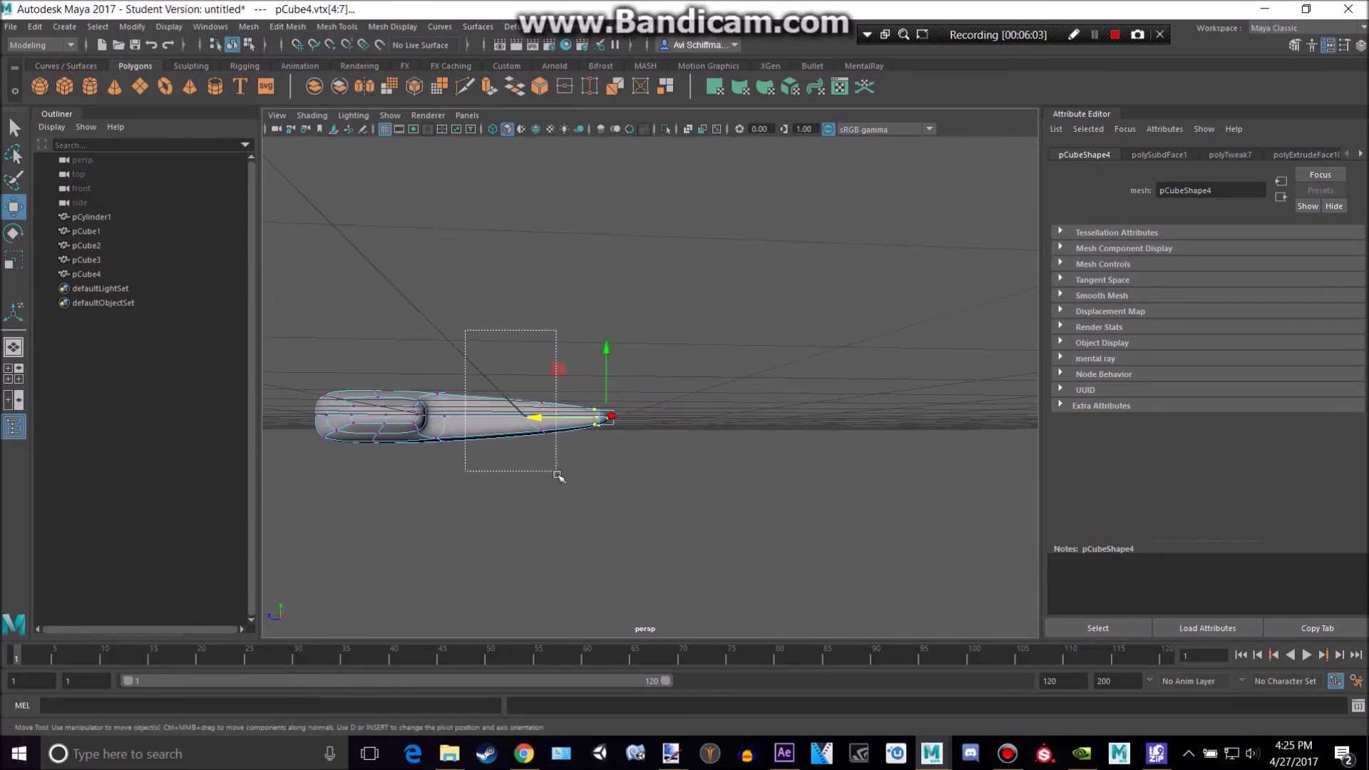
drag(558, 474, 558, 474)
drag(503, 417, 562, 470)
Pull the vertices of the narrow tip along Z toward the wide end and return to object mode.
alt+drag(597, 424, 575, 405)
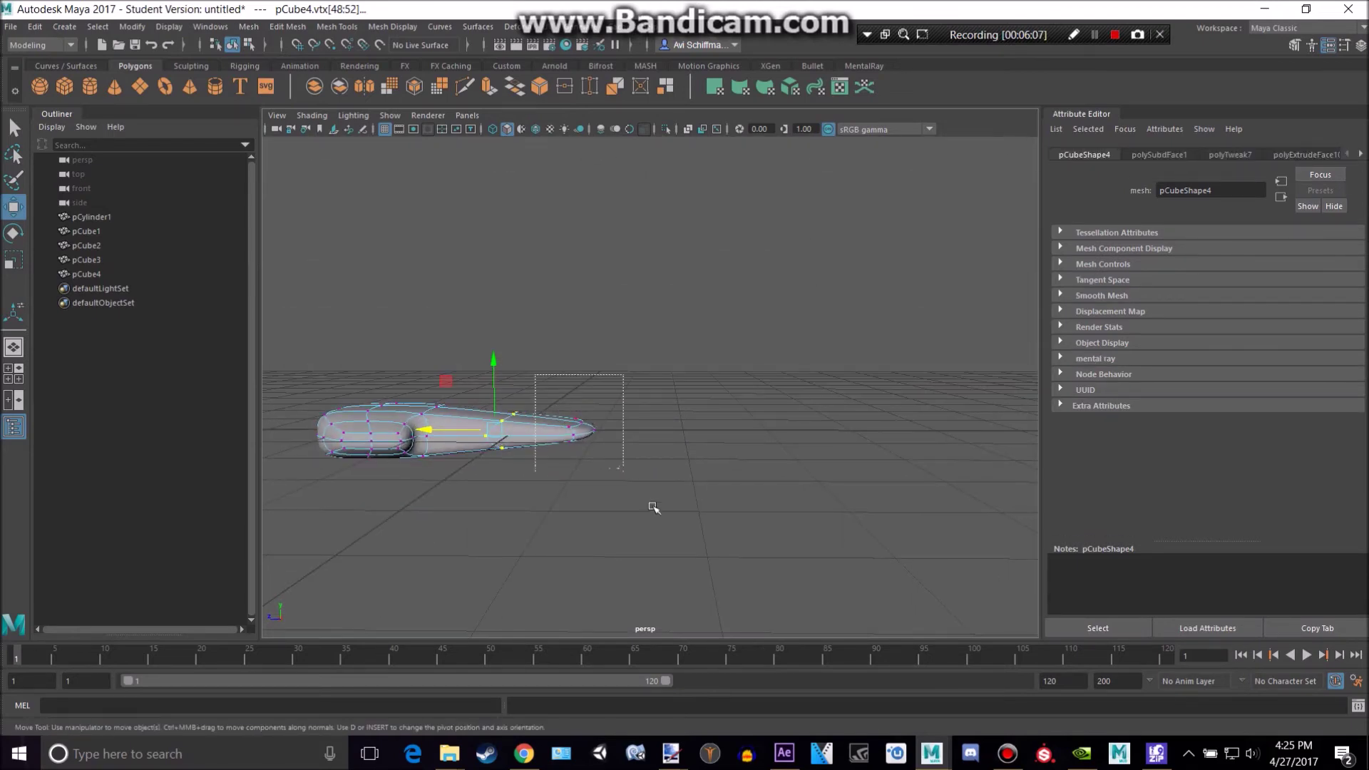
click(536, 427)
key(ctrl+z)
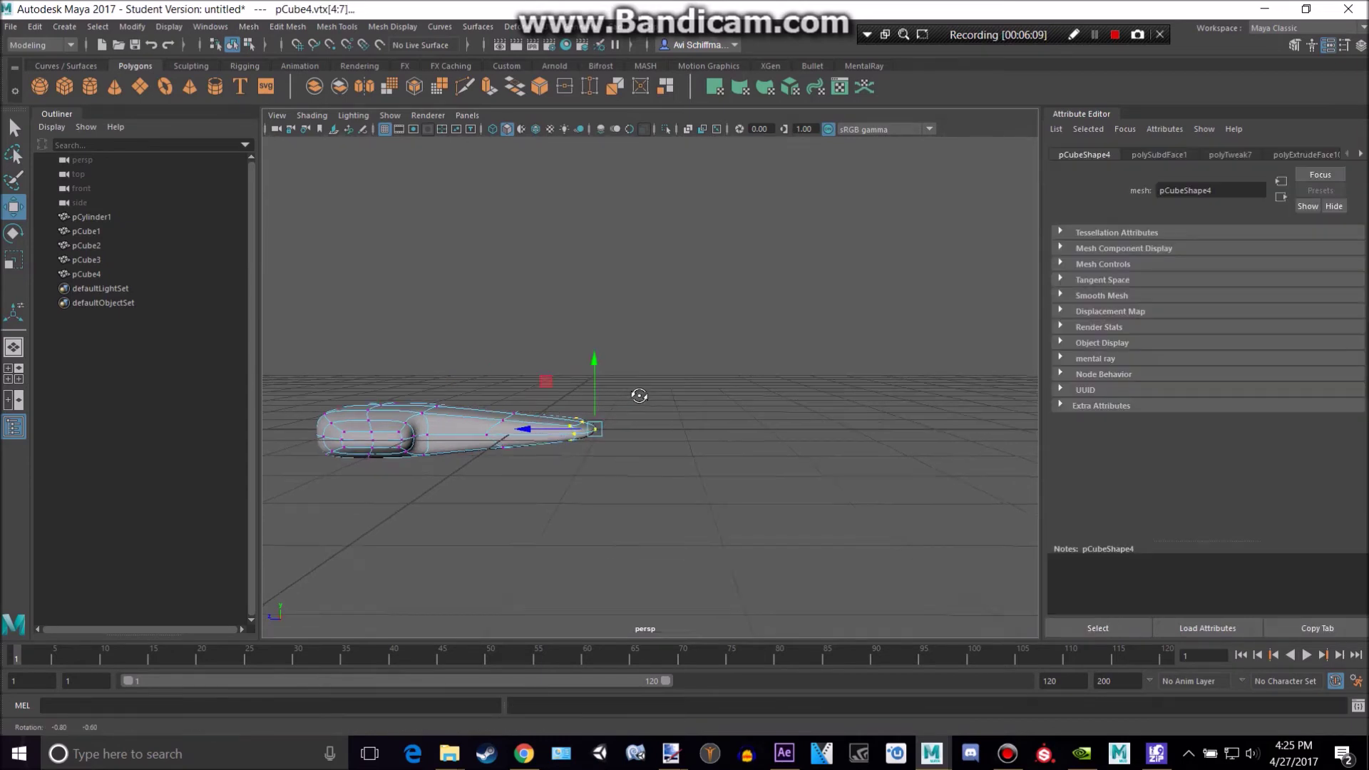
alt+drag(638, 395, 650, 390)
drag(557, 409, 534, 408)
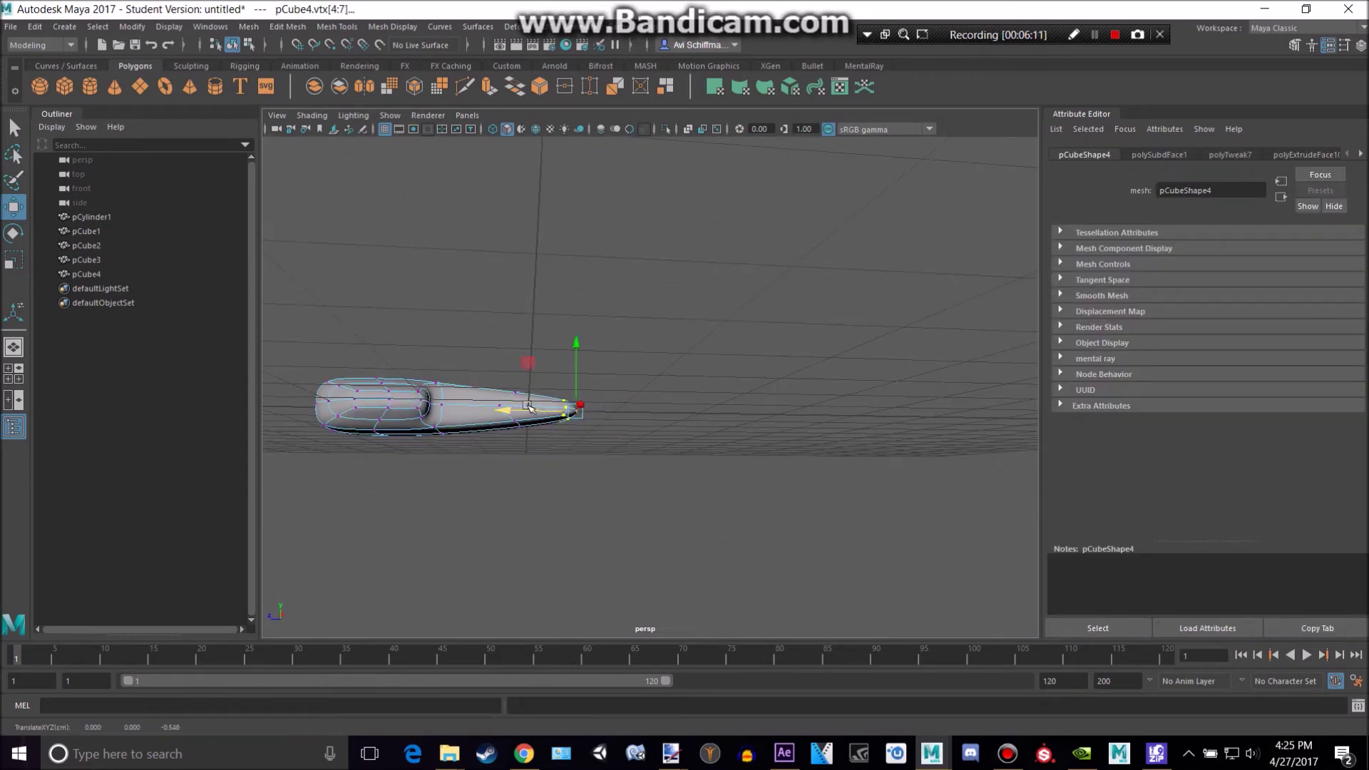
right_drag(526, 331, 603, 311)
click(582, 335)
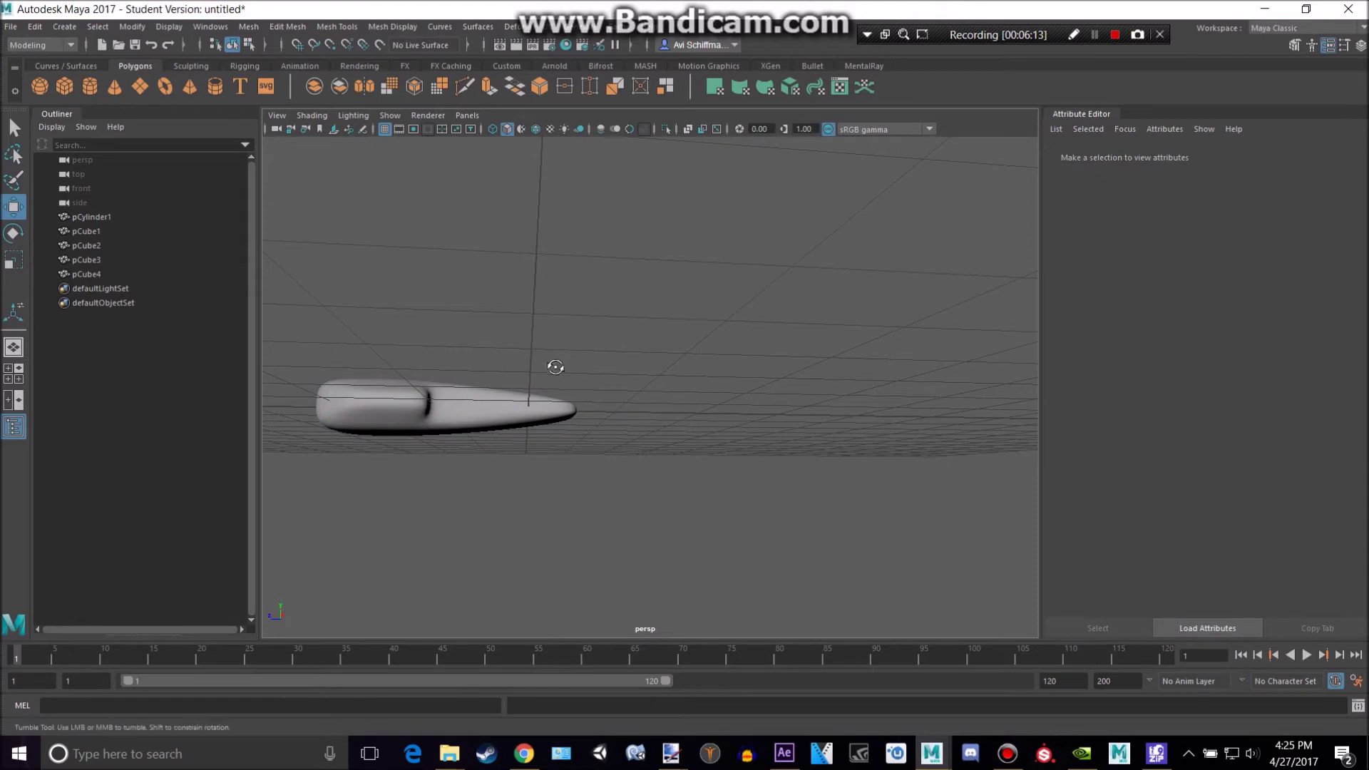
Raise the lamp head along Y and move it along Z to the free end of the pole's arm.
alt+drag(556, 368, 517, 410)
scroll(626, 385, down, 5)
alt+middle_drag(627, 385, 587, 429)
click(551, 445)
scroll(611, 349, down, 4)
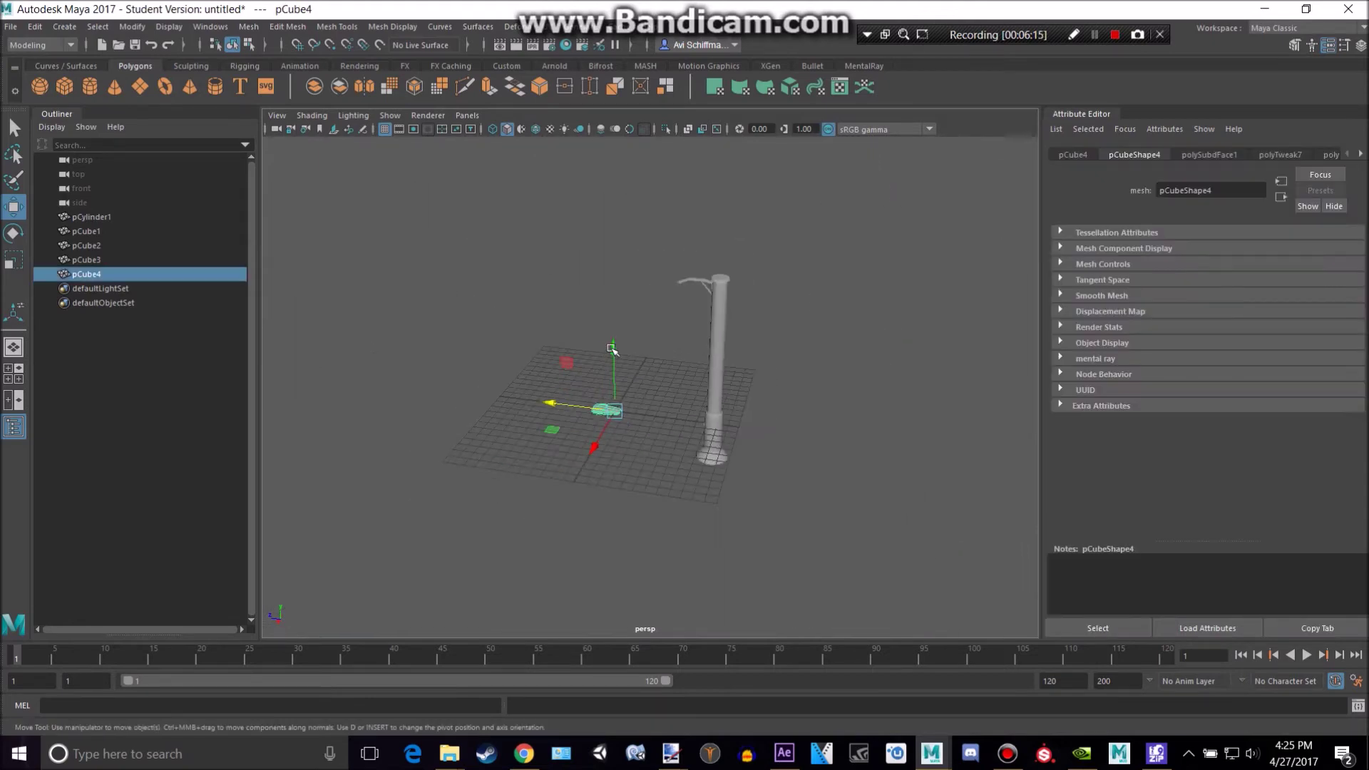
drag(618, 348, 643, 225)
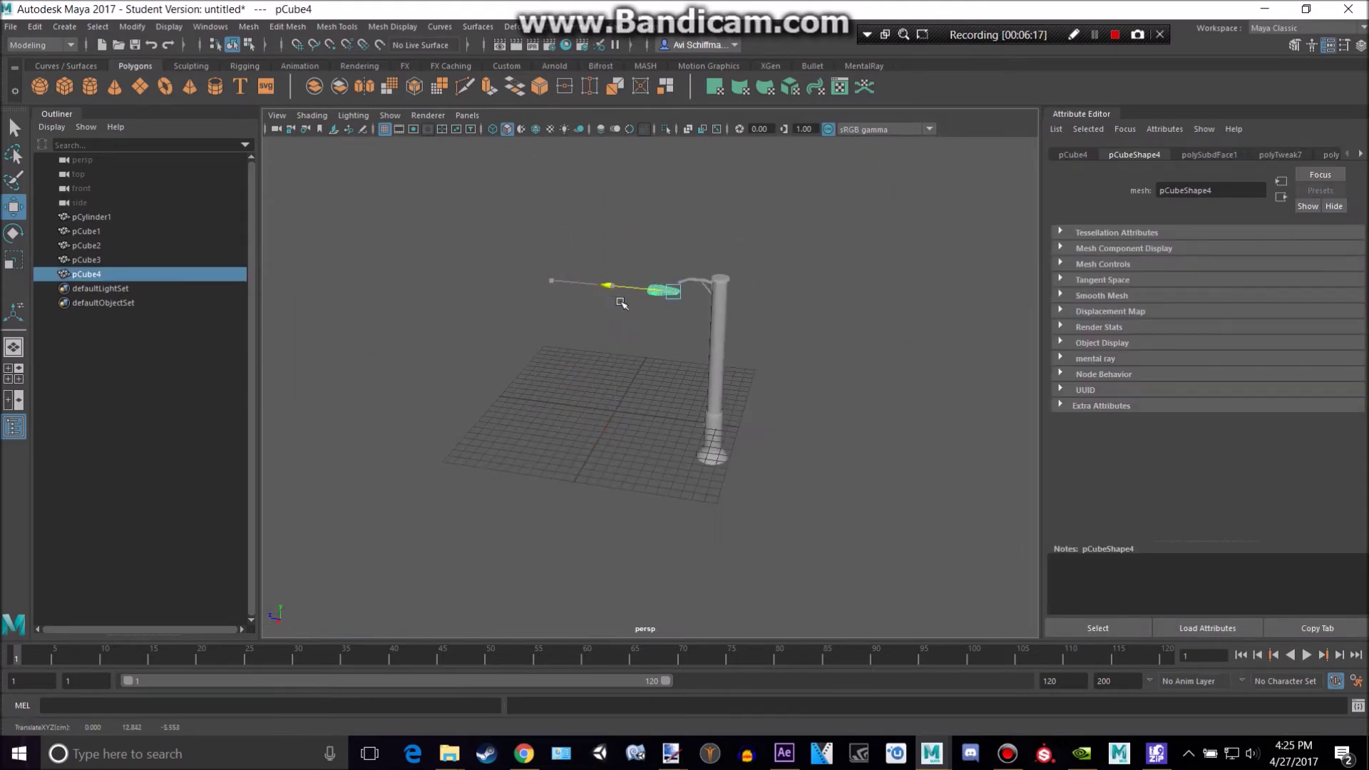
key(f)
drag(621, 303, 801, 246)
Scale the lamp head uniformly to suit the arm and shift its narrow tip against the arm's end.
scroll(892, 355, down, 5)
alt+drag(840, 394, 649, 339)
click(827, 369)
click(679, 340)
key(e)
key(r)
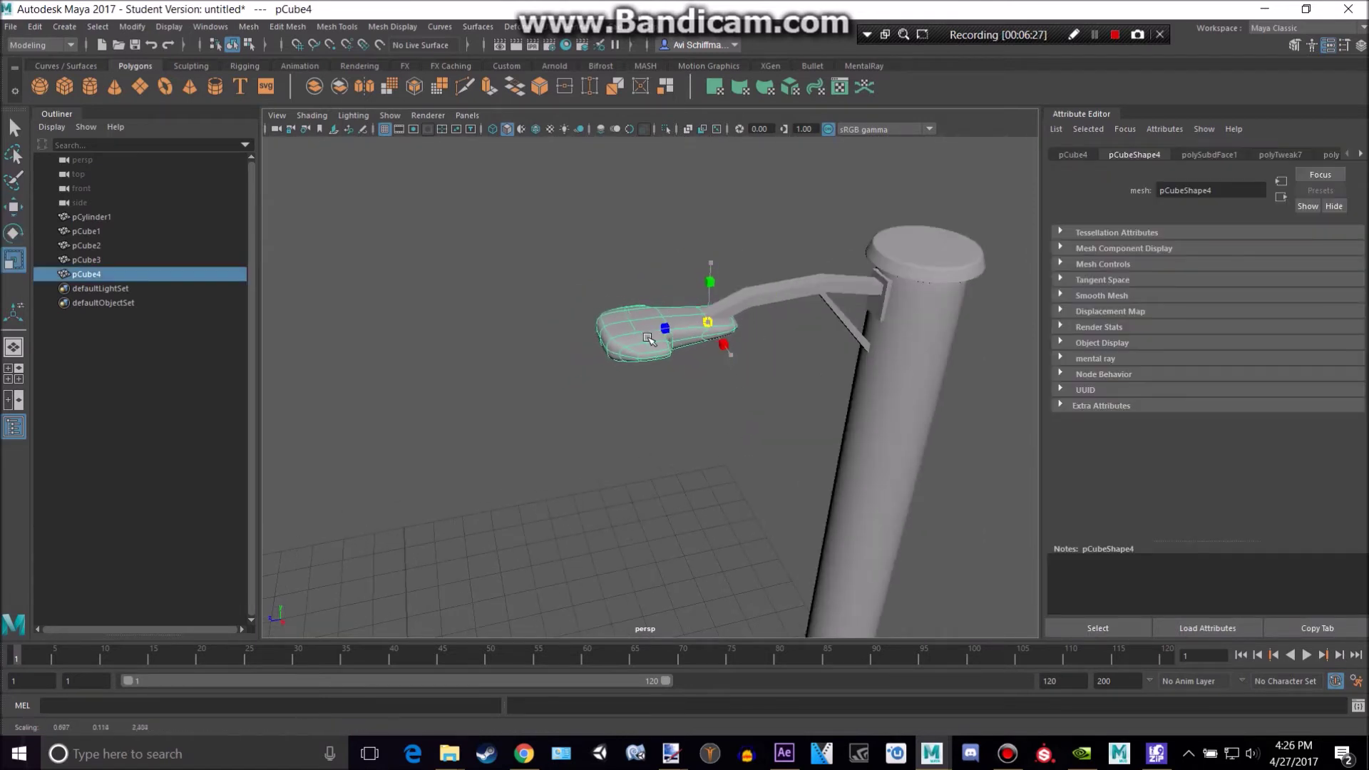
scroll(625, 344, up, 5)
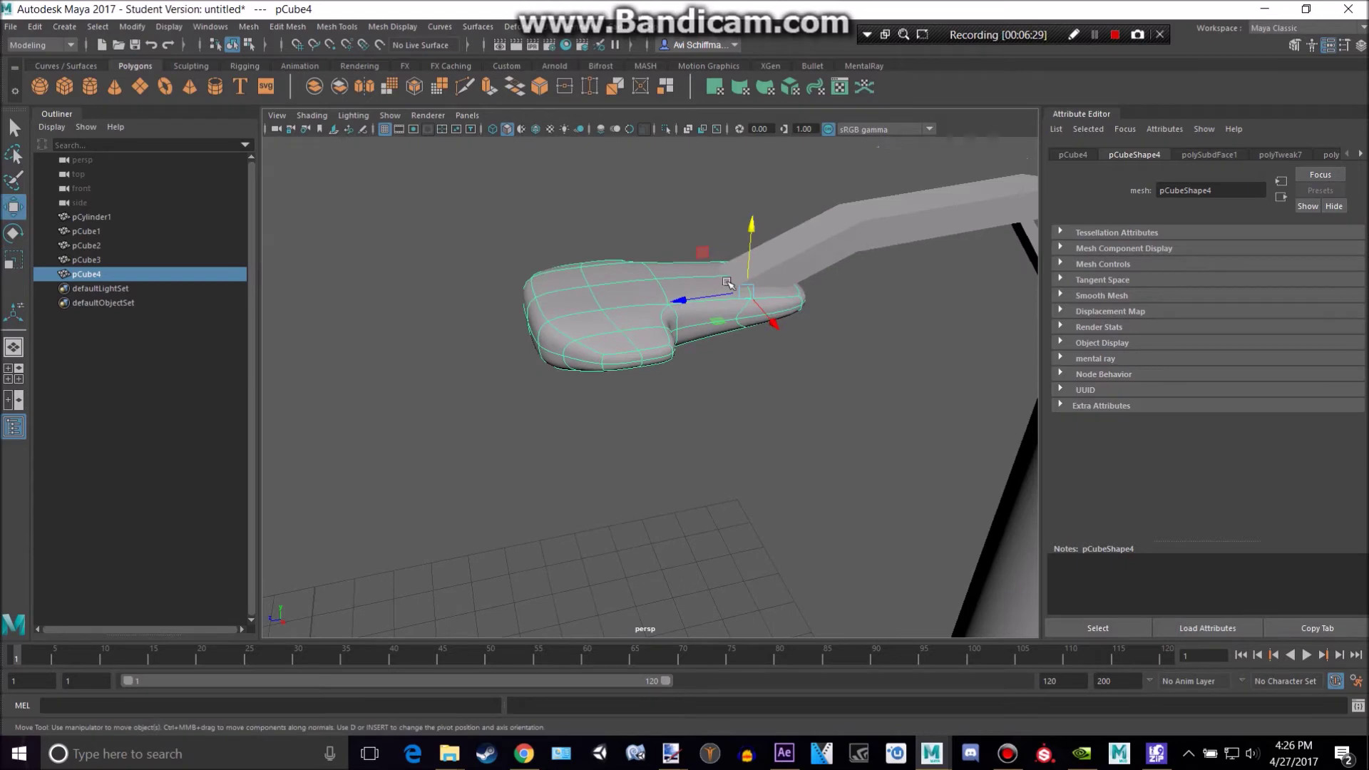
drag(743, 291, 755, 292)
Compare the lamp head with the reference photo and enlarge it uniformly in proportion to the arm.
key(alt+Tab)
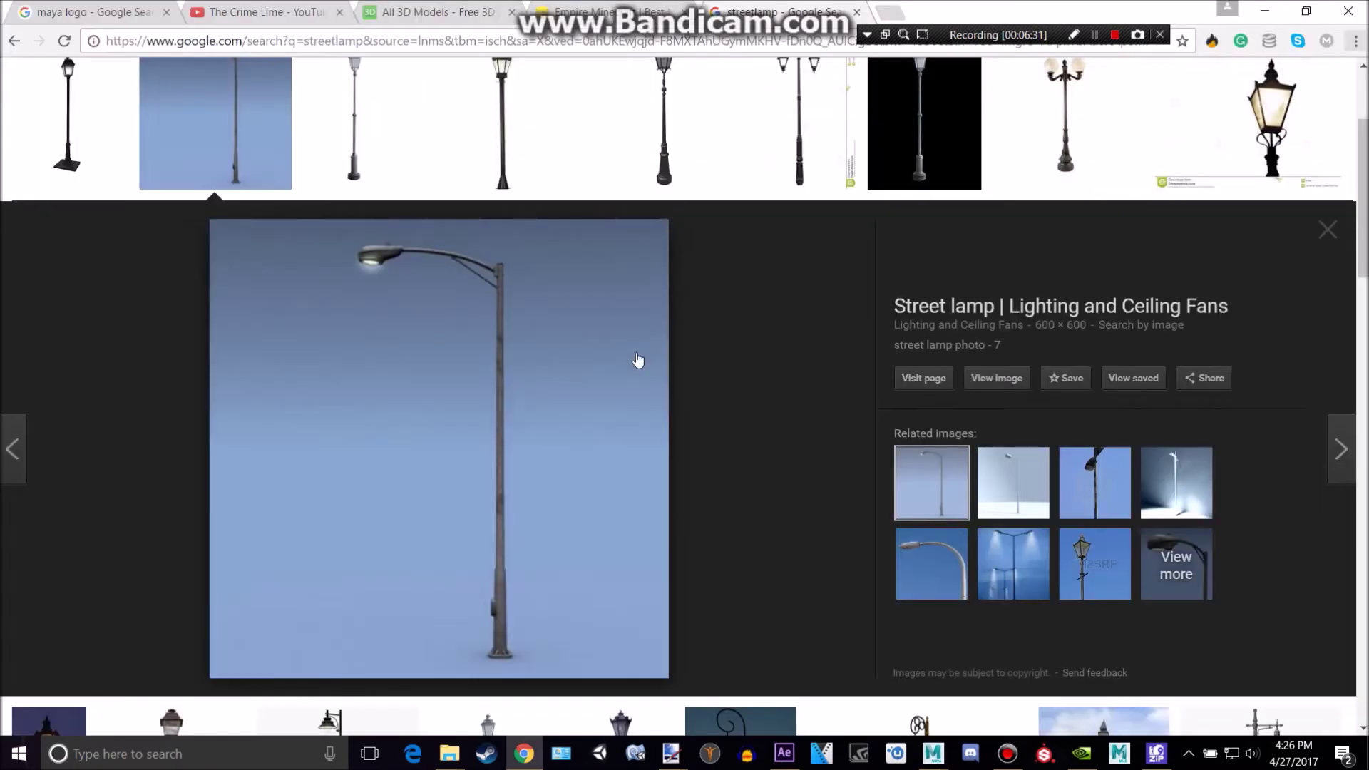
key(alt+Tab)
drag(752, 309, 781, 292)
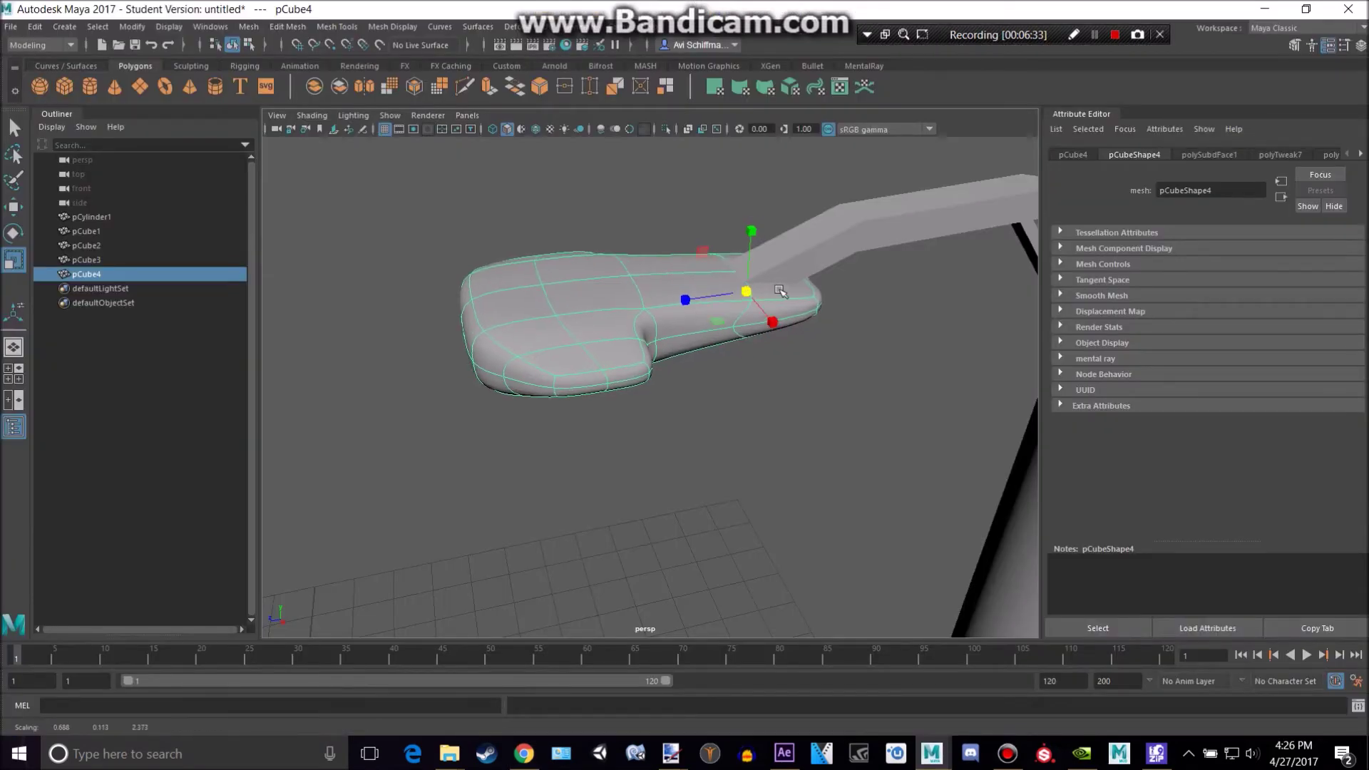
key(w)
scroll(934, 378, down, 5)
alt+drag(877, 408, 758, 465)
click(771, 402)
scroll(771, 430, down, 5)
scroll(759, 464, up, 5)
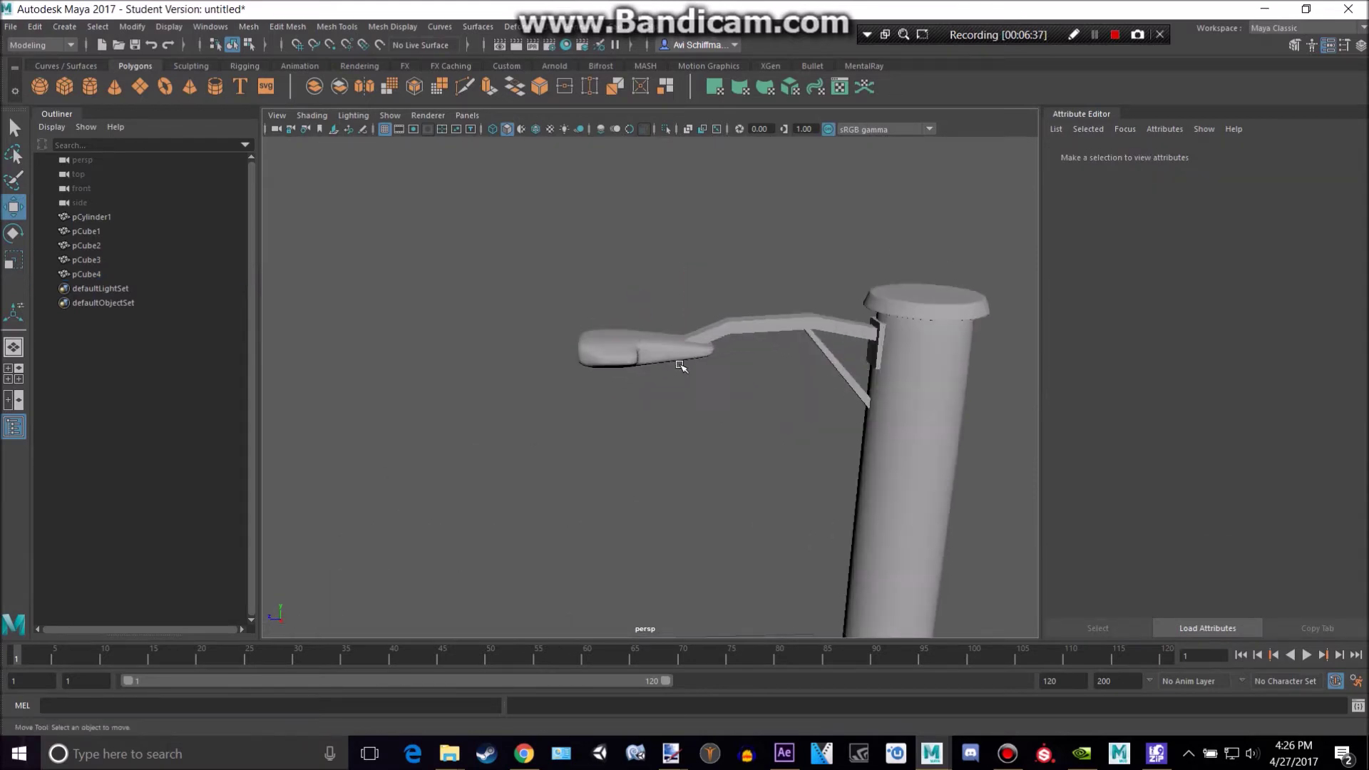
Rotate the lamp head about 5 degrees around X so its wide end tilts downward.
click(634, 338)
key(alt+Tab)
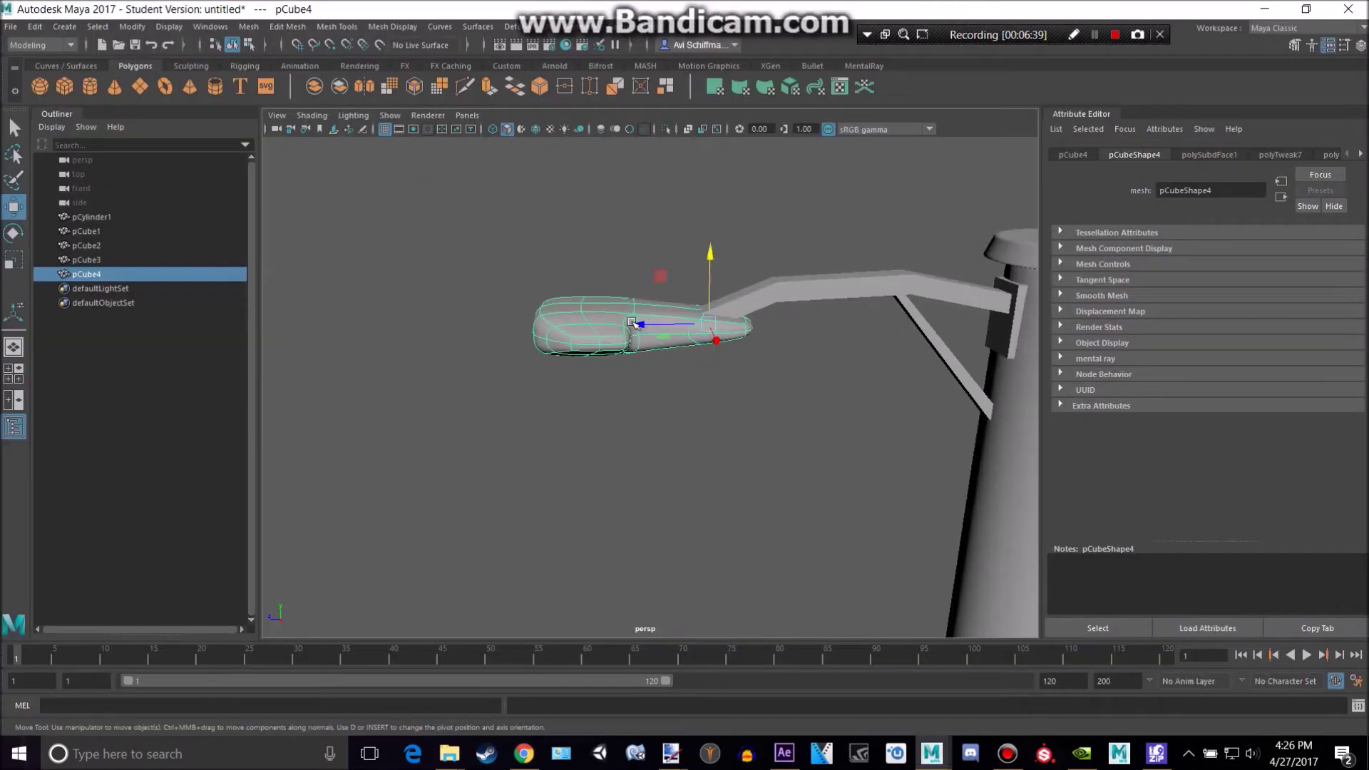
key(e)
drag(639, 301, 637, 305)
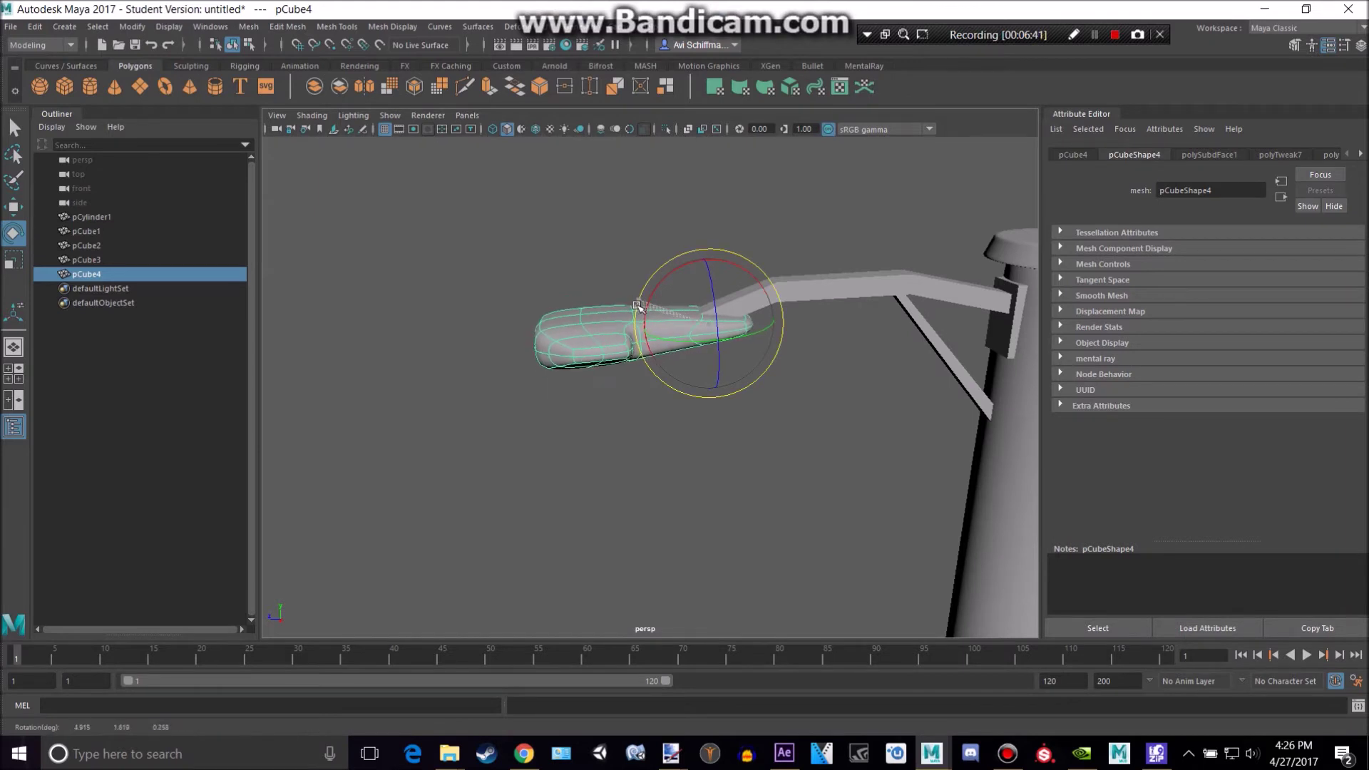
alt+drag(573, 385, 586, 308)
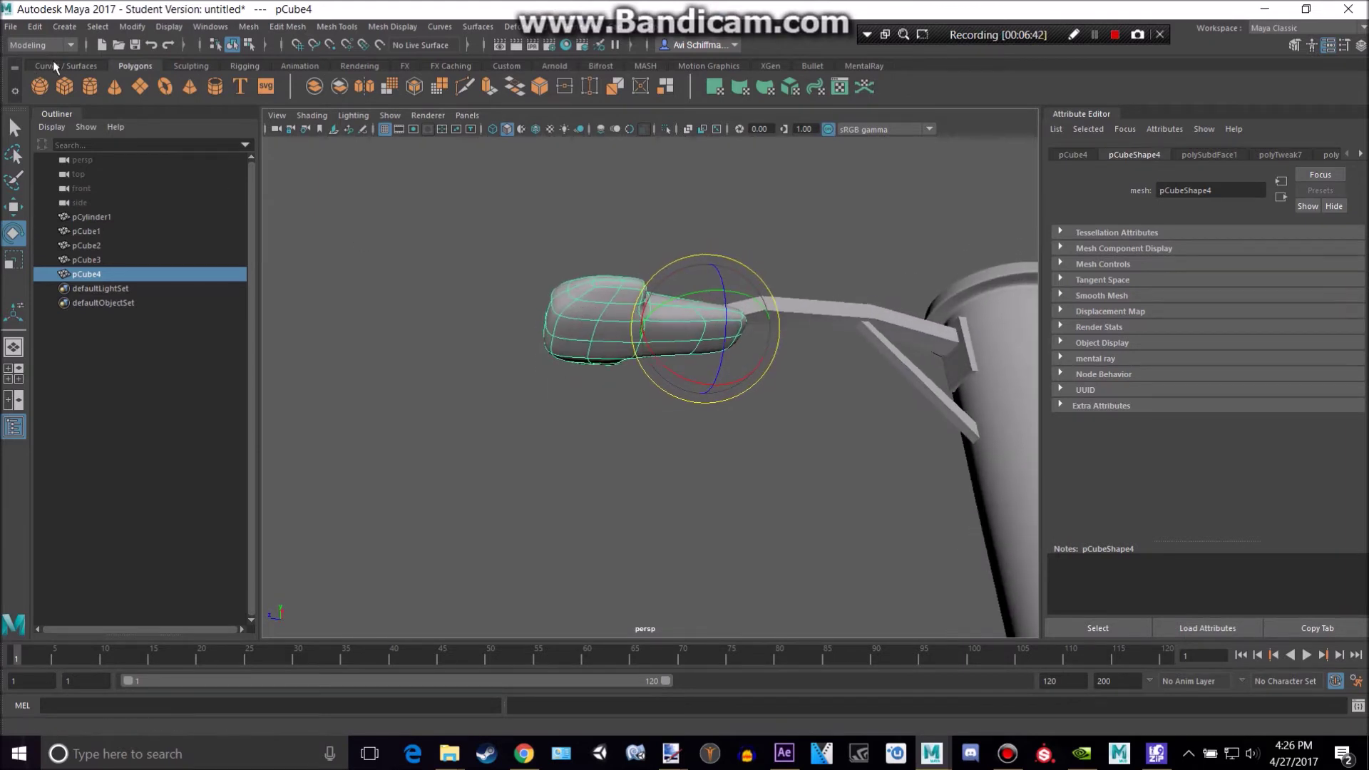
Create a polygon cylinder and move it along Z and up to just below the lamp head.
click(87, 87)
alt+drag(633, 419, 799, 573)
key(w)
alt+drag(580, 520, 592, 553)
drag(479, 526, 564, 526)
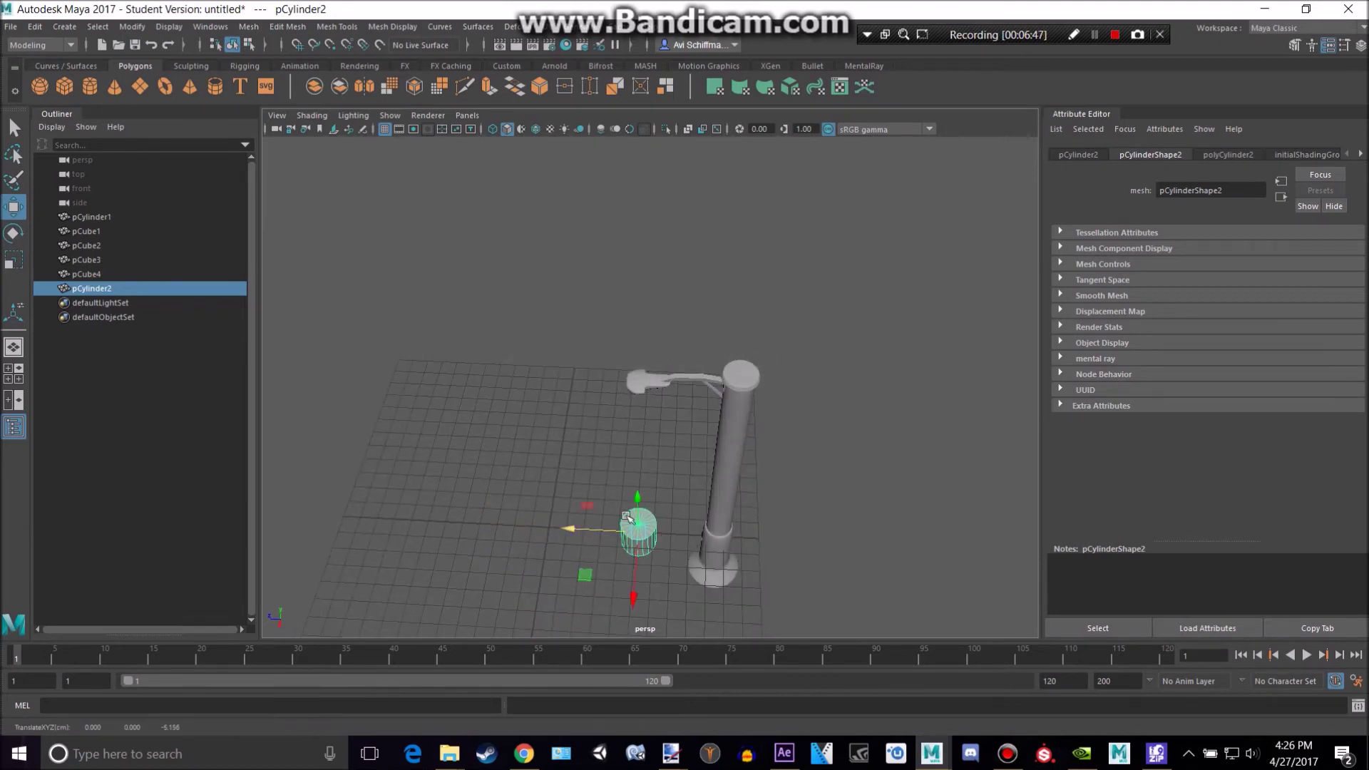
drag(634, 493, 644, 343)
Scale the new cylinder down and flatten it into a disc about 0.29 wide and 0.1 high.
key(f)
alt+drag(710, 378, 750, 365)
key(r)
drag(650, 388, 468, 378)
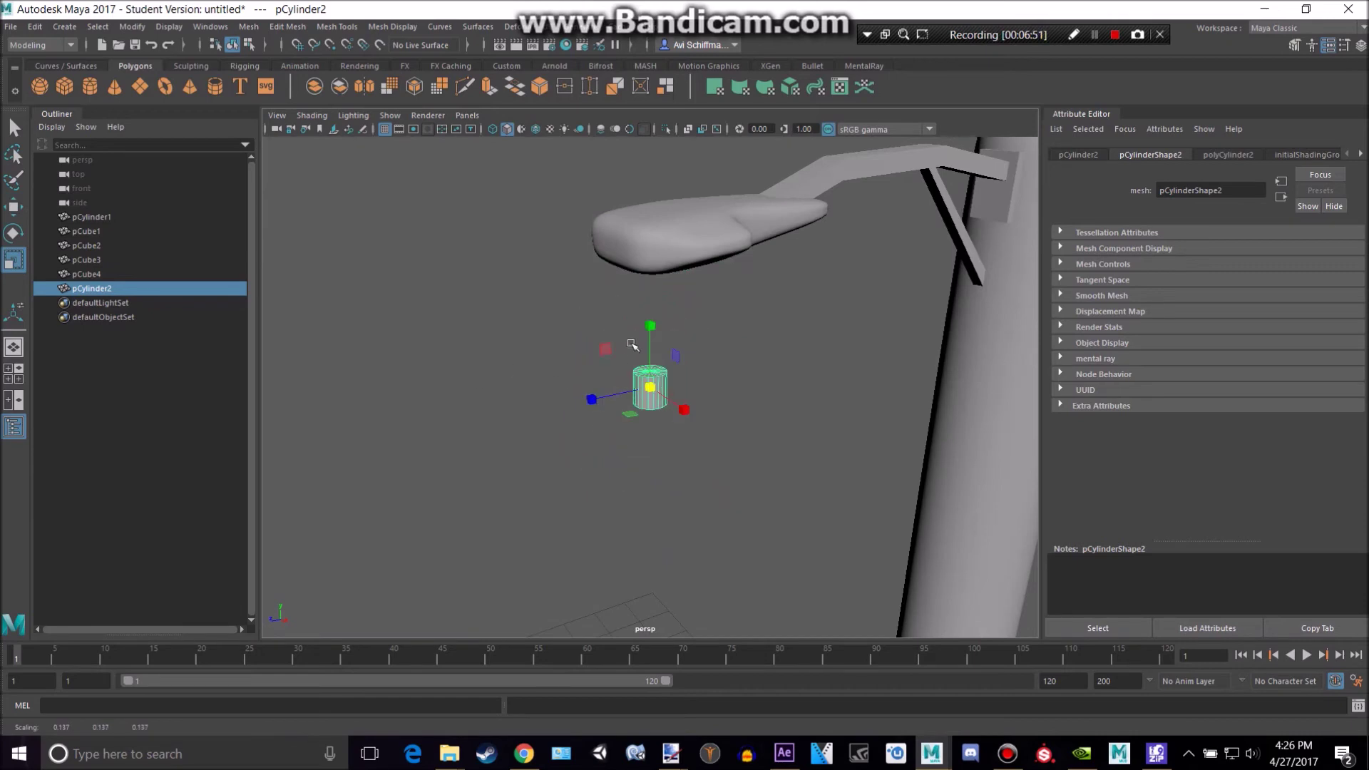
mouse_move(652, 397)
mouse_down()
mouse_move(653, 320)
mouse_move(655, 370)
mouse_up()
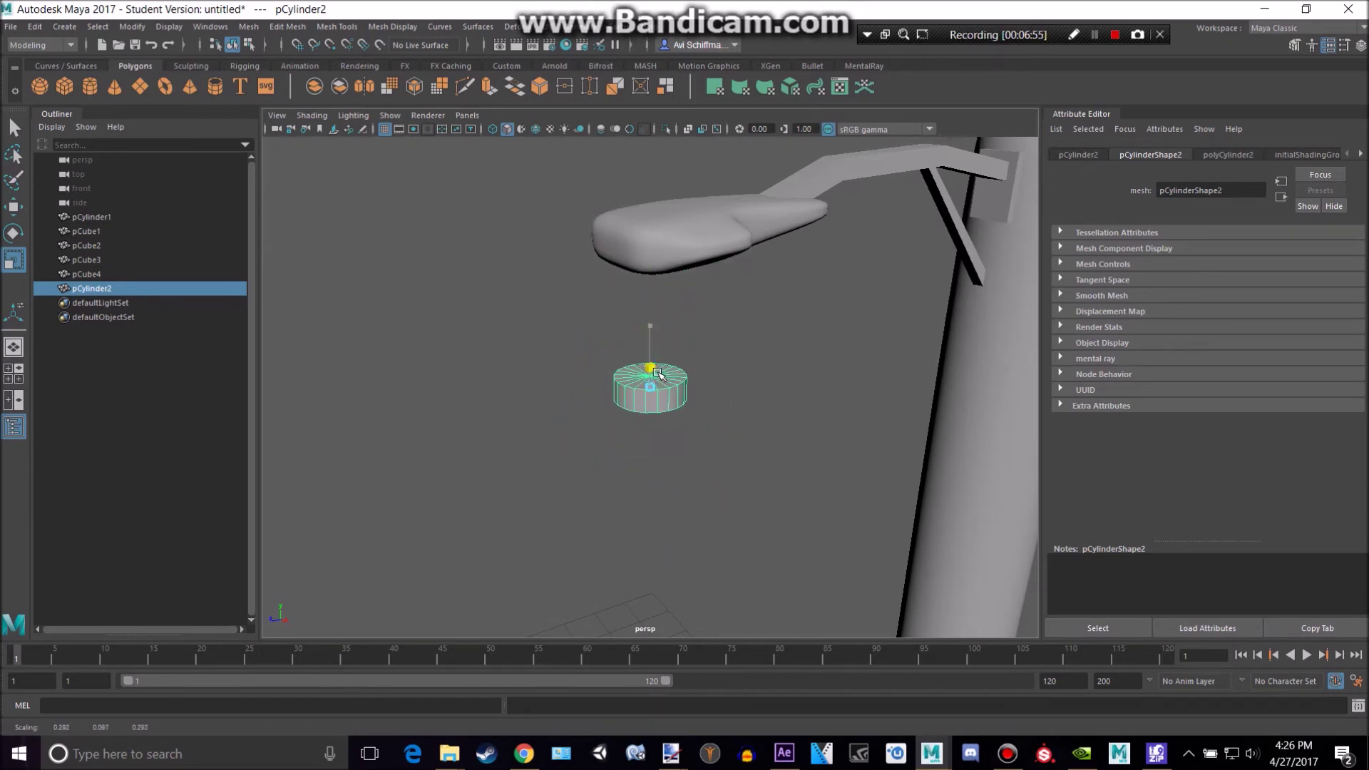
Move the disc up and along Z against the underside of the lamp head's wide end.
key(w)
drag(652, 326, 670, 245)
alt+drag(681, 342, 690, 275)
alt+middle_drag(690, 274, 595, 288)
drag(495, 312, 519, 317)
drag(584, 277, 596, 234)
alt+drag(596, 234, 572, 277)
scroll(576, 285, up, 4)
alt+middle_drag(582, 299, 584, 358)
Rotate the disc about 5 degrees around X to match the lamp head's tilt.
key(e)
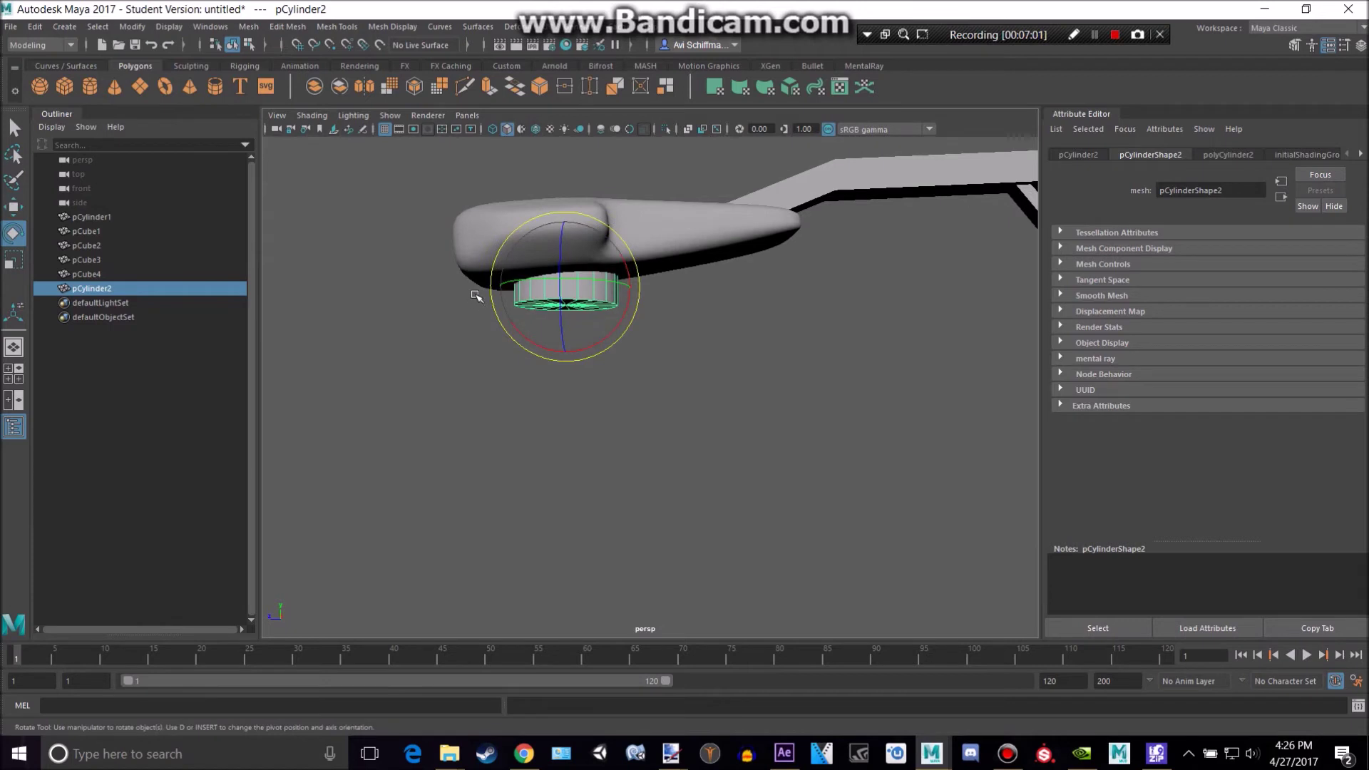
drag(488, 286, 492, 291)
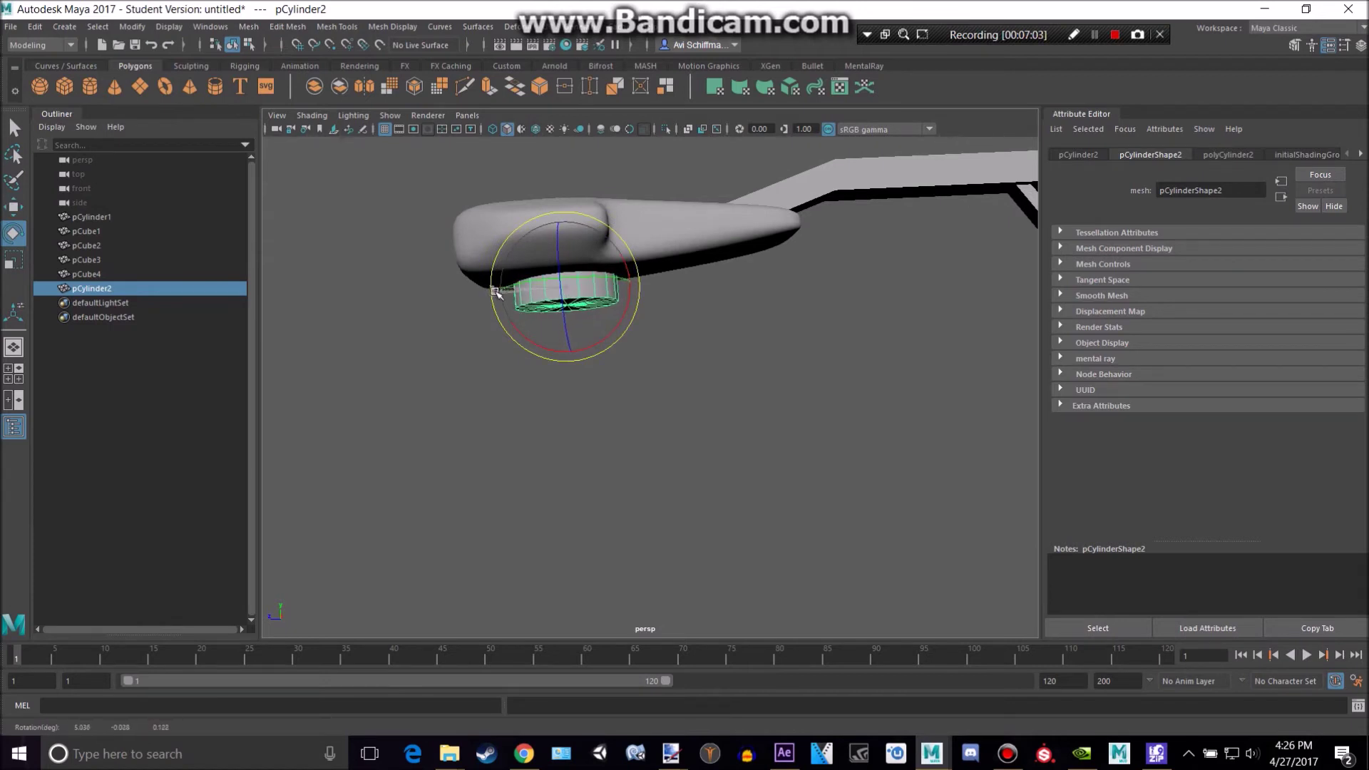
alt+drag(494, 291, 726, 347)
alt+drag(733, 462, 754, 306)
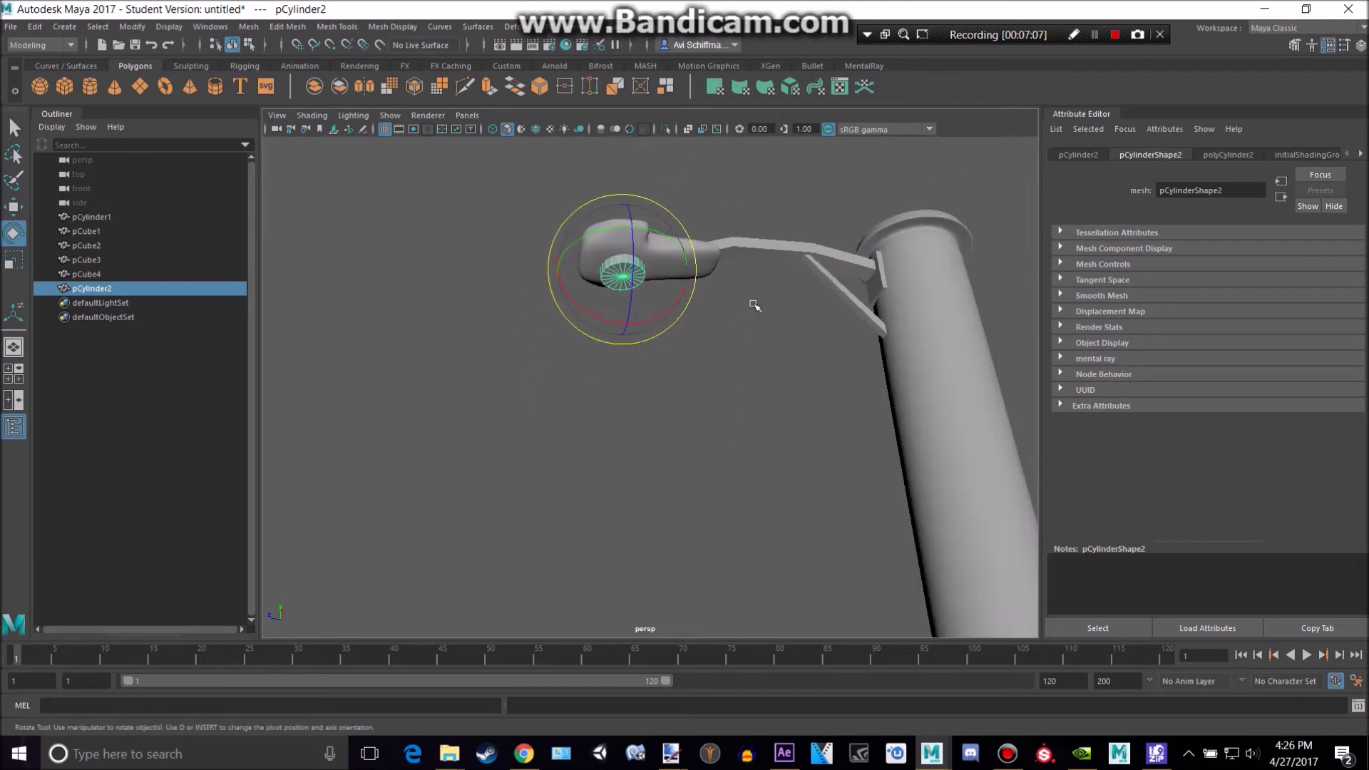
click(1094, 37)
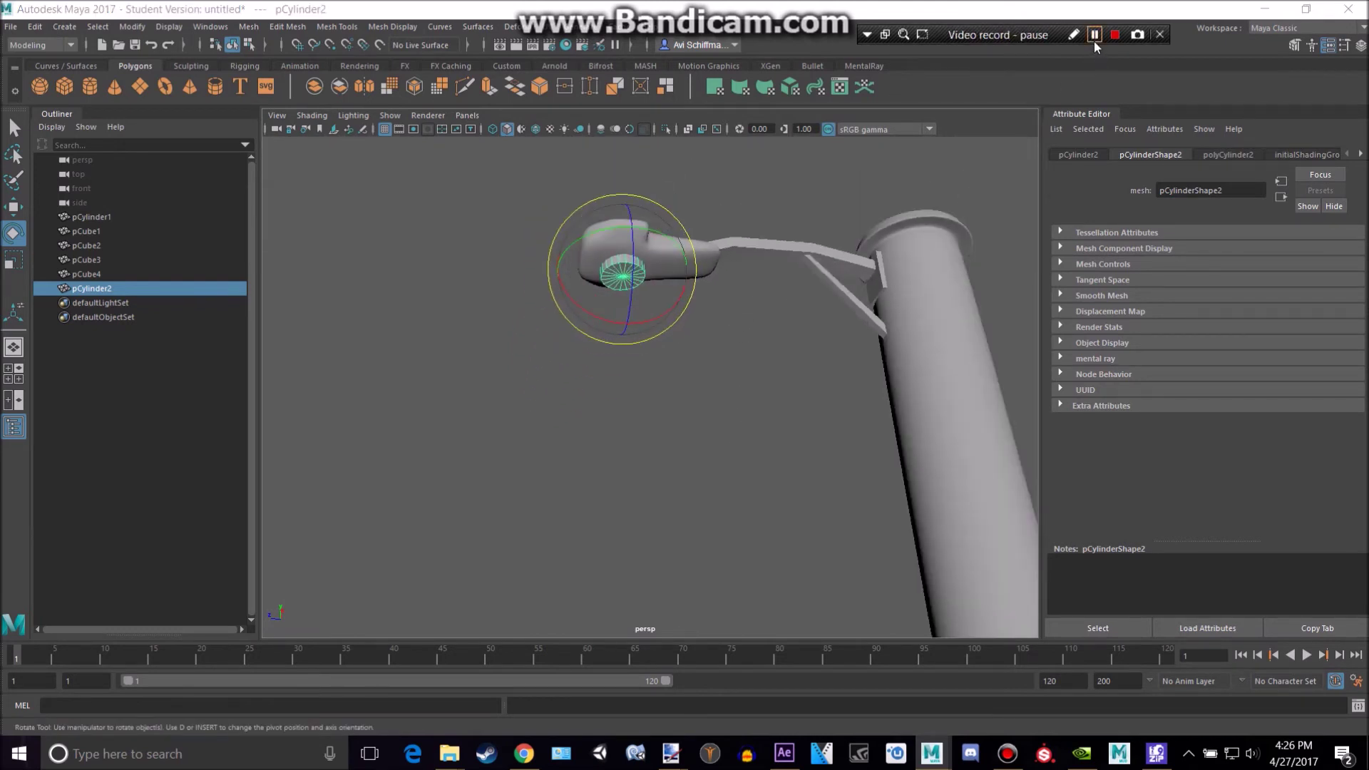
Chamfer the centre vertex of the disc's underside with a width of 0.25.
scroll(753, 337, up, 5)
alt+drag(752, 337, 718, 238)
alt+middle_drag(718, 238, 730, 347)
scroll(726, 342, up, 4)
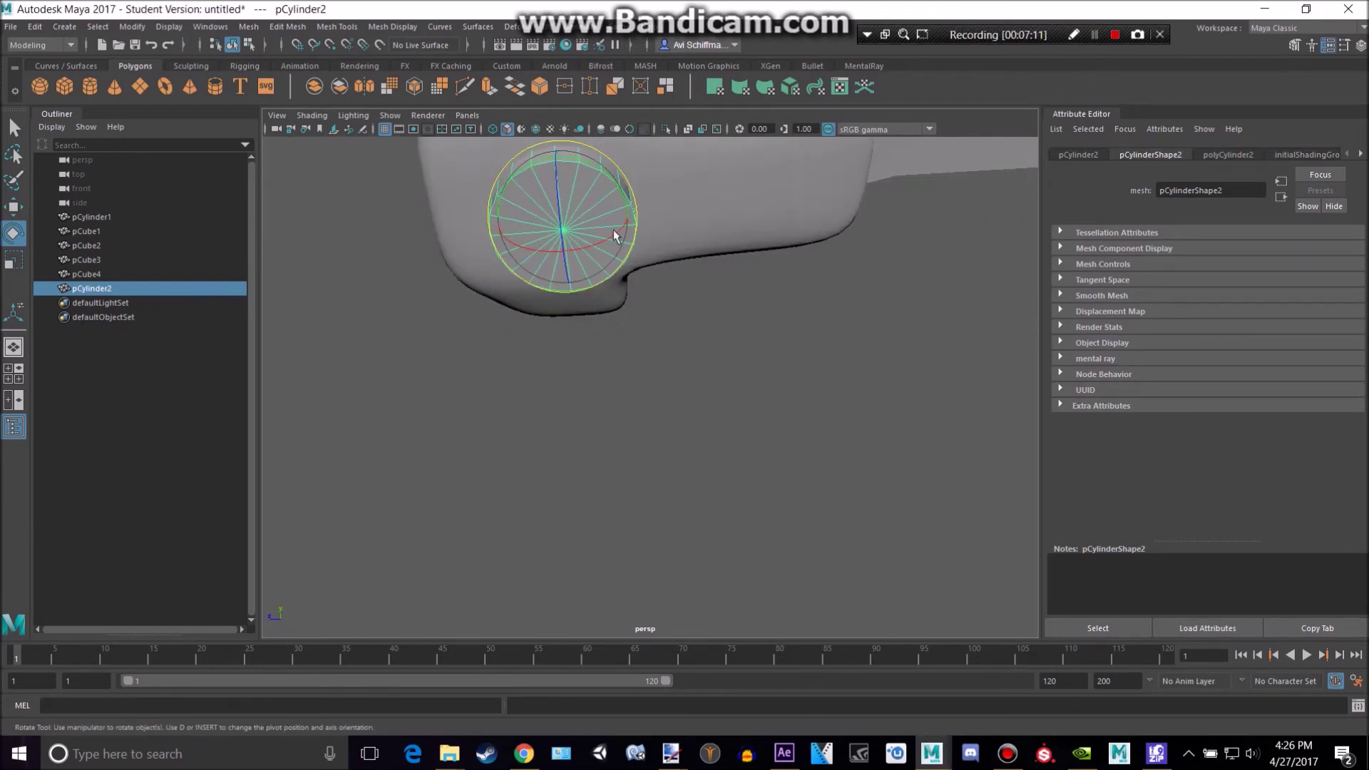
key(q)
right_drag(572, 226, 540, 222)
click(562, 228)
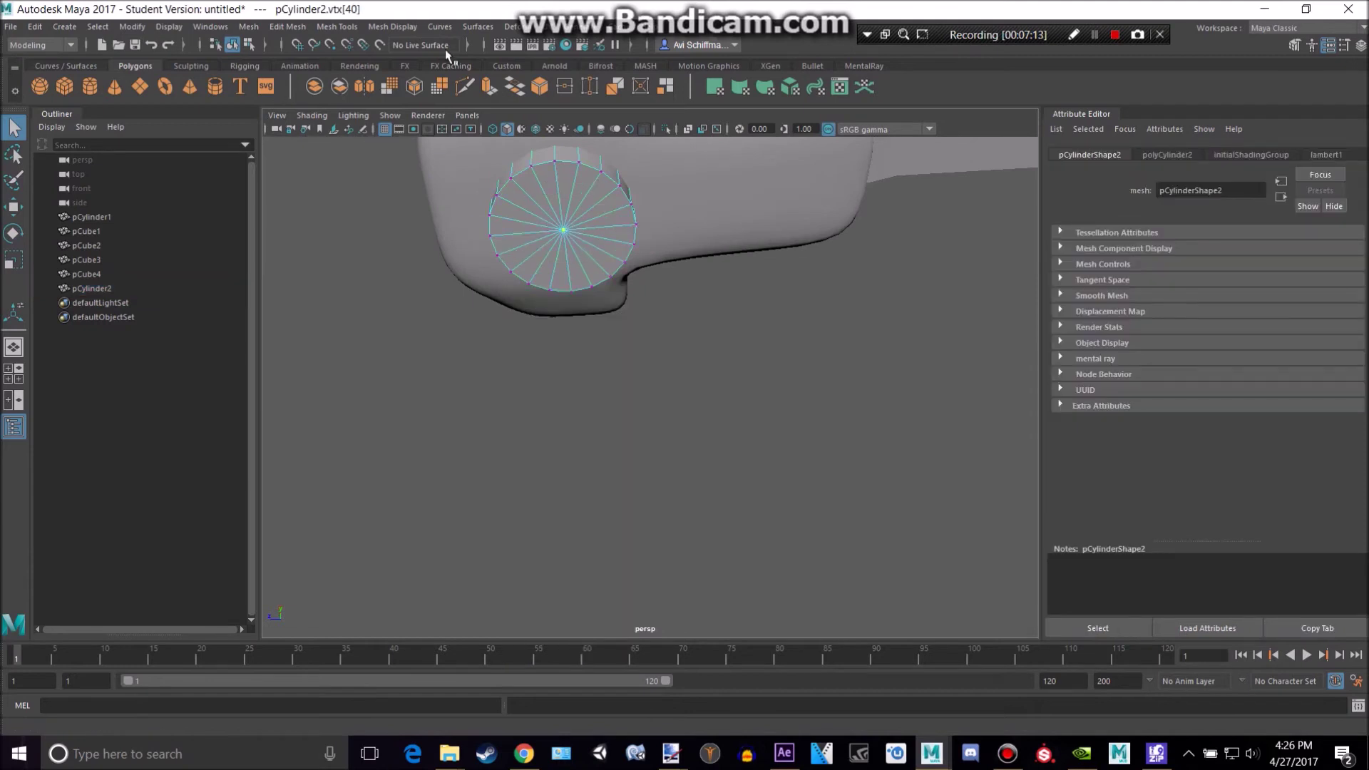
key(ctrl+b)
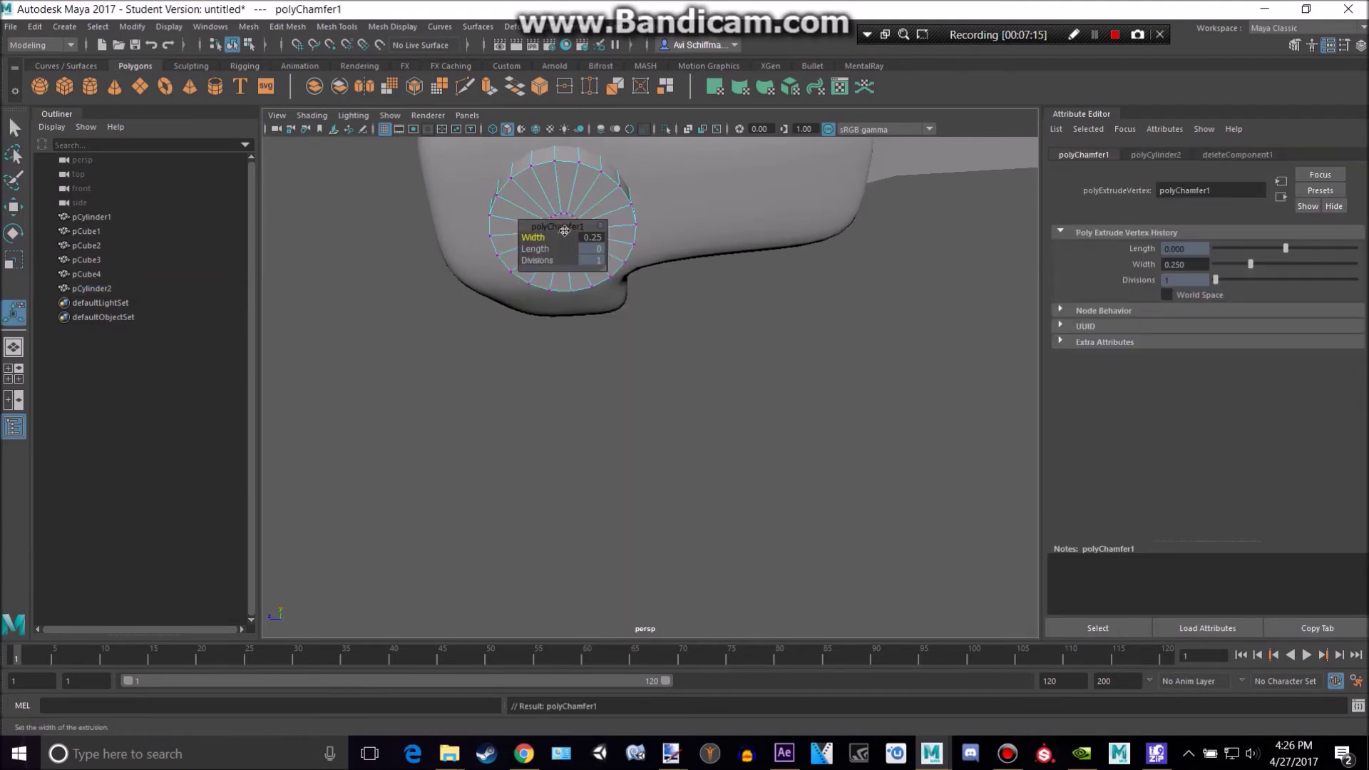
Scale the small centre face of the disc's underside outward until only a thin rim is left.
alt+middle_drag(596, 225, 567, 191)
right_drag(530, 182, 531, 183)
click(531, 219)
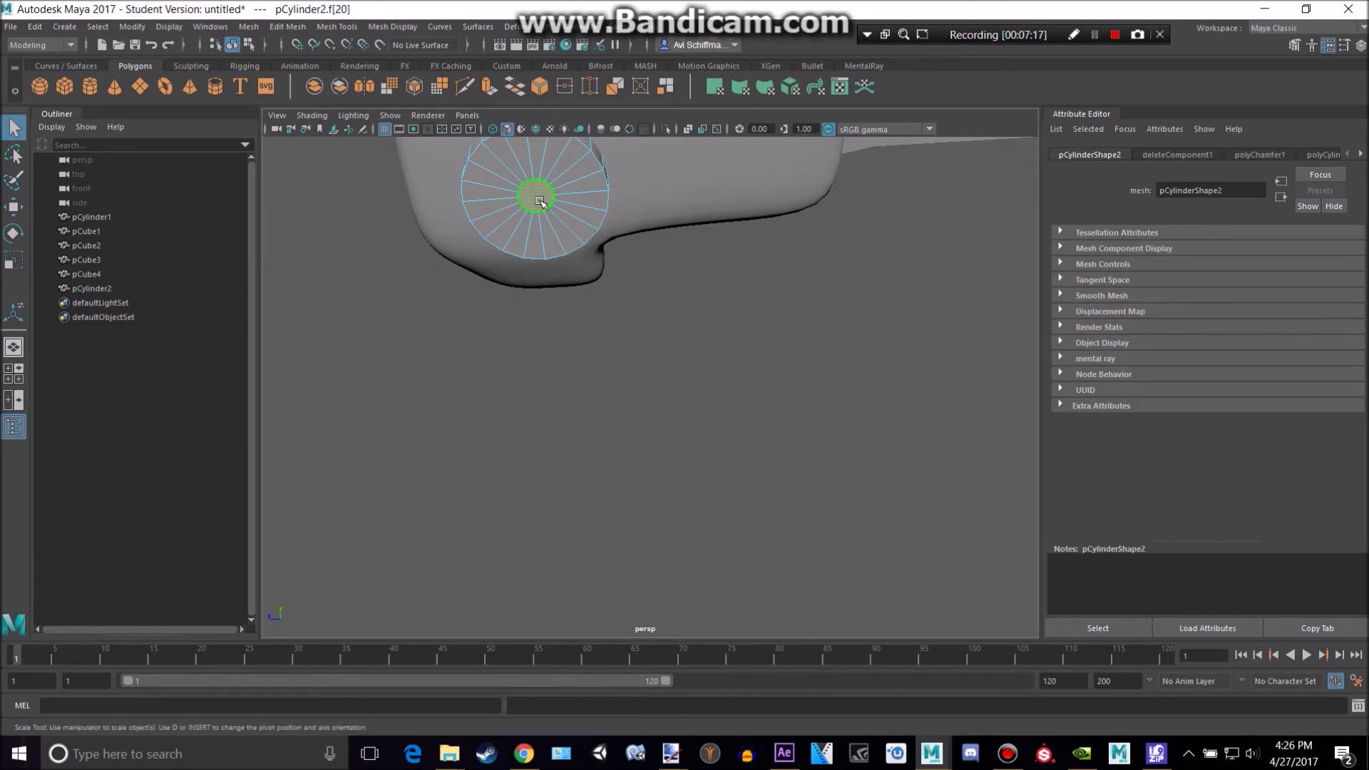
key(r)
drag(535, 196, 599, 177)
alt+middle_drag(603, 174, 602, 233)
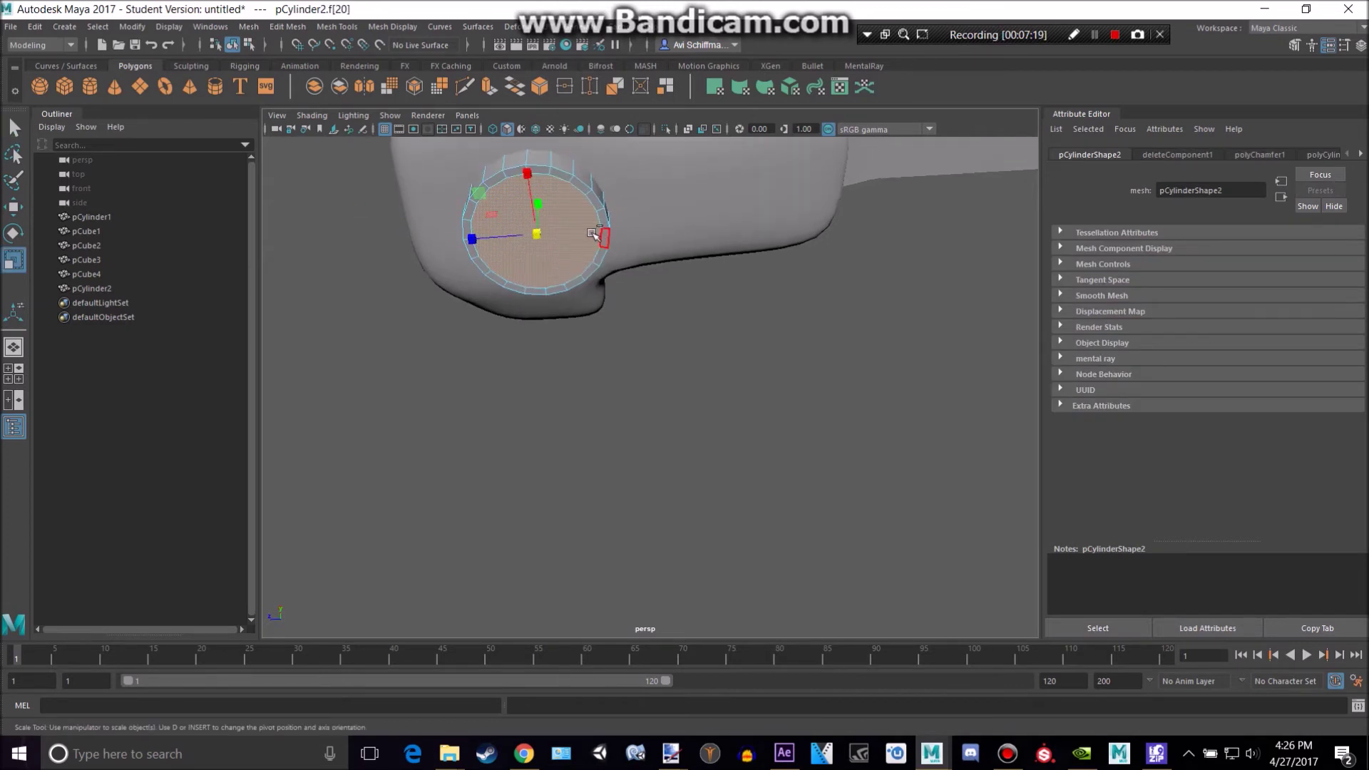
Extrude the enlarged inner face of the disc's underside and return to object mode.
key(ctrl+e)
alt+drag(555, 226, 581, 182)
right_drag(608, 160, 650, 205)
click(717, 332)
Create a polygon plane and scale it up uniformly into a large ground surface around the street lamp.
scroll(712, 388, down, 10)
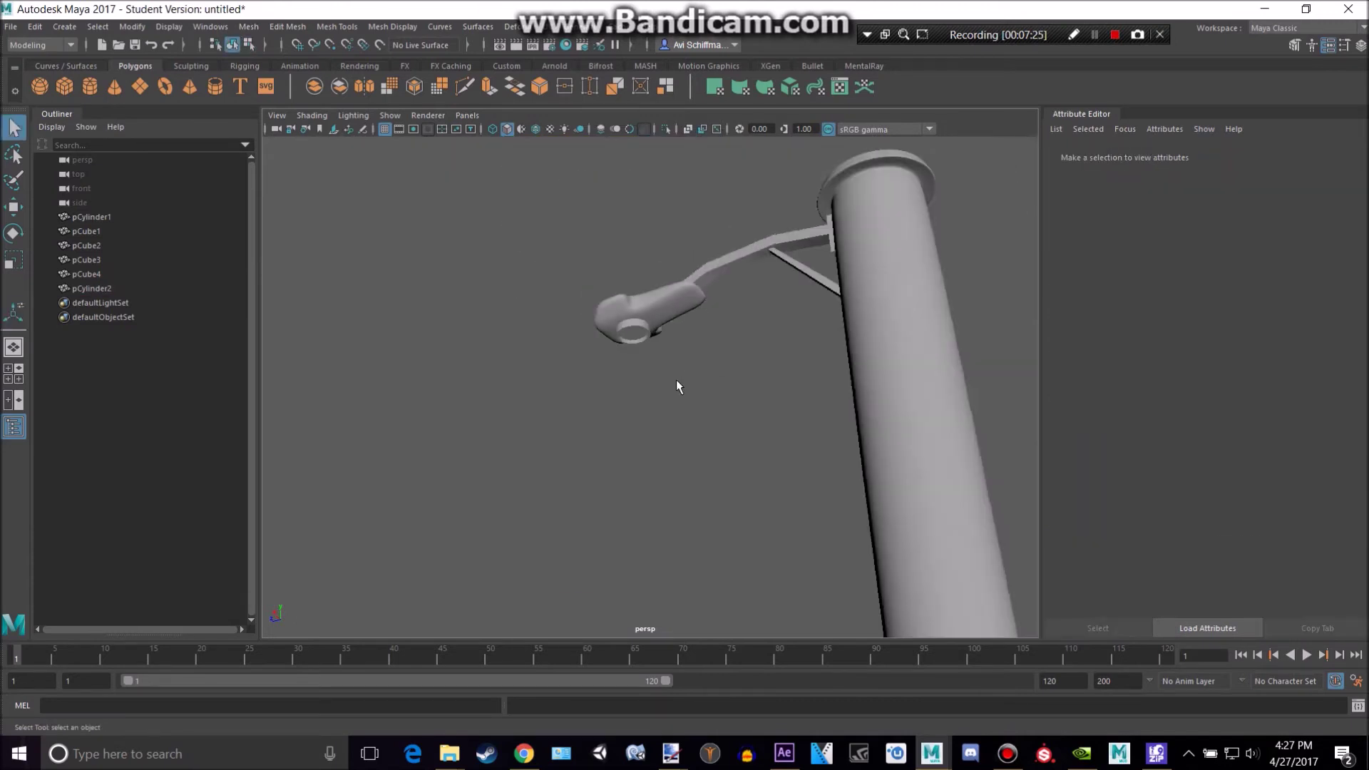
alt+drag(676, 381, 743, 427)
scroll(739, 414, down, 8)
scroll(747, 415, up, 3)
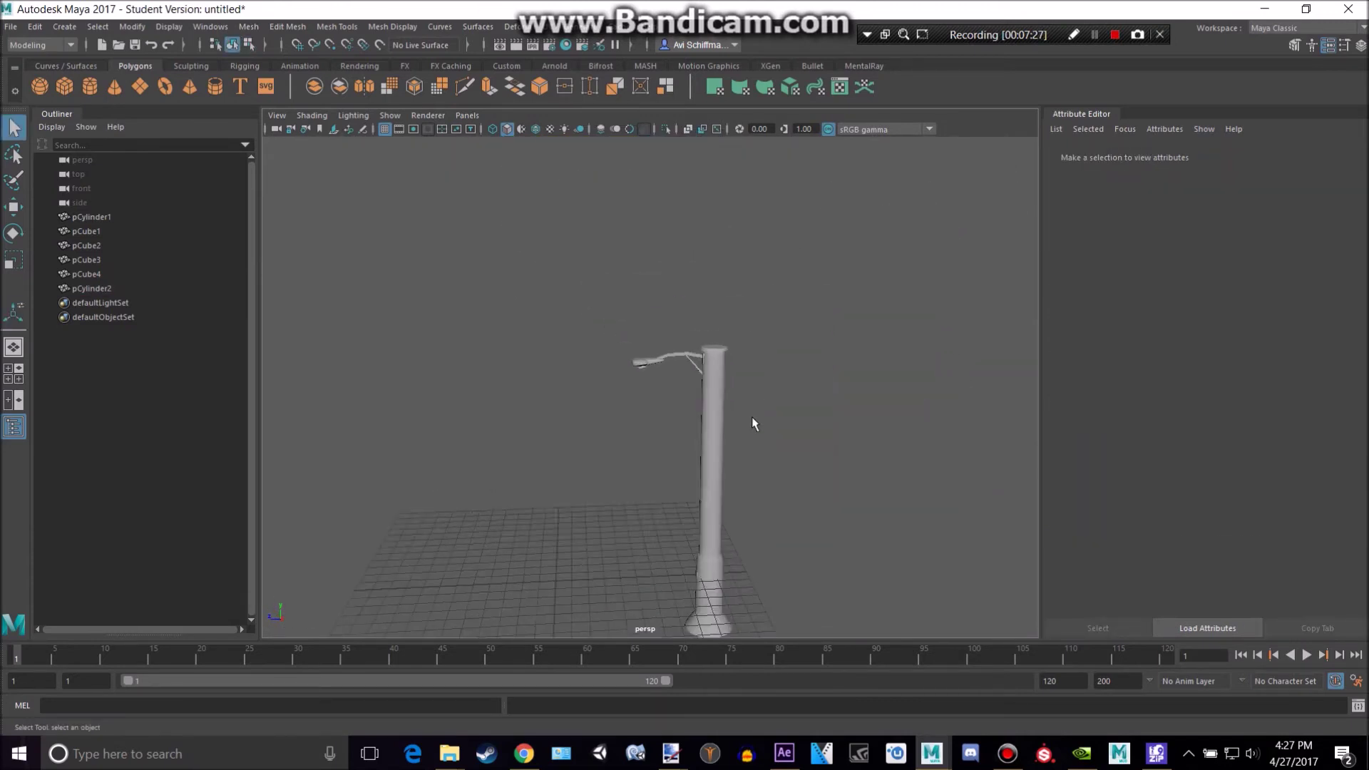
alt+middle_drag(813, 437, 820, 289)
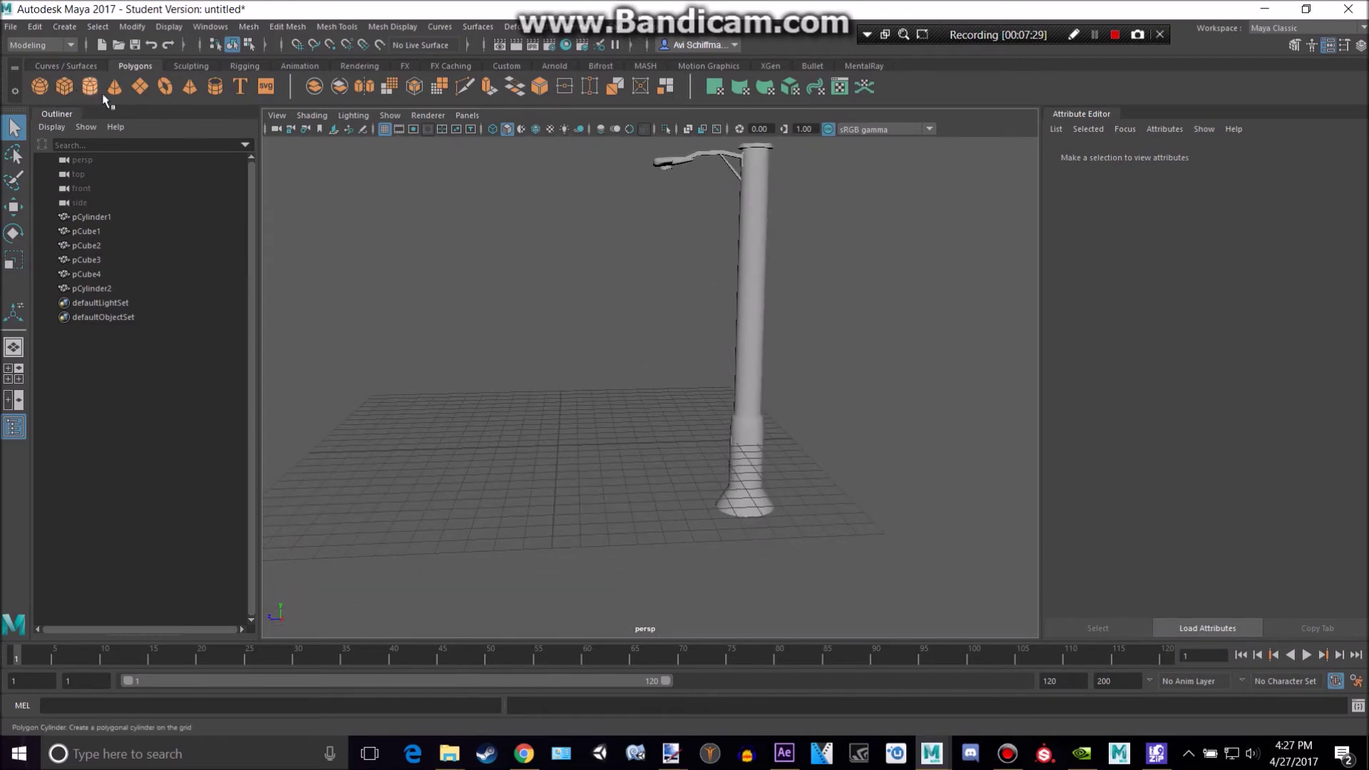
click(140, 87)
scroll(648, 396, down, 3)
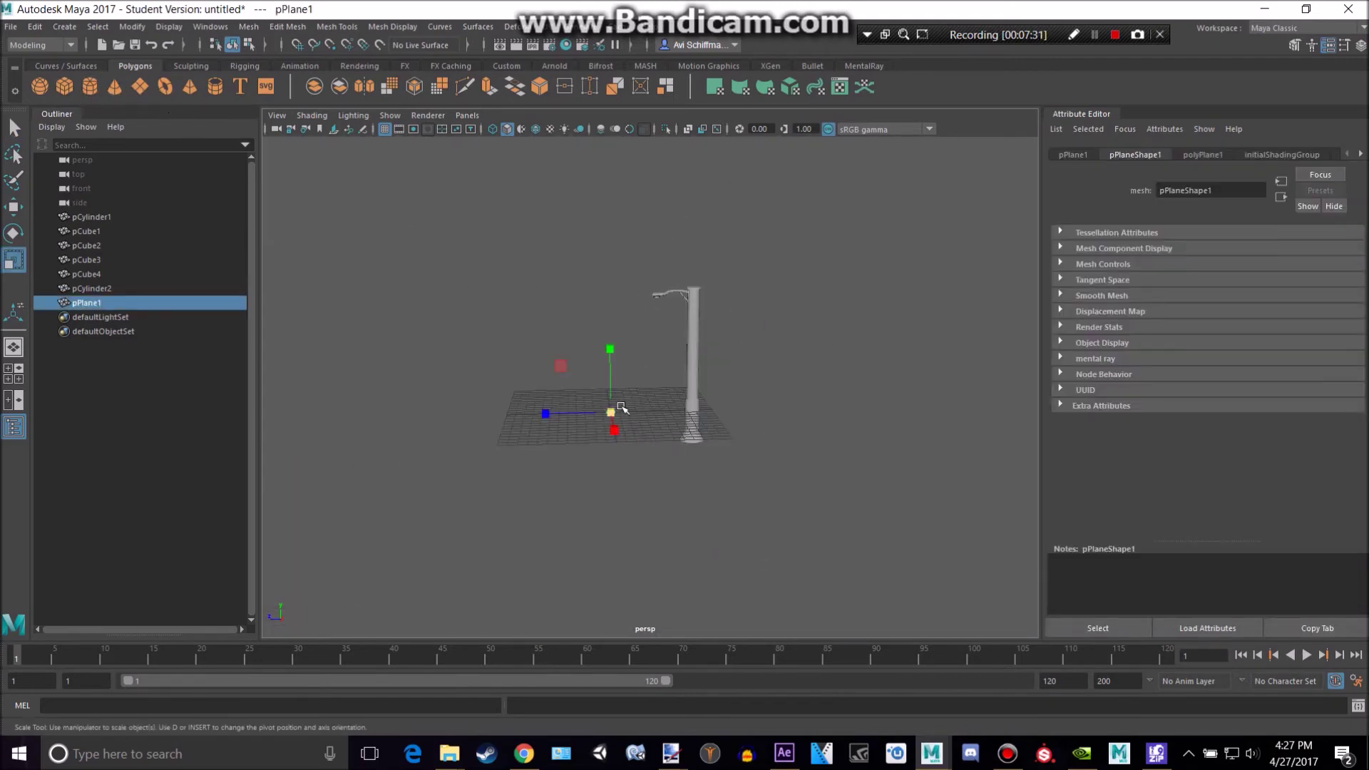
drag(619, 404, 933, 364)
scroll(855, 378, up, 3)
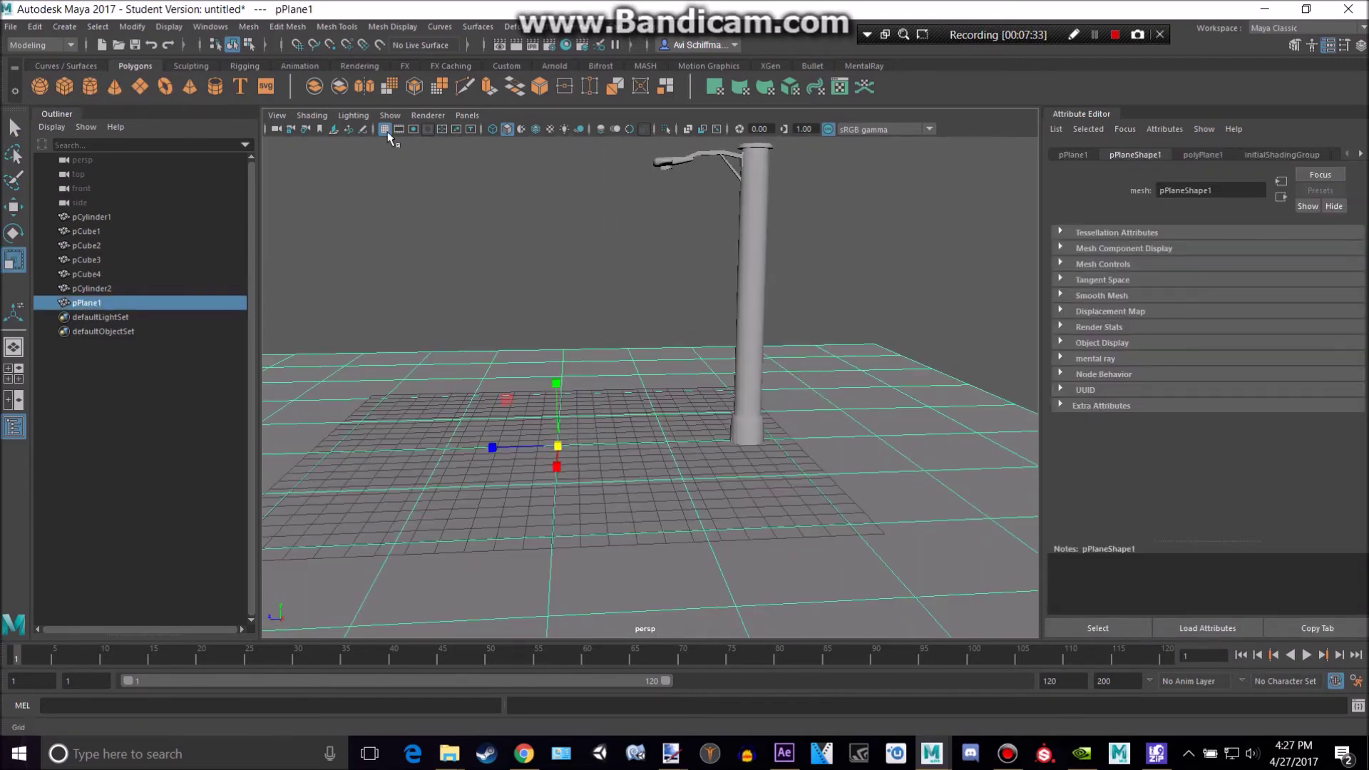
Hide the viewport grid and lower the ground plane along Y to the foot of the pole.
click(385, 130)
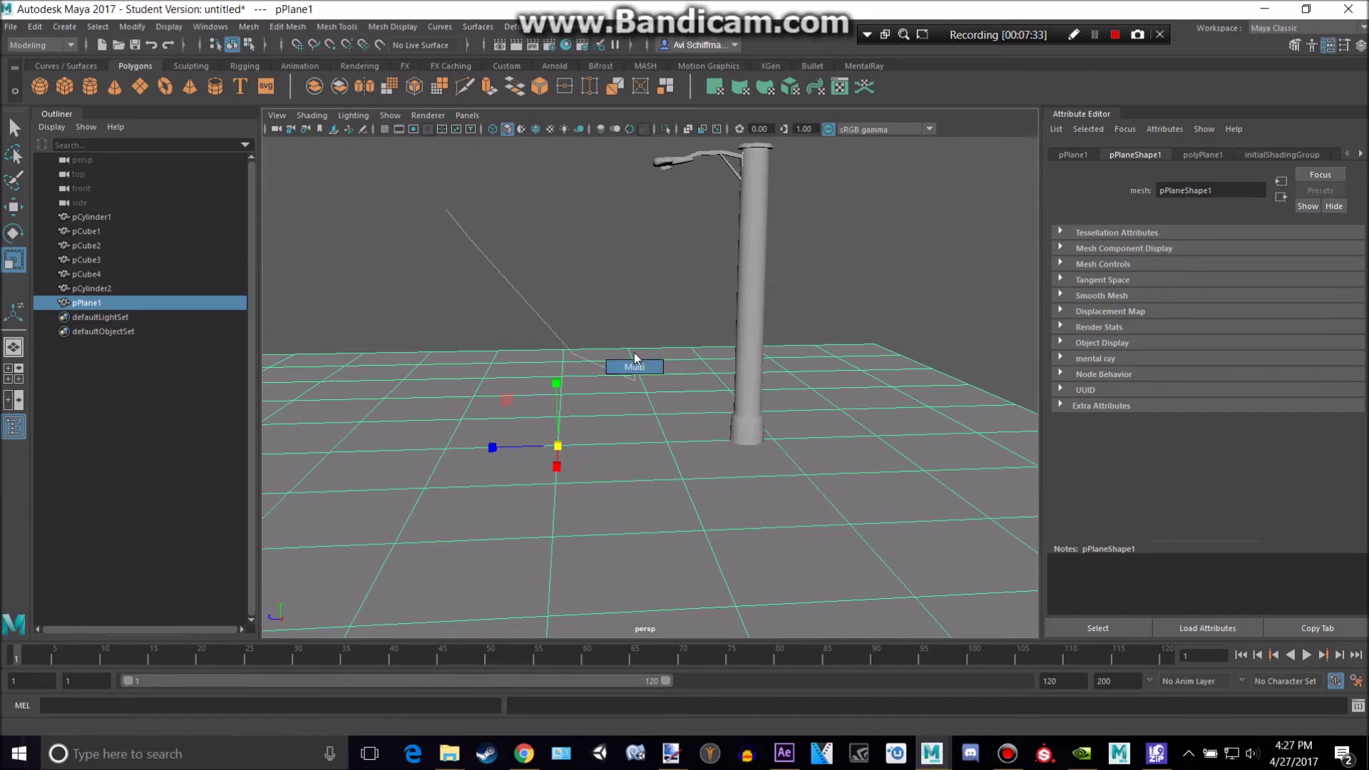
click(628, 292)
click(735, 429)
alt+middle_drag(735, 430, 684, 249)
key(w)
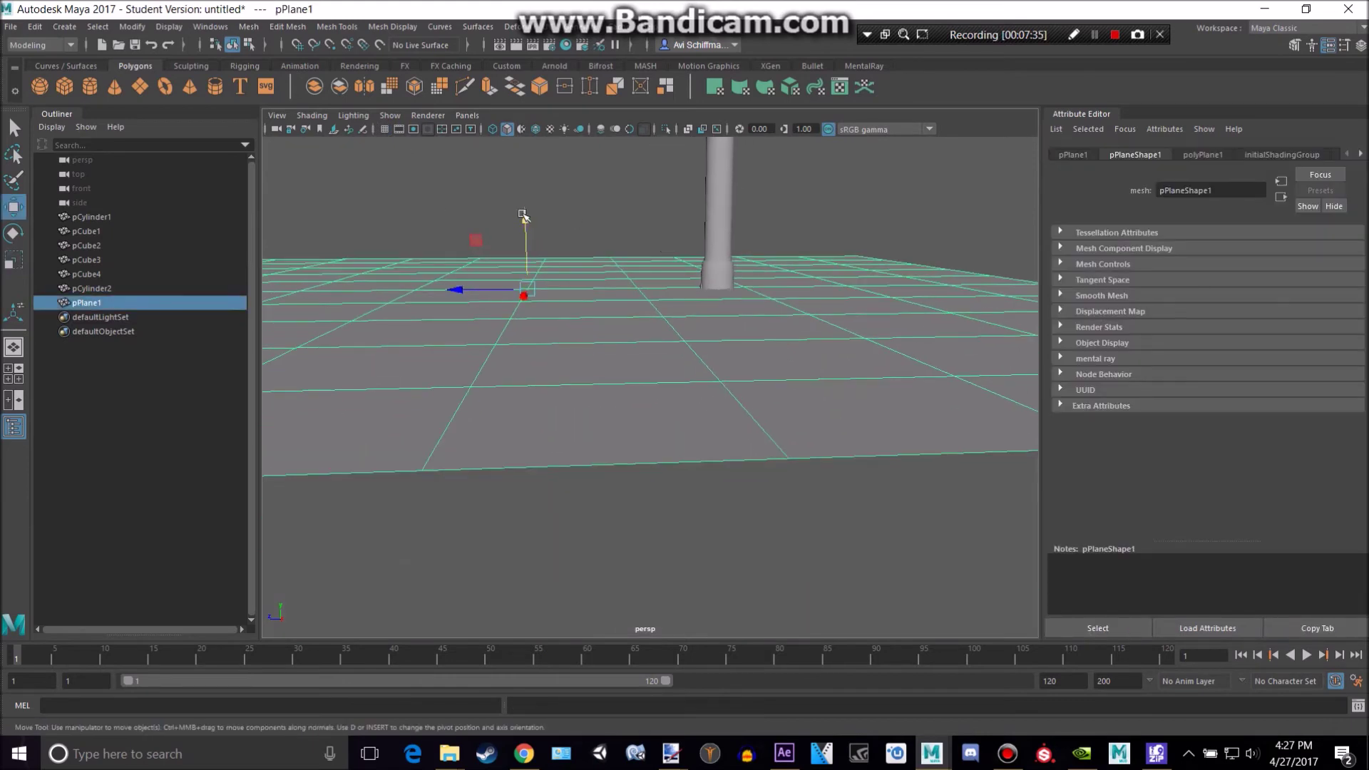
drag(525, 219, 575, 276)
scroll(557, 283, down, 3)
scroll(593, 276, down, 3)
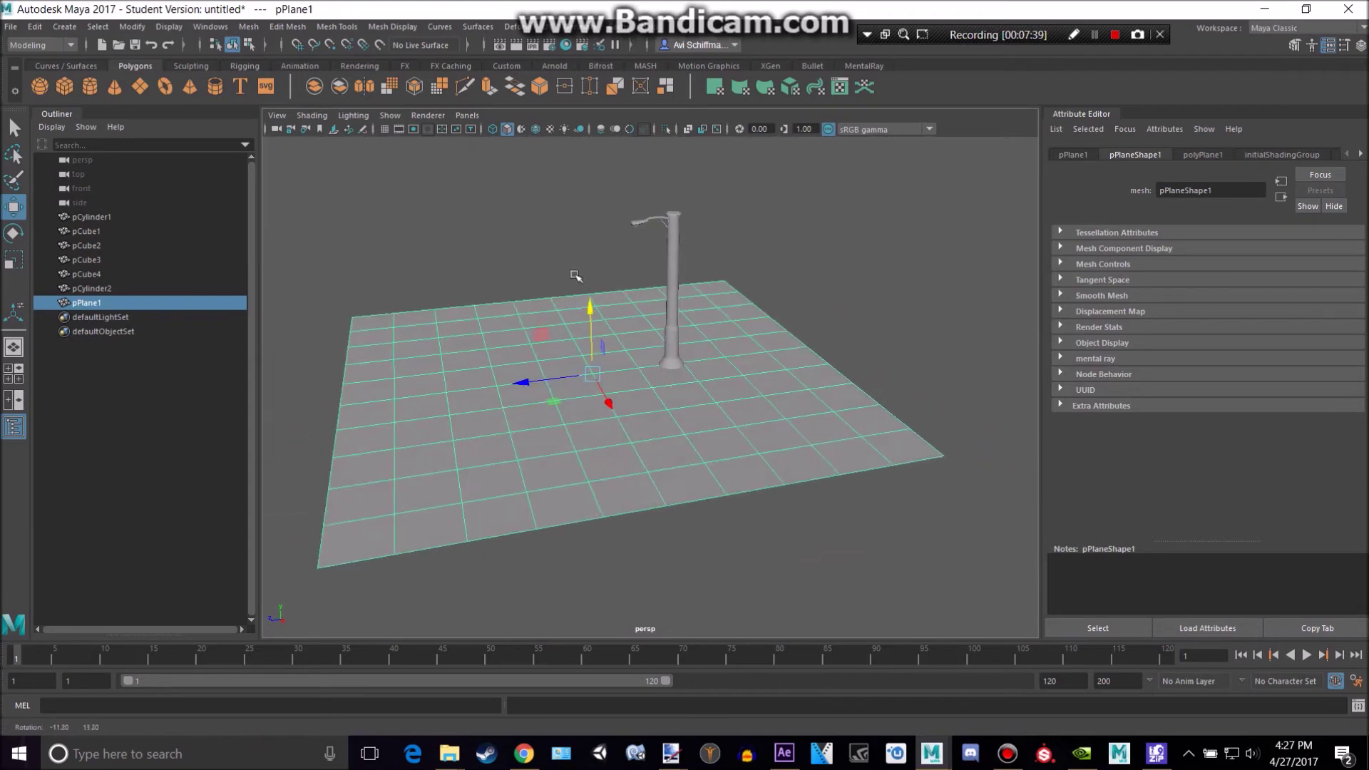
Create a polygon cube and move it along Z and down to the ground plane near the pole's base.
click(64, 86)
scroll(432, 275, up, 5)
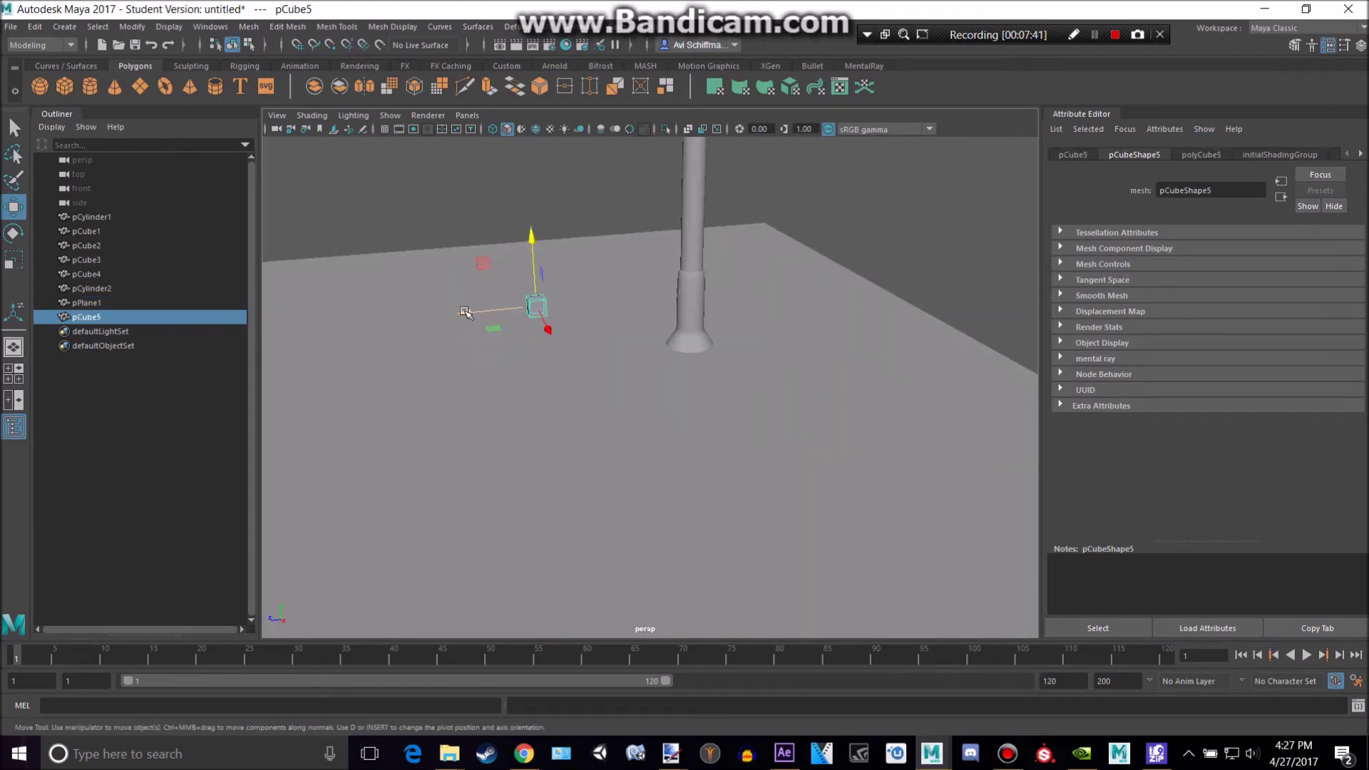
drag(465, 312, 576, 266)
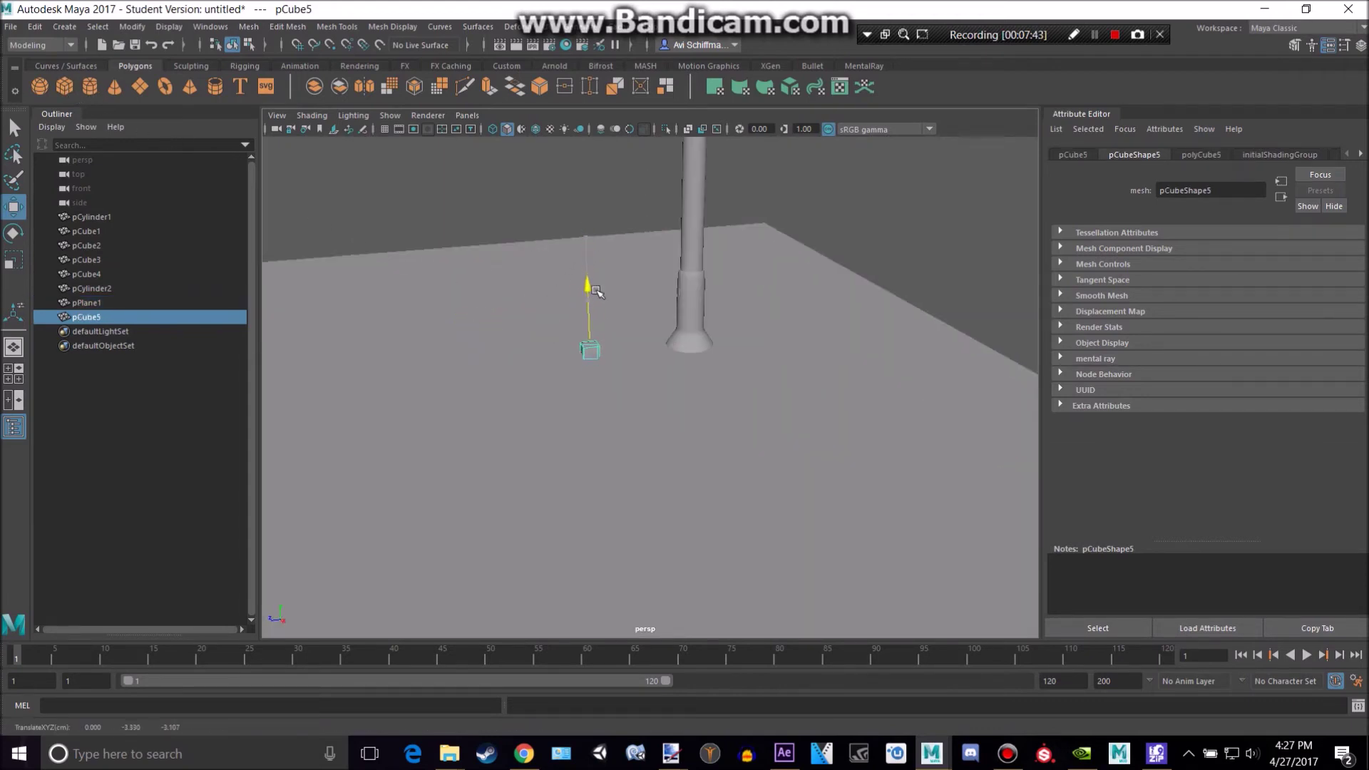
key(f)
scroll(640, 358, down, 2)
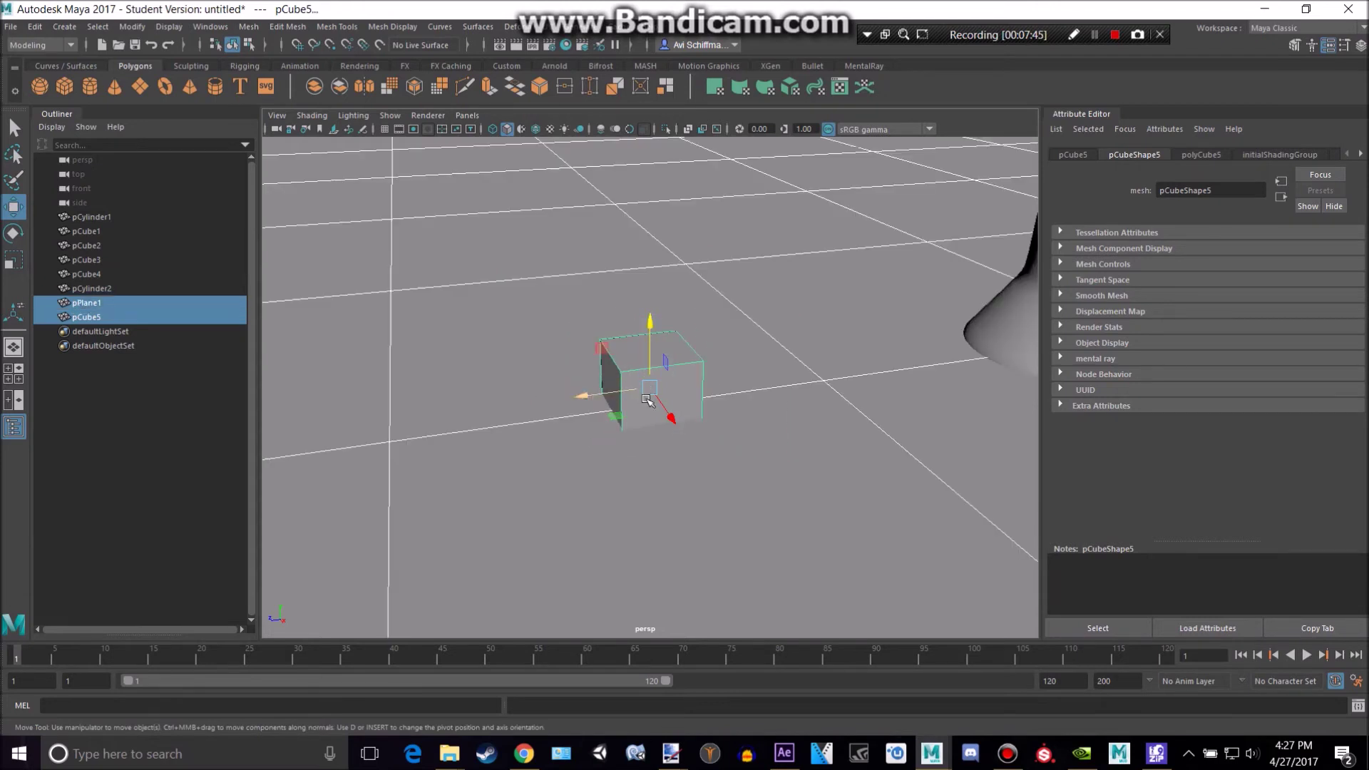
Scale the cube up uniformly and raise it along Y to about -2.15 so more stands above the ground plane.
key(r)
drag(650, 387, 791, 341)
key(w)
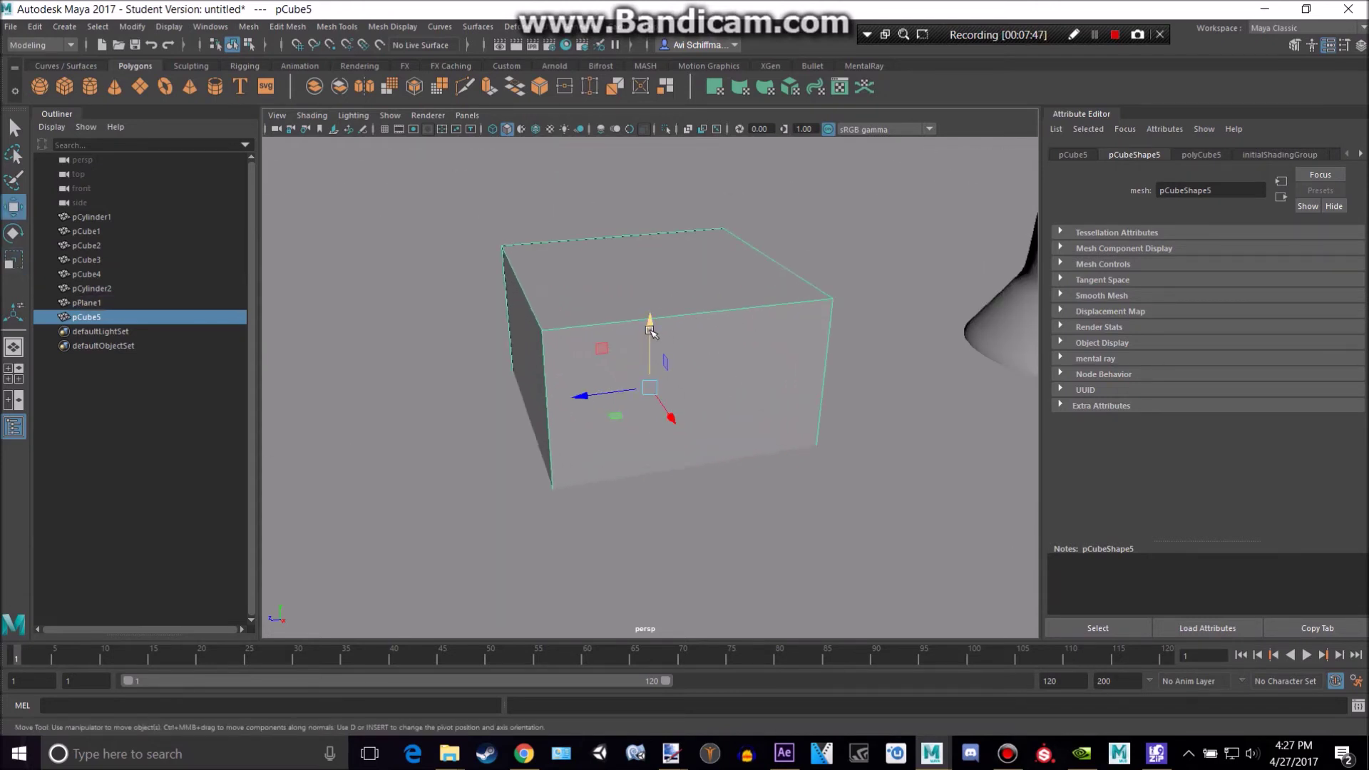
drag(649, 335, 704, 240)
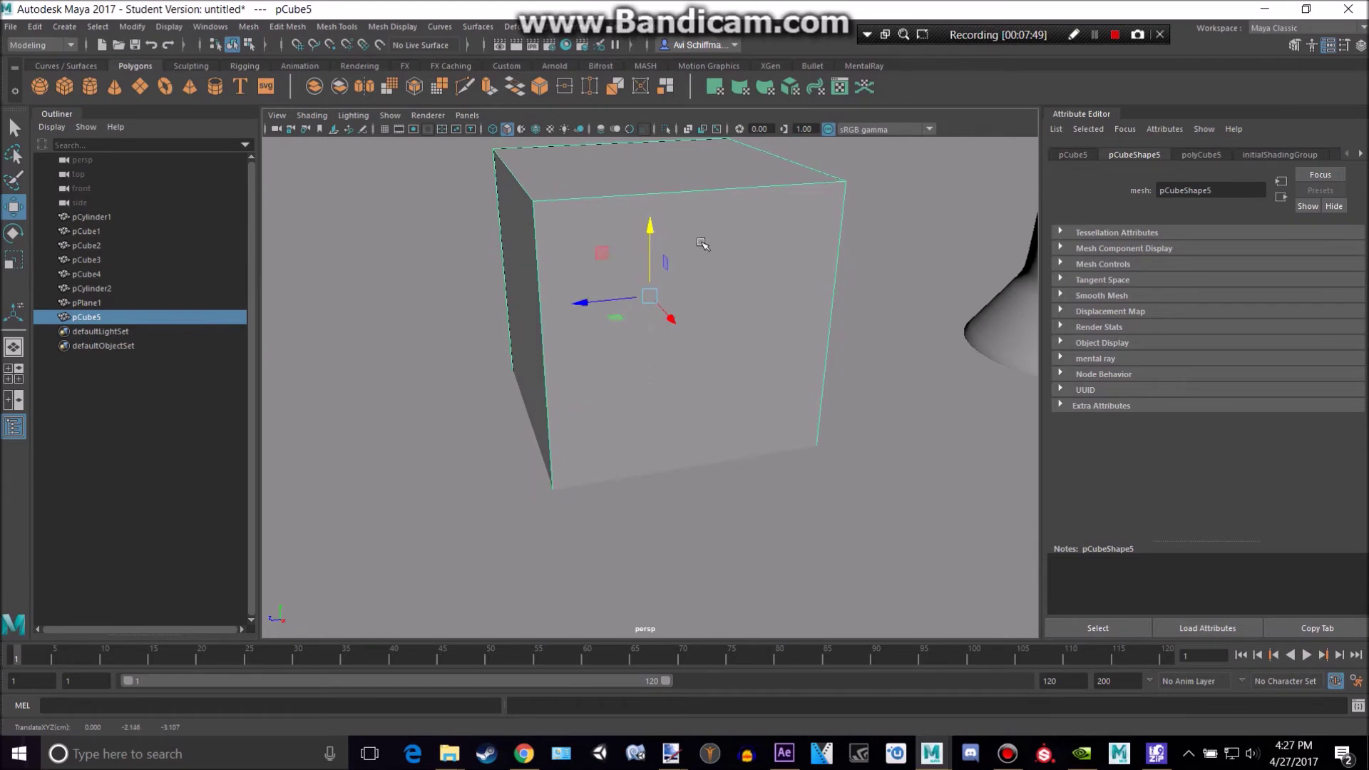
Review the street lamp, cube and ground plane together from several distances and angles.
scroll(705, 243, down, 6)
mouse_move(605, 372)
mouse_down()
mouse_move(592, 375)
mouse_move(606, 368)
mouse_up()
scroll(660, 268, down, 3)
scroll(635, 295, up, 5)
key(alt+Tab)
key(alt+Tab)
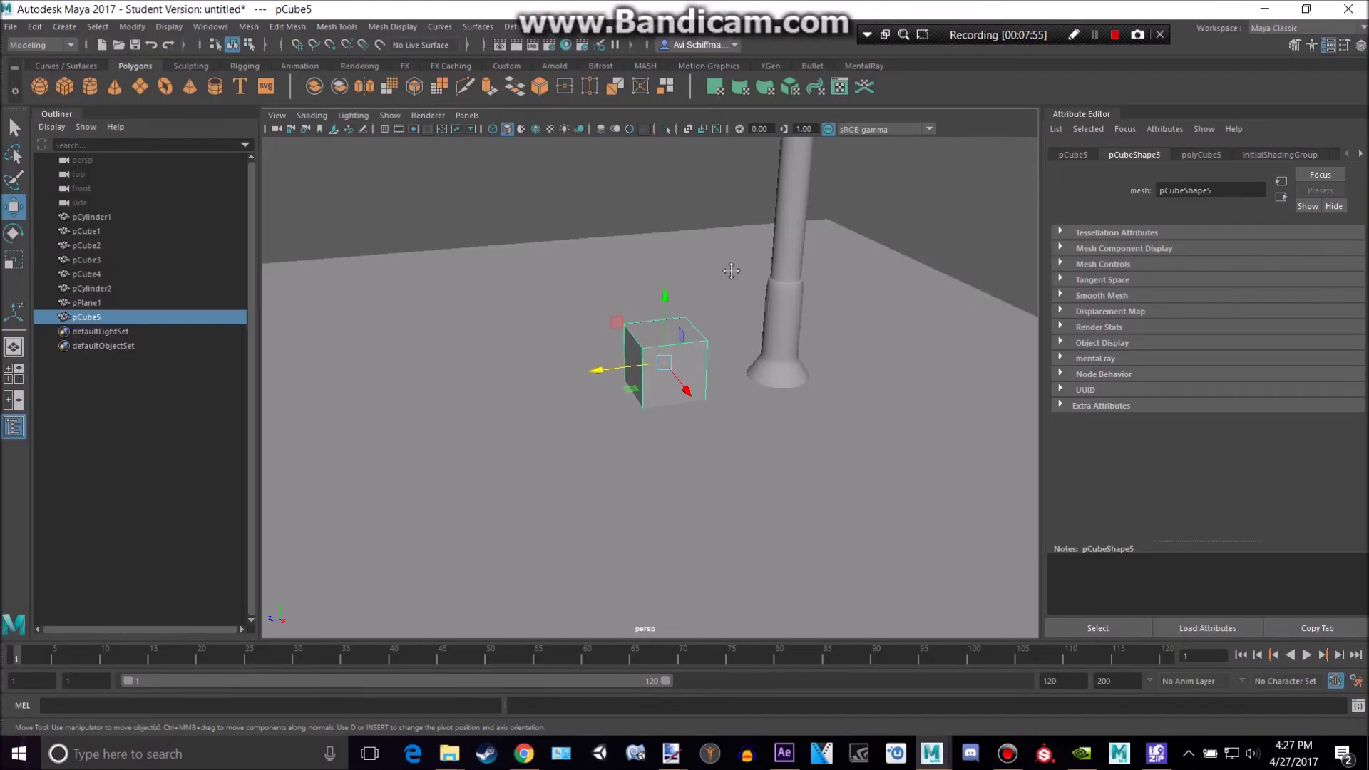
alt+middle_drag(731, 271, 731, 408)
scroll(730, 408, down, 4)
alt+drag(729, 406, 735, 374)
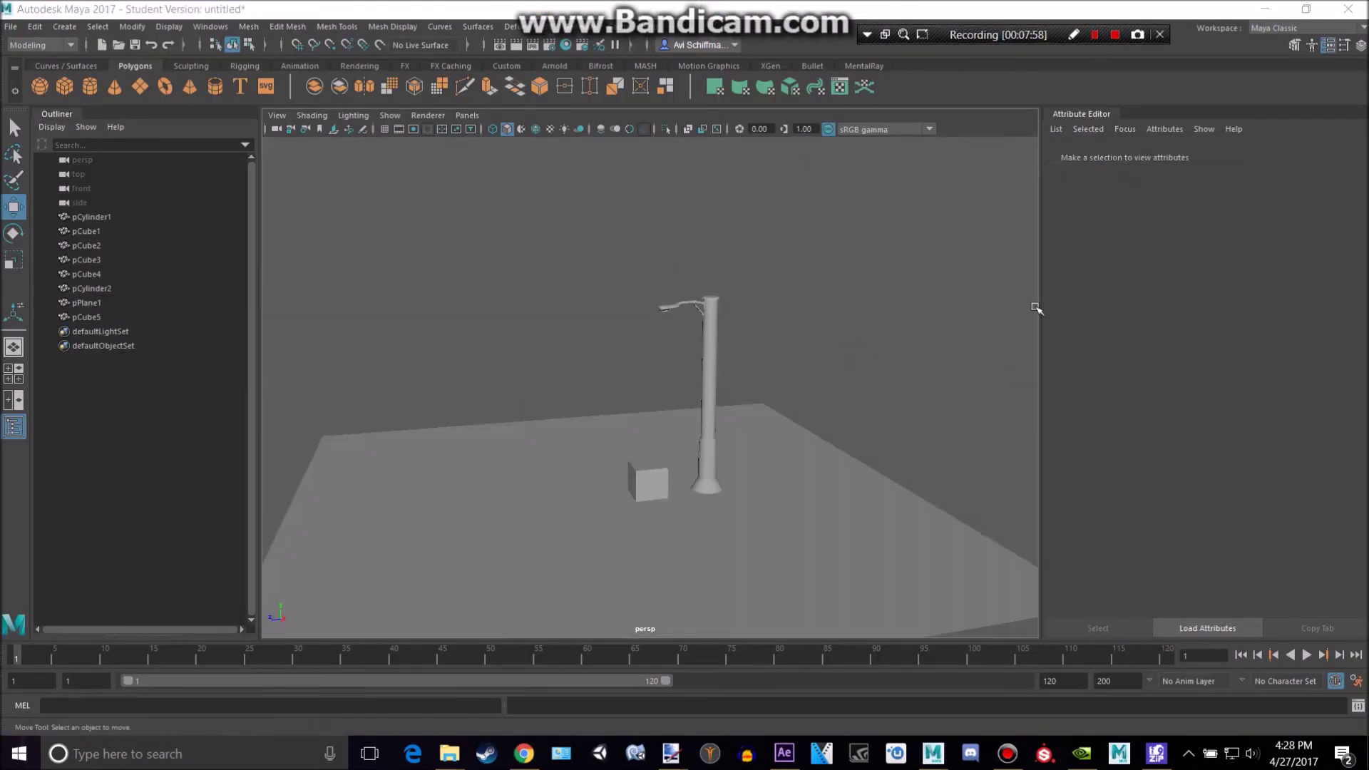
scroll(904, 380, up, 4)
alt+middle_drag(902, 381, 869, 349)
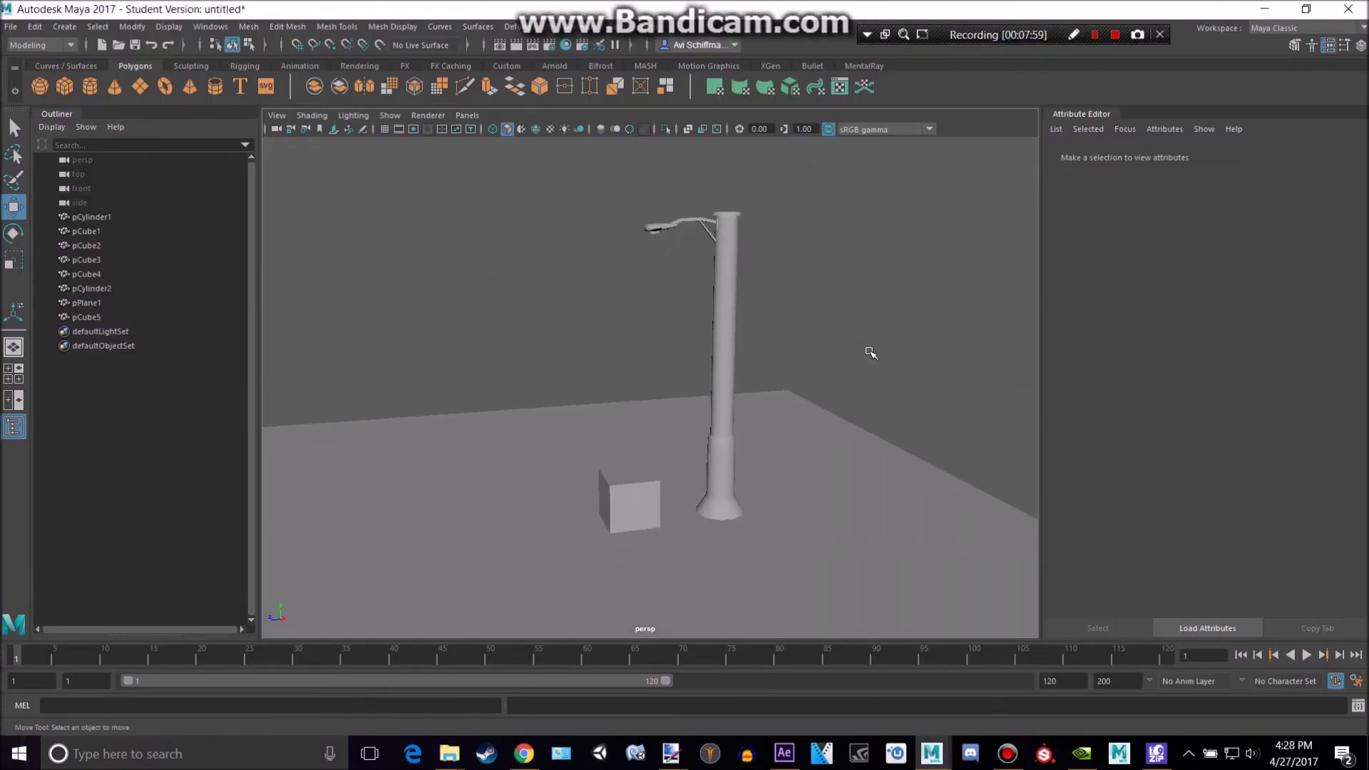
Assign a new Blinn material to the lamp pole and darken its color to dark gray.
scroll(862, 351, up, 2)
click(743, 332)
right_click(746, 330)
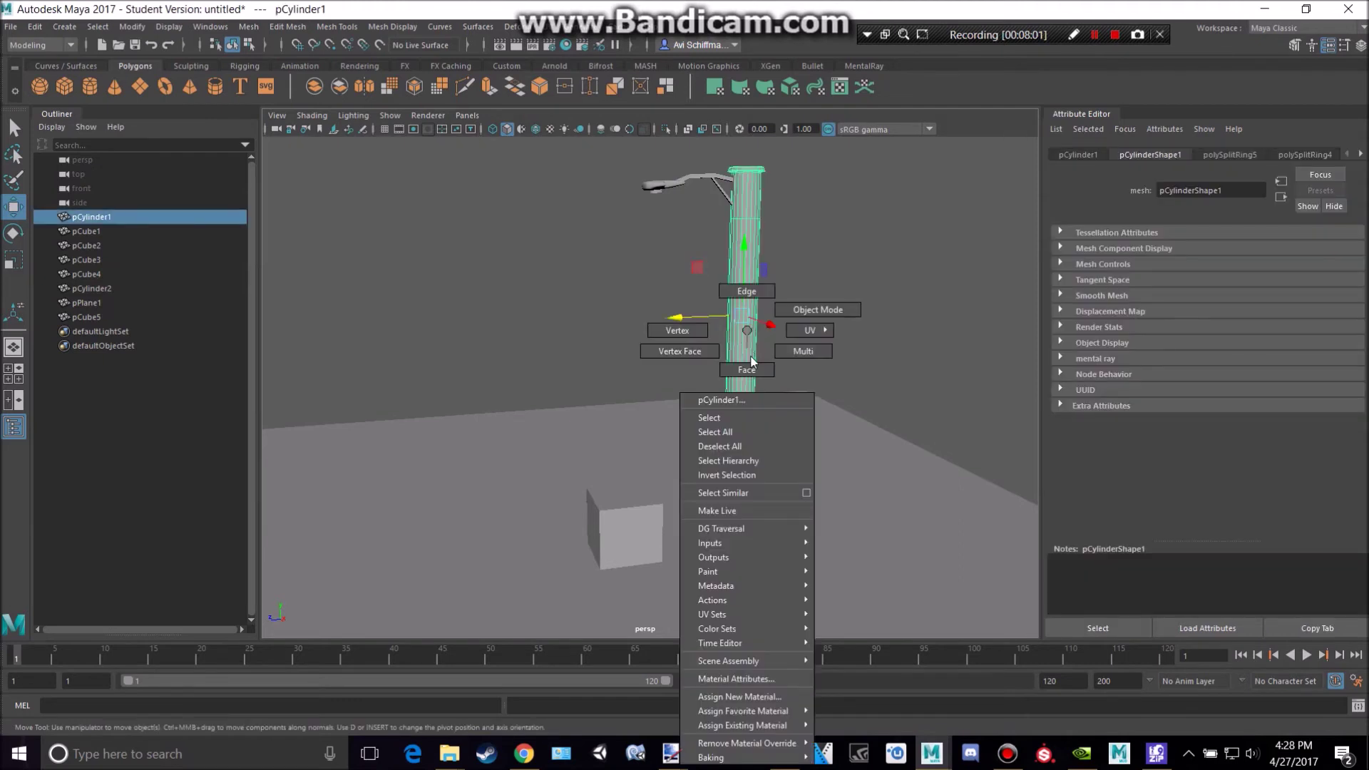
click(777, 688)
click(605, 405)
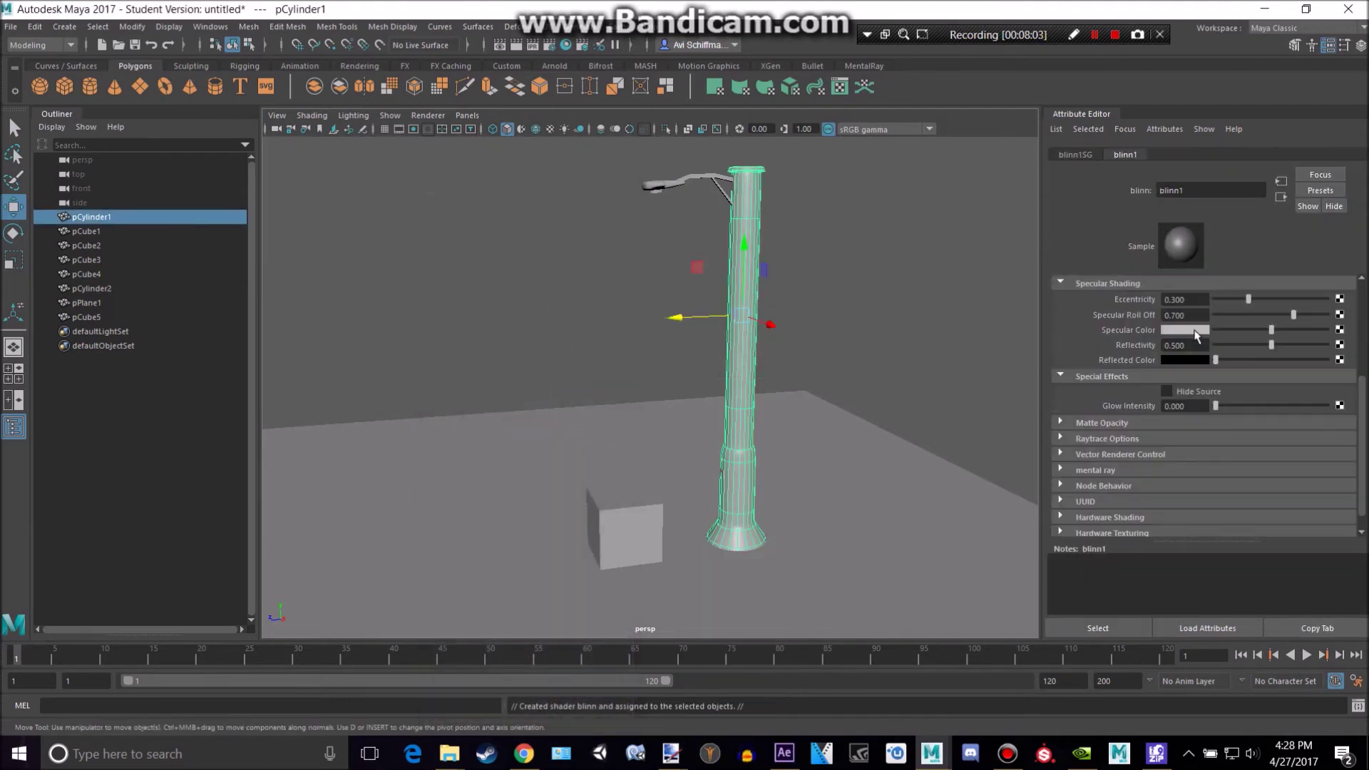
scroll(1248, 314, up, 5)
drag(1239, 305, 1236, 333)
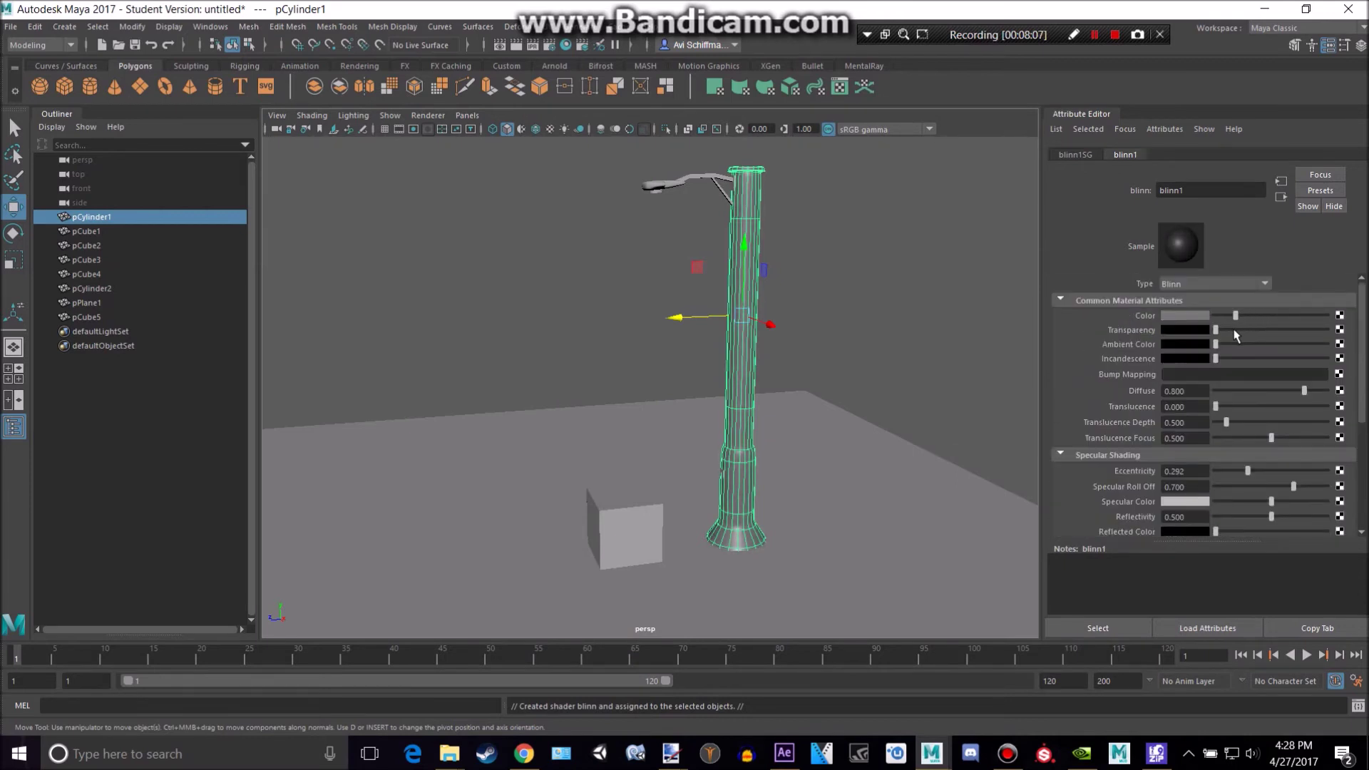
click(821, 253)
Assign the pole's existing Blinn material to the small plate on the pole's lower section.
scroll(822, 254, down, 2)
alt+drag(822, 255, 862, 336)
scroll(848, 388, up, 4)
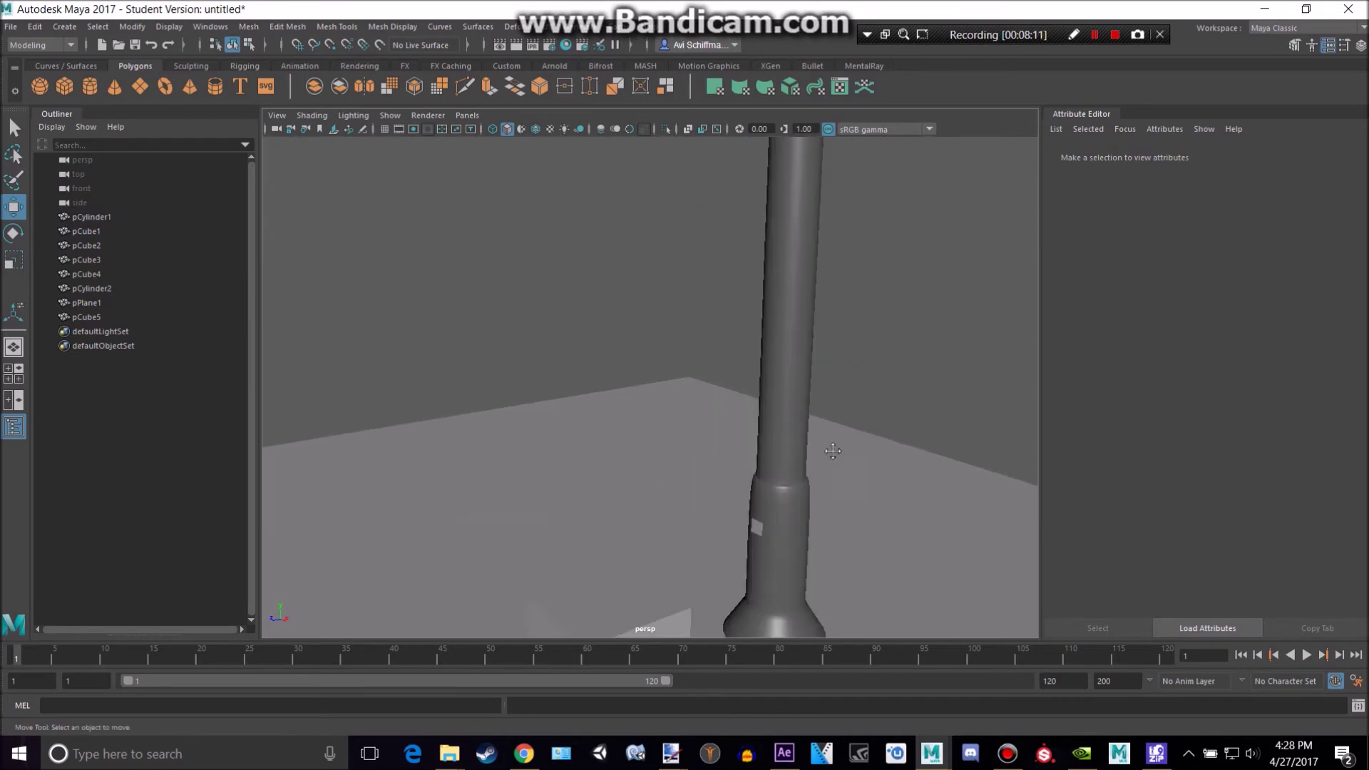
alt+right_drag(833, 451, 726, 455)
click(724, 410)
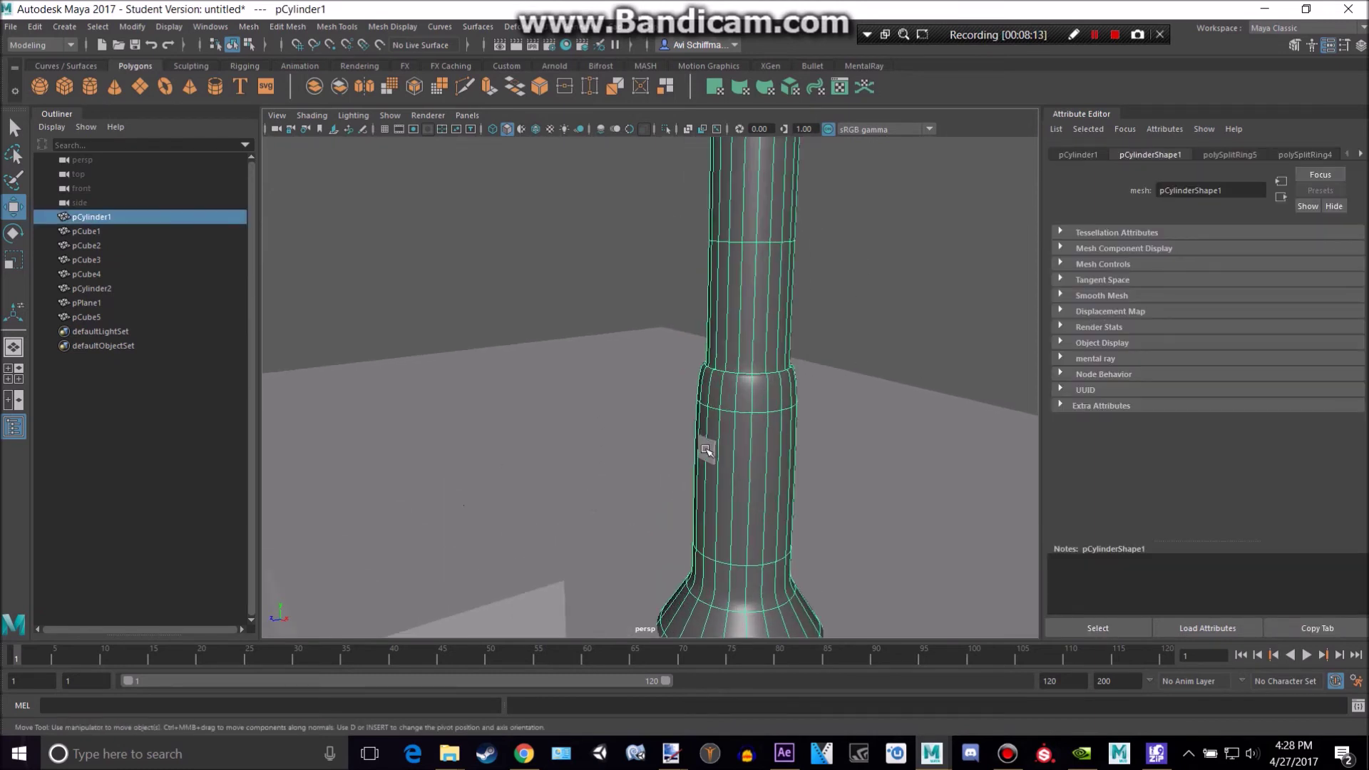
alt+drag(707, 436, 729, 473)
scroll(756, 458, up, 4)
scroll(751, 468, up, 3)
alt+middle_drag(795, 416, 744, 375)
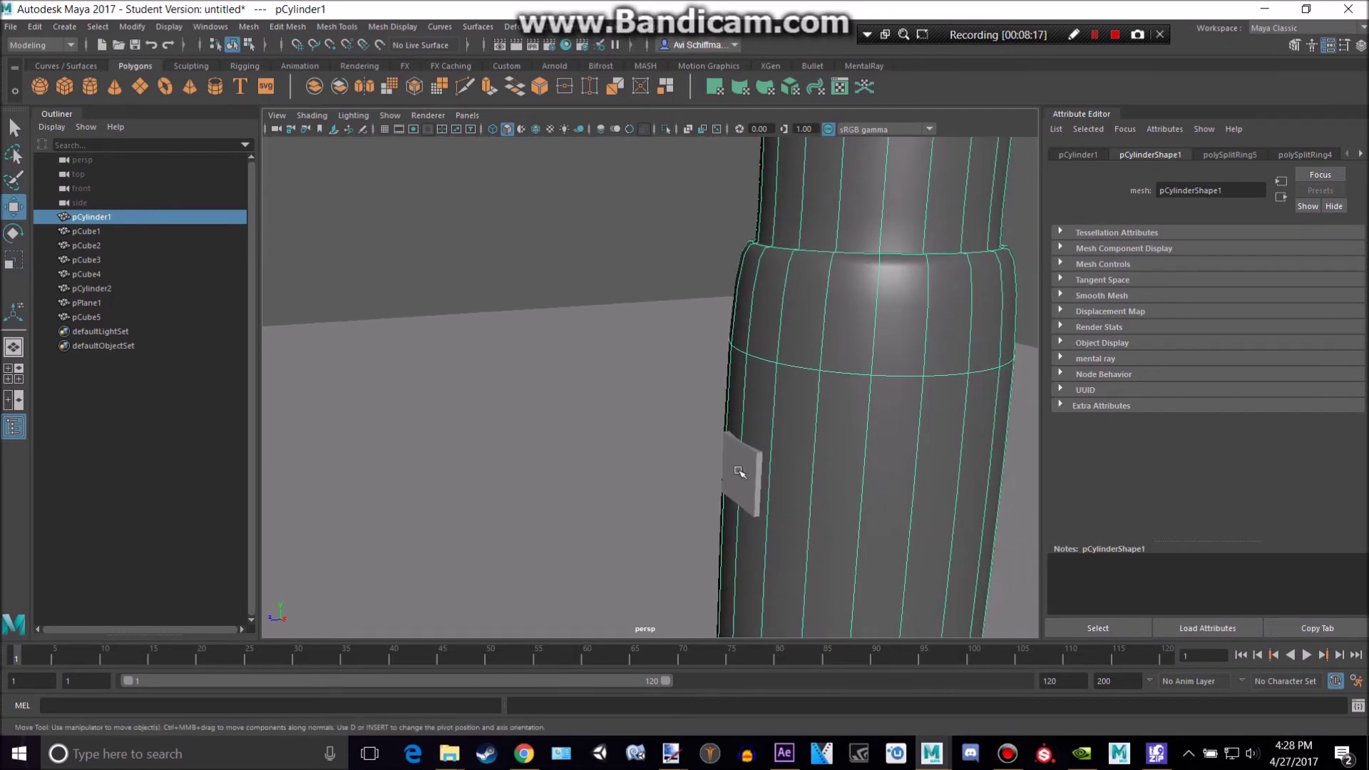
drag(752, 469, 684, 453)
click(86, 245)
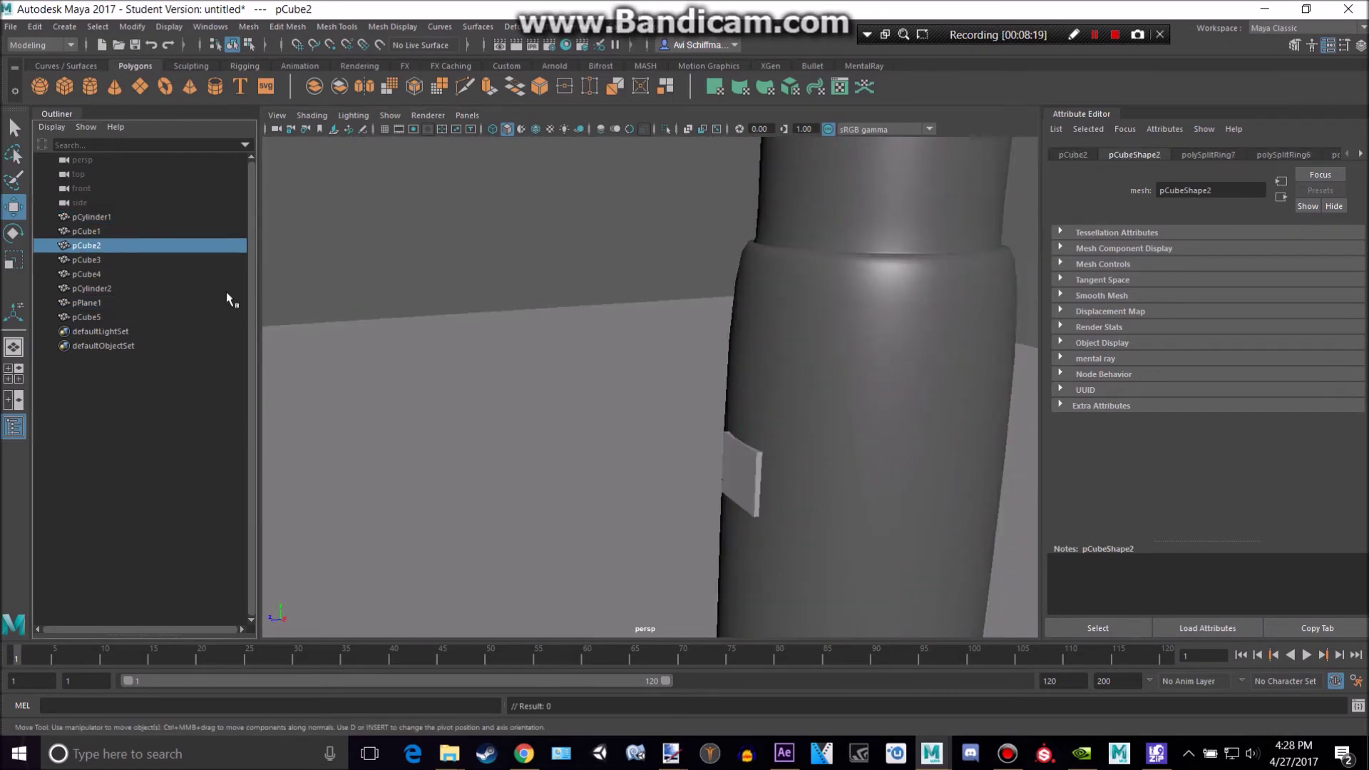
click(109, 261)
click(104, 232)
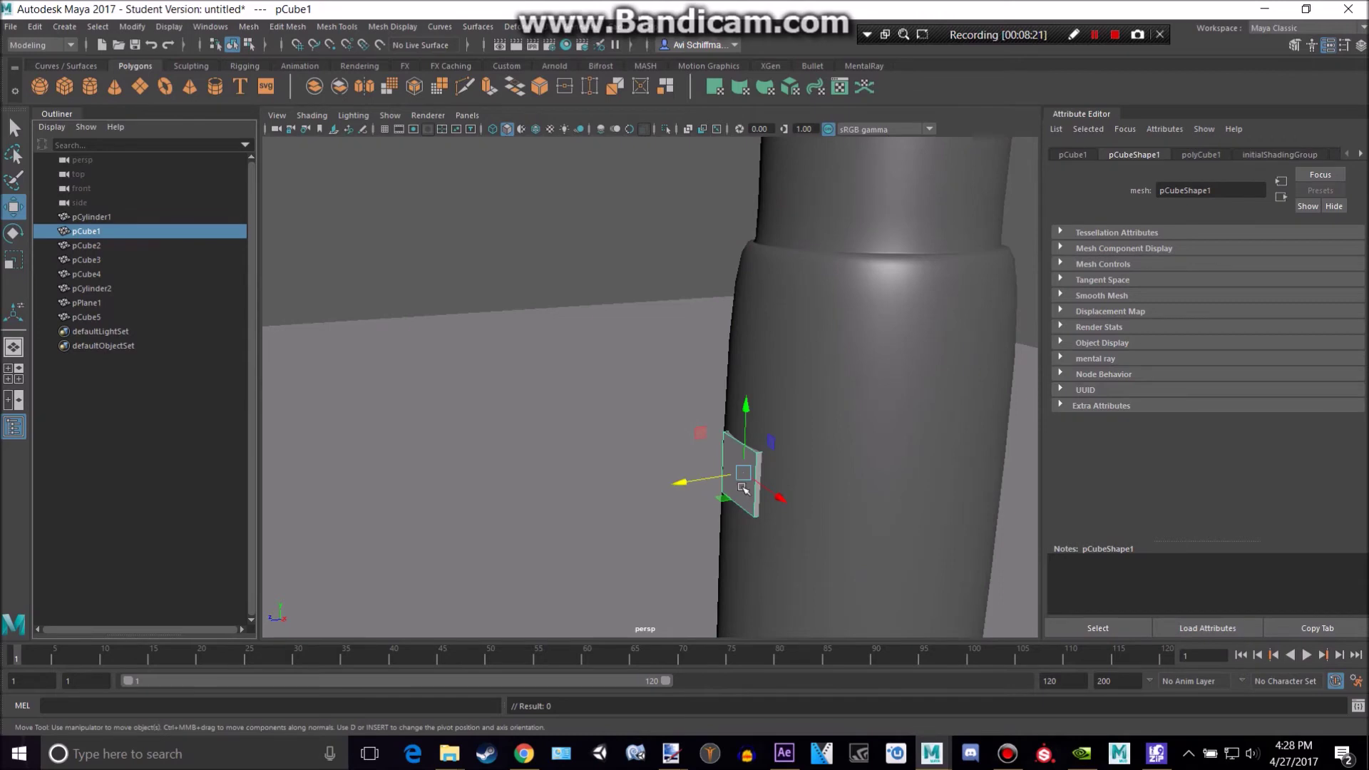
right_drag(743, 490, 849, 726)
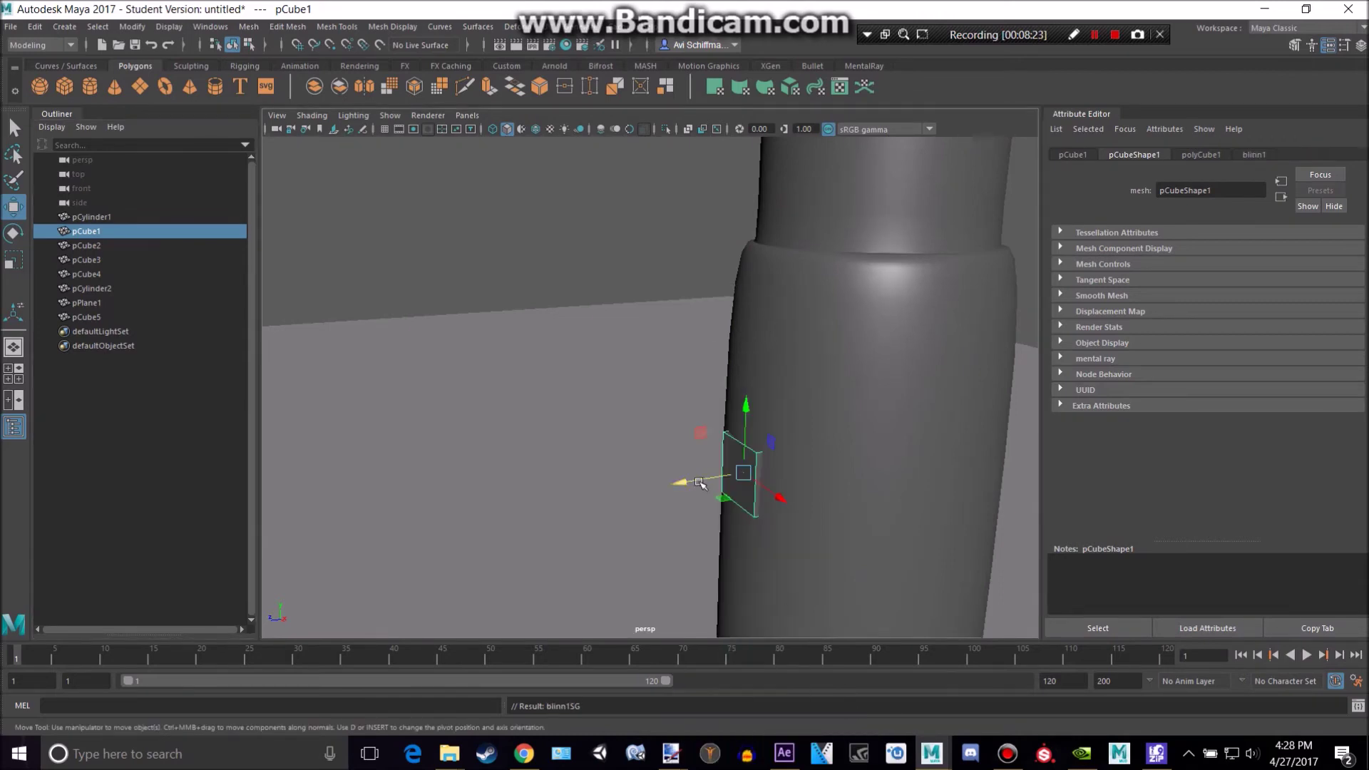
click(572, 244)
Compare with the street lamp reference photo and apply the pole's dark Blinn material to the lamp arm and lamp head.
scroll(620, 324, down, 10)
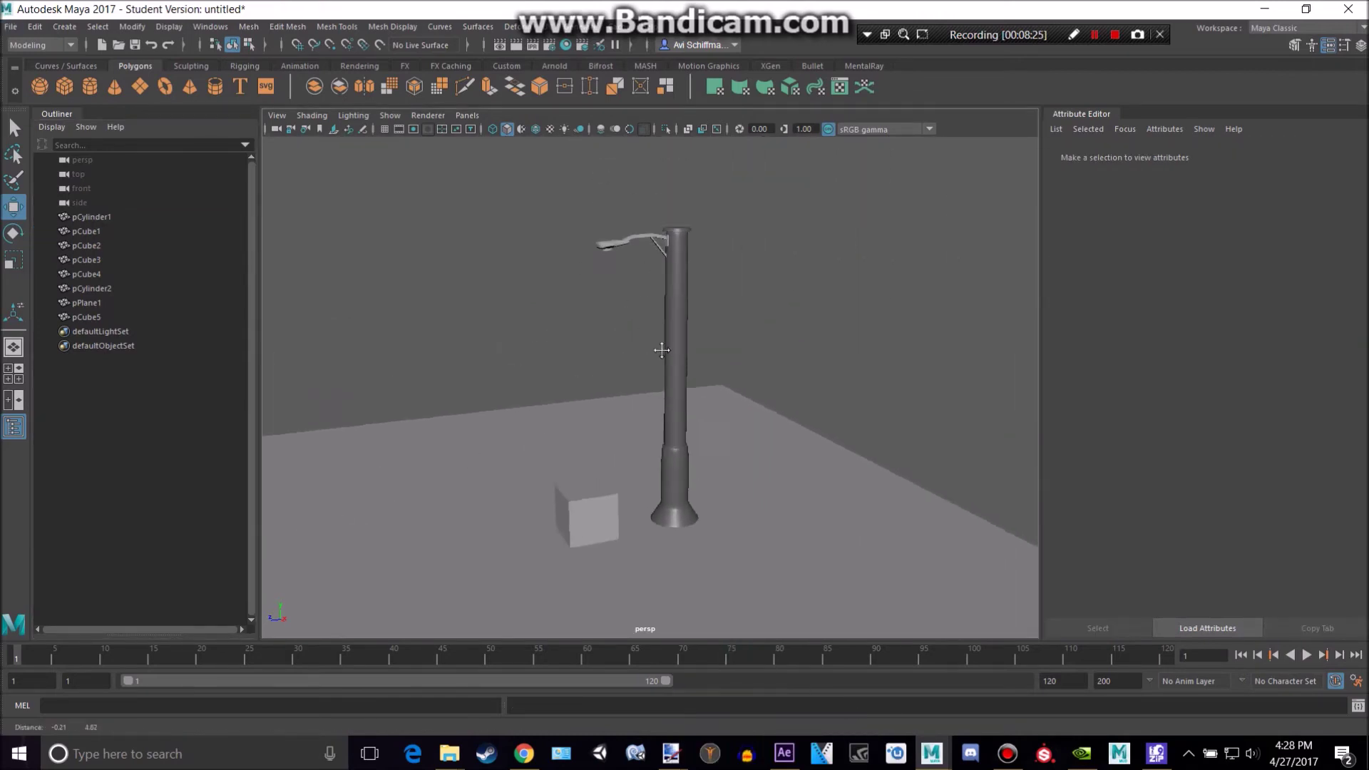
key(alt+Tab)
key(alt+Tab)
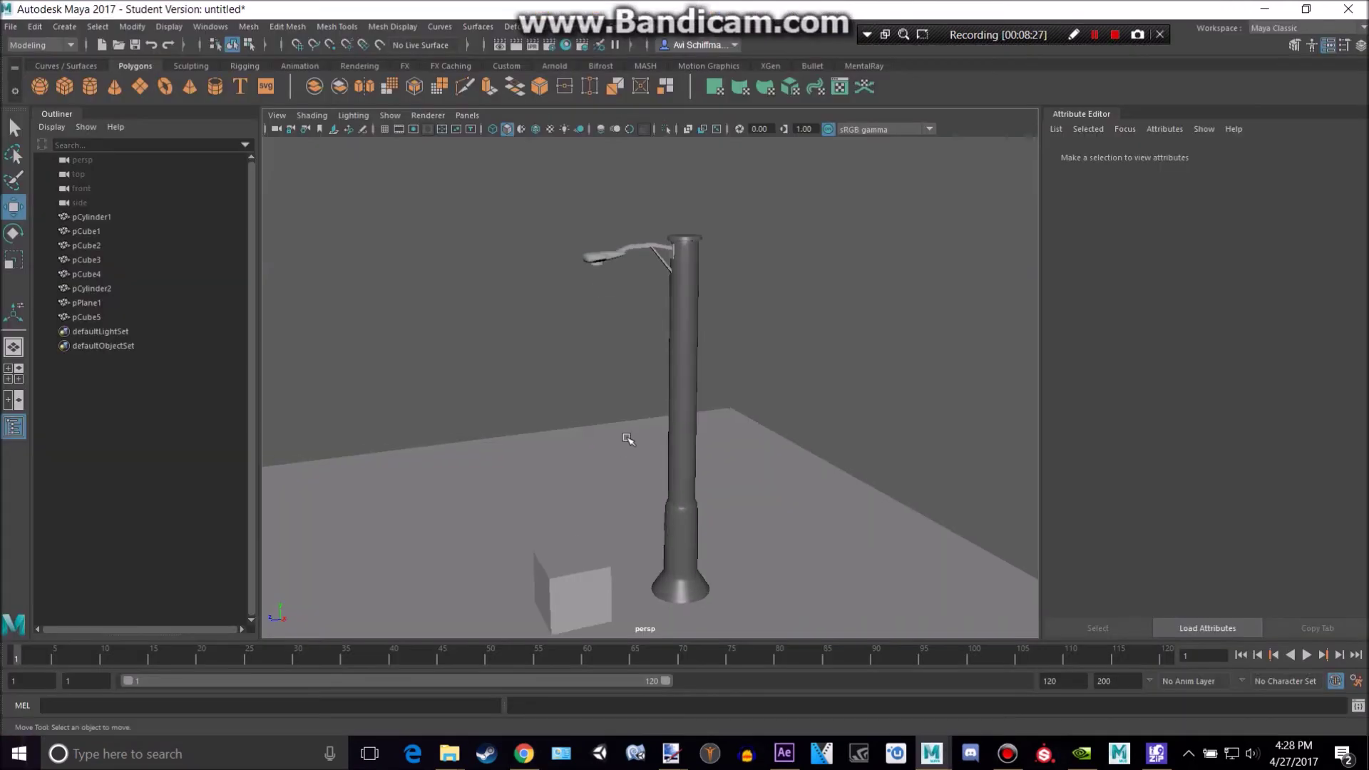
scroll(626, 443, up, 8)
key(alt+Tab)
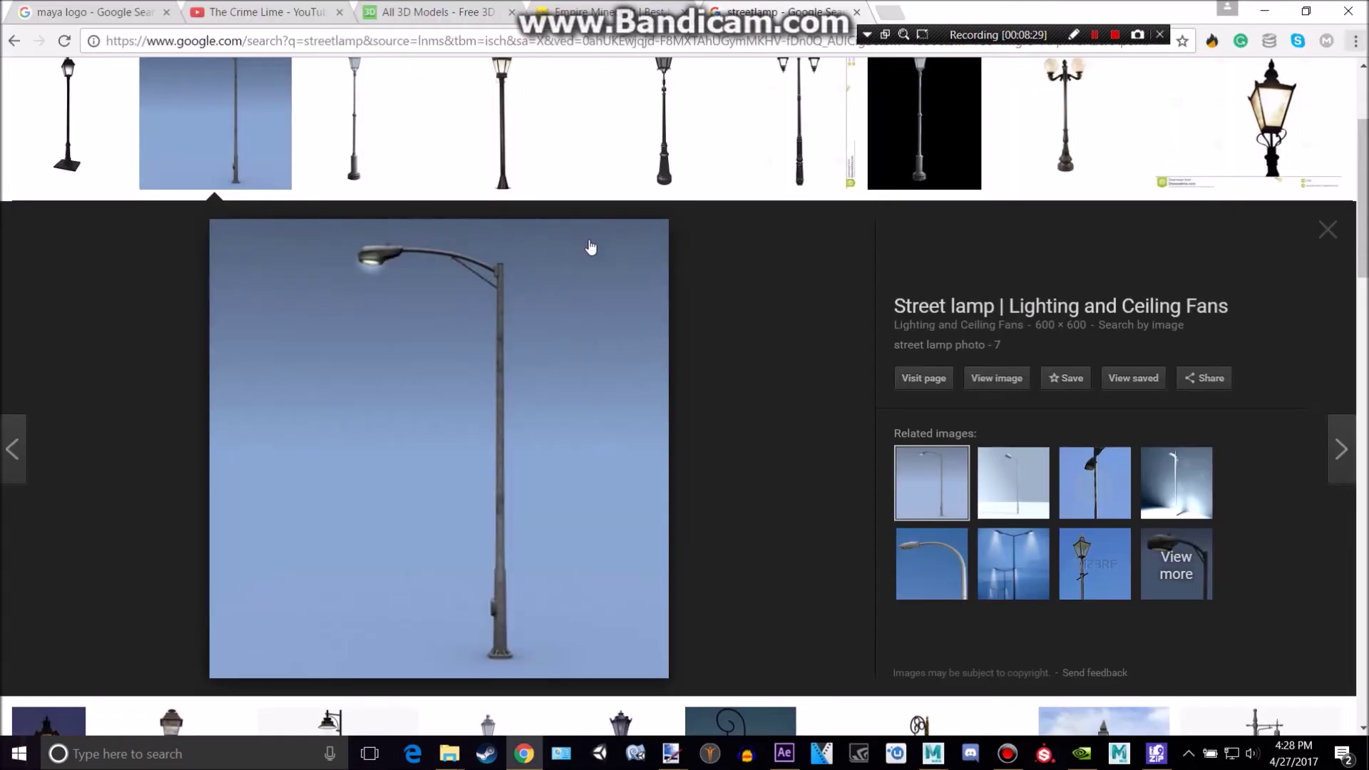
key(alt+Tab)
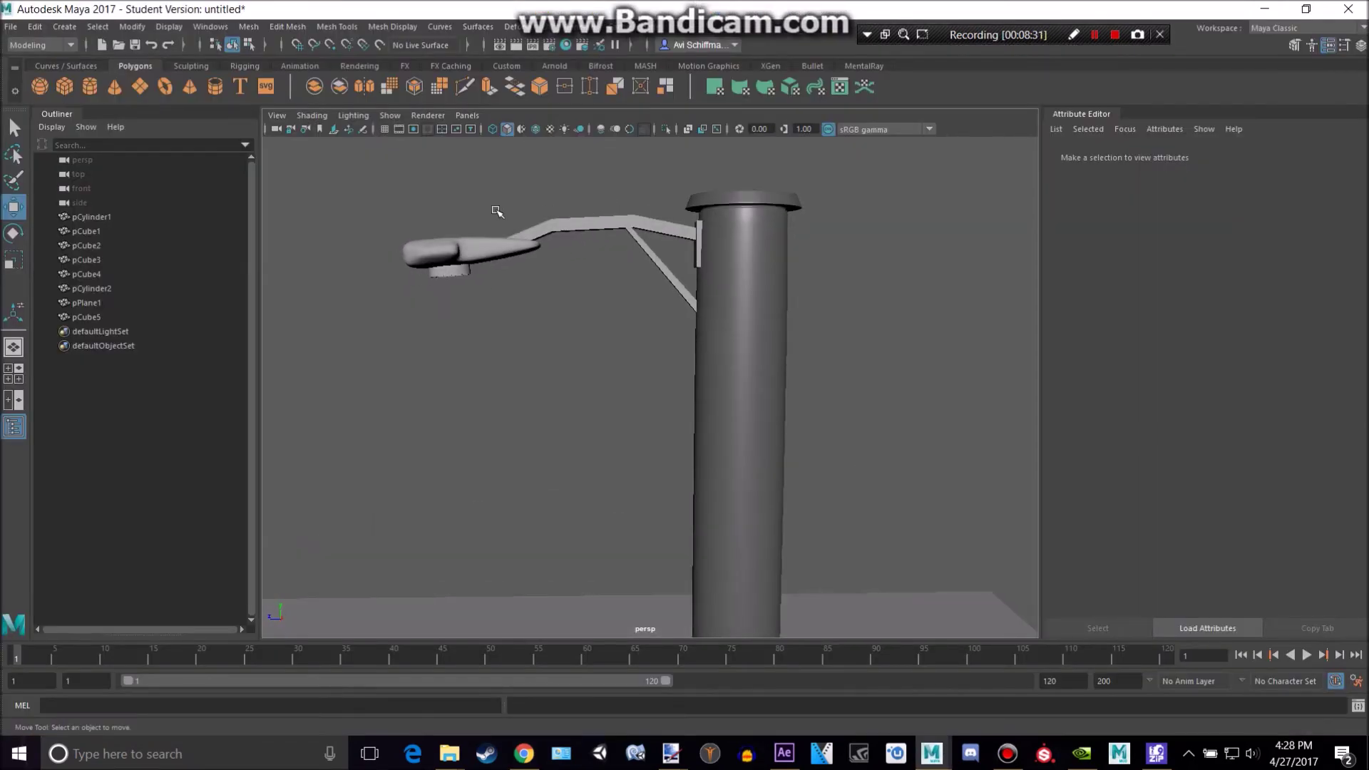
drag(657, 300, 660, 302)
right_drag(627, 226, 718, 623)
click(528, 419)
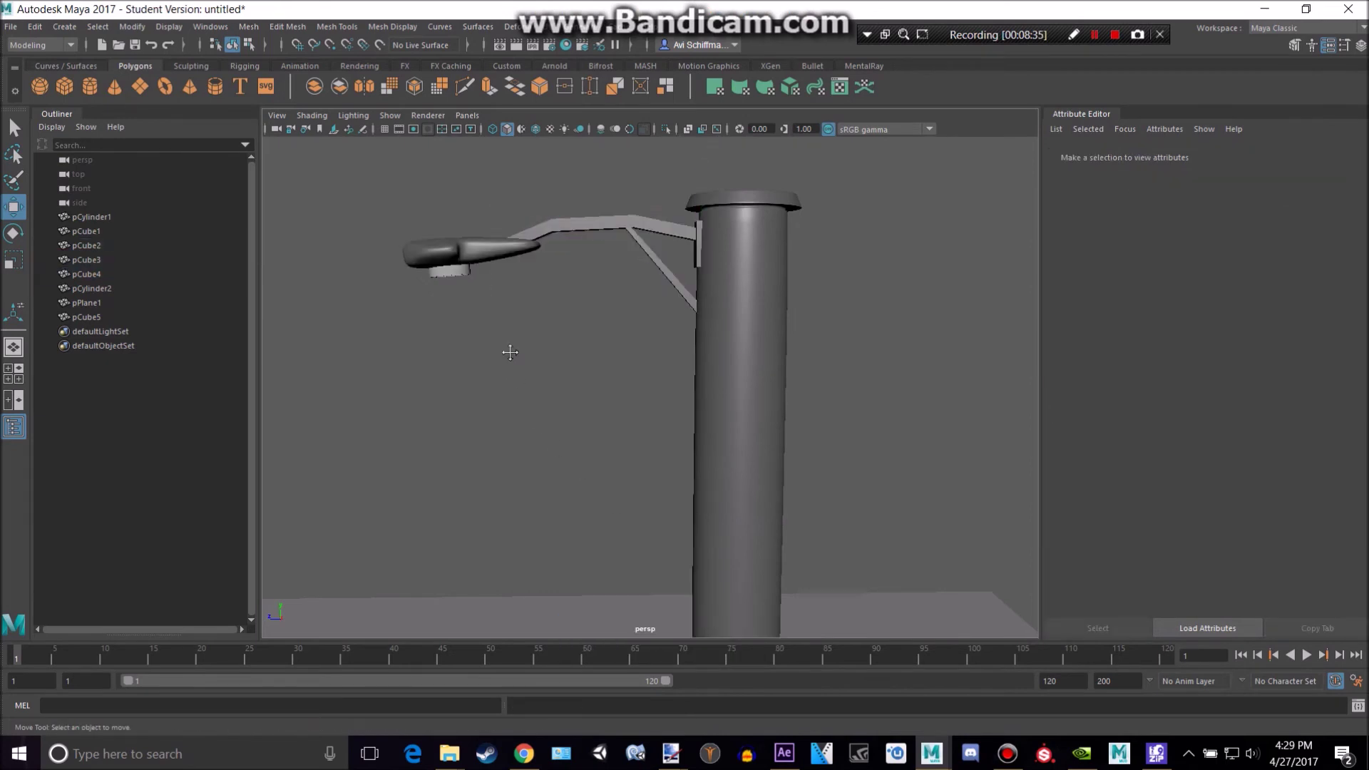
Assign a new Blinn material to the light disc under the lamp head and darken its color.
alt+middle_drag(507, 352, 639, 400)
alt+drag(639, 400, 629, 378)
scroll(630, 378, up, 2)
click(584, 303)
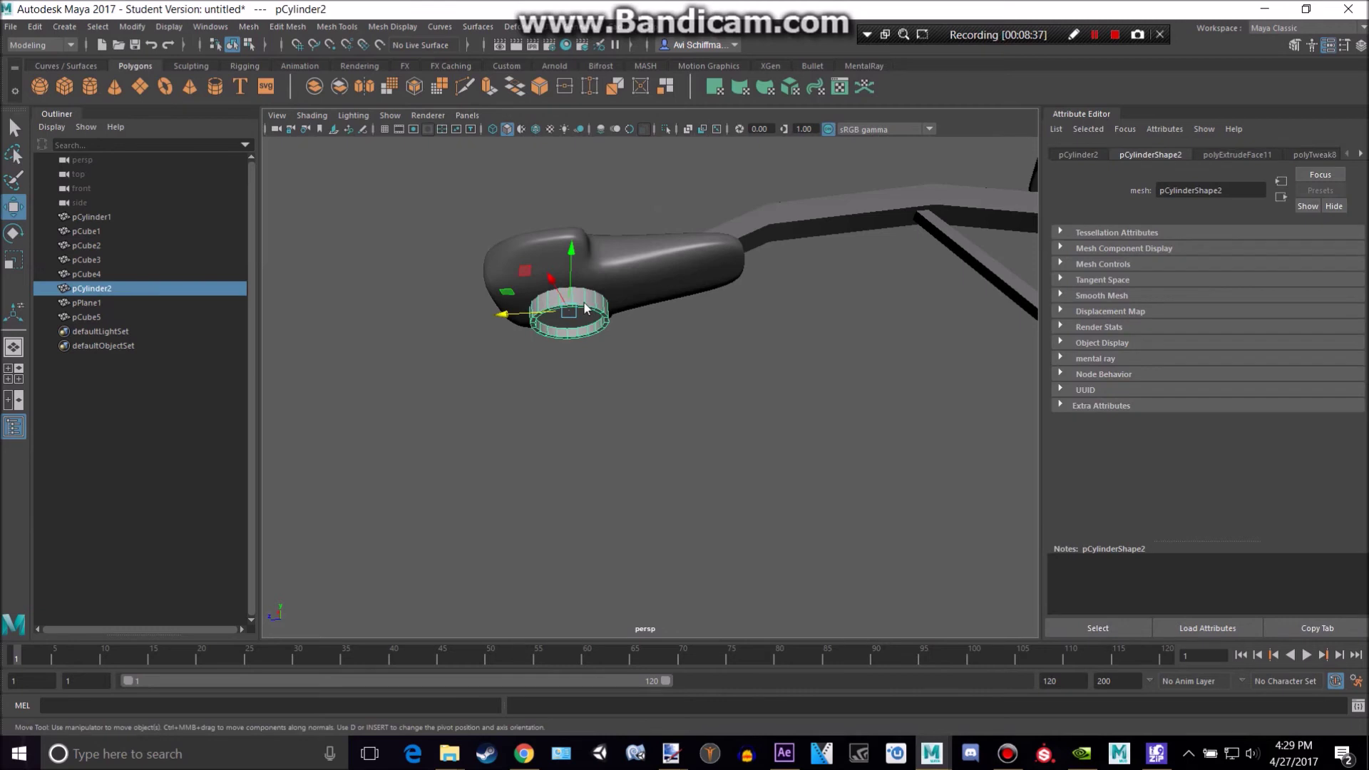
right_drag(583, 302, 609, 672)
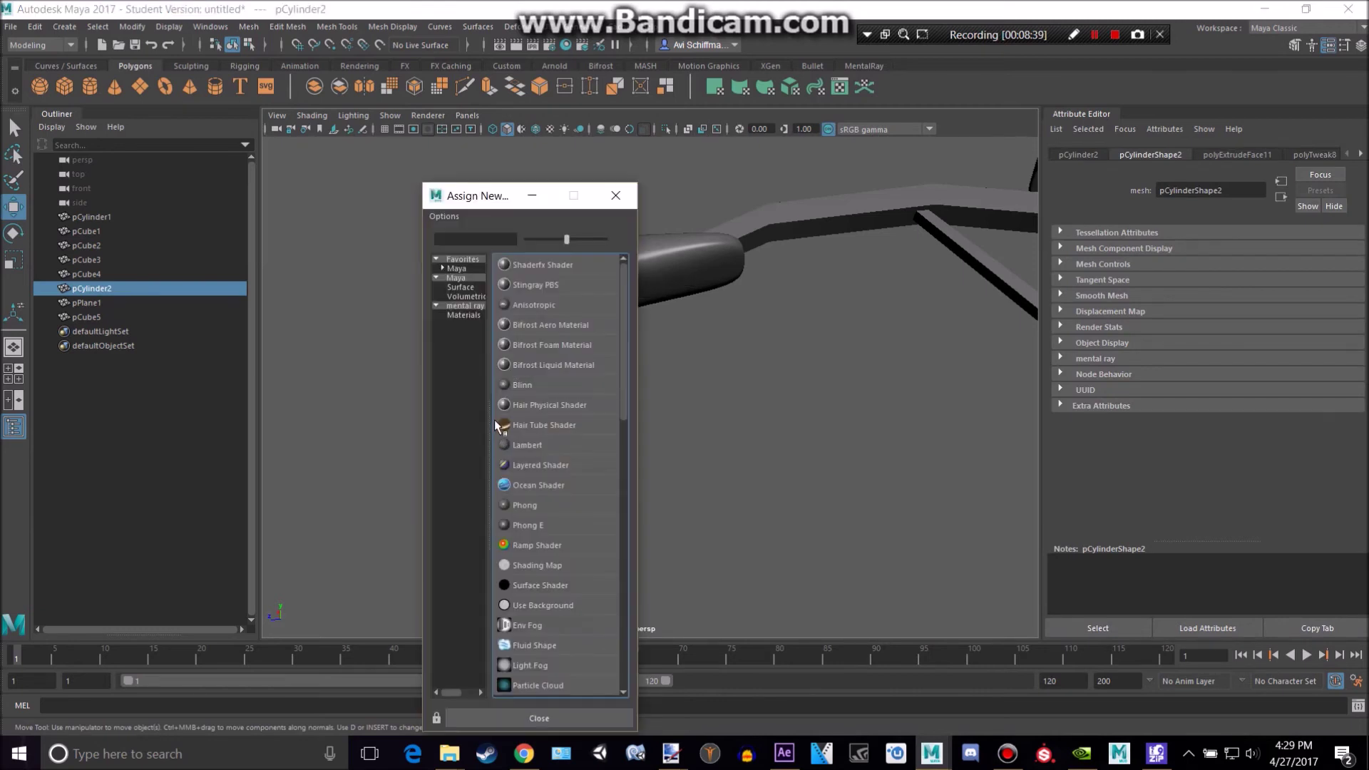
click(550, 282)
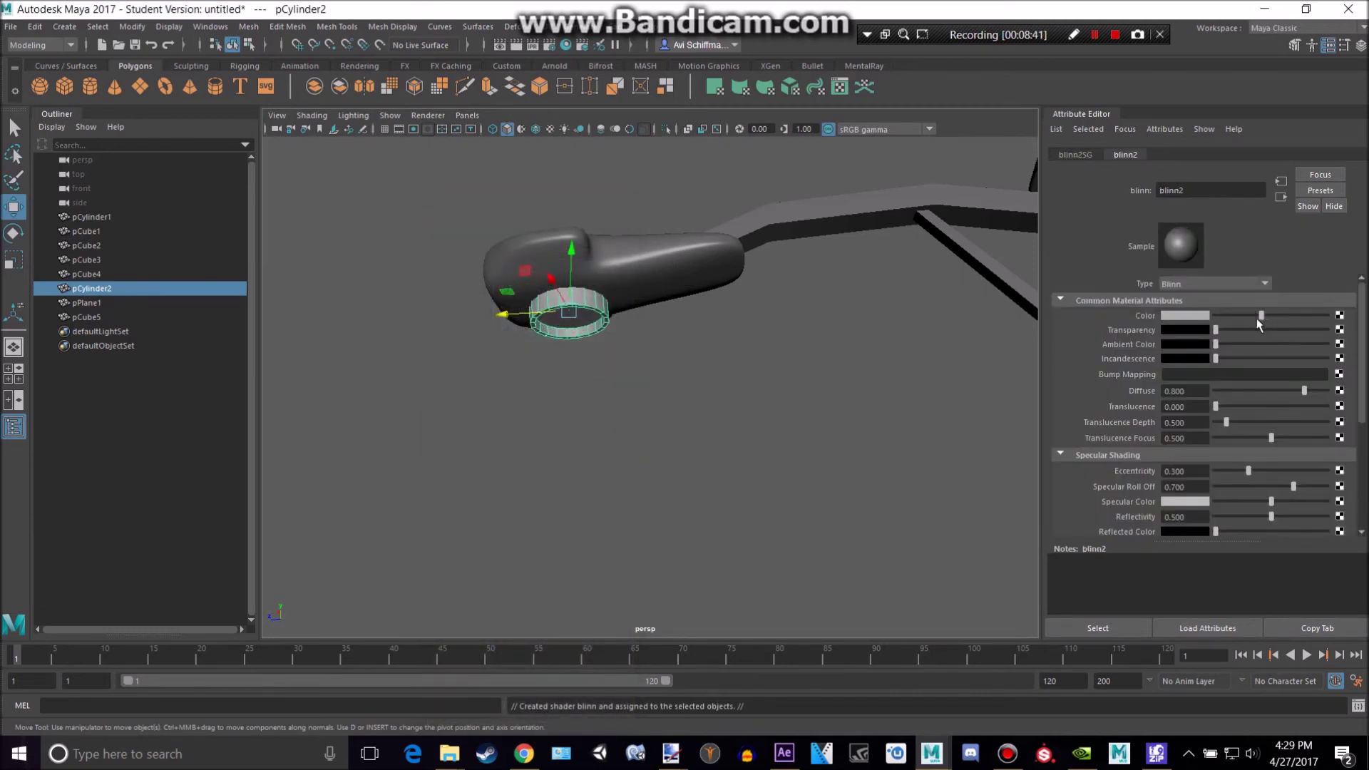
click(780, 416)
Scale the ground plane up uniformly to about 88.175.
scroll(703, 451, down, 5)
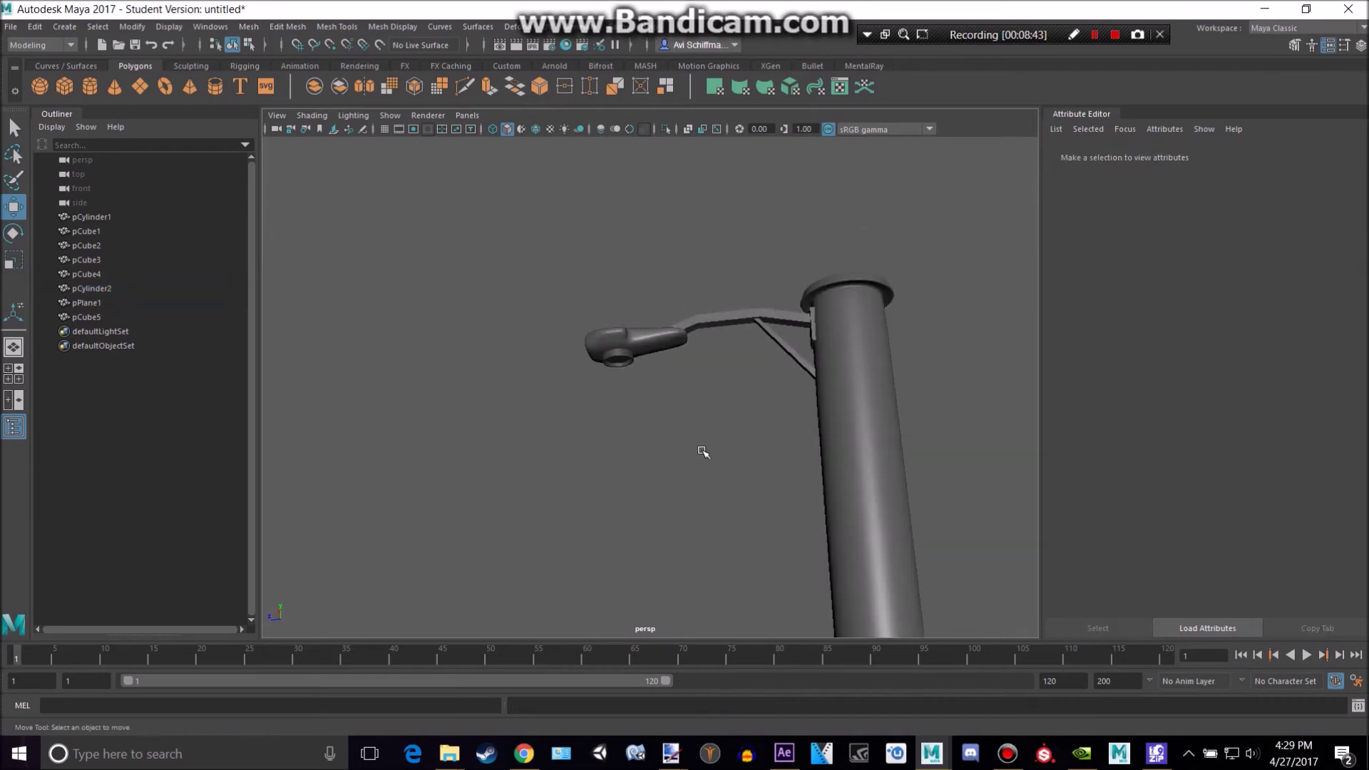
alt+drag(703, 451, 678, 475)
scroll(678, 475, down, 5)
alt+middle_drag(851, 517, 853, 411)
mouse_move(788, 421)
alt+mouse_down()
mouse_move(810, 440)
mouse_move(790, 444)
alt+mouse_up()
click(755, 525)
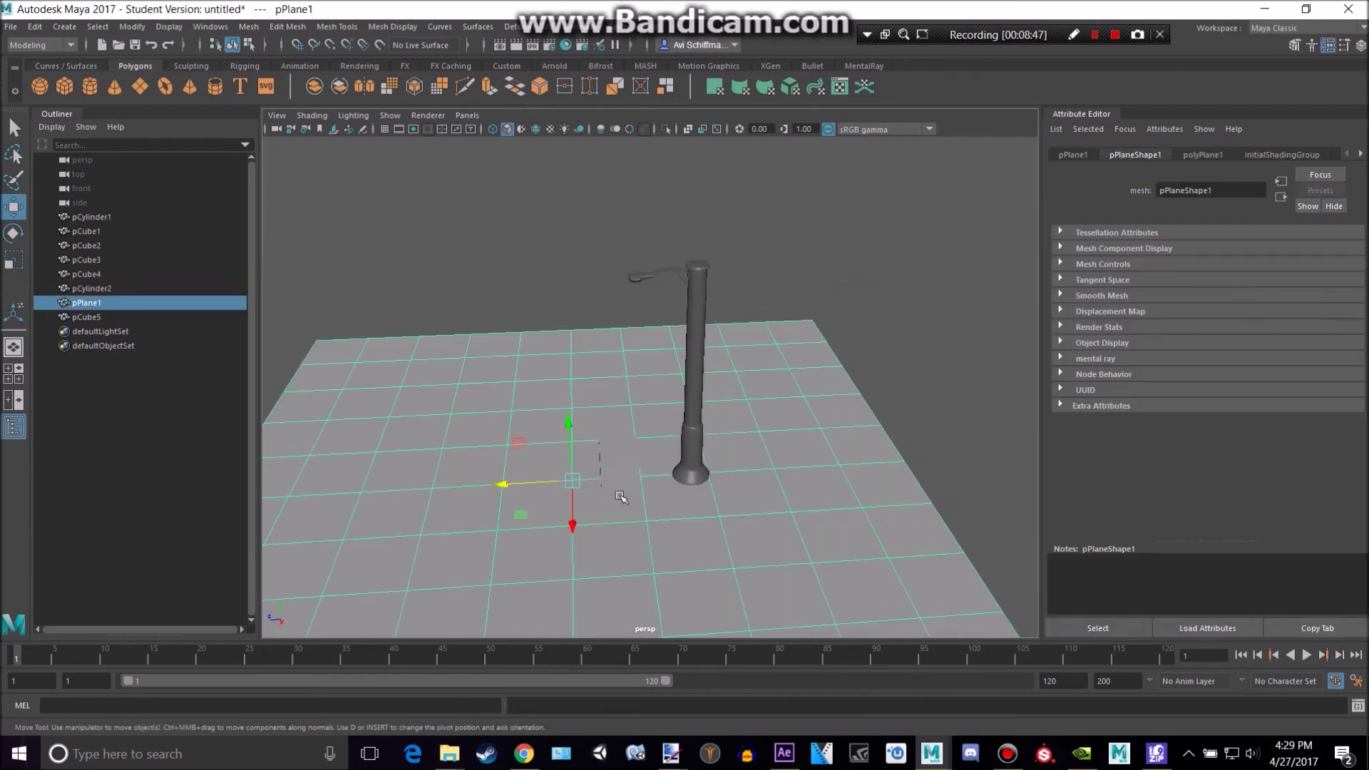
key(r)
drag(572, 481, 874, 456)
Assign a new Blinn material to the ground plane and set its color to black.
right_drag(875, 458, 881, 520)
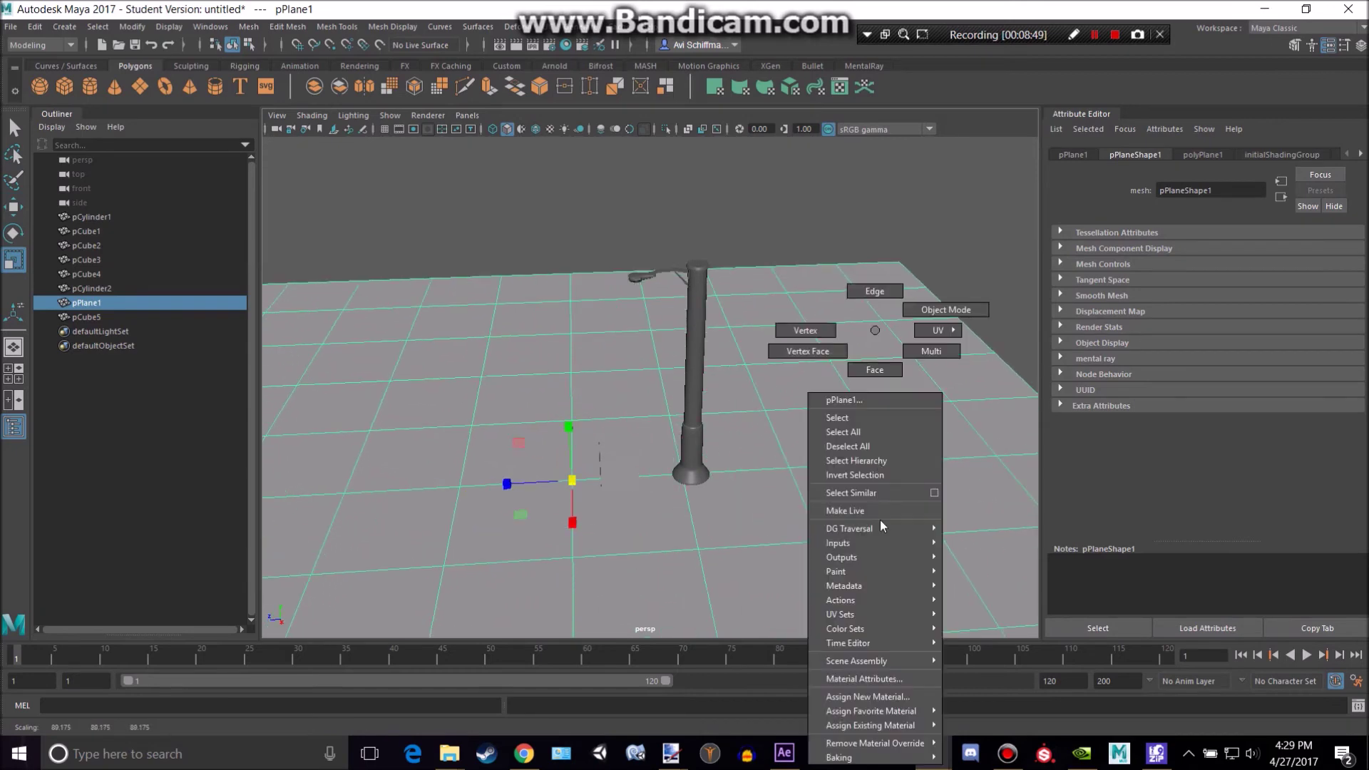
click(888, 697)
click(602, 400)
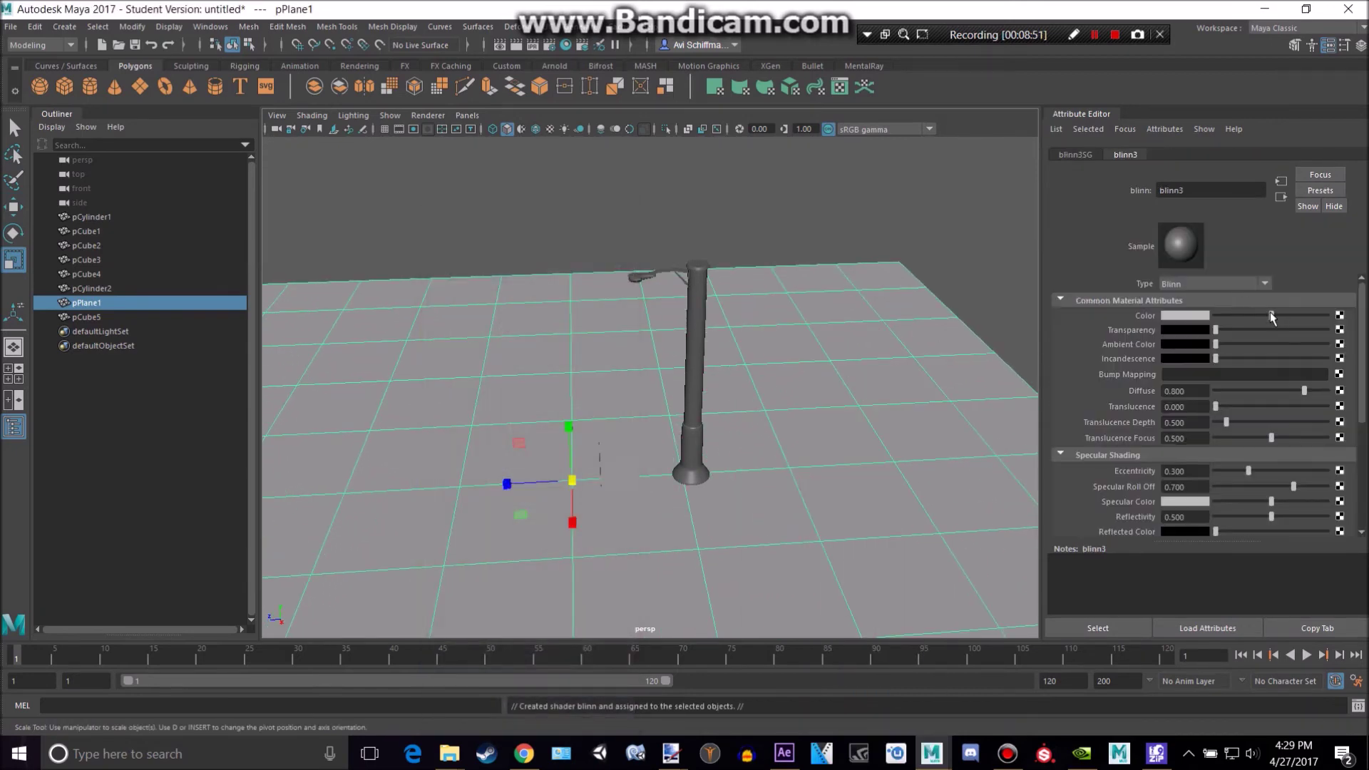
drag(1272, 316, 1205, 321)
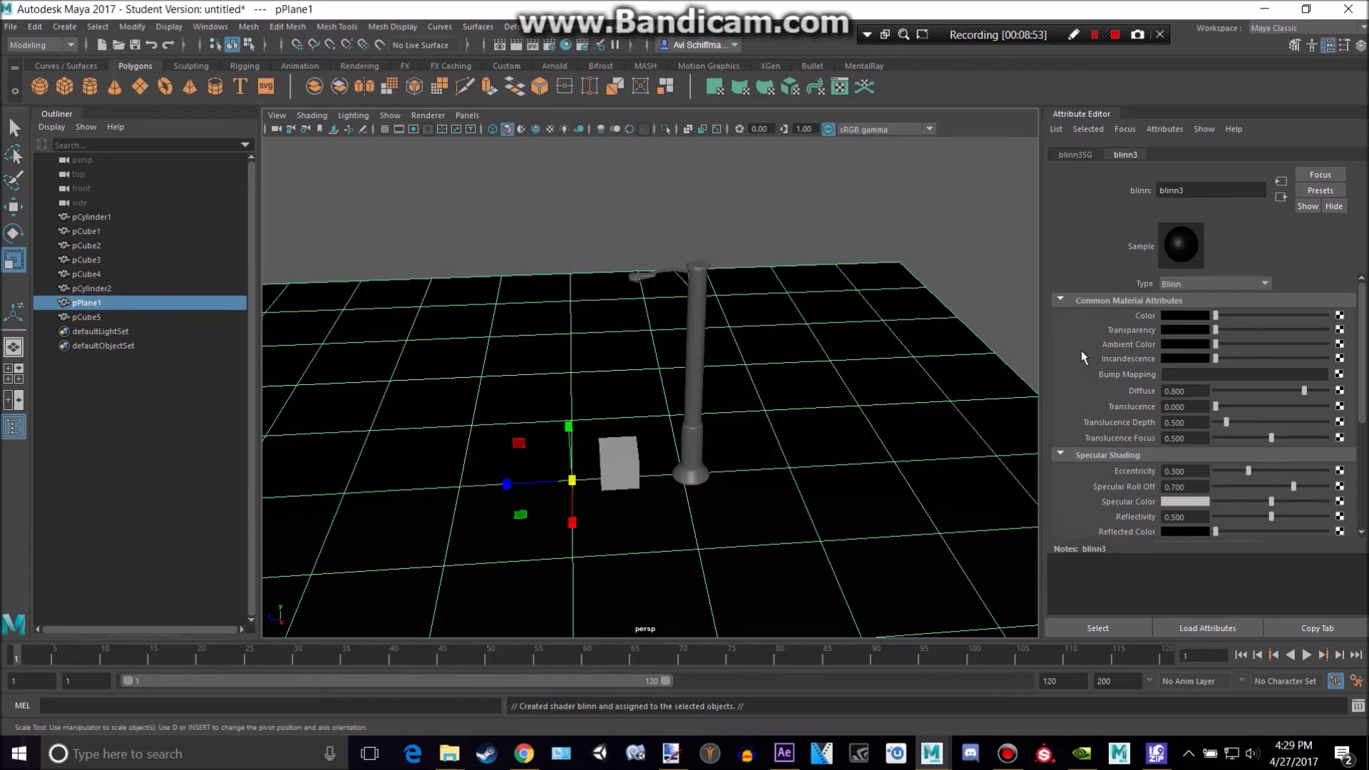
click(891, 246)
Assign a new Blinn material to the cube beside the pole and lighten its color slightly.
alt+drag(778, 330, 662, 402)
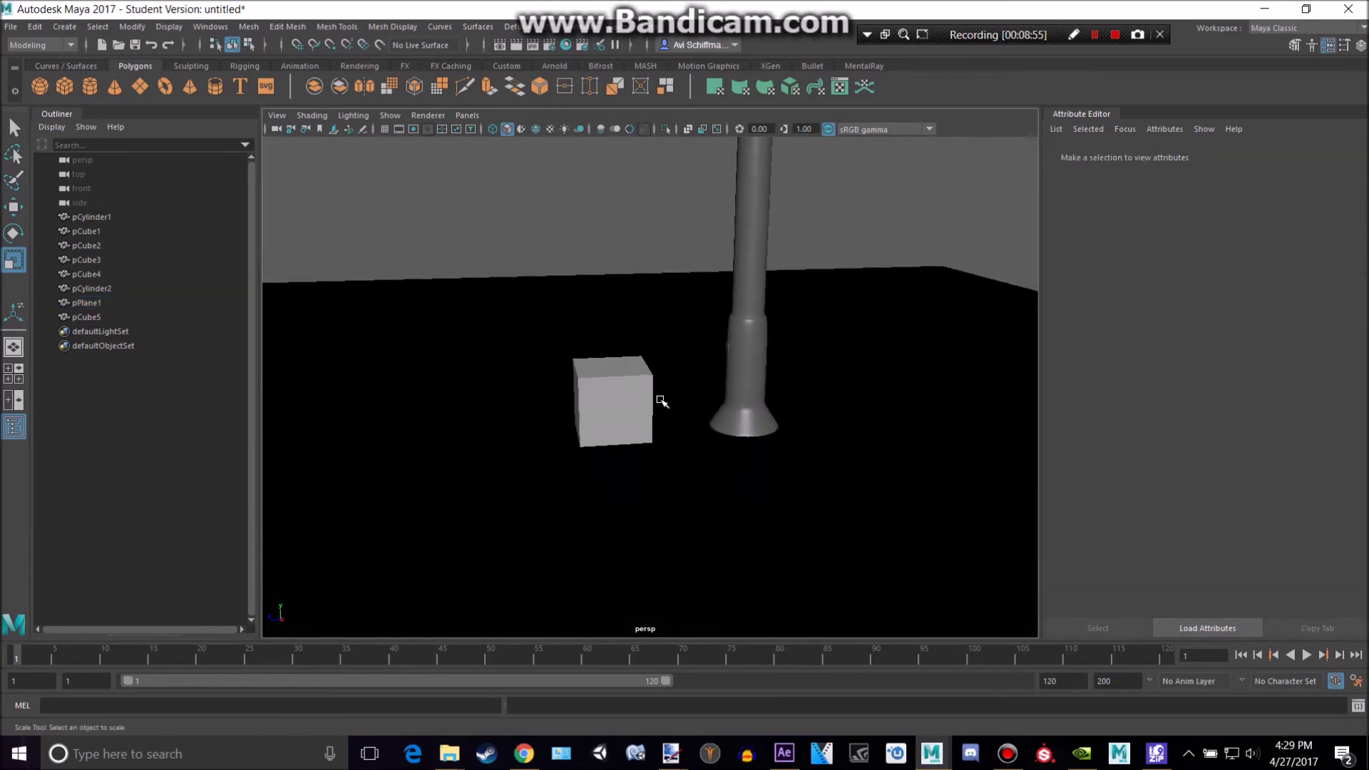
click(649, 401)
scroll(615, 378, up, 3)
right_drag(615, 378, 634, 696)
click(565, 381)
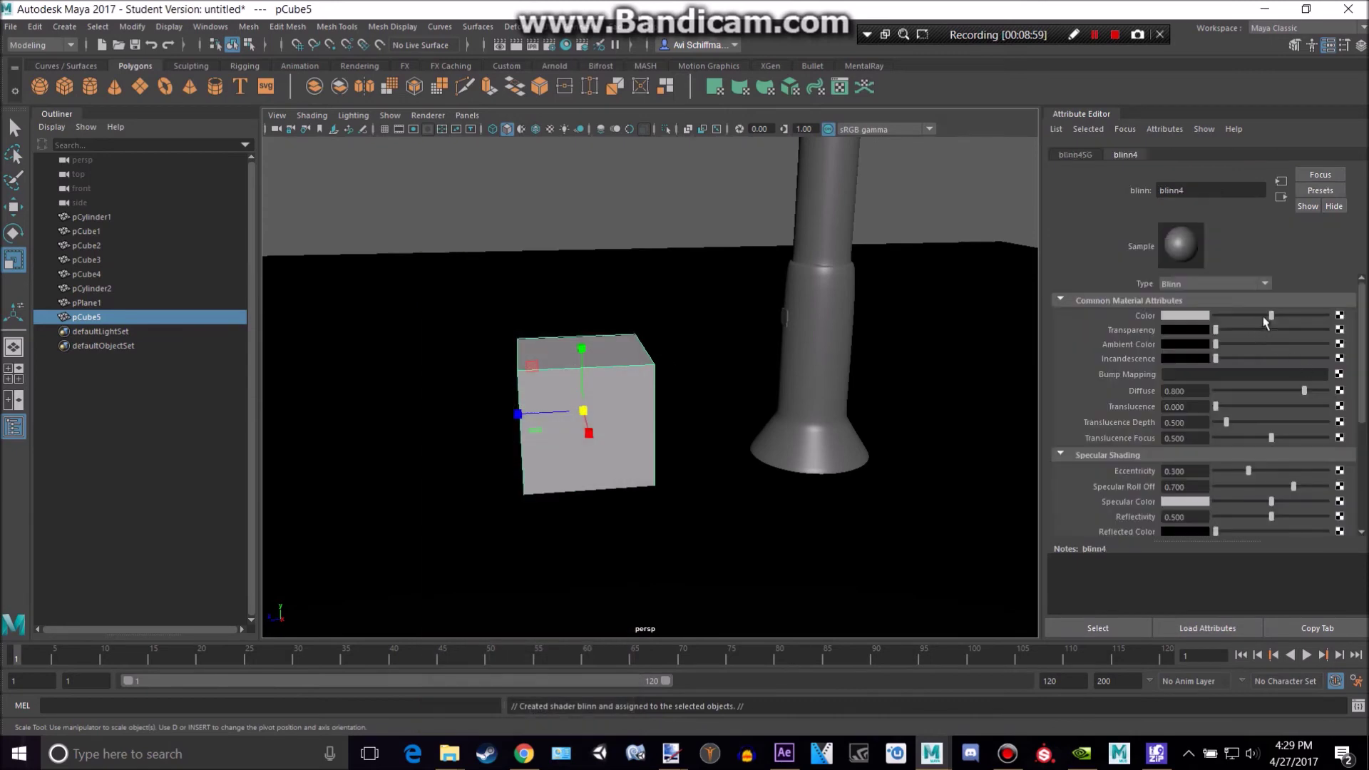
drag(1269, 318, 1280, 322)
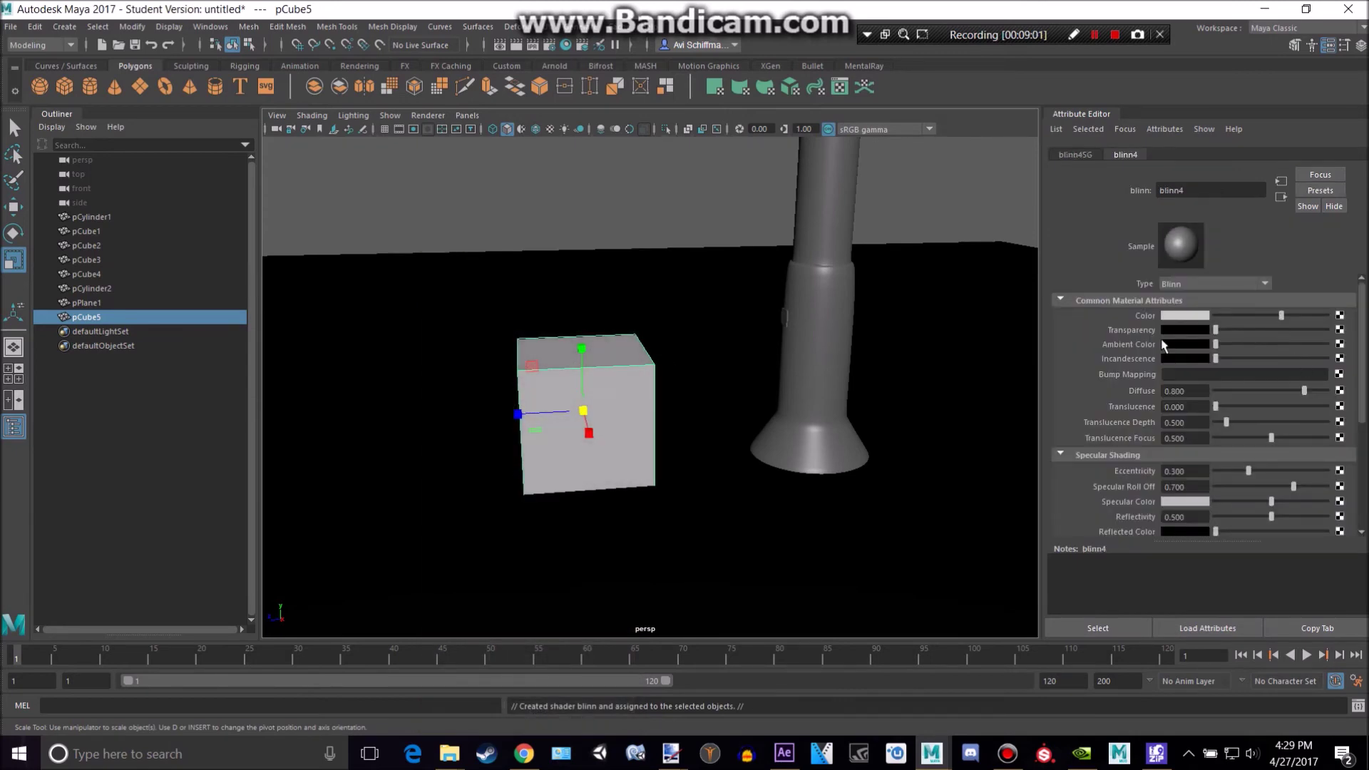
click(633, 199)
Frame the whole street lamp with the cube, render the current frame, and close the render after viewing it.
scroll(663, 241, down, 6)
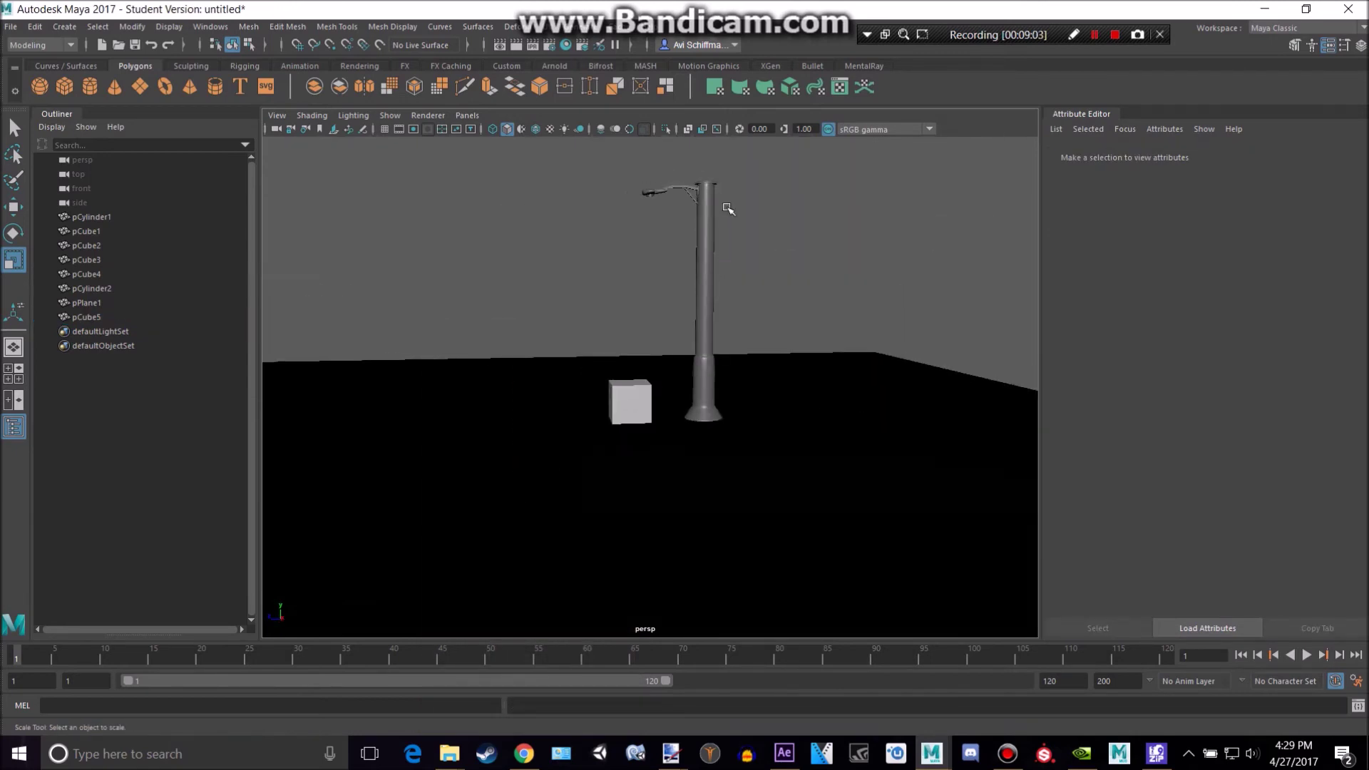
scroll(728, 209, up, 4)
alt+middle_drag(733, 206, 734, 294)
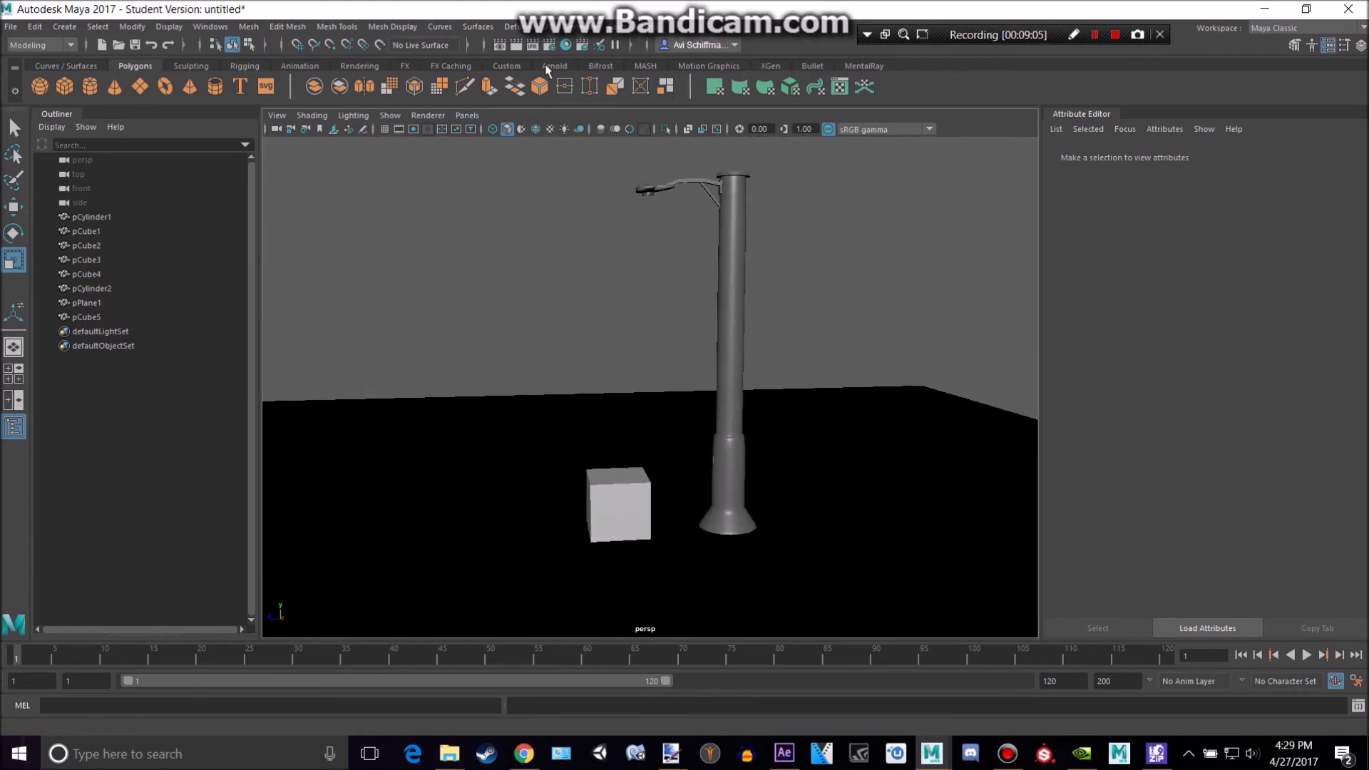
click(515, 45)
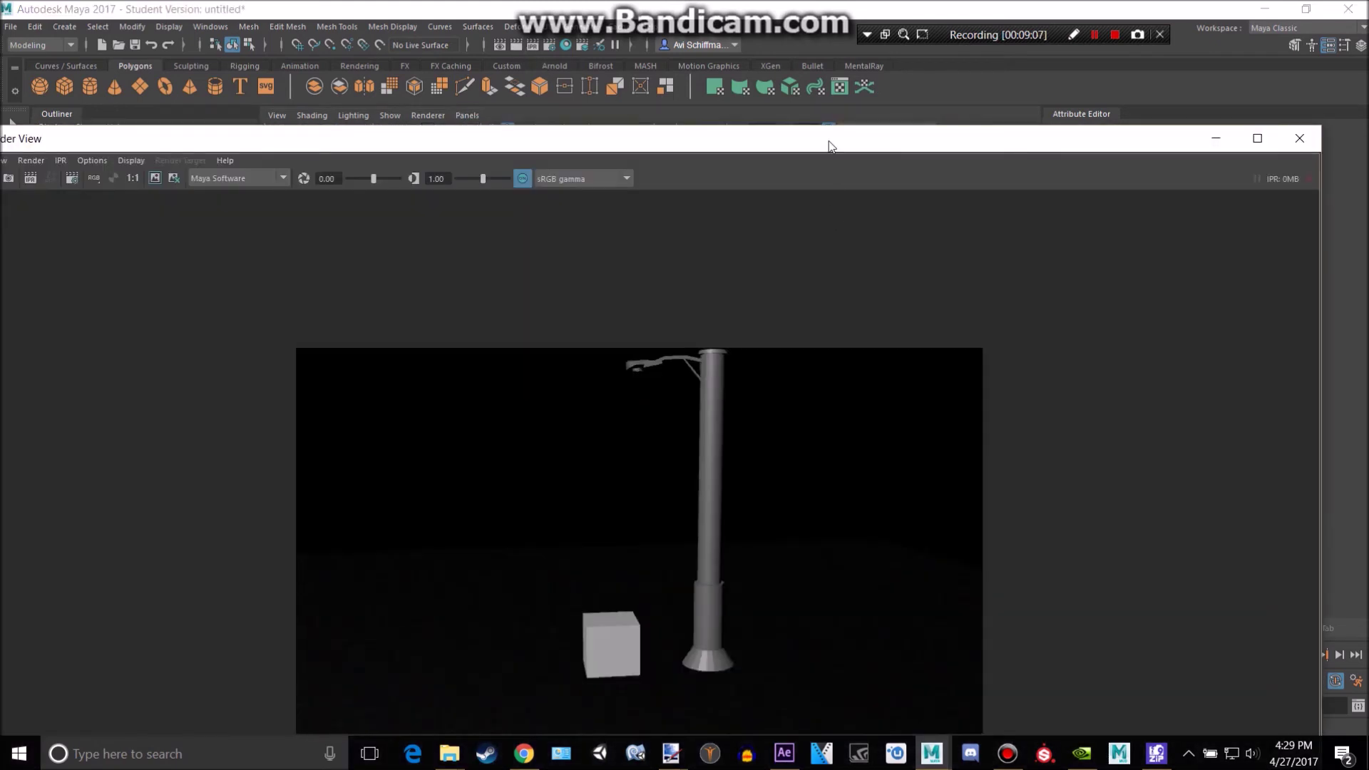
drag(829, 146, 820, 131)
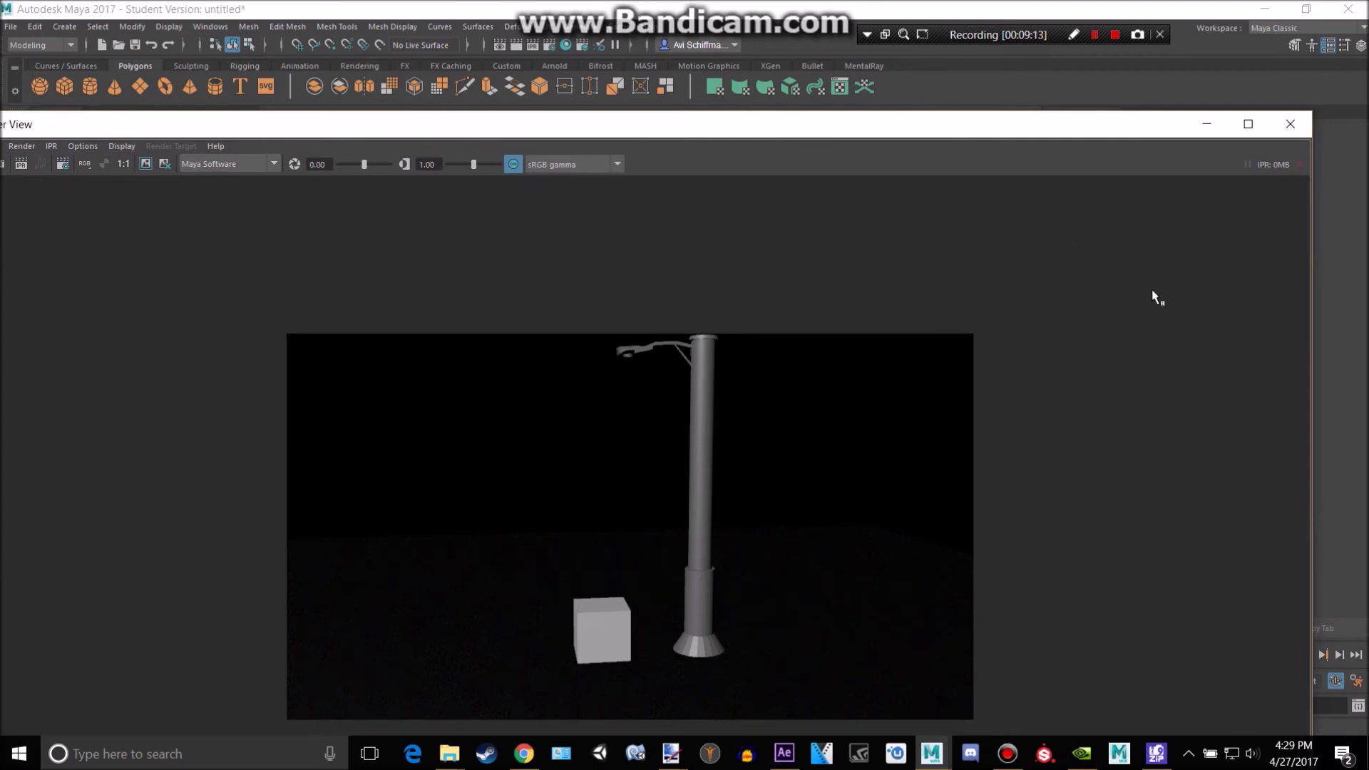
click(1287, 122)
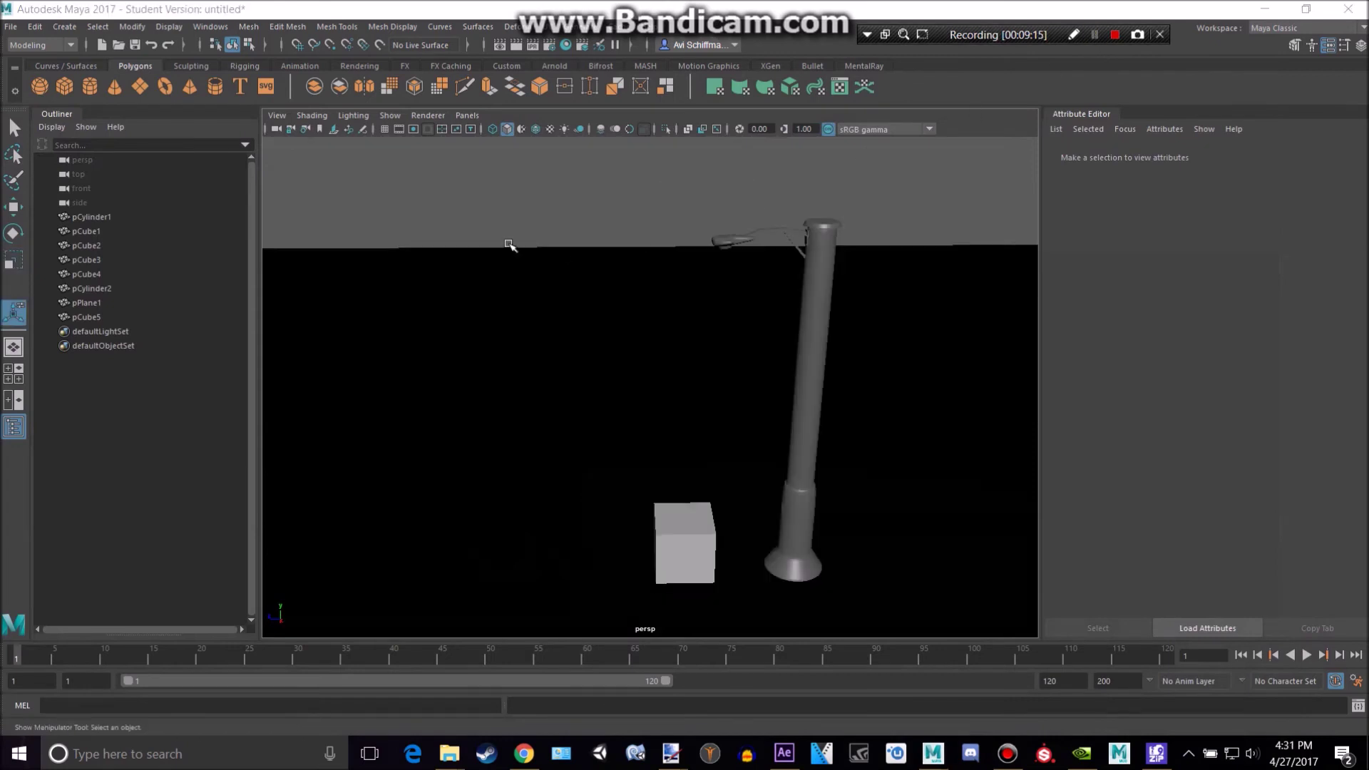
Create a spot light in the street lamp scene.
alt+middle_drag(511, 246, 423, 218)
click(57, 27)
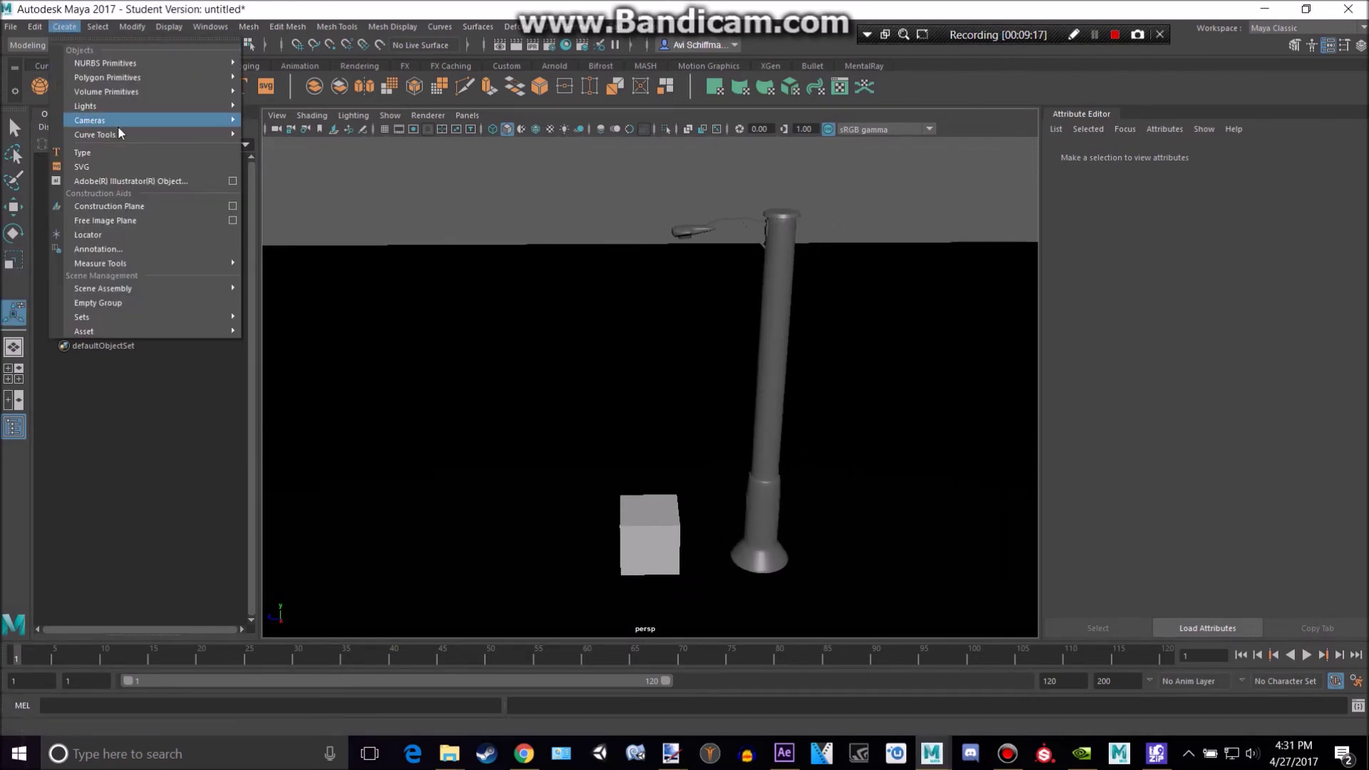
mouse_move(168, 106)
click(285, 161)
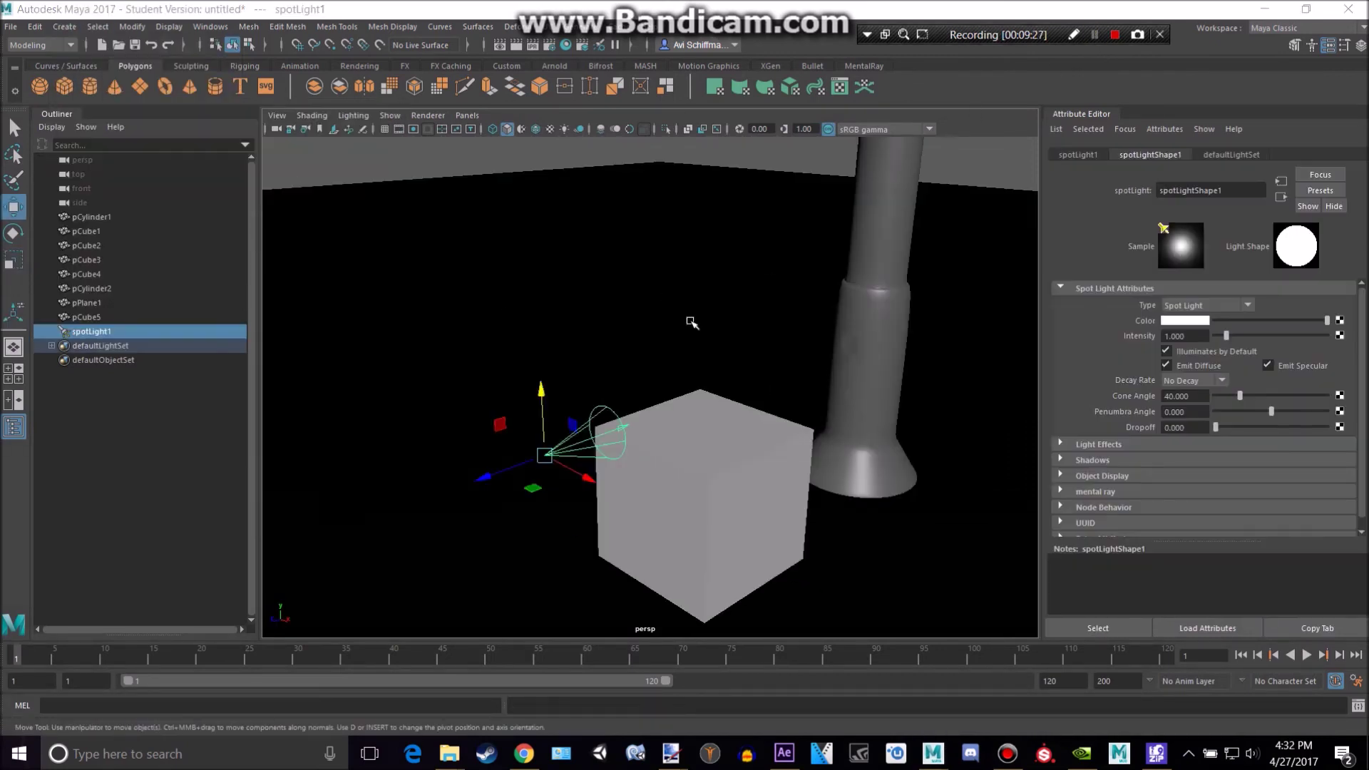
Rotate the spot light so that its cone points straight down at the ground.
alt+middle_drag(605, 425, 595, 351)
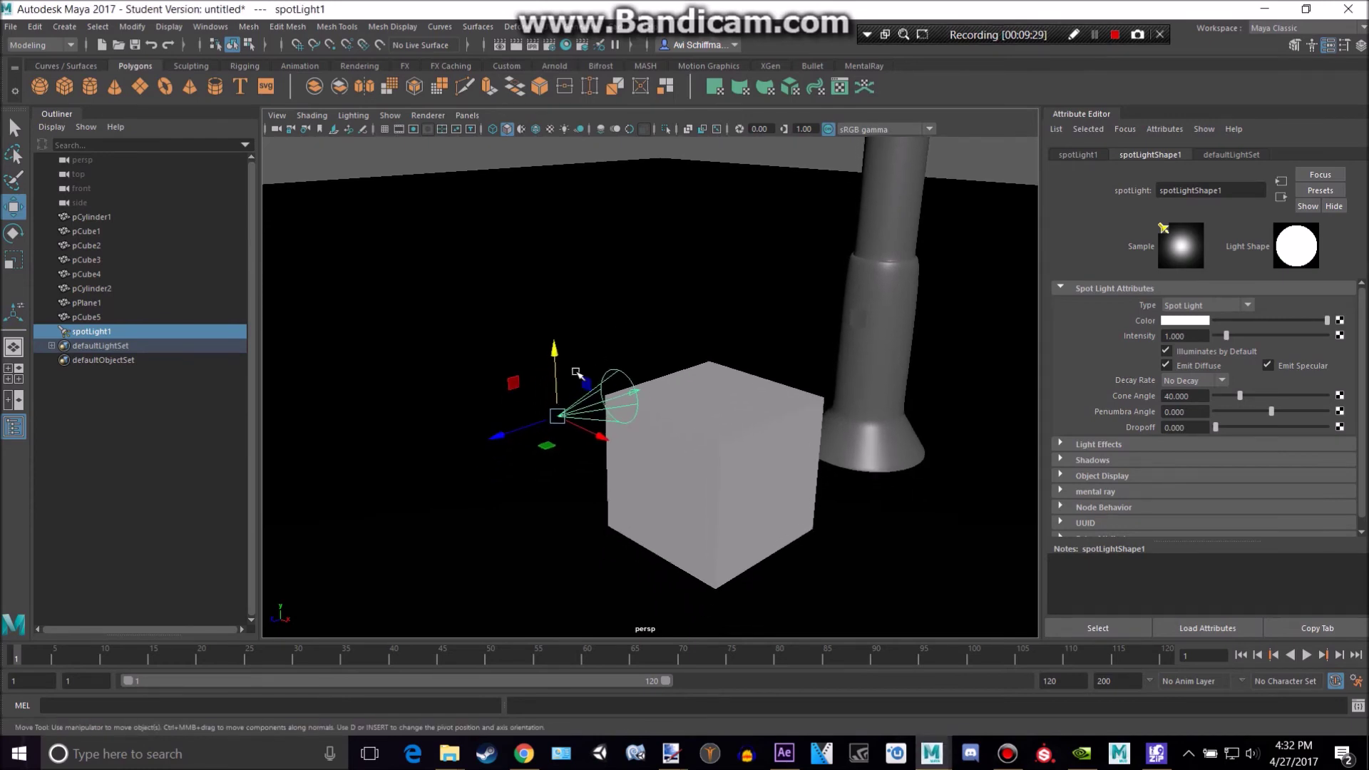
key(e)
drag(519, 389, 563, 341)
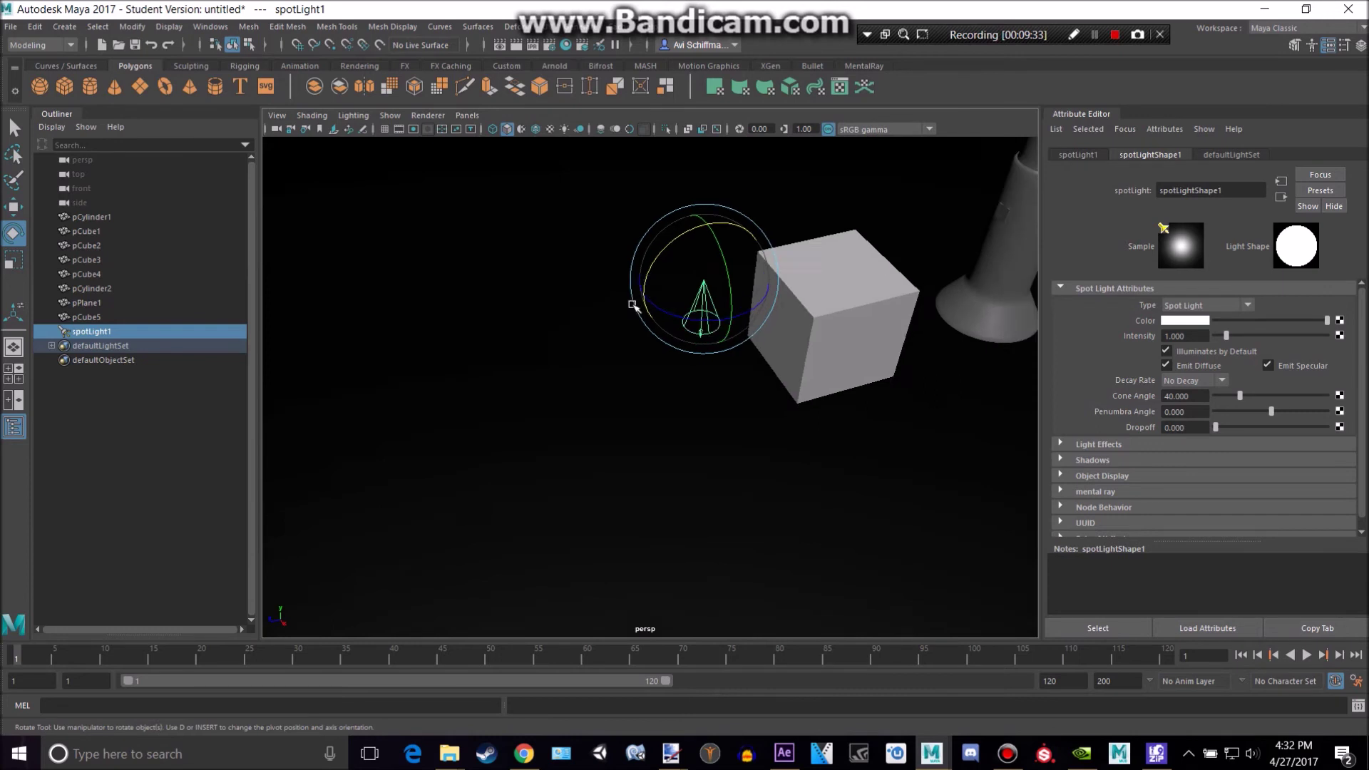
Move the spot light up beside the pole and position it just beneath the lamp head.
scroll(632, 306, down, 4)
alt+middle_drag(632, 305, 511, 370)
key(w)
drag(476, 411, 655, 348)
alt+middle_drag(789, 230, 712, 336)
alt+drag(713, 336, 708, 300)
drag(664, 460, 633, 165)
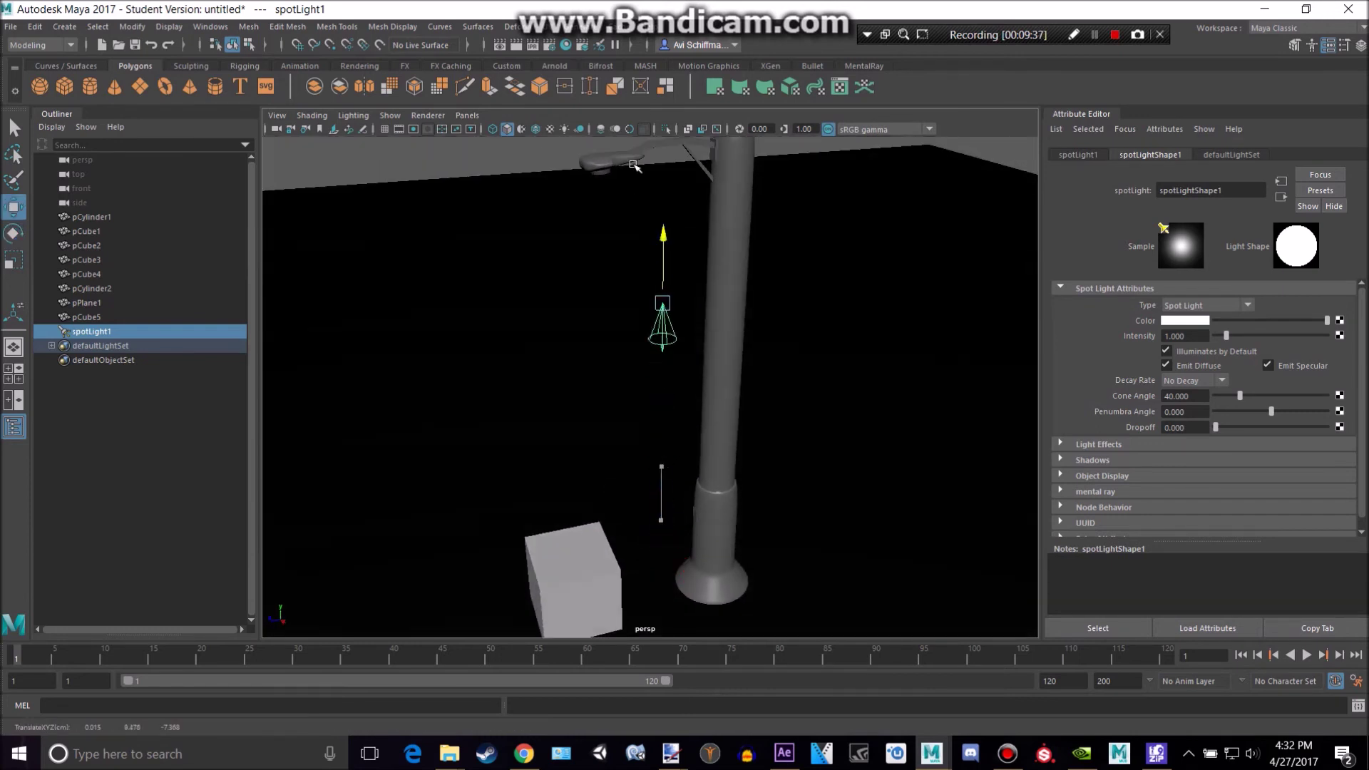
scroll(672, 251, down, 2)
alt+middle_drag(672, 251, 662, 313)
drag(595, 292, 624, 226)
Raise the spot light into the lamp opening and center it under the lamp head.
key(f)
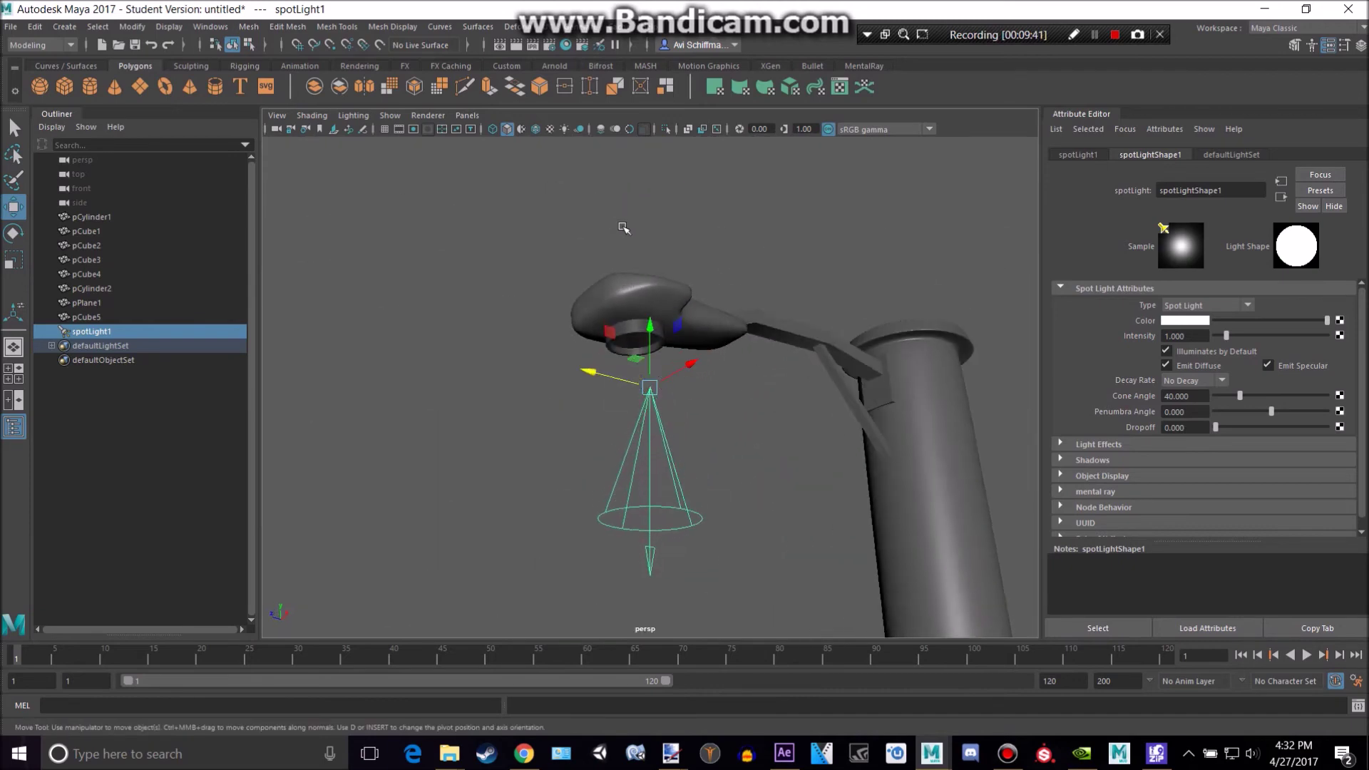
drag(649, 325, 657, 277)
mouse_move(716, 327)
alt+mouse_down()
mouse_move(768, 281)
mouse_move(711, 302)
alt+mouse_up()
drag(629, 294, 625, 276)
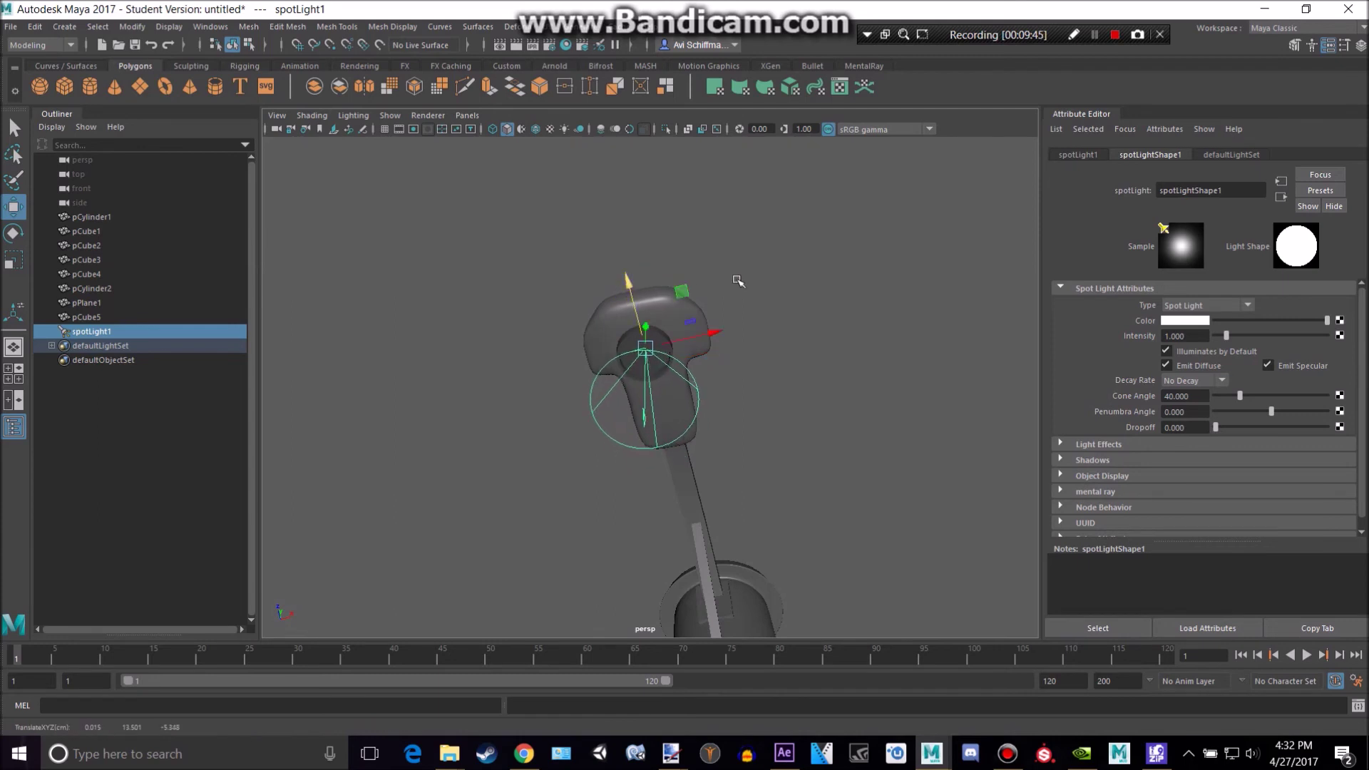
Change the spot light's color from white to a warm pale yellow by increasing its saturation.
alt+drag(738, 282, 905, 273)
click(1187, 321)
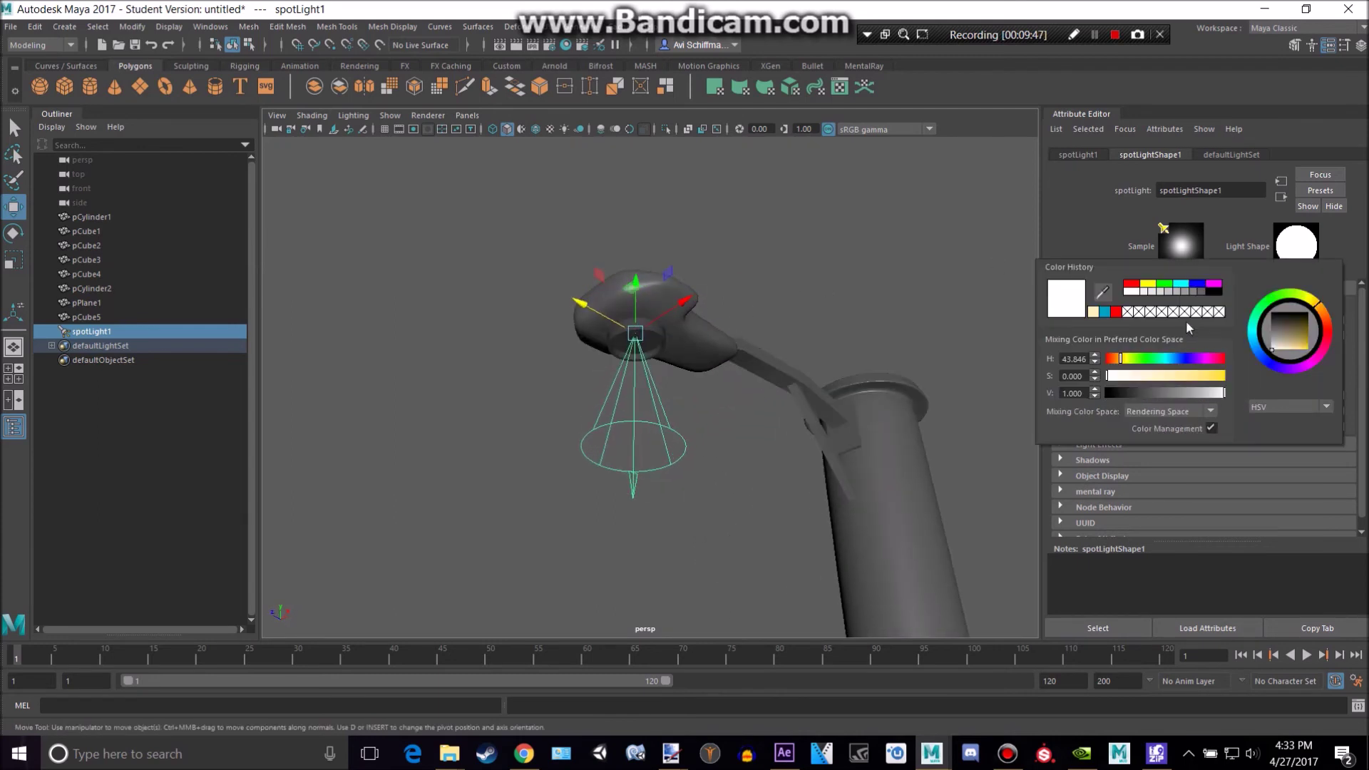
drag(1162, 383, 1171, 380)
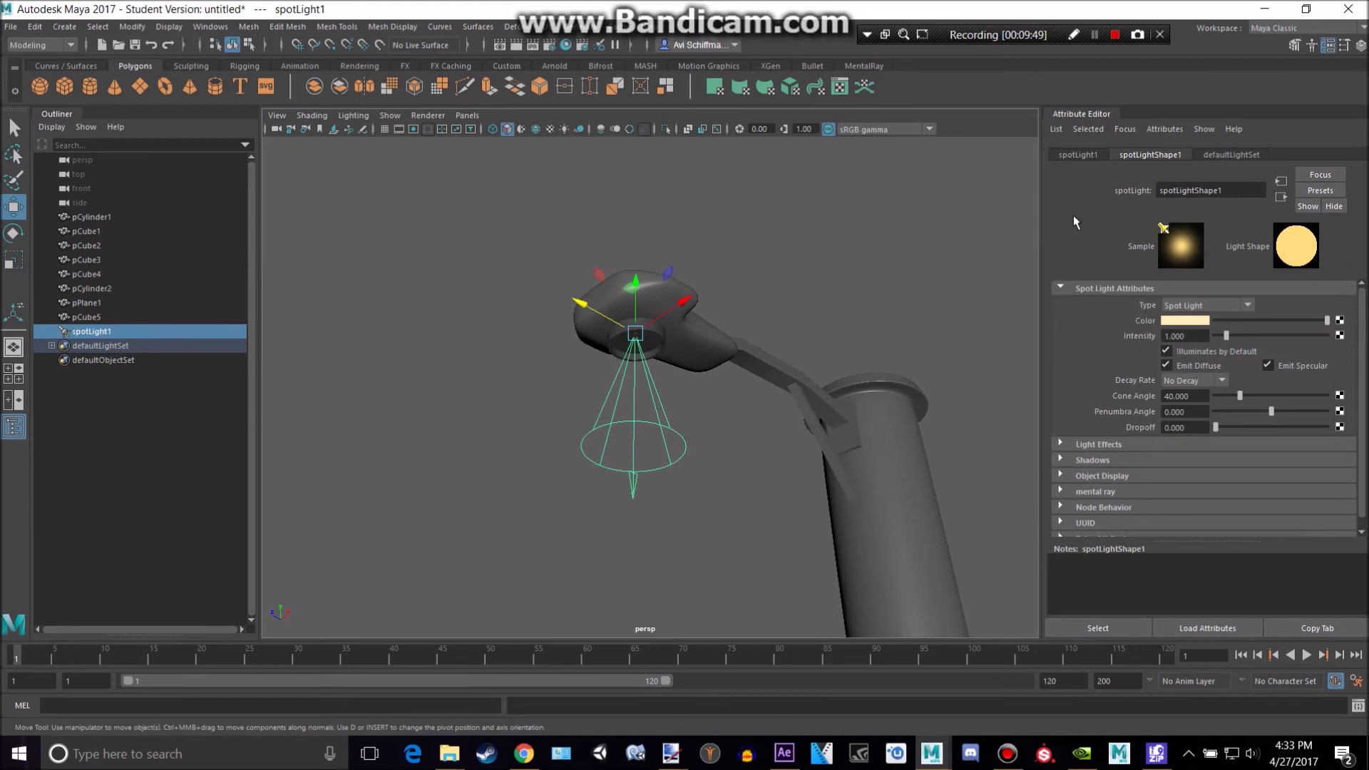
Render the current frame with the cube and pole base in view, and close the render after viewing it.
alt+drag(817, 293, 778, 266)
alt+middle_drag(777, 266, 796, 182)
click(517, 48)
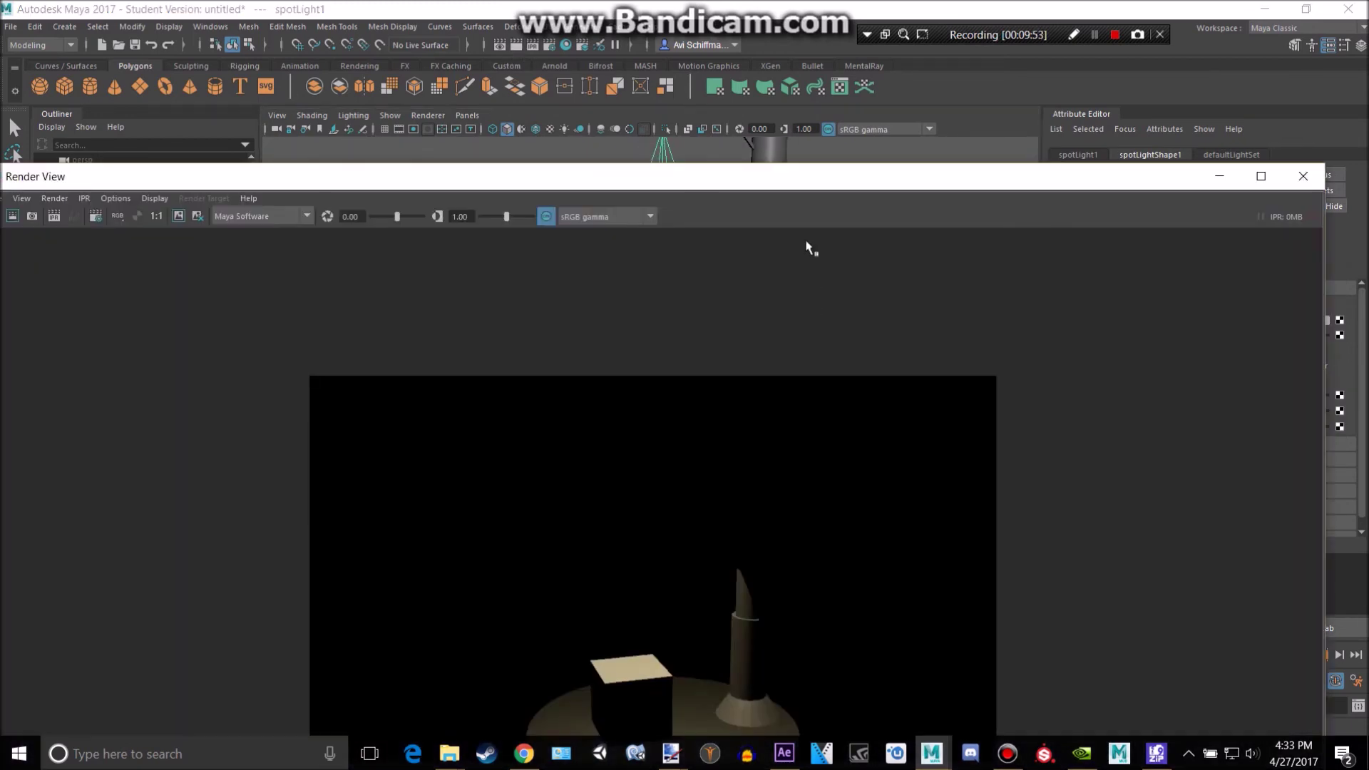
drag(797, 189, 803, 119)
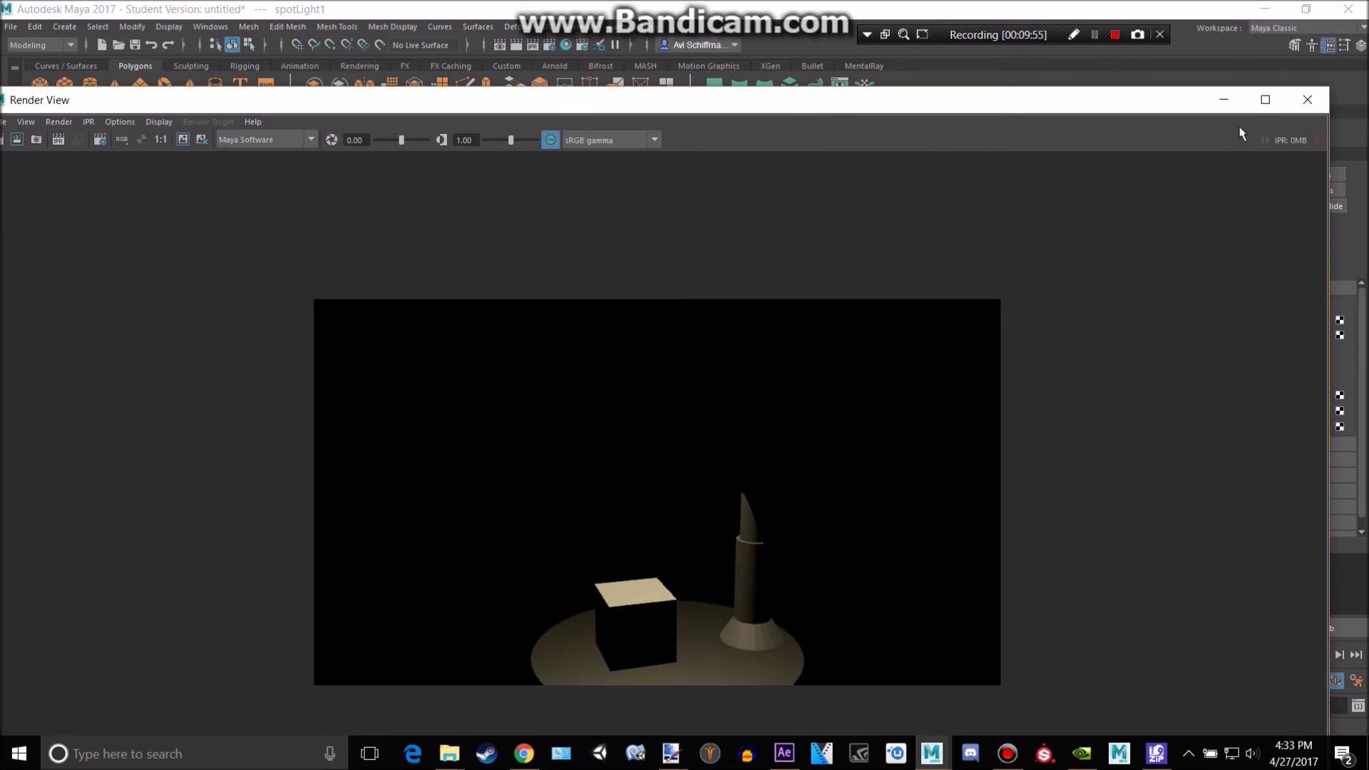
click(1307, 102)
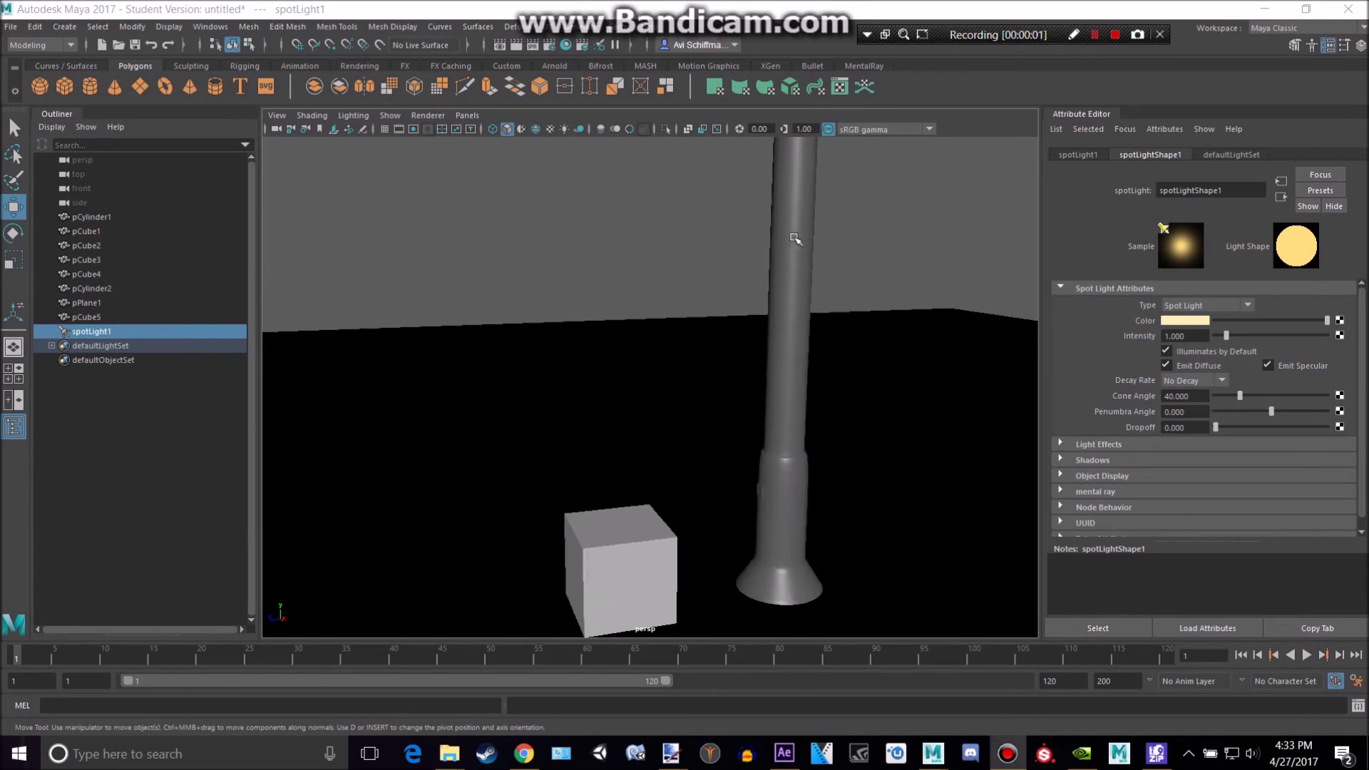
scroll(796, 239, down, 3)
scroll(761, 281, down, 2)
click(761, 281)
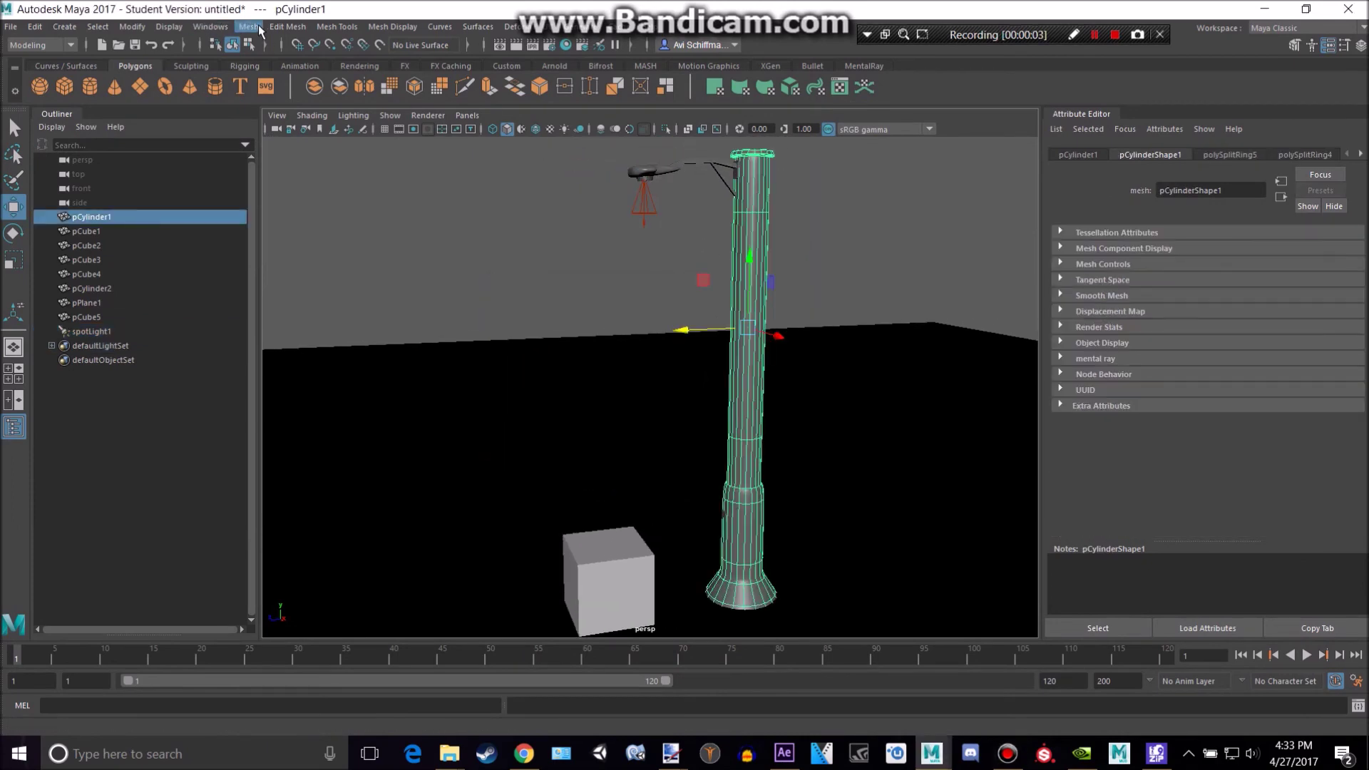
click(675, 164)
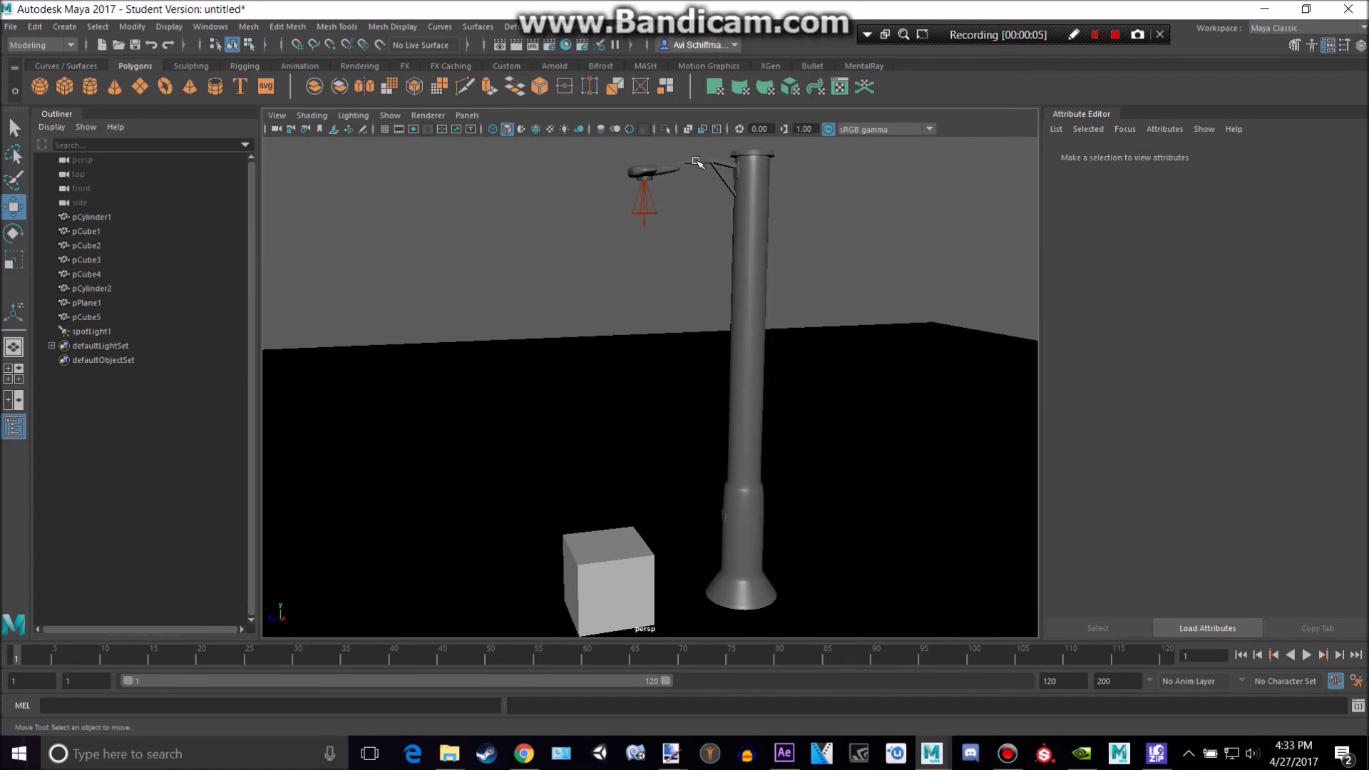
click(697, 165)
click(888, 210)
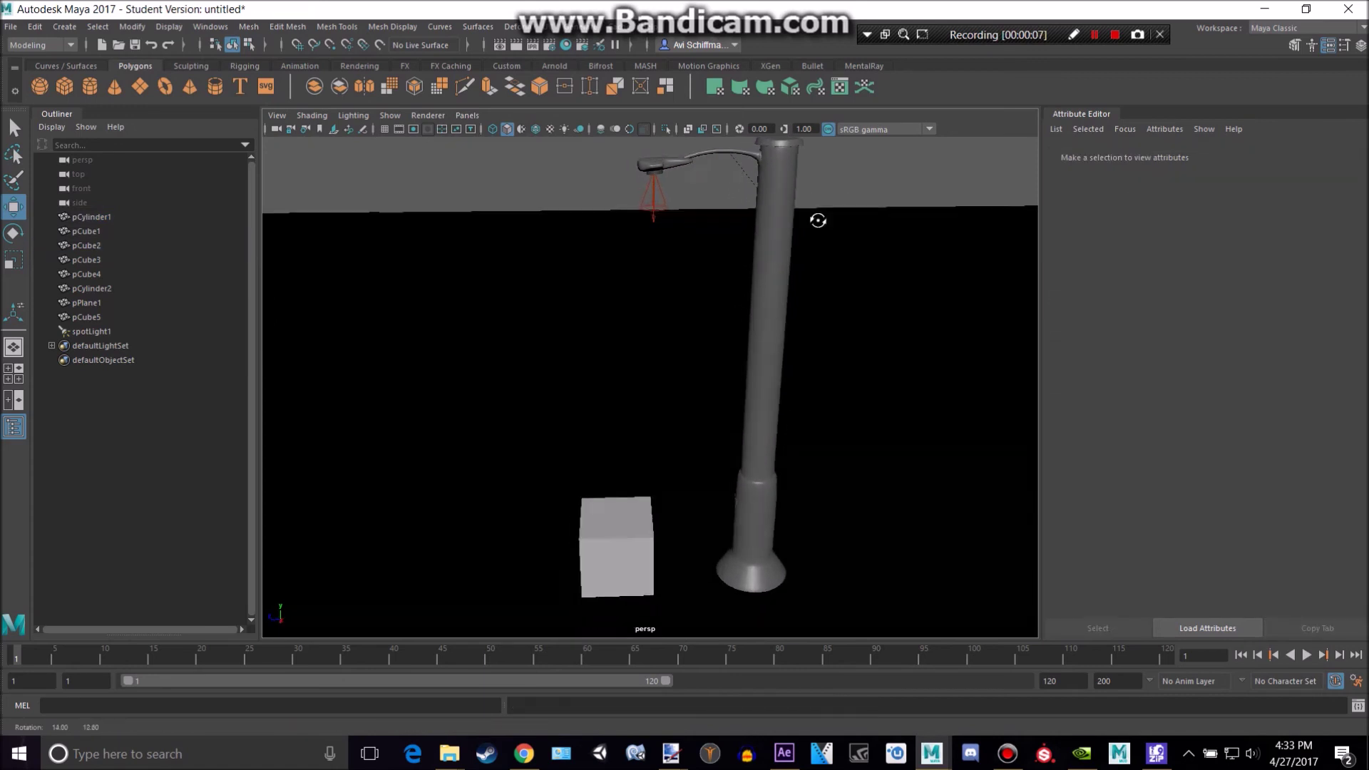
Smooth the lamp head mesh at the end of the arm.
alt+drag(818, 220, 867, 223)
scroll(866, 223, up, 5)
alt+middle_drag(867, 222, 802, 477)
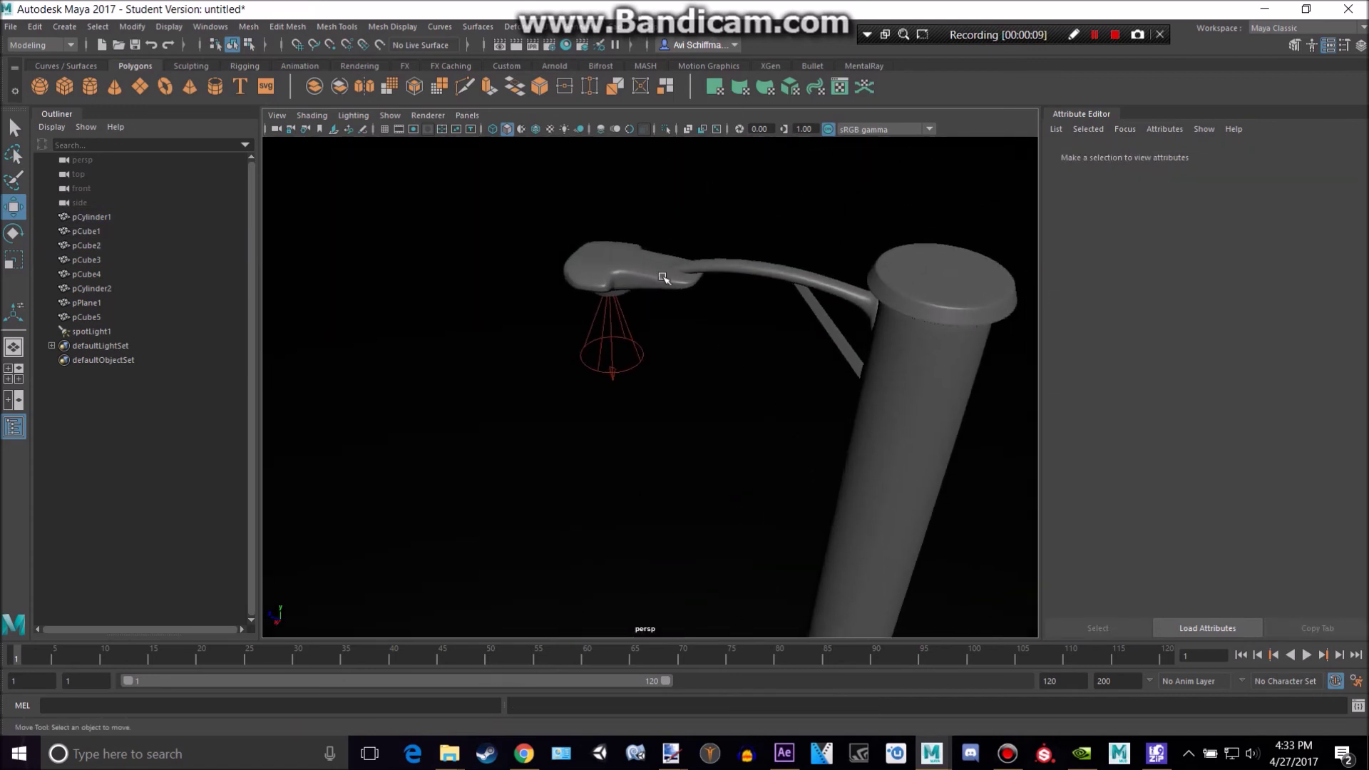
click(663, 278)
scroll(664, 278, down, 3)
click(249, 26)
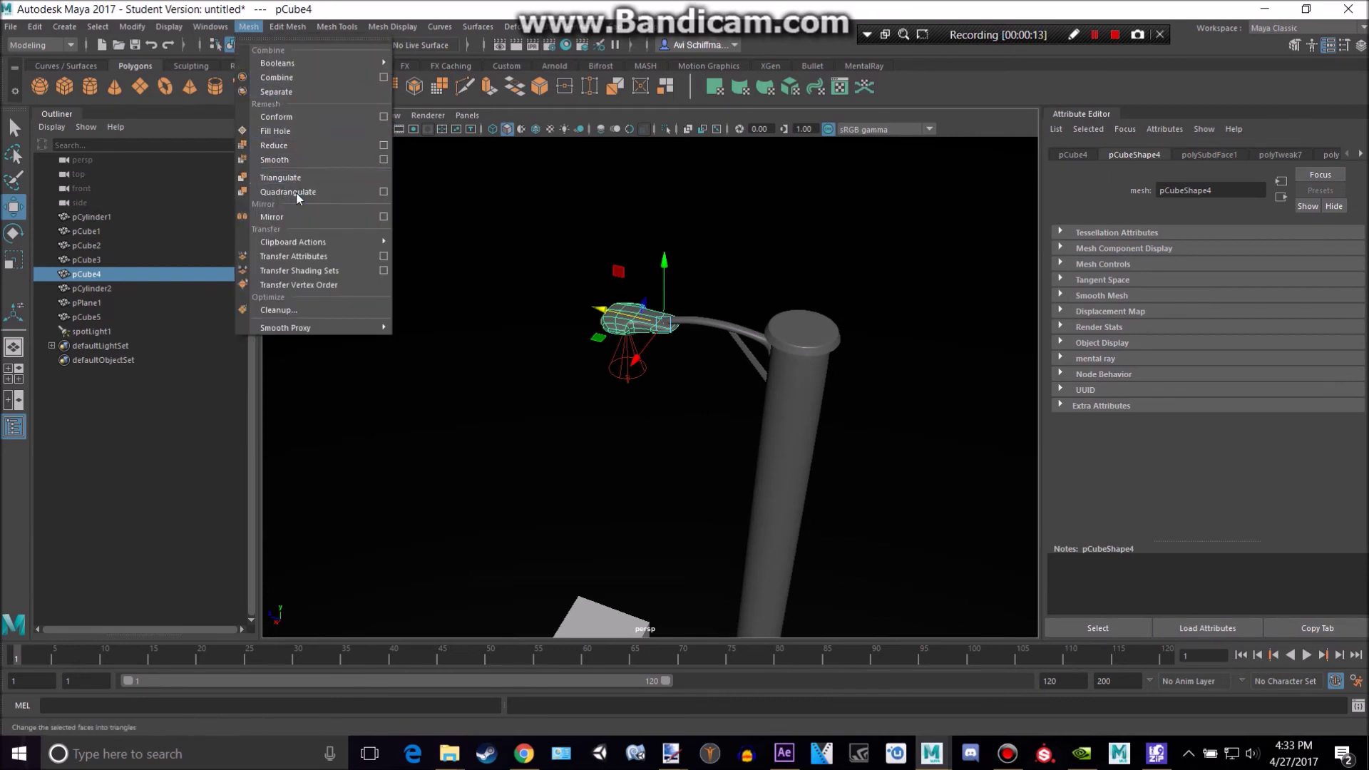
click(289, 158)
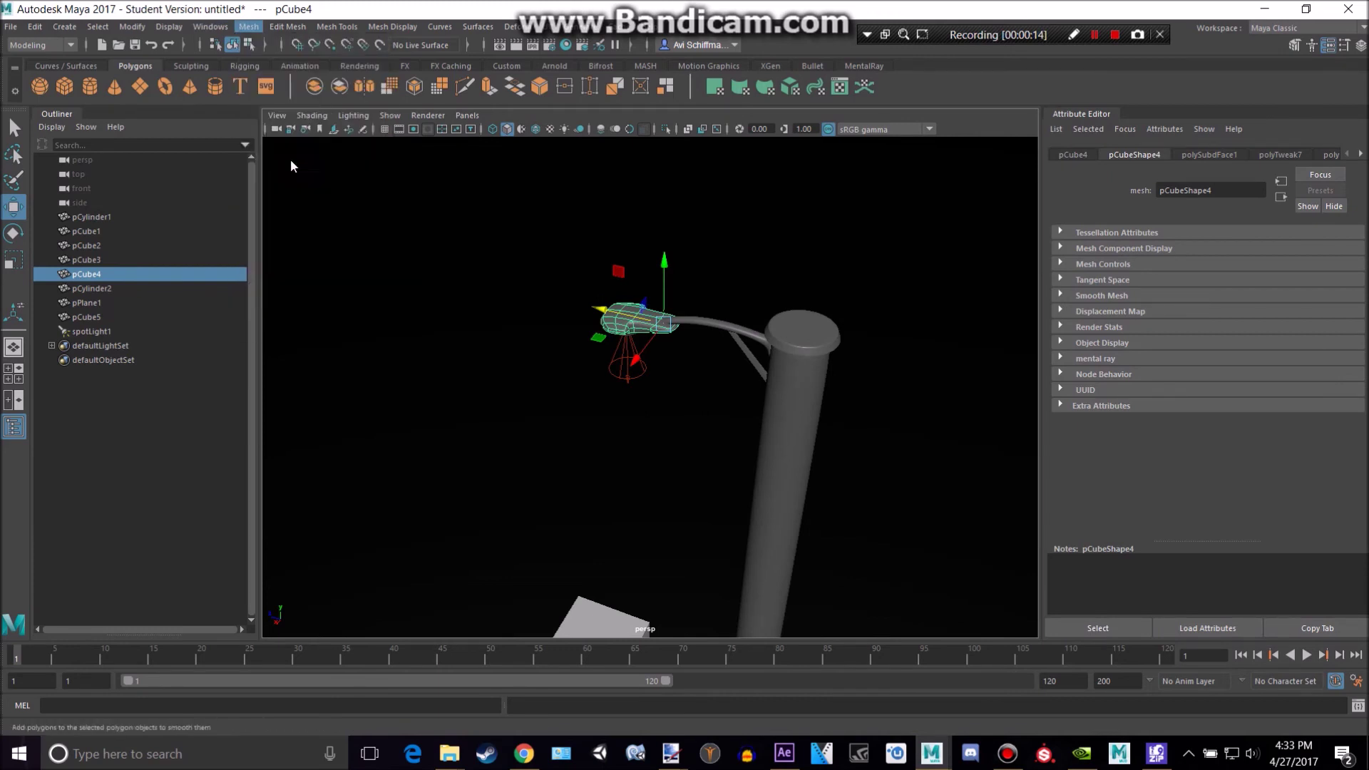
Turn off the smooth preview on the lamp pole and smooth its mesh with one division.
click(797, 355)
key(1)
click(249, 26)
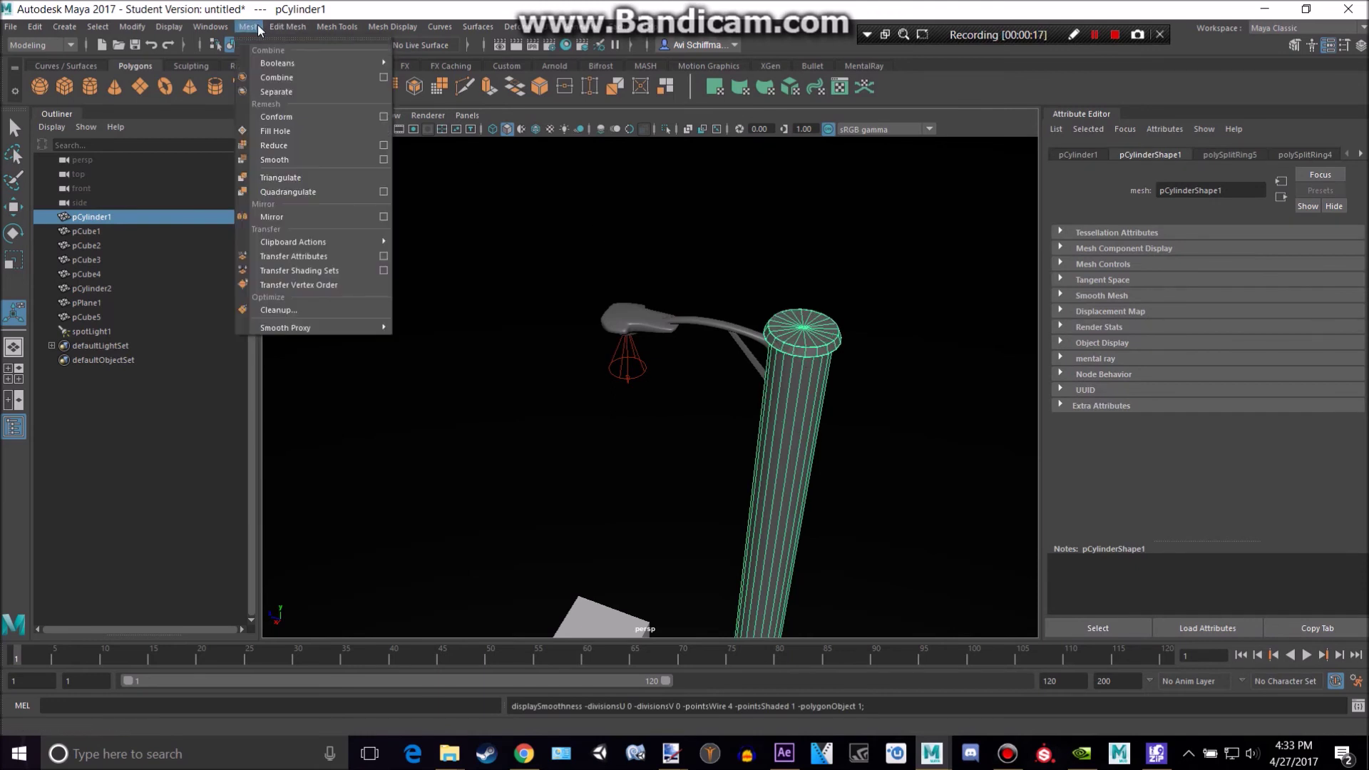
click(290, 158)
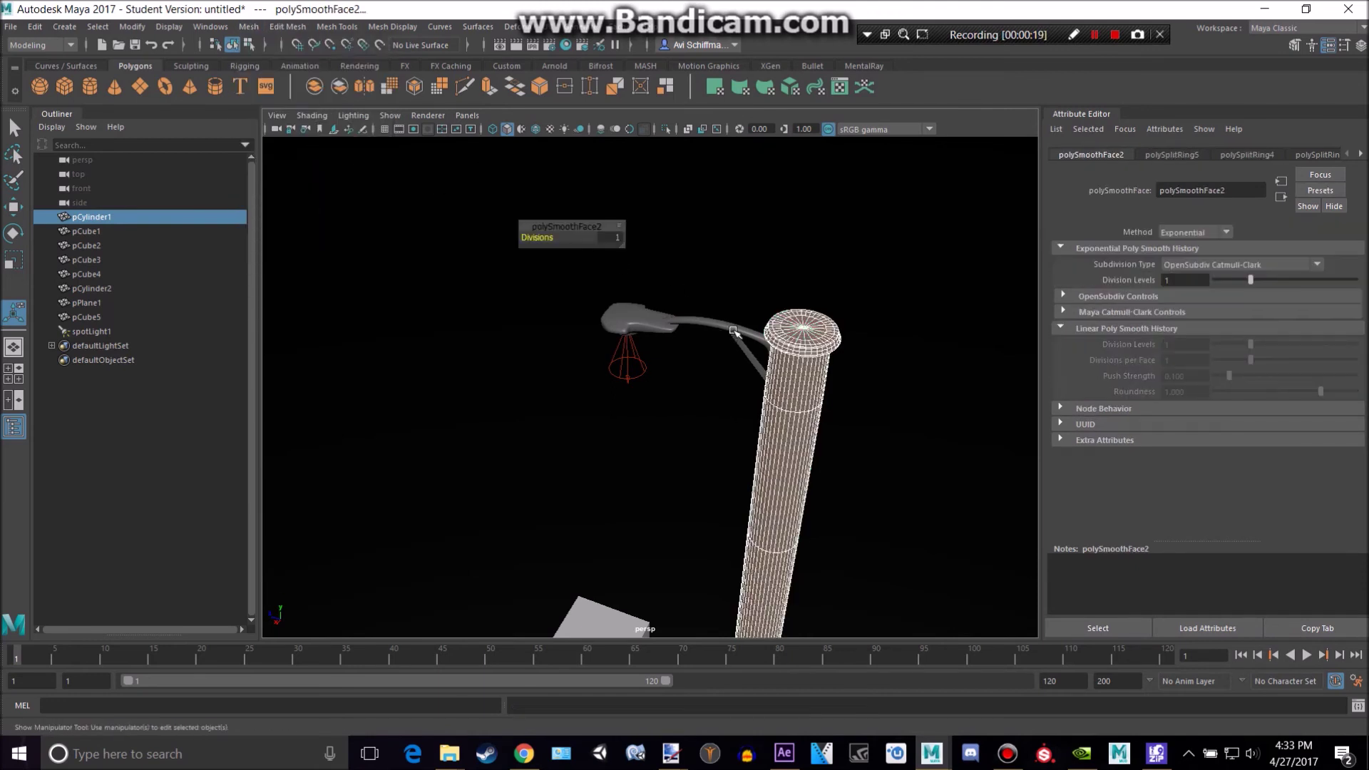
Smooth the meshes of the curved arm and the diagonal brace below it with one division each.
click(720, 336)
click(247, 26)
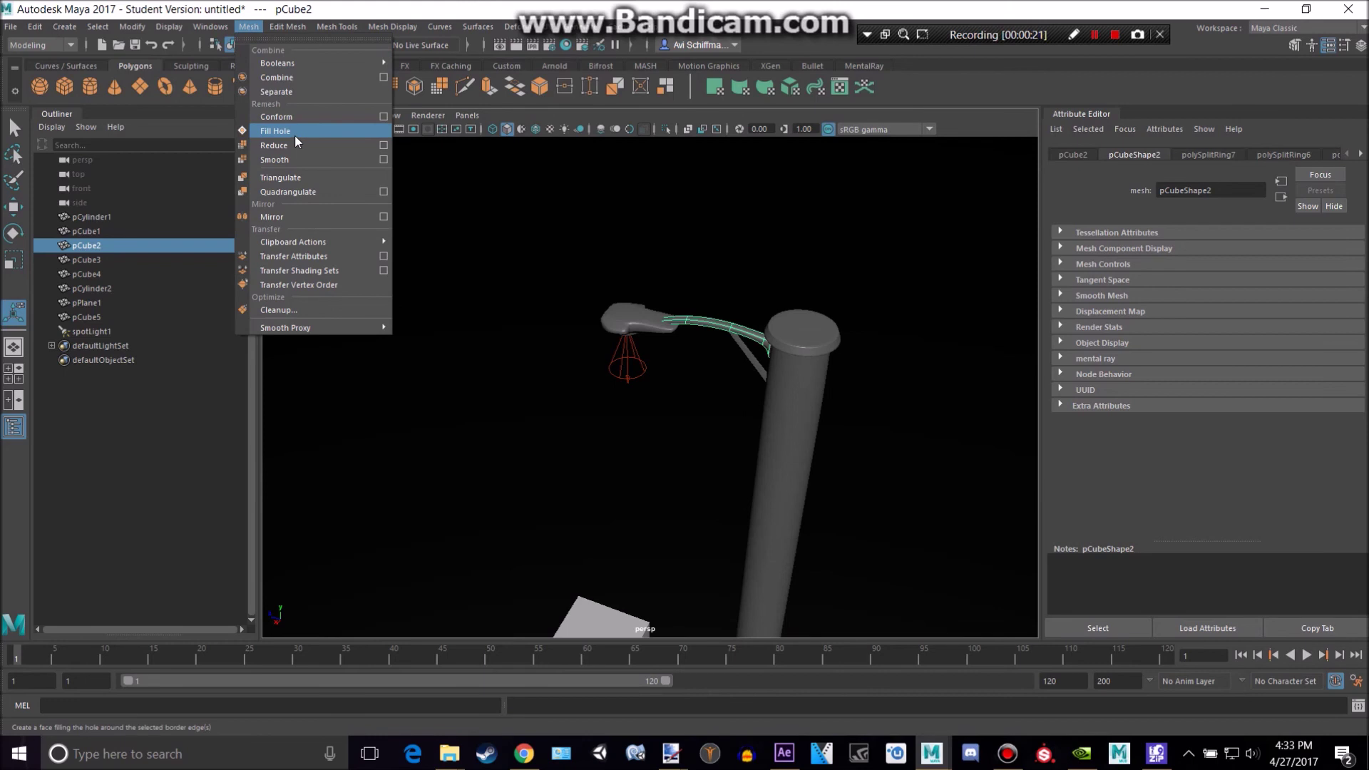
click(292, 160)
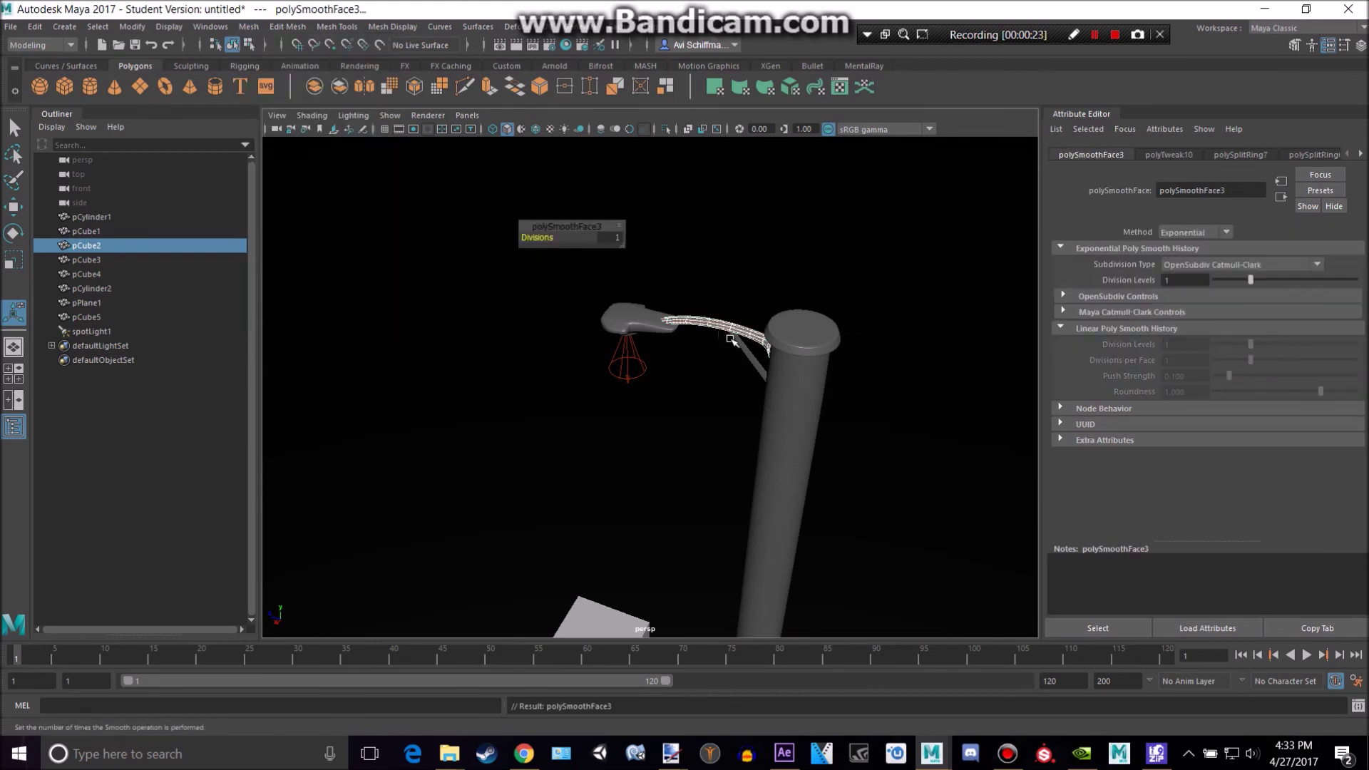
click(737, 341)
click(251, 27)
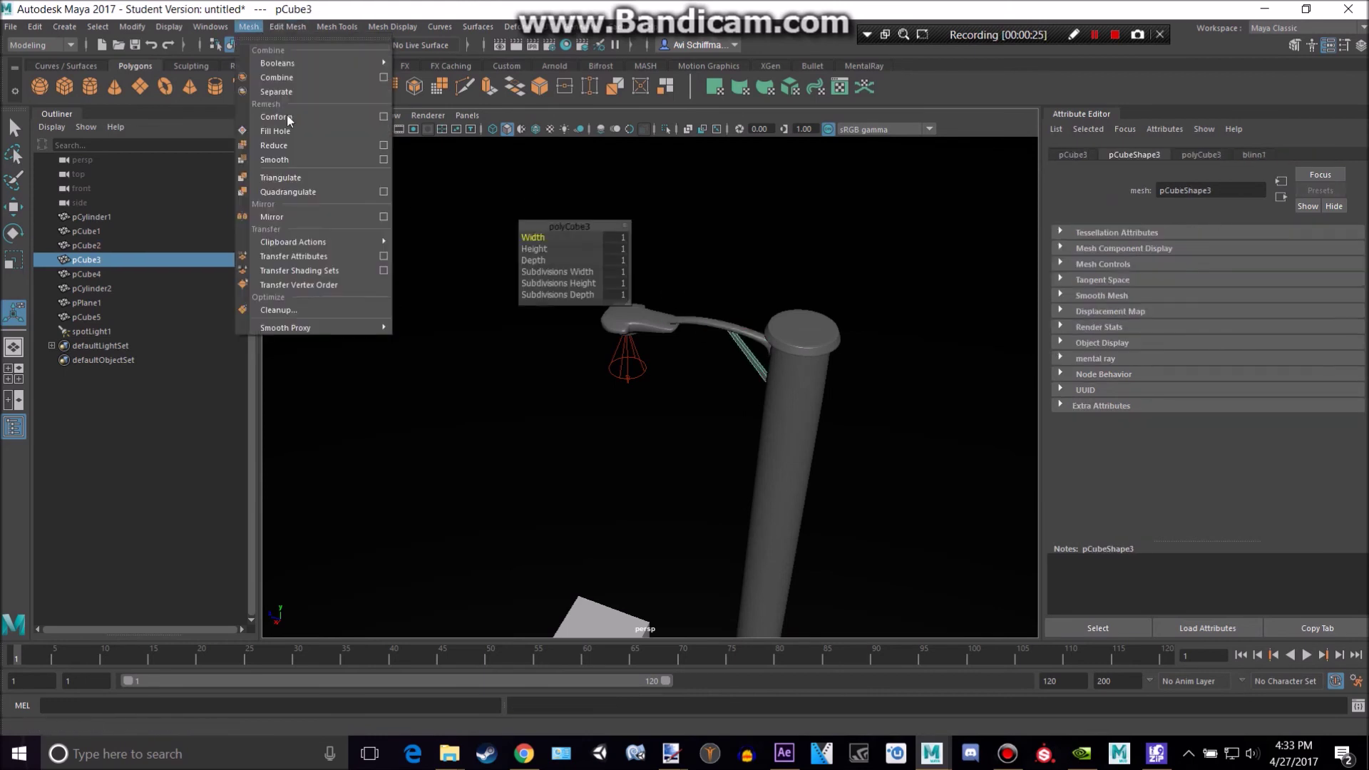
click(295, 160)
Display the curved arm and the diagonal brace with smooth mesh preview.
click(702, 326)
key(3)
click(749, 353)
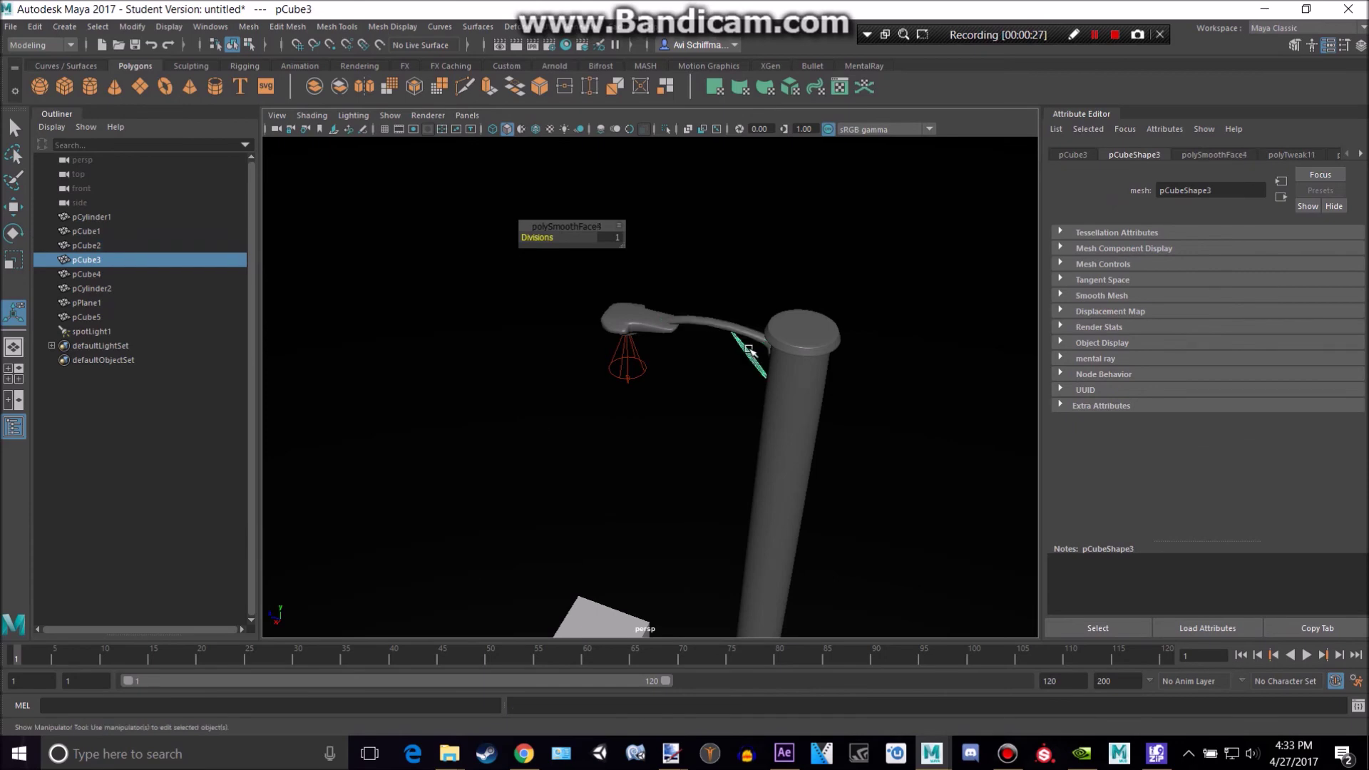
key(3)
Scale the diagonal brace lengthwise so that it spans from the pole to the curved arm.
scroll(868, 460, down, 3)
scroll(868, 460, down, 2)
alt+middle_drag(868, 460, 814, 254)
click(813, 254)
scroll(796, 272, up, 3)
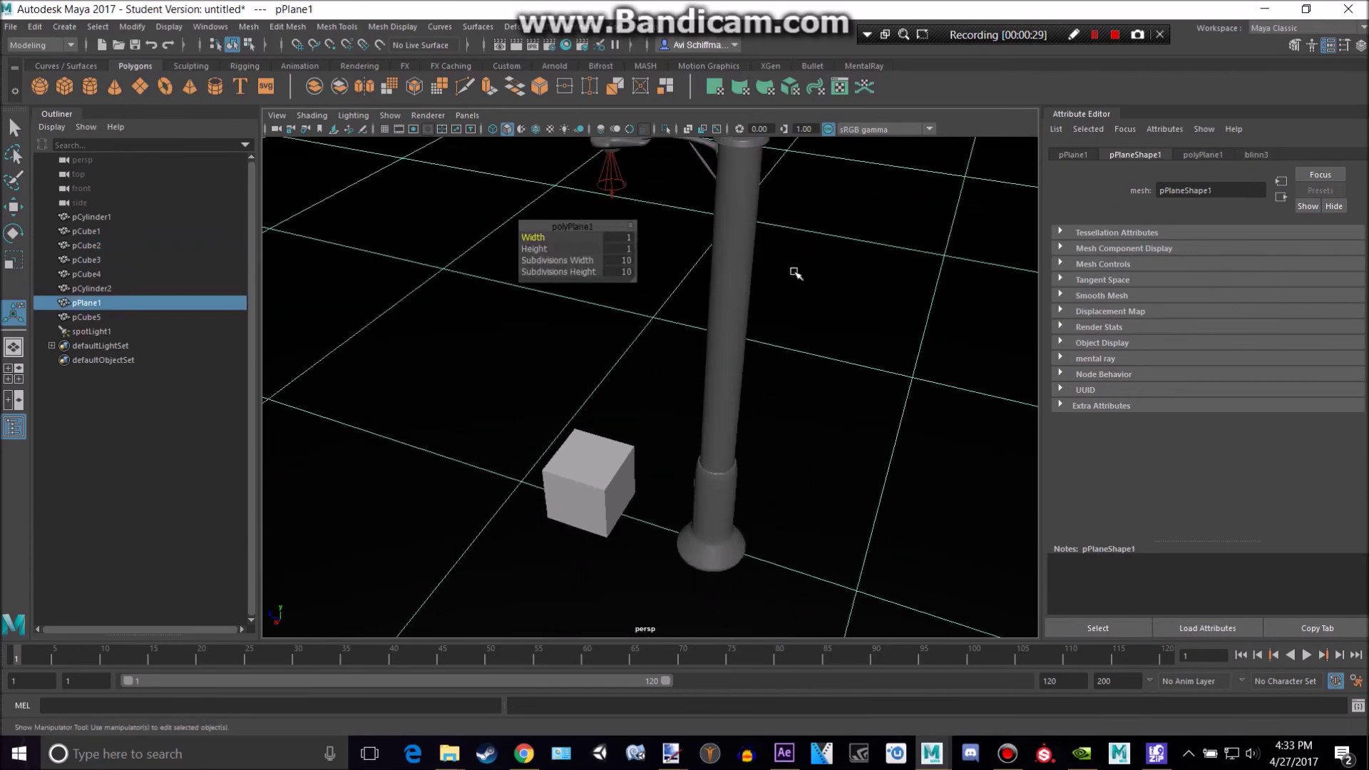
alt+drag(796, 272, 819, 187)
alt+middle_drag(815, 187, 810, 535)
click(720, 353)
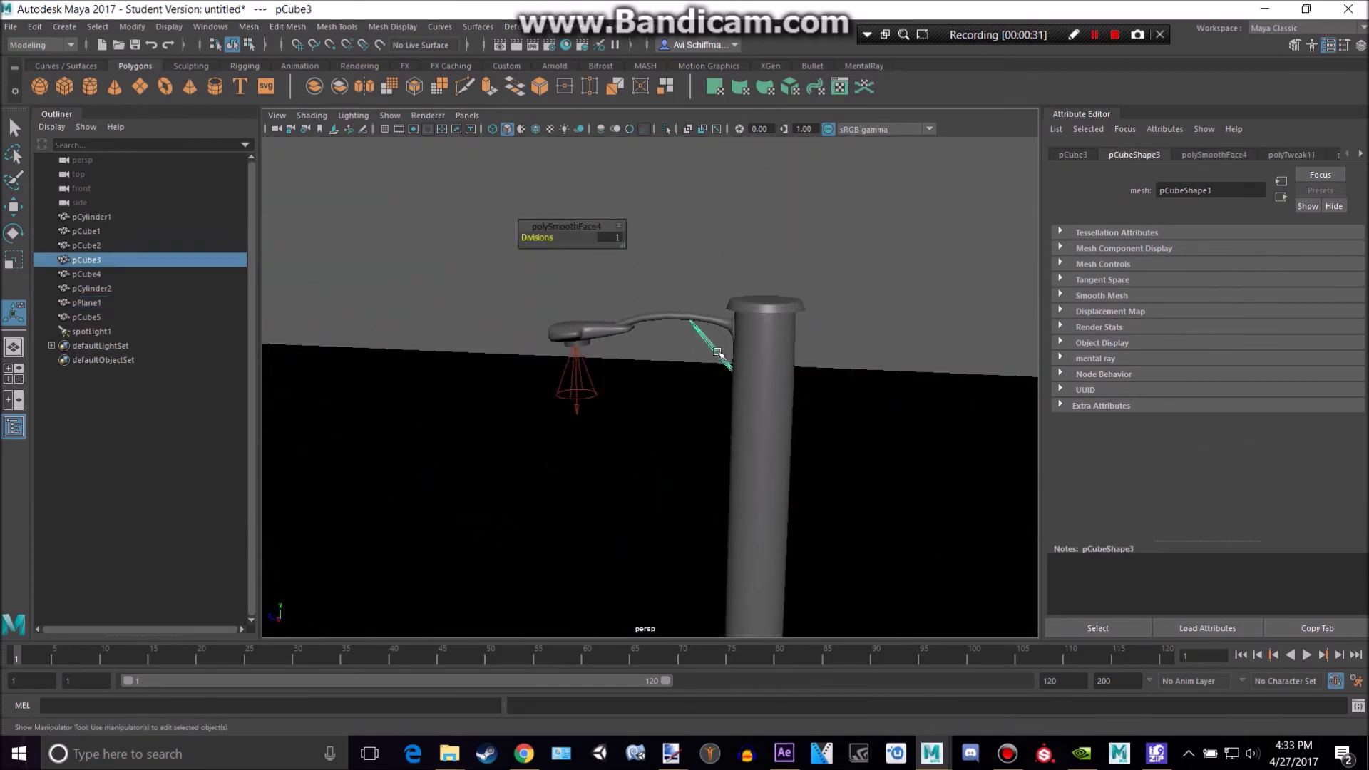
key(f)
key(r)
drag(623, 358, 597, 337)
scroll(602, 346, down, 5)
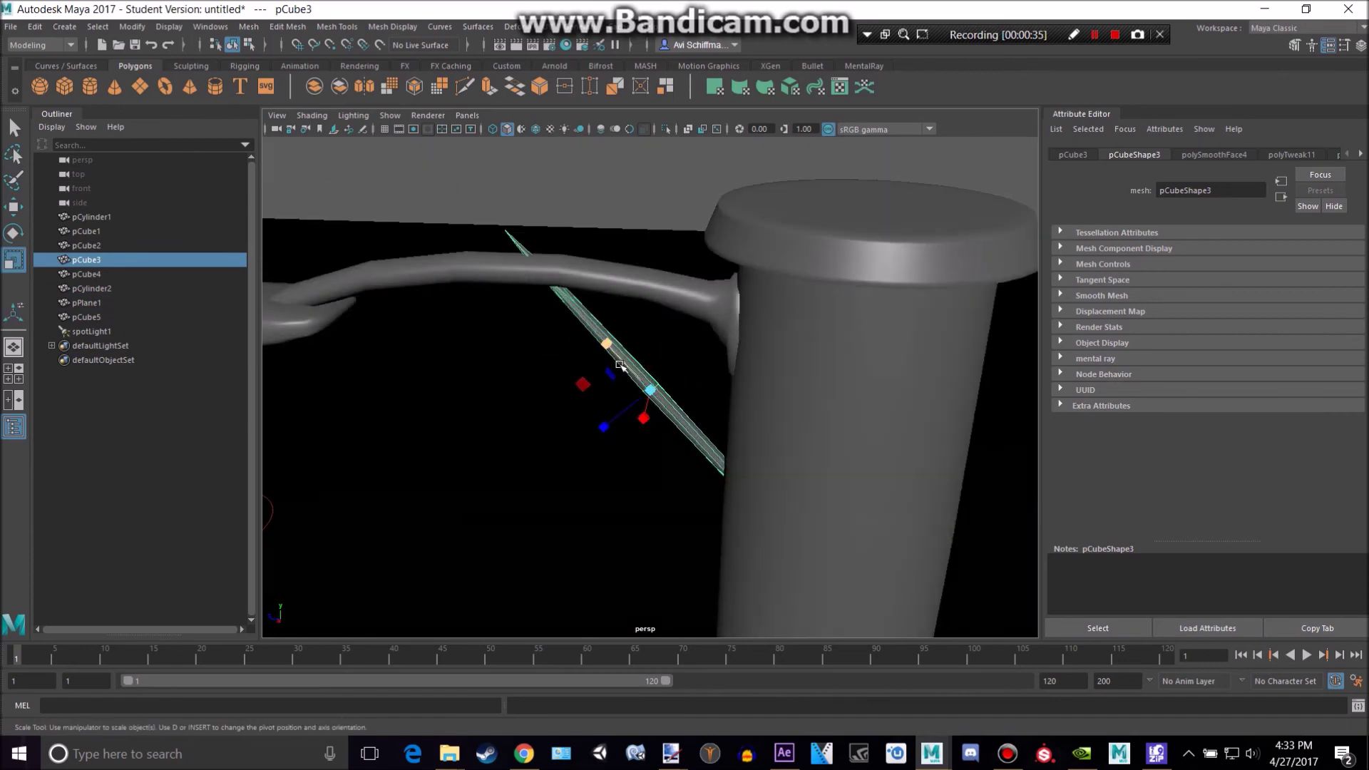
Move the vertices at the brace's upper tip down into the curved arm and return to object mode.
right_drag(516, 245, 478, 241)
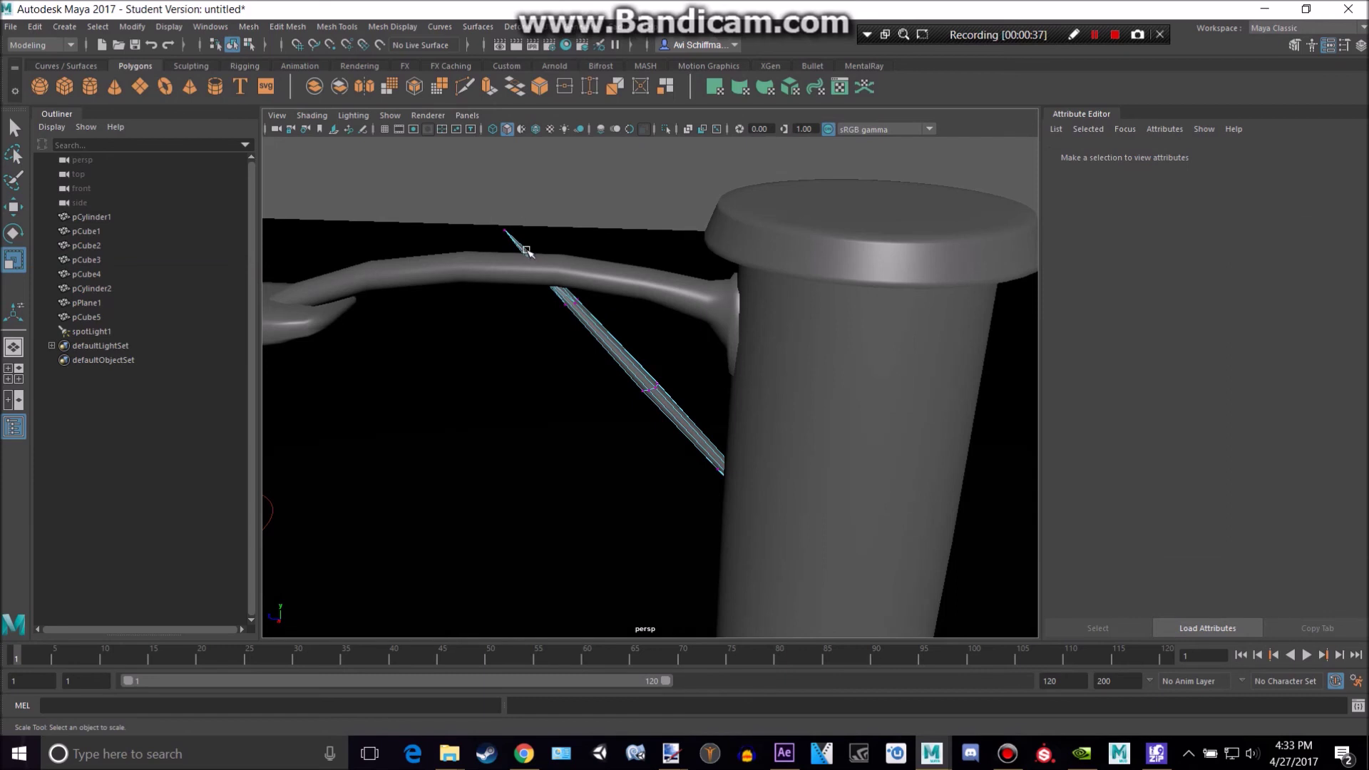
drag(526, 250, 494, 205)
key(w)
drag(498, 158, 501, 189)
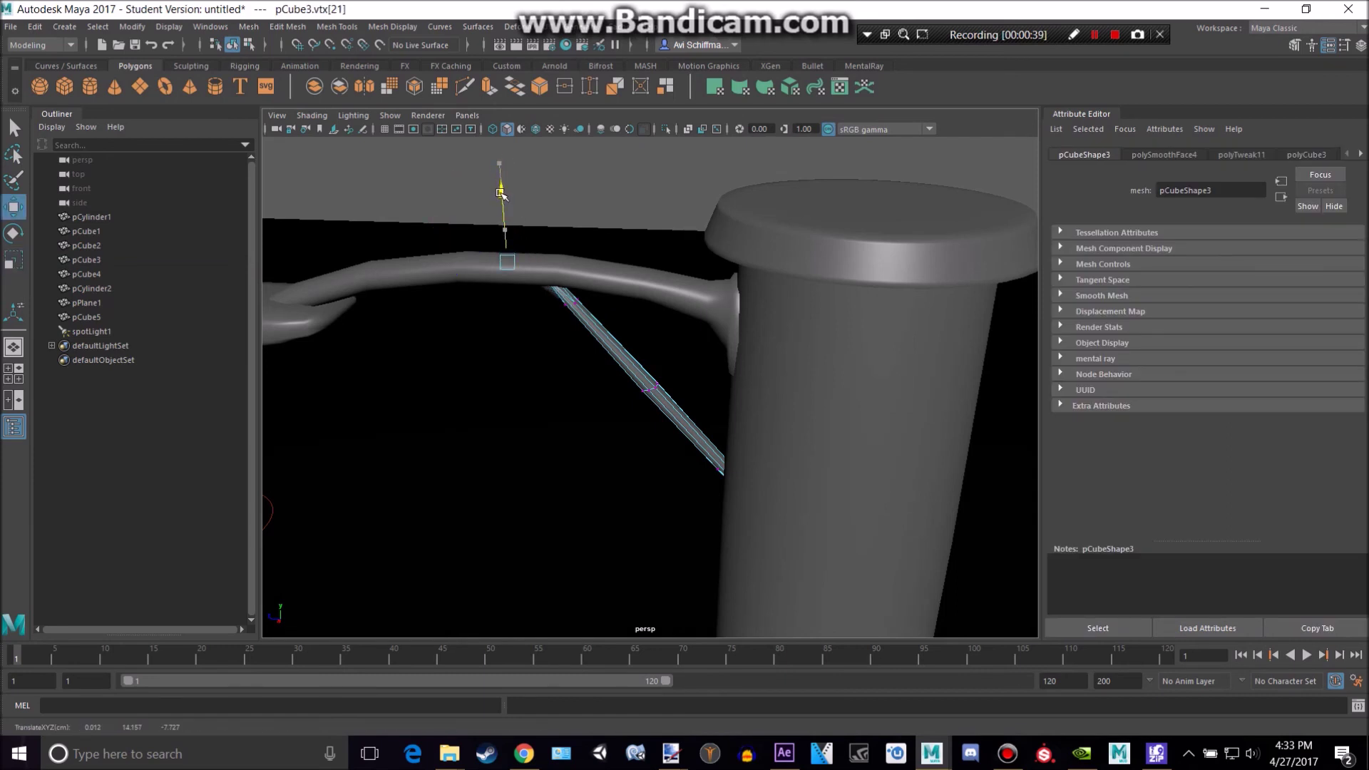
drag(474, 254, 550, 223)
right_drag(608, 331, 645, 303)
click(621, 214)
scroll(713, 364, down, 6)
alt+drag(727, 385, 826, 483)
alt+middle_drag(826, 483, 816, 245)
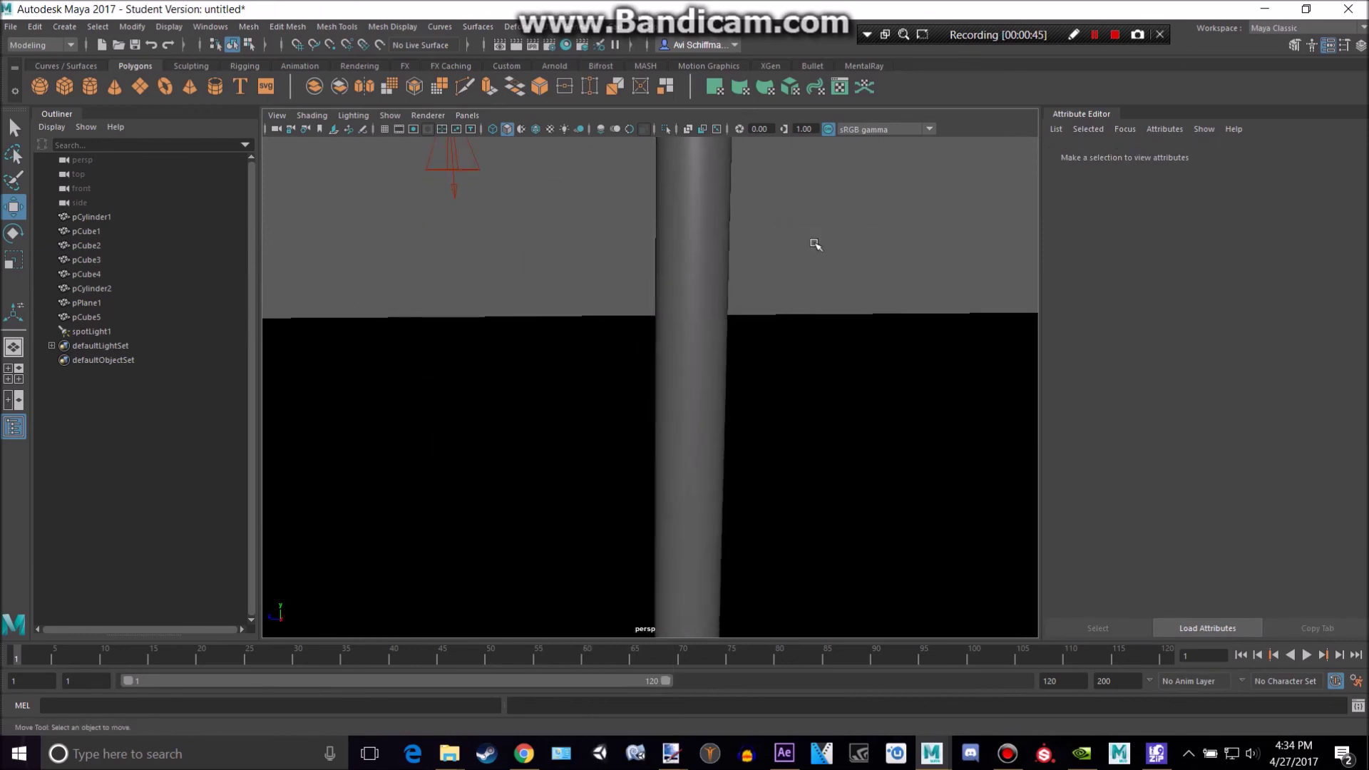
Frame the cube and pole base, render the current frame to check the smoothed lamp, and close the render.
scroll(819, 286, down, 5)
alt+middle_drag(828, 520, 767, 459)
scroll(806, 335, up, 6)
scroll(803, 341, down, 5)
scroll(754, 397, down, 4)
click(703, 267)
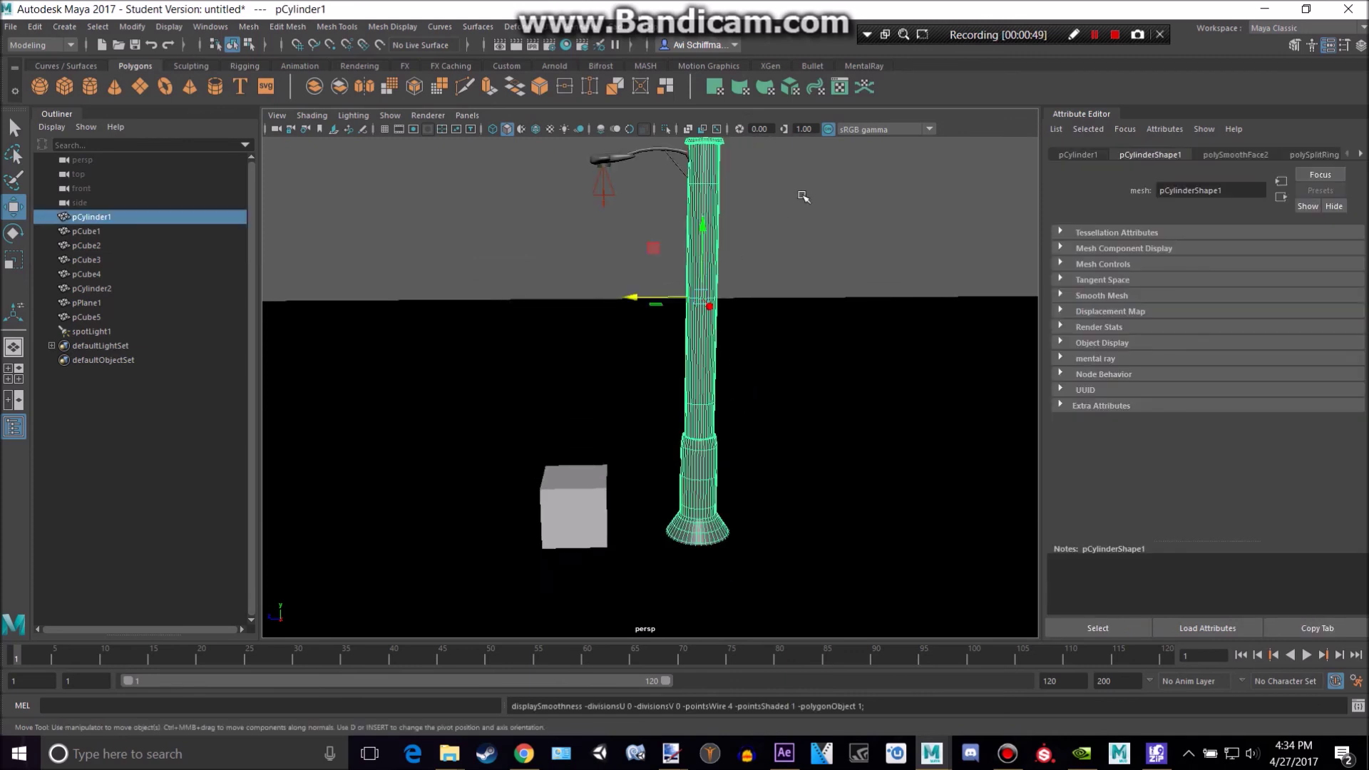
click(801, 195)
scroll(706, 264, up, 5)
alt+middle_drag(690, 339, 724, 269)
alt+right_drag(723, 267, 713, 253)
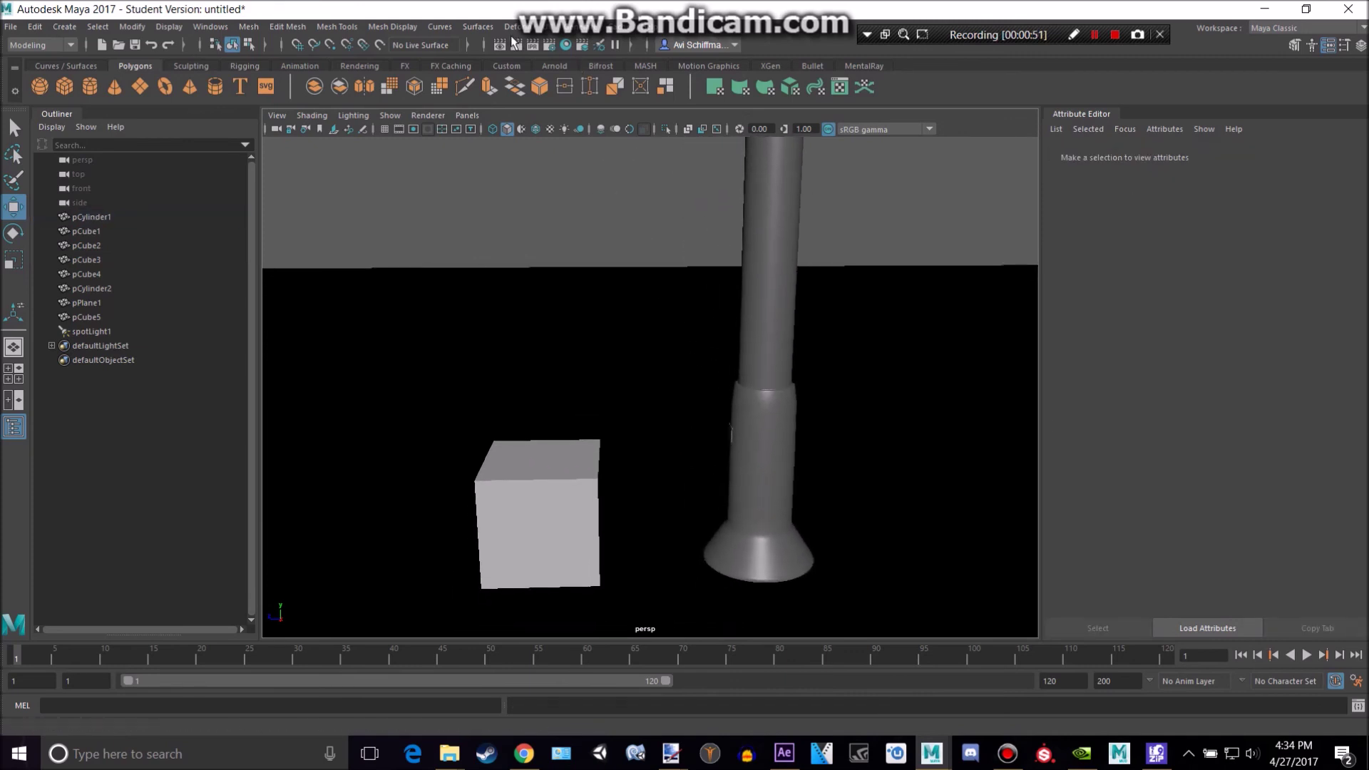
click(517, 44)
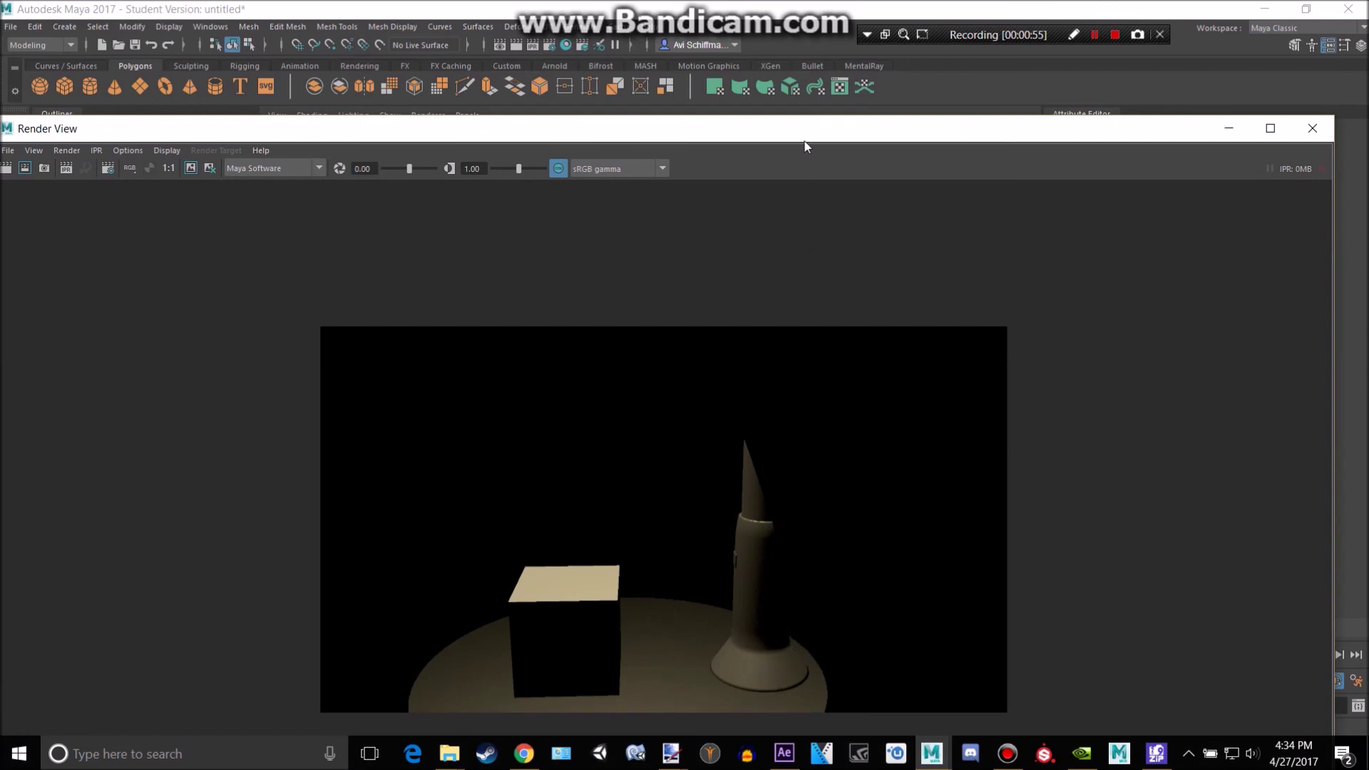
drag(804, 141, 806, 80)
click(1321, 75)
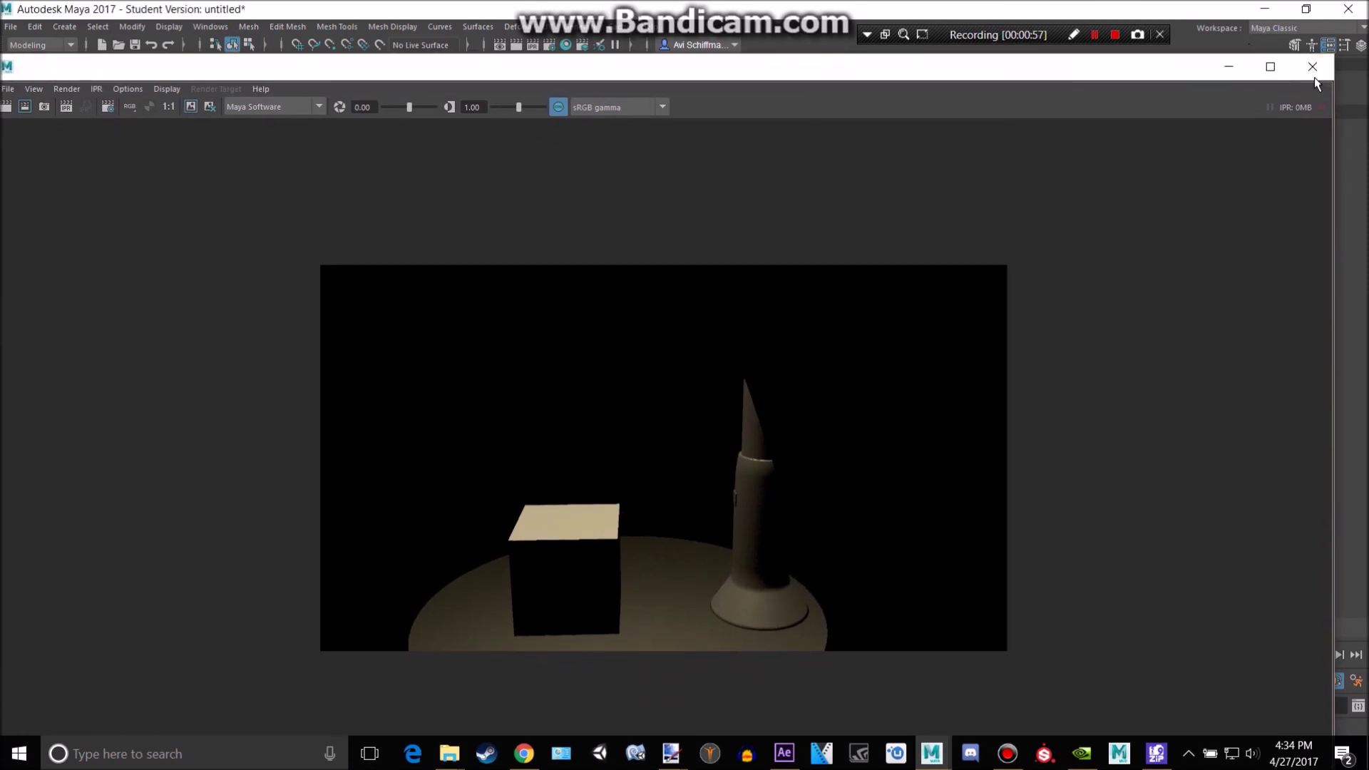
Create a directional light and move it high above the ground, well out to the lamp-head side of the pole.
click(64, 26)
mouse_move(196, 112)
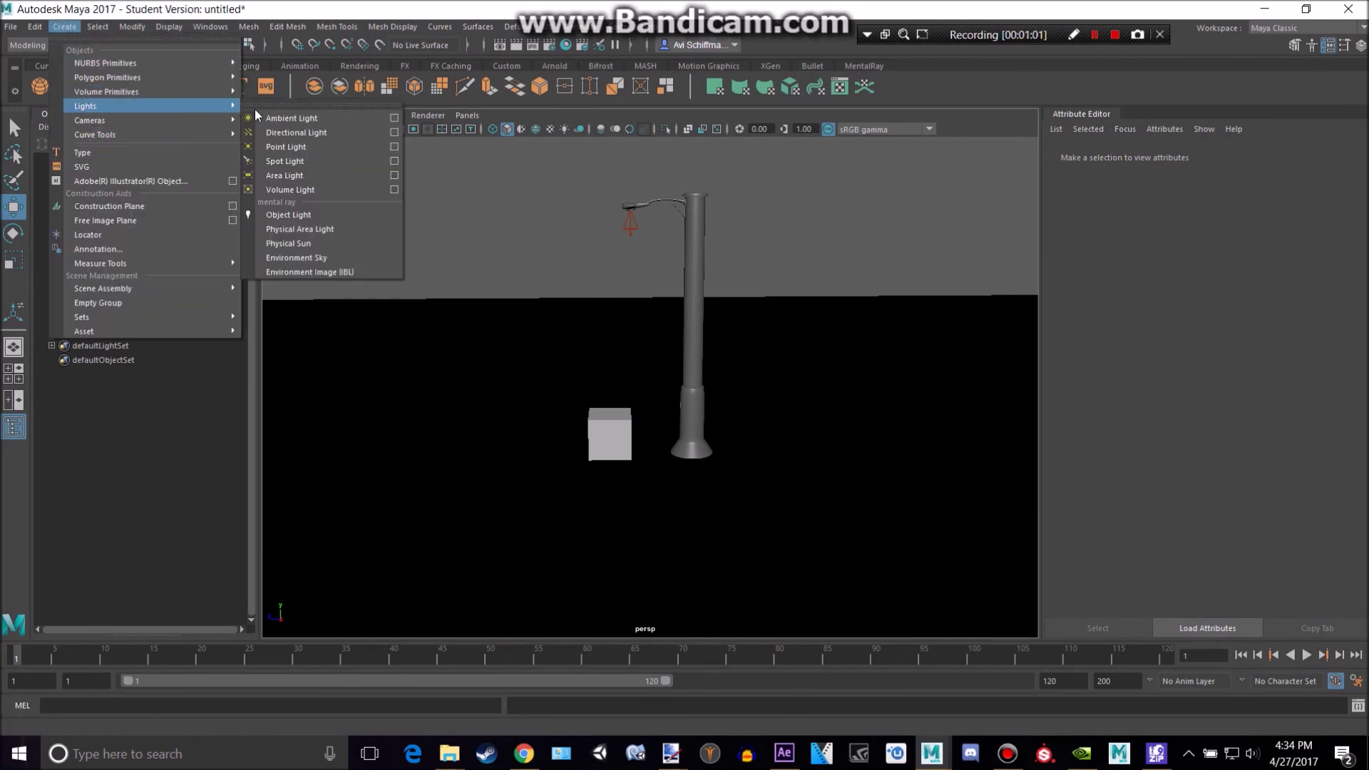
click(280, 132)
drag(588, 339, 580, 208)
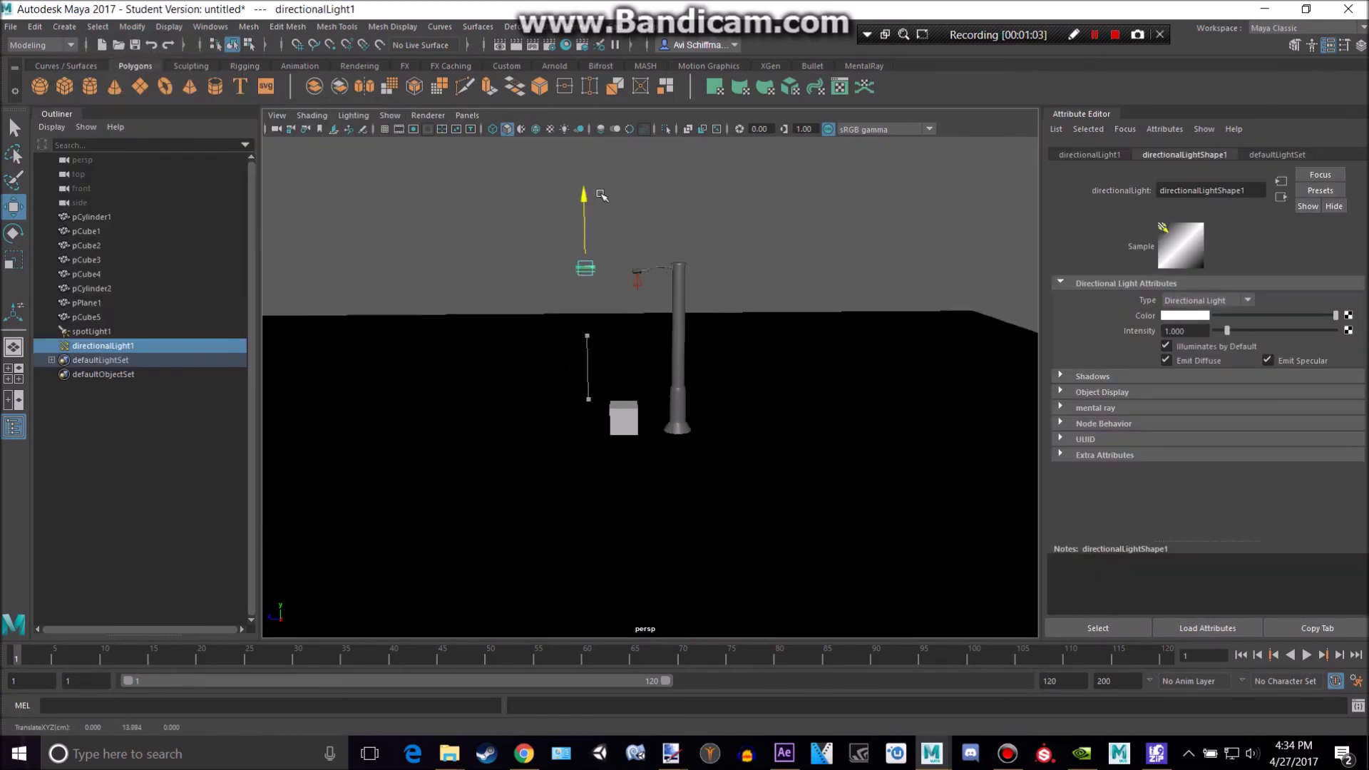
drag(535, 251, 370, 246)
drag(407, 201, 405, 113)
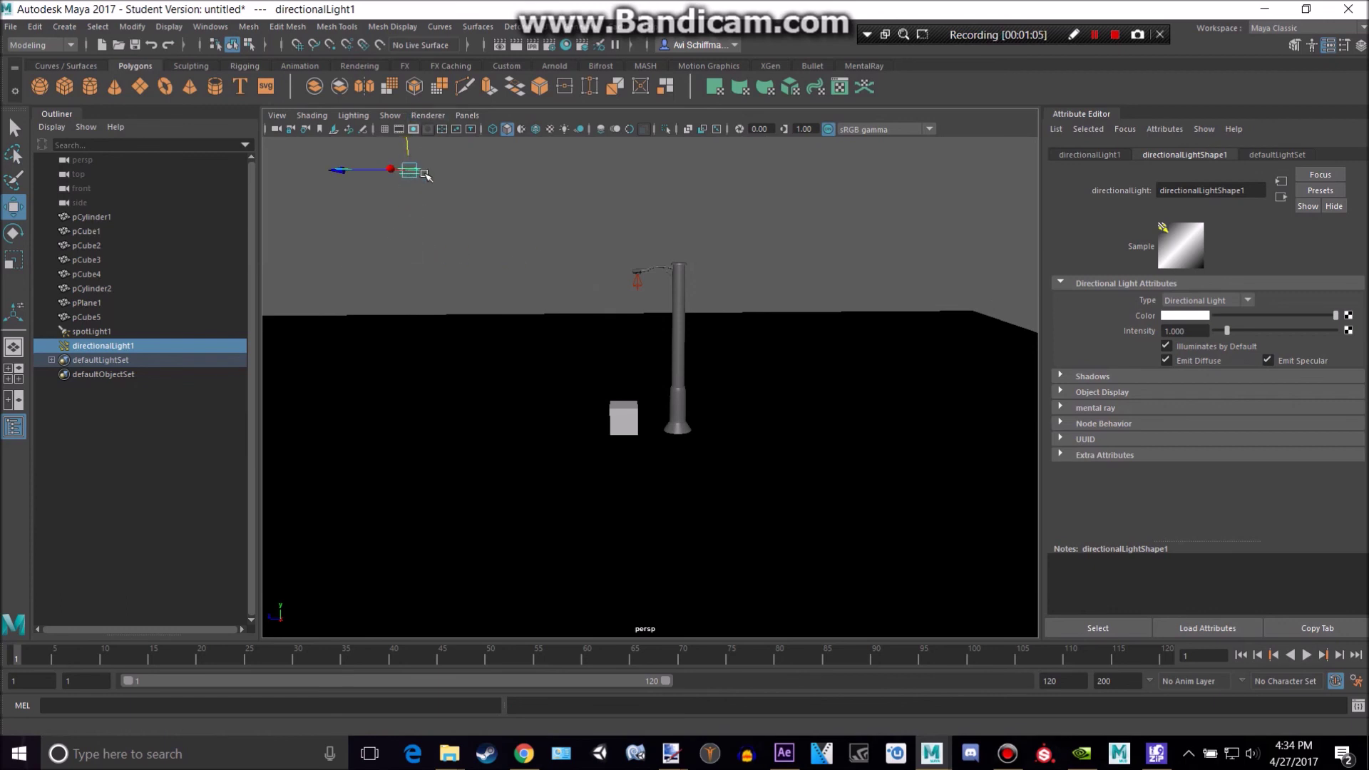
Rotate the directional light toward the lamp and move its aim point next to the top of the pole.
alt+middle_drag(425, 174, 486, 307)
key(e)
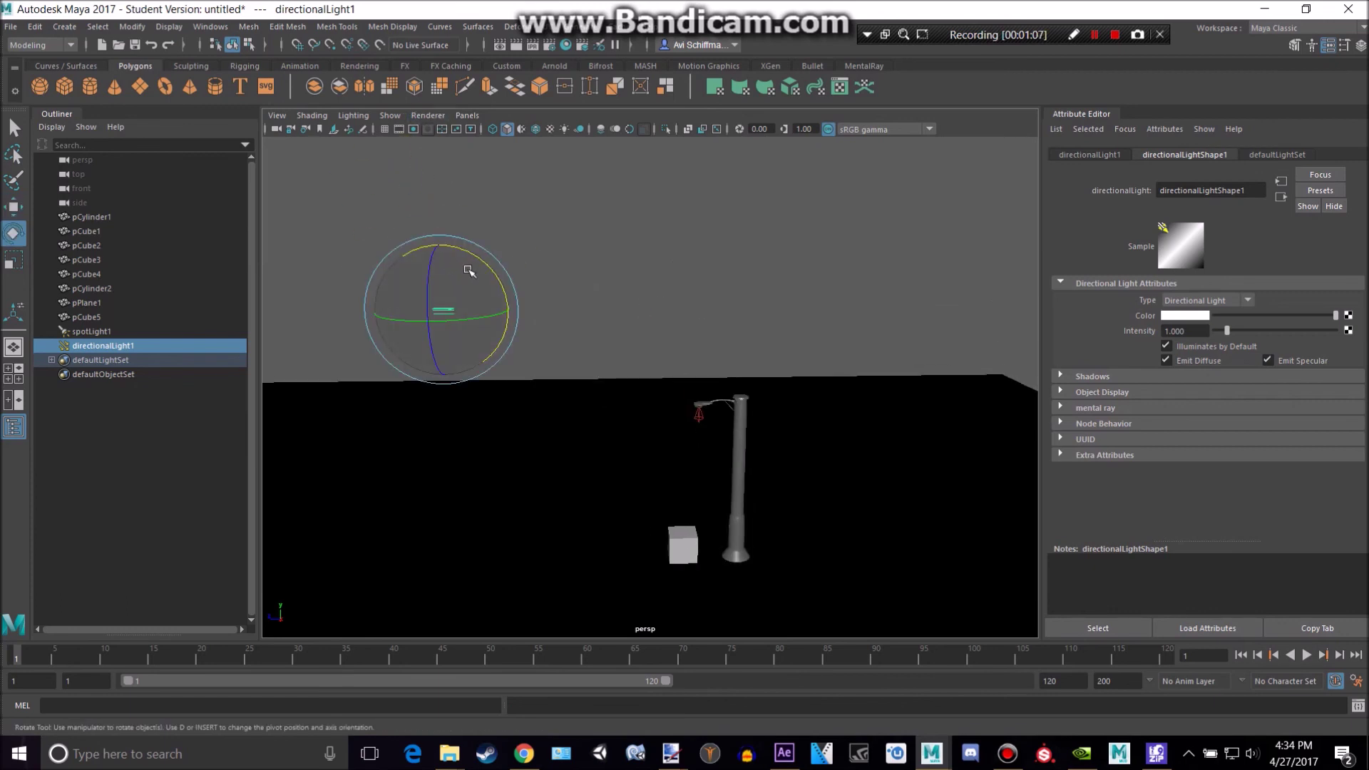
drag(489, 265, 504, 306)
mouse_move(601, 318)
alt+mouse_down()
mouse_move(684, 345)
mouse_move(748, 324)
mouse_move(590, 321)
alt+mouse_up()
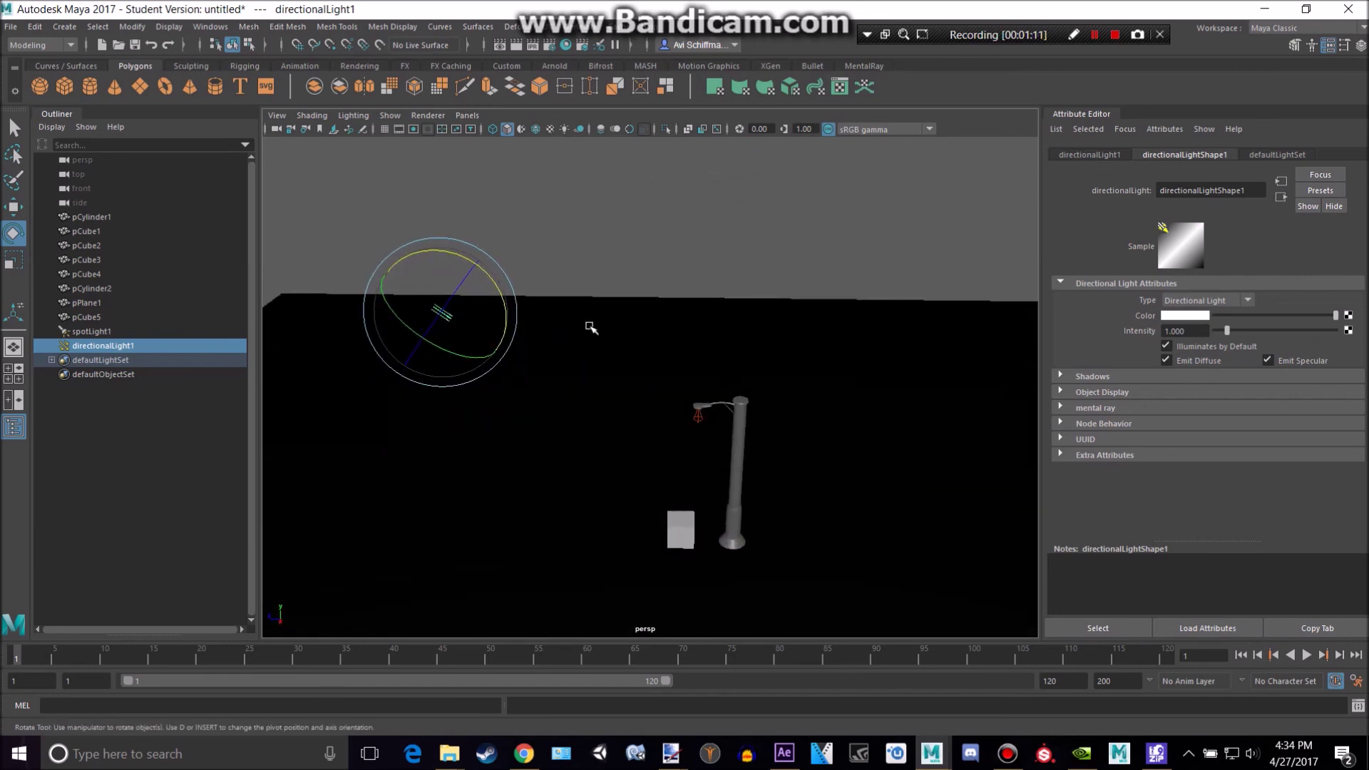
key(t)
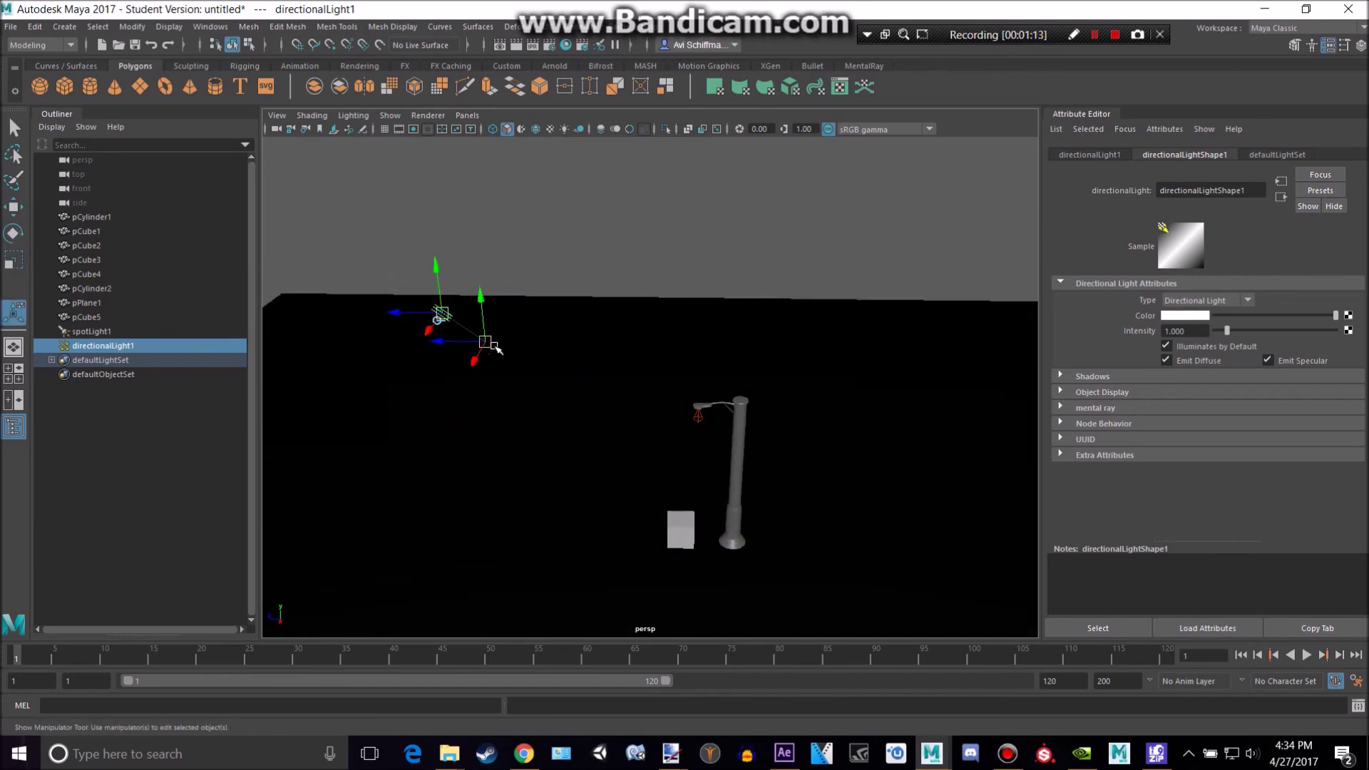
alt+drag(582, 366, 742, 394)
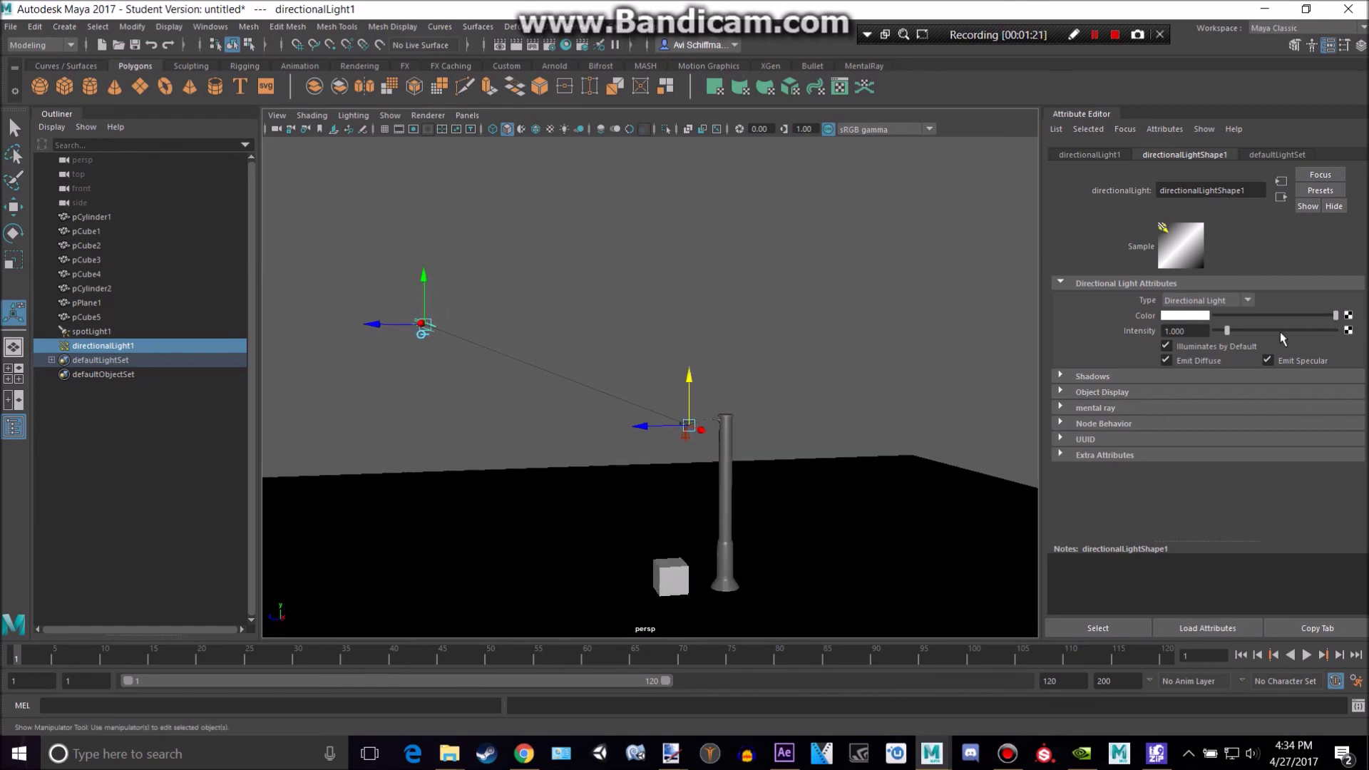
Adjust the directional light's intensity, darken its color, and deselect it.
drag(1229, 332, 1228, 333)
drag(1267, 318, 1259, 316)
click(863, 306)
Frame the full lamp and cube, render the current frame to check the directional lighting, and close the render.
alt+middle_drag(839, 370, 786, 305)
scroll(804, 282, up, 5)
scroll(785, 305, up, 2)
alt+middle_drag(694, 214, 689, 198)
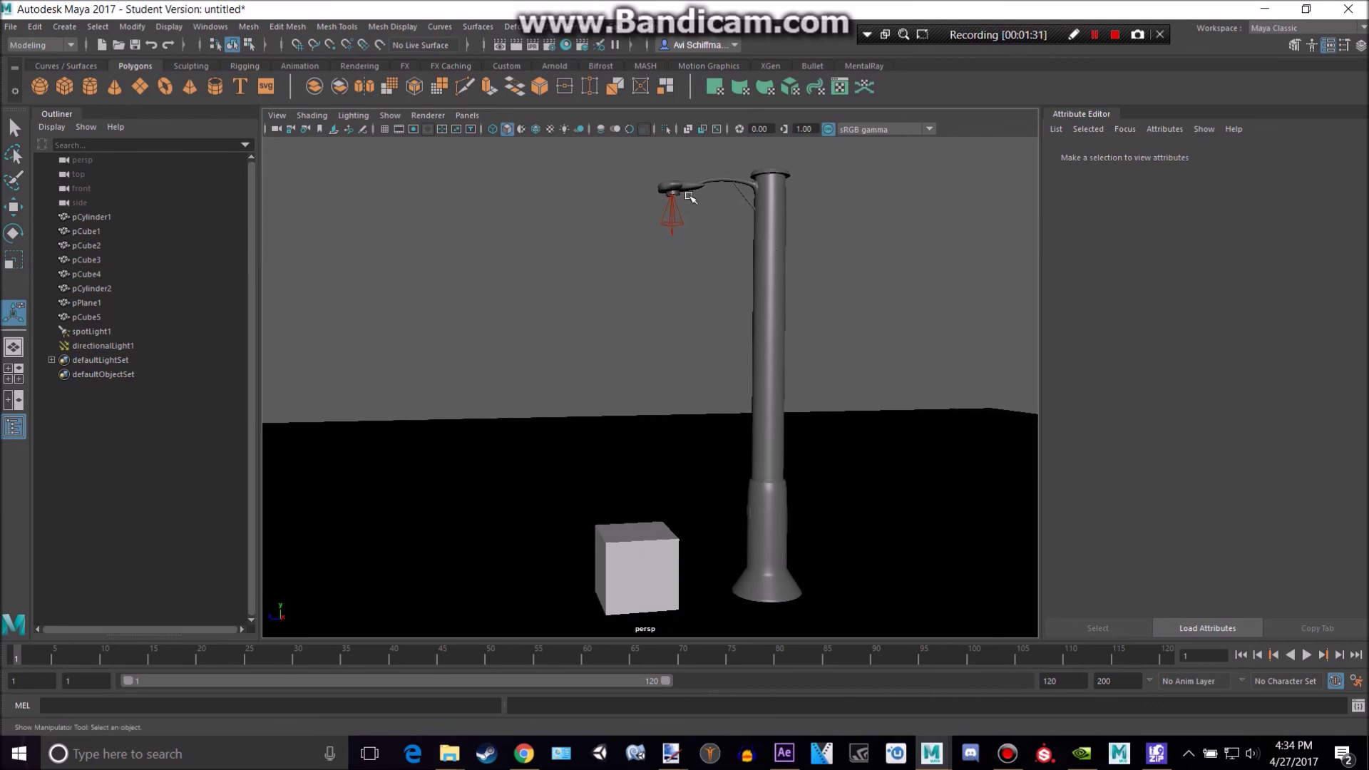
click(516, 44)
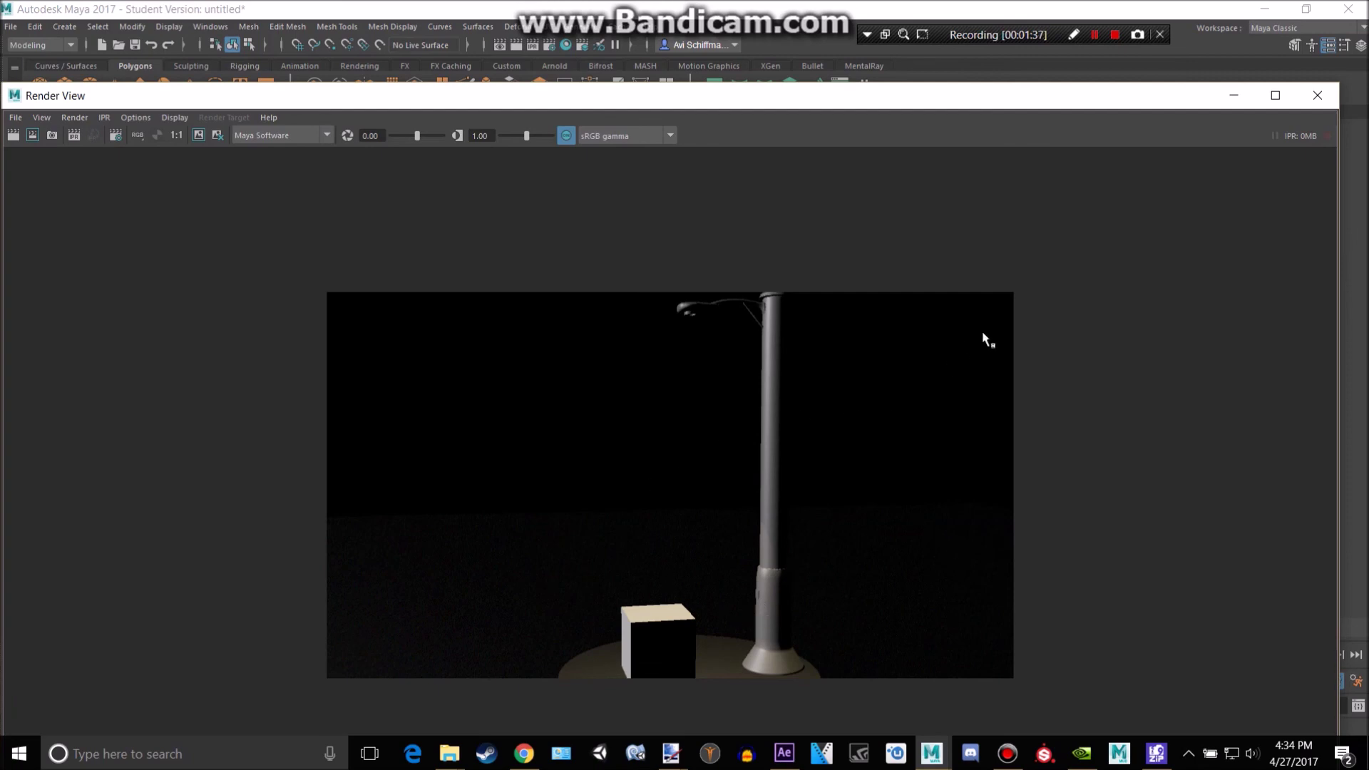
click(1318, 95)
Turn on the film gate, fit the full lamp and cube inside it, and render the current frame.
alt+drag(940, 284, 936, 264)
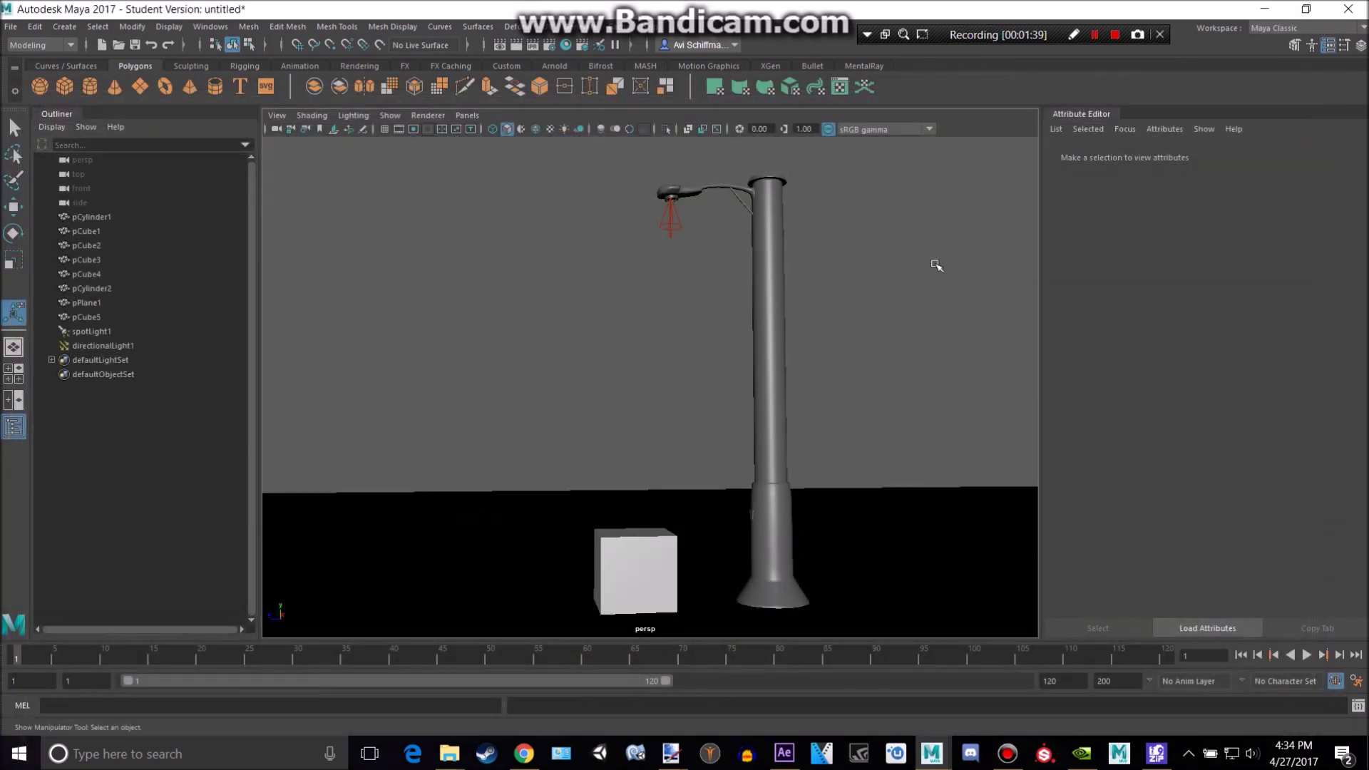
alt+middle_drag(746, 286, 741, 228)
click(399, 131)
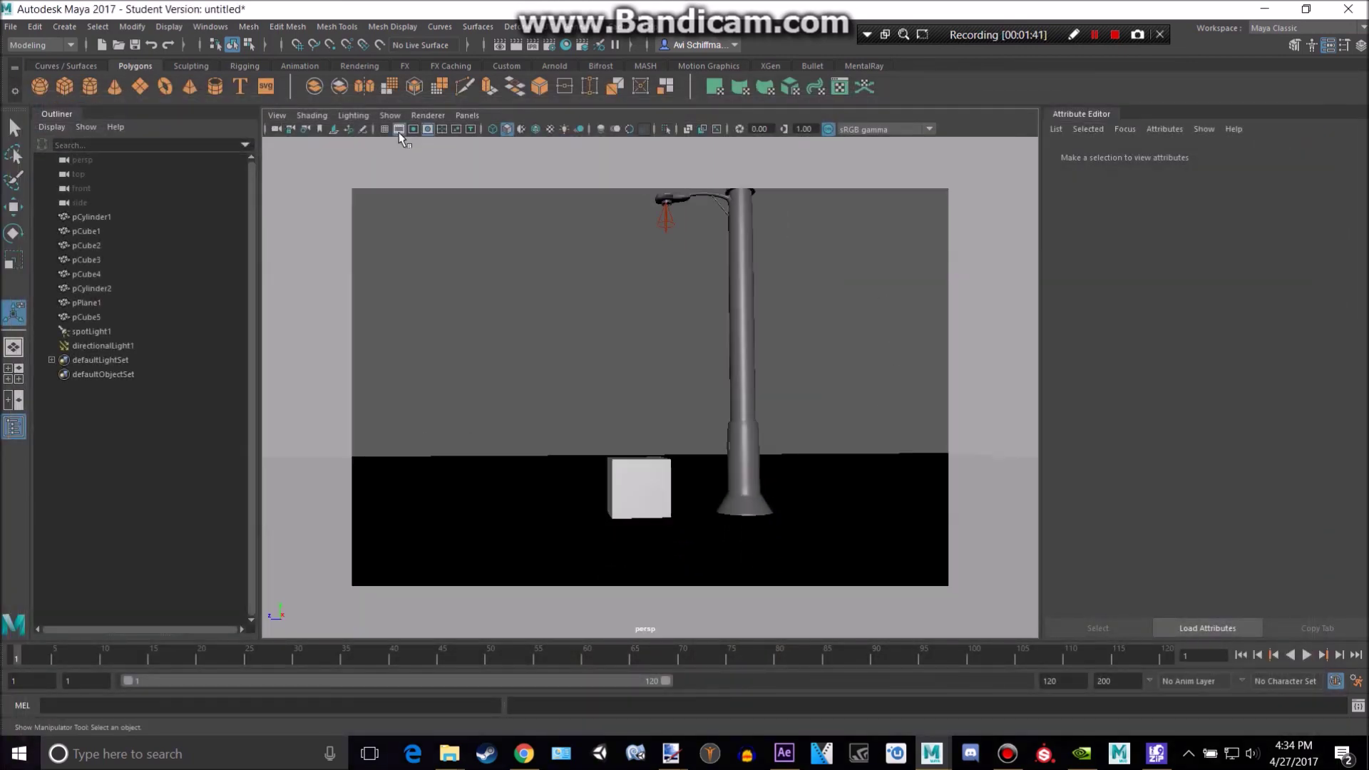
alt+drag(619, 279, 625, 297)
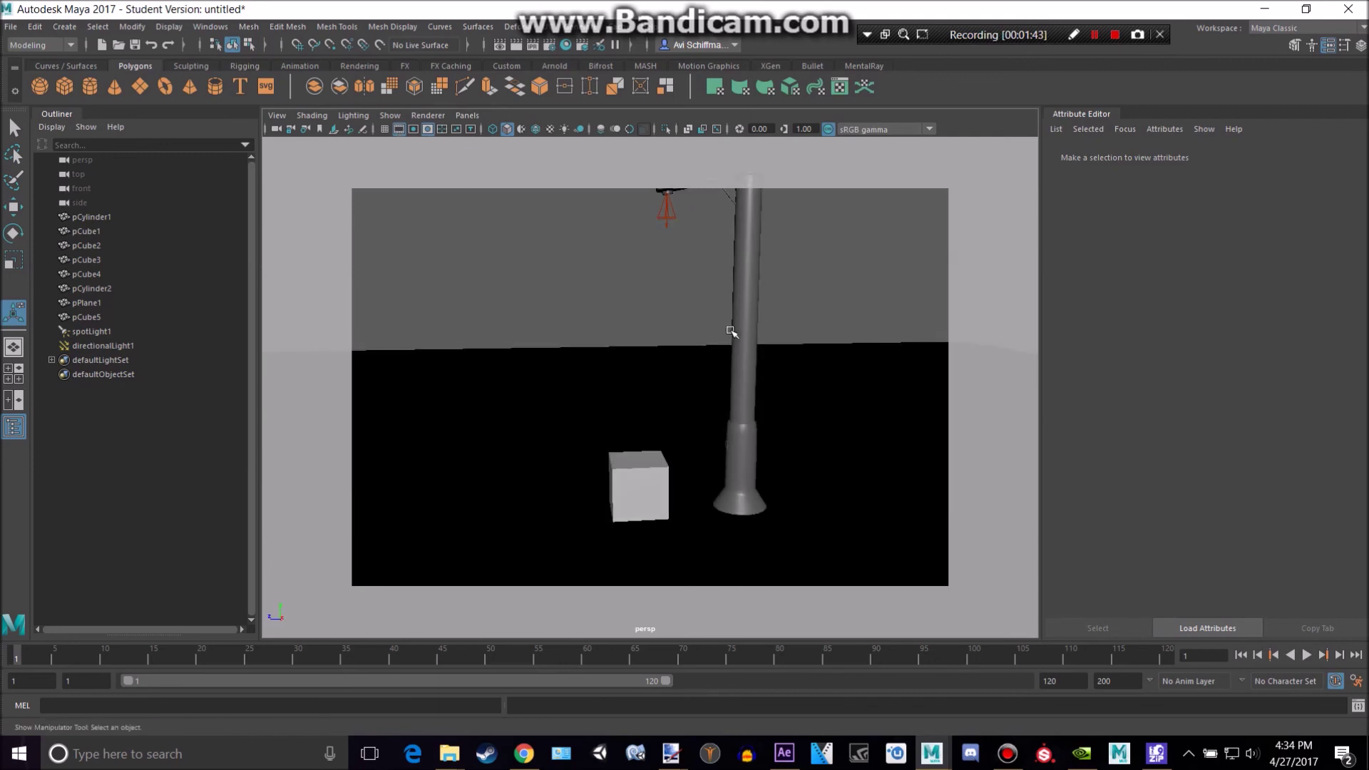
mouse_move(731, 332)
alt+mouse_down()
mouse_move(727, 314)
mouse_move(746, 321)
alt+mouse_up()
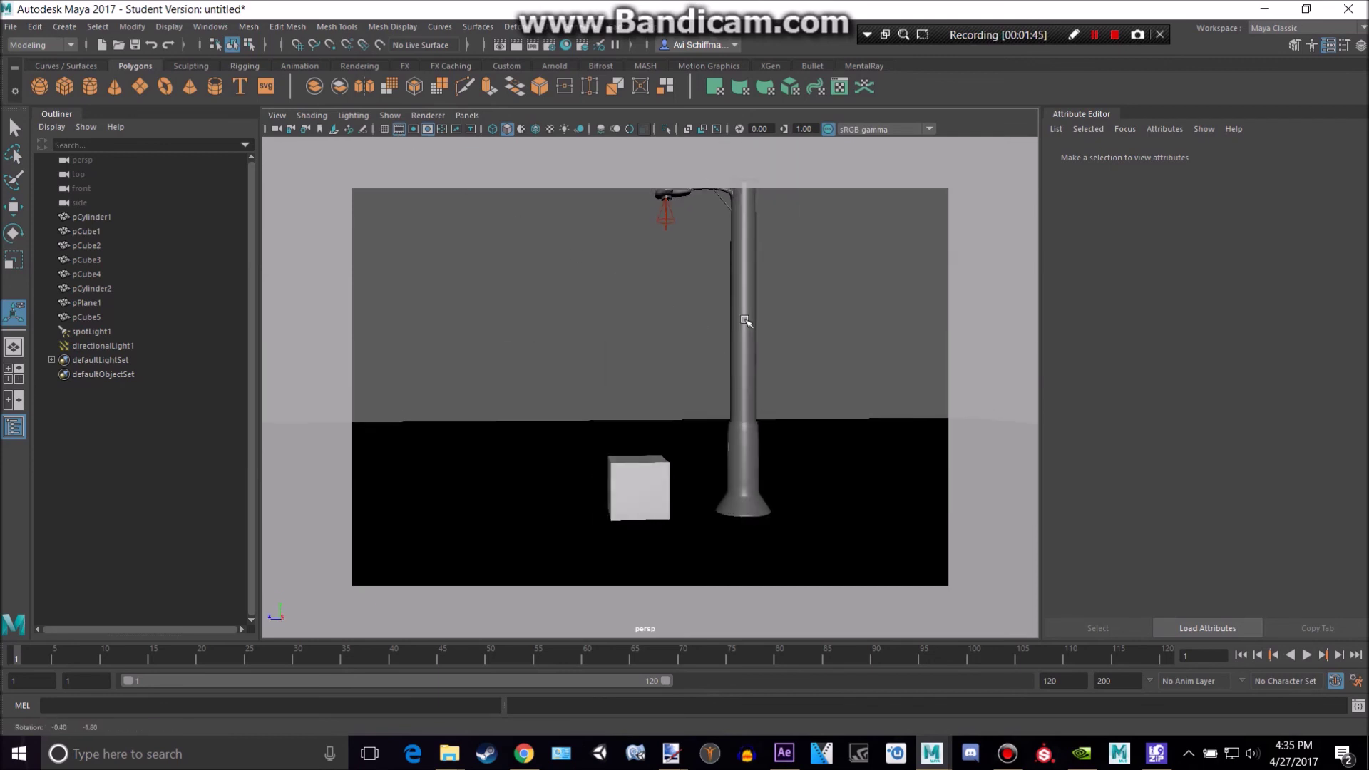
alt+middle_drag(743, 321, 739, 350)
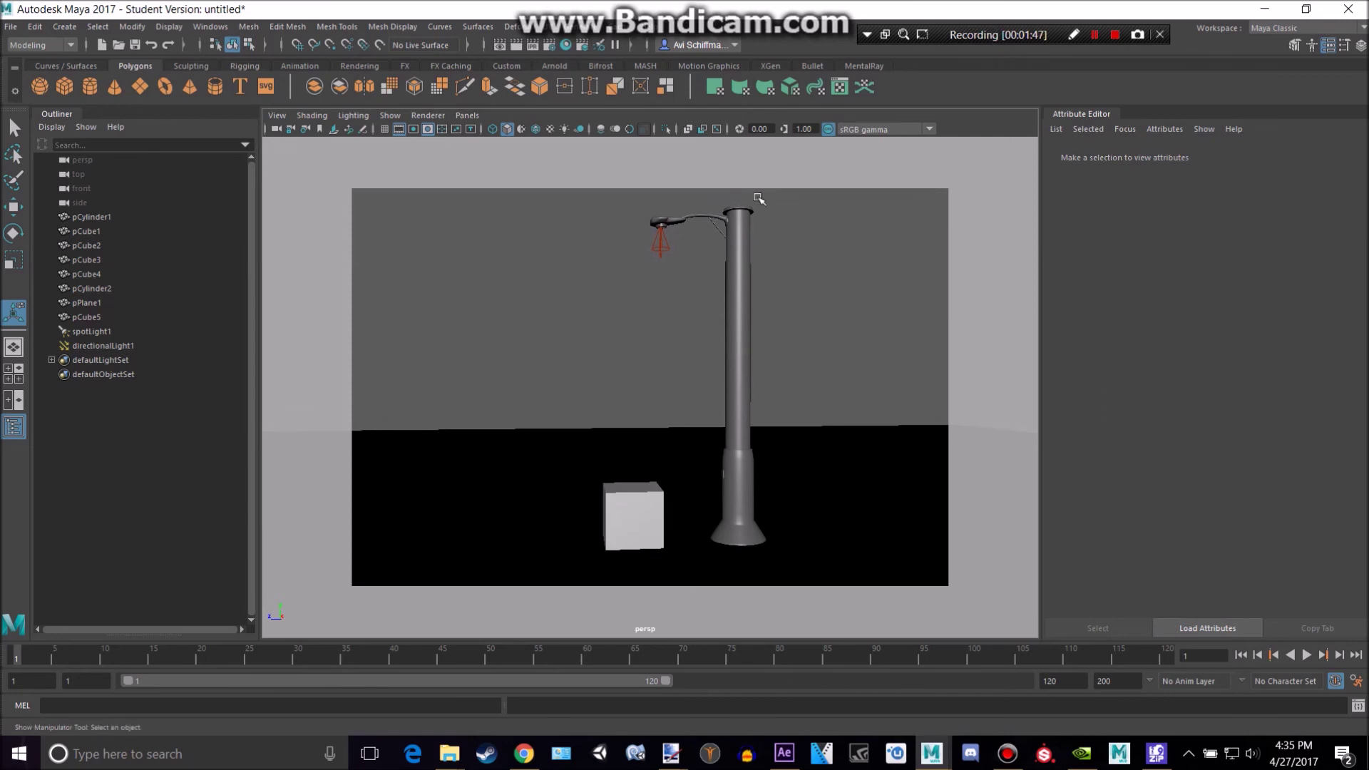
click(515, 48)
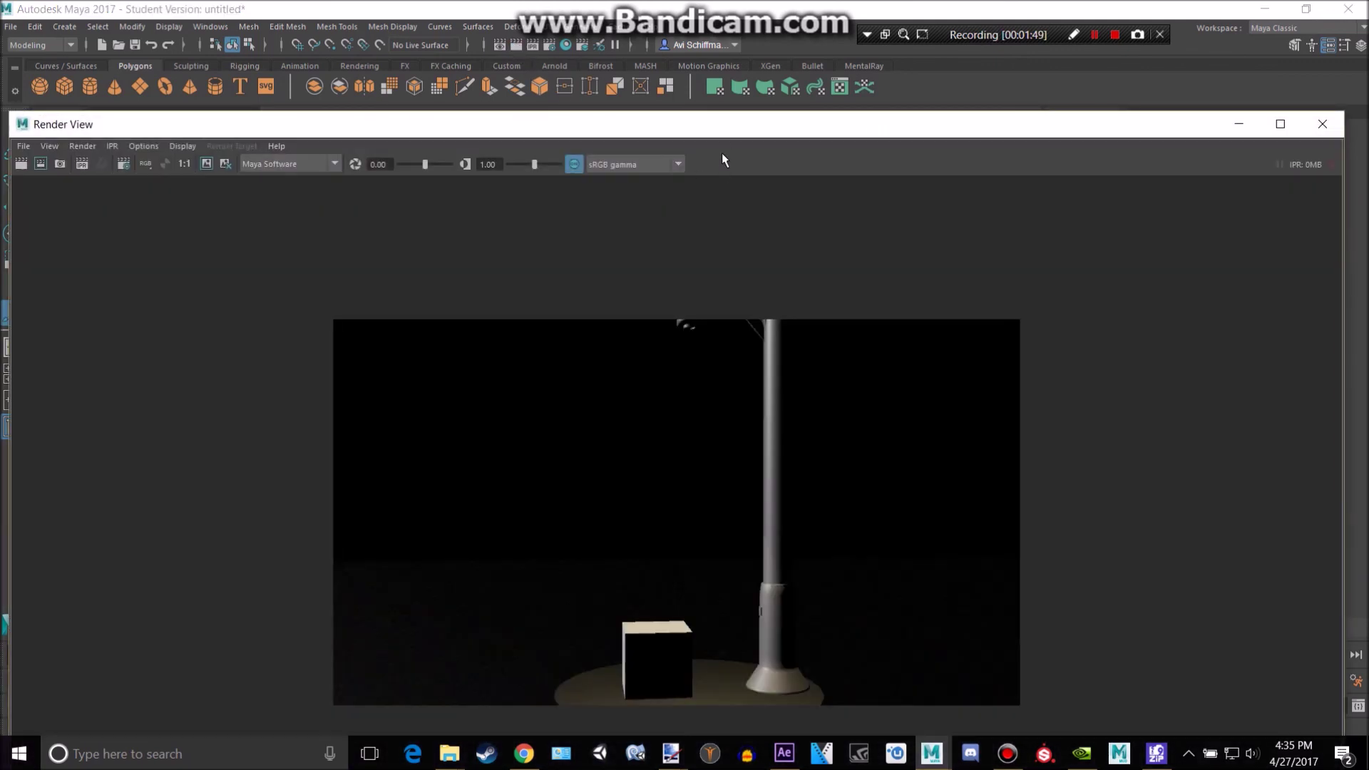
drag(723, 132, 723, 95)
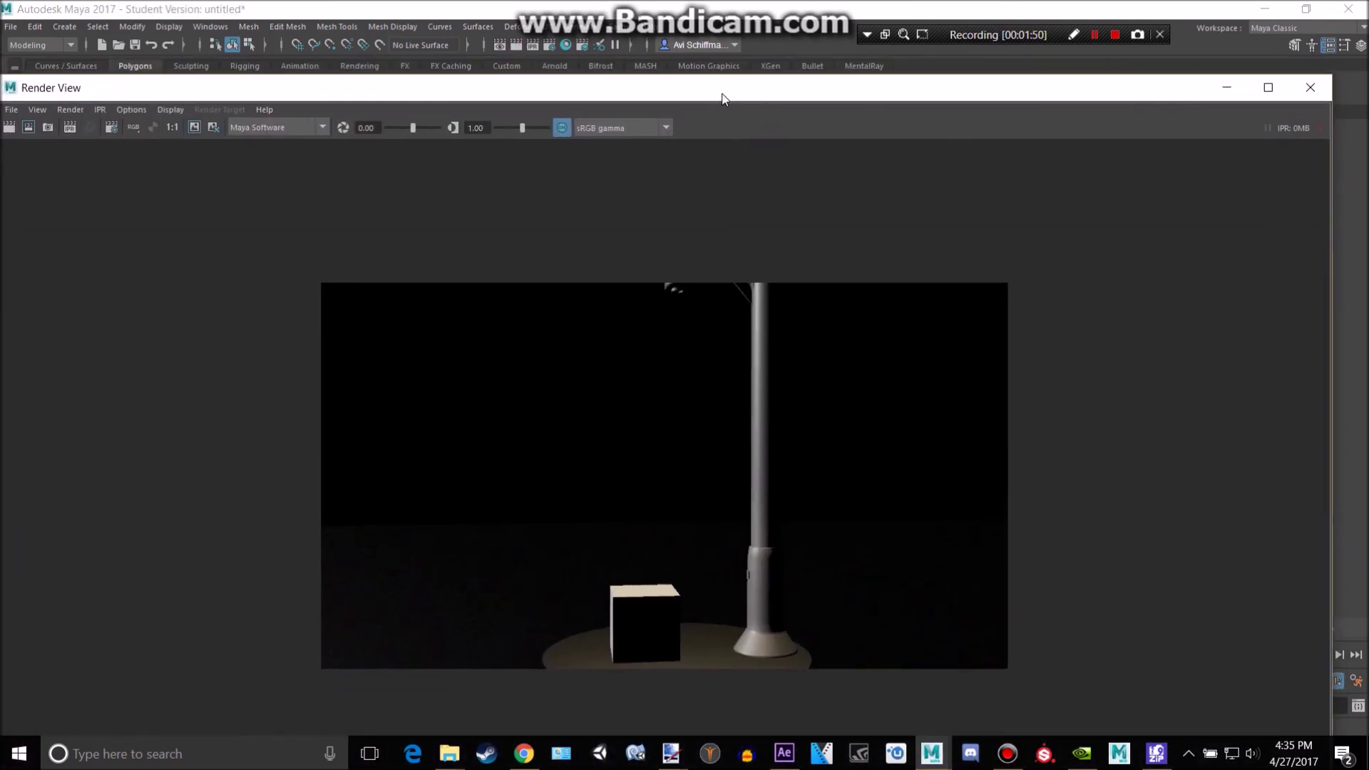